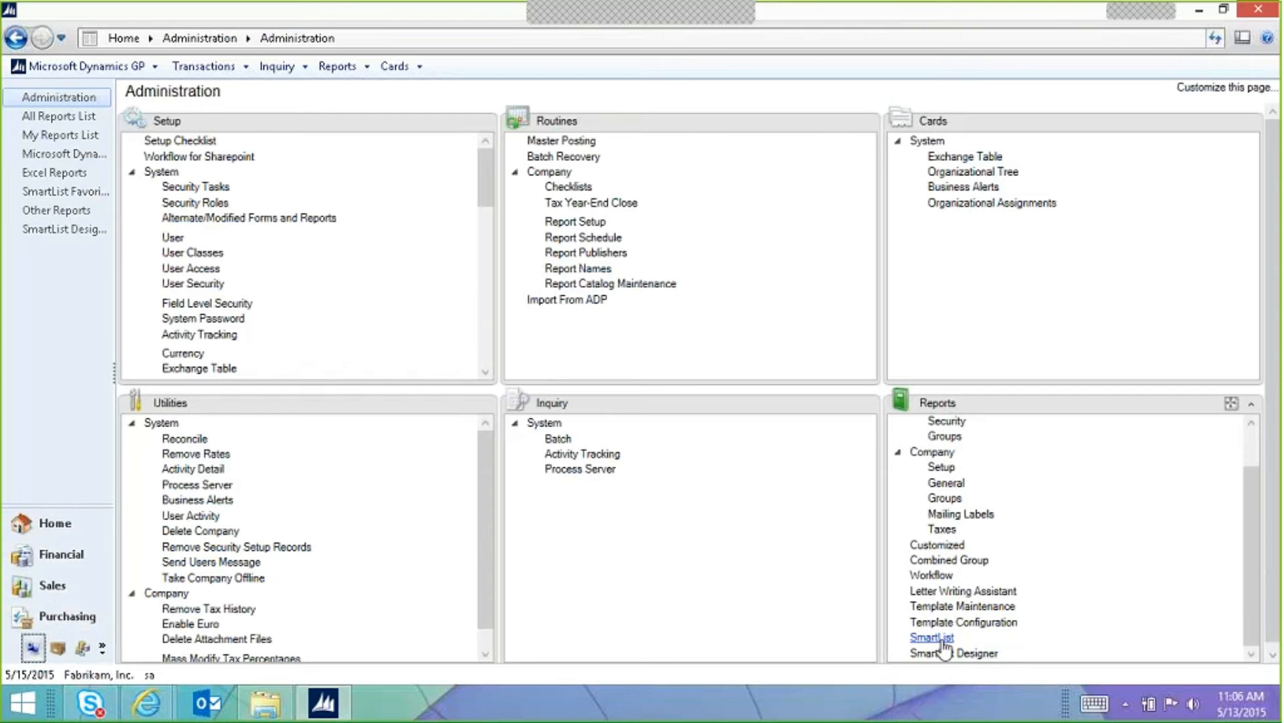
Step: Close the SmartList window and open a blank SmartList Designer, with the cursor in List Name
click(937, 637)
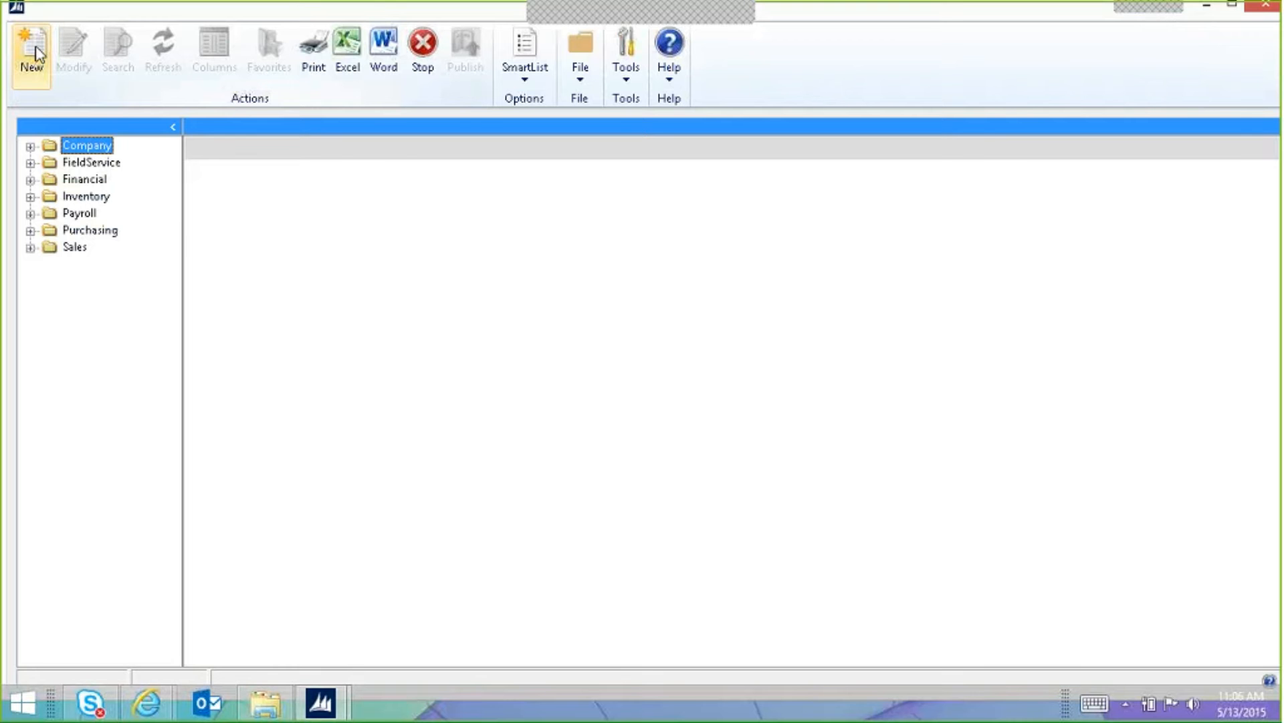
click(1263, 9)
click(982, 654)
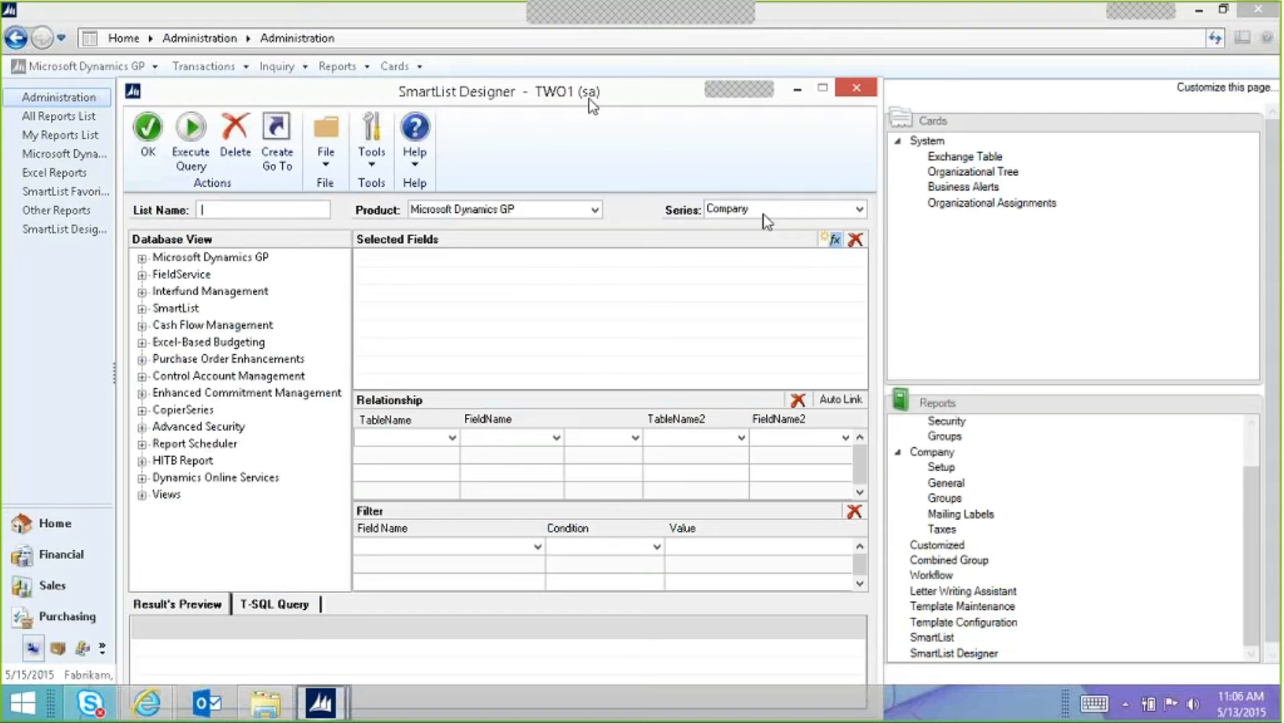
drag(589, 95, 692, 46)
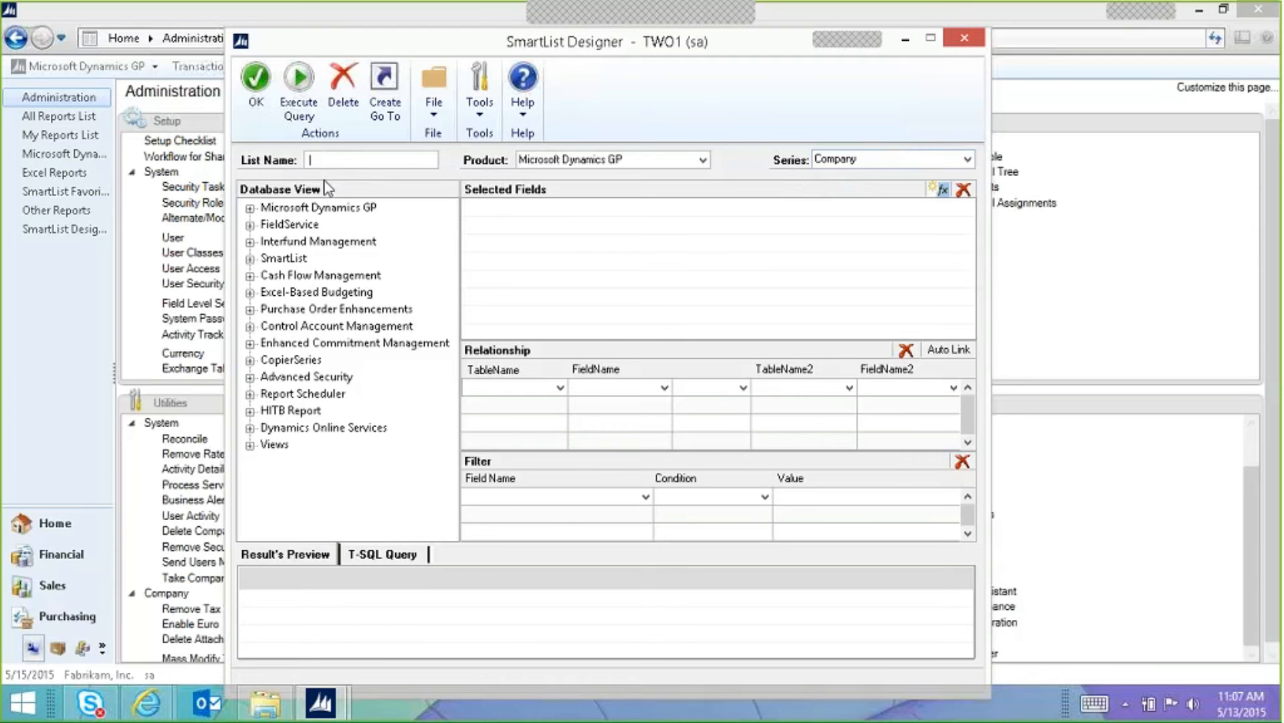
click(306, 160)
Step: Leave Product at Microsoft Dynamics GP and choose Financial as the Series
click(703, 160)
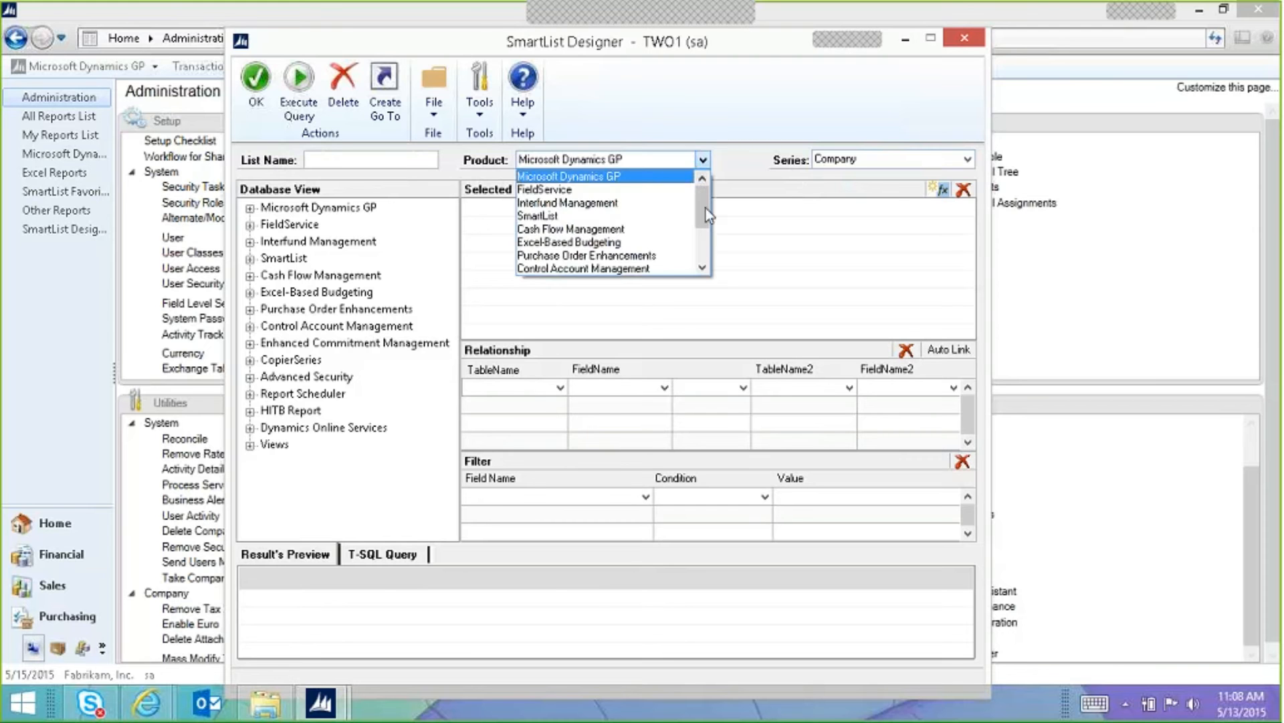
drag(708, 208, 706, 182)
mouse_move(702, 214)
mouse_down()
mouse_move(704, 250)
mouse_move(705, 212)
mouse_up()
click(609, 177)
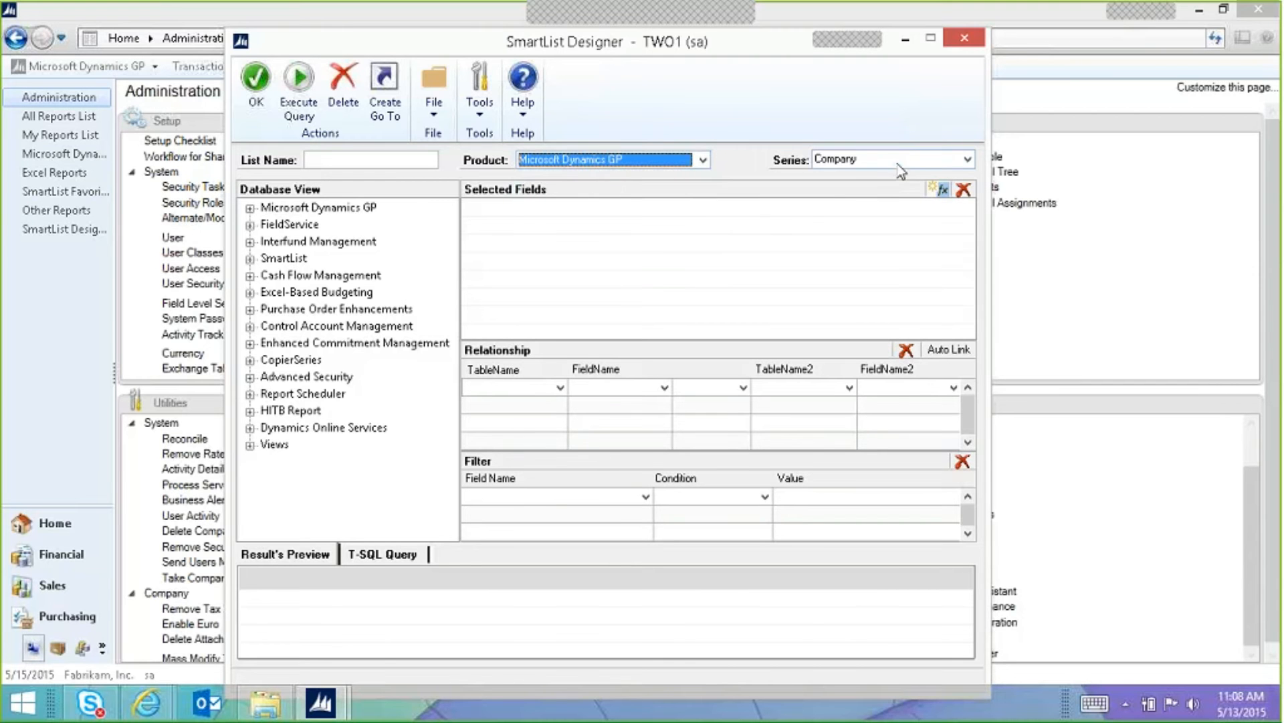
click(968, 161)
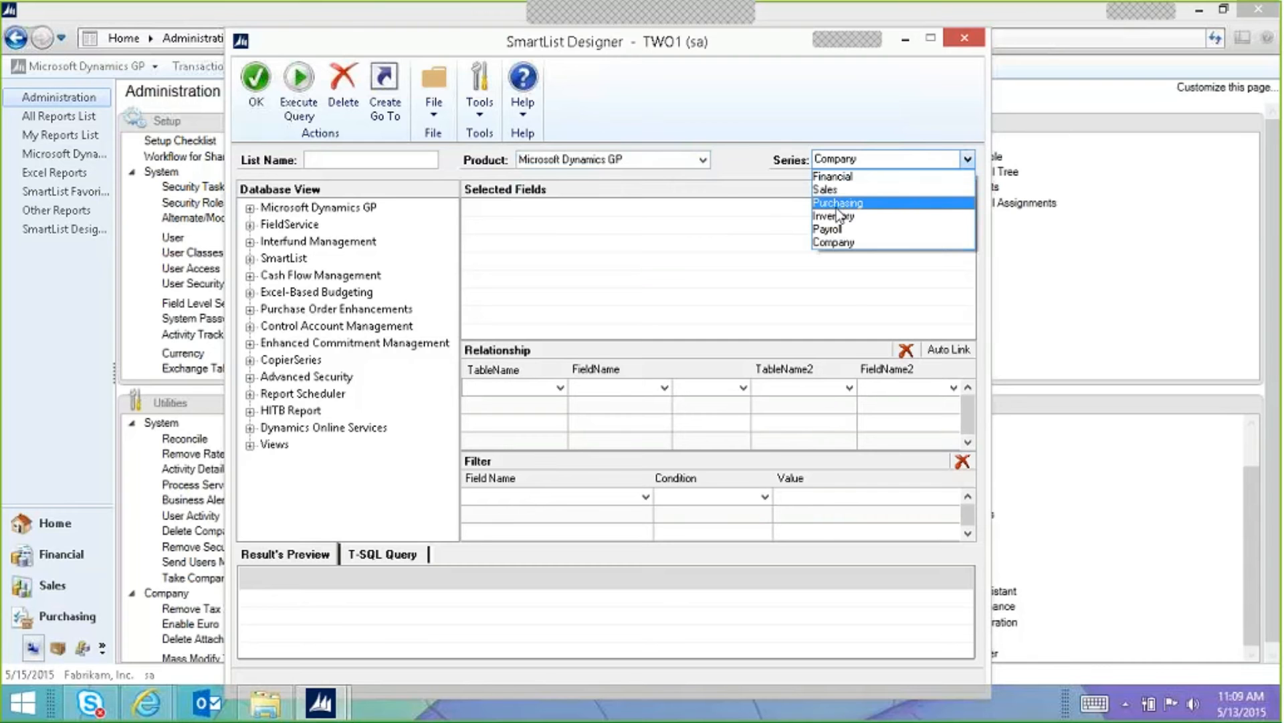
click(836, 176)
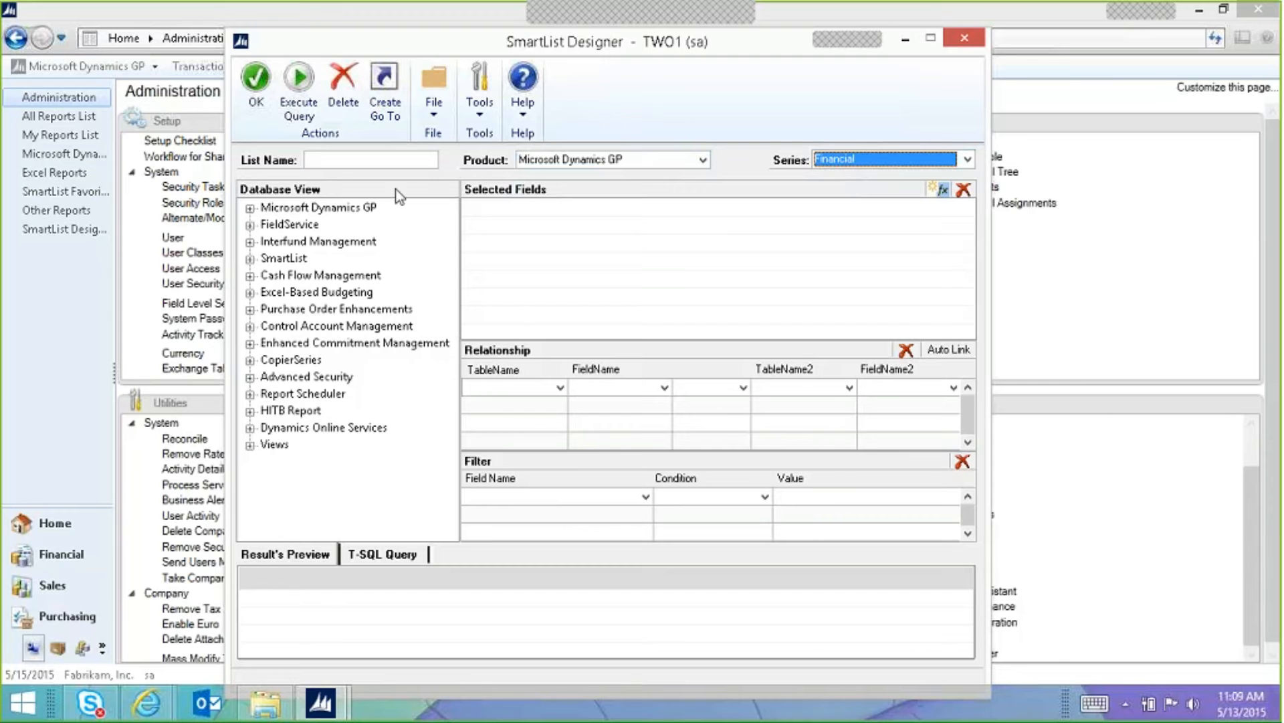
Step: Expand Microsoft Dynamics GP > Tables > Financial > Account Master and review its fields
click(250, 208)
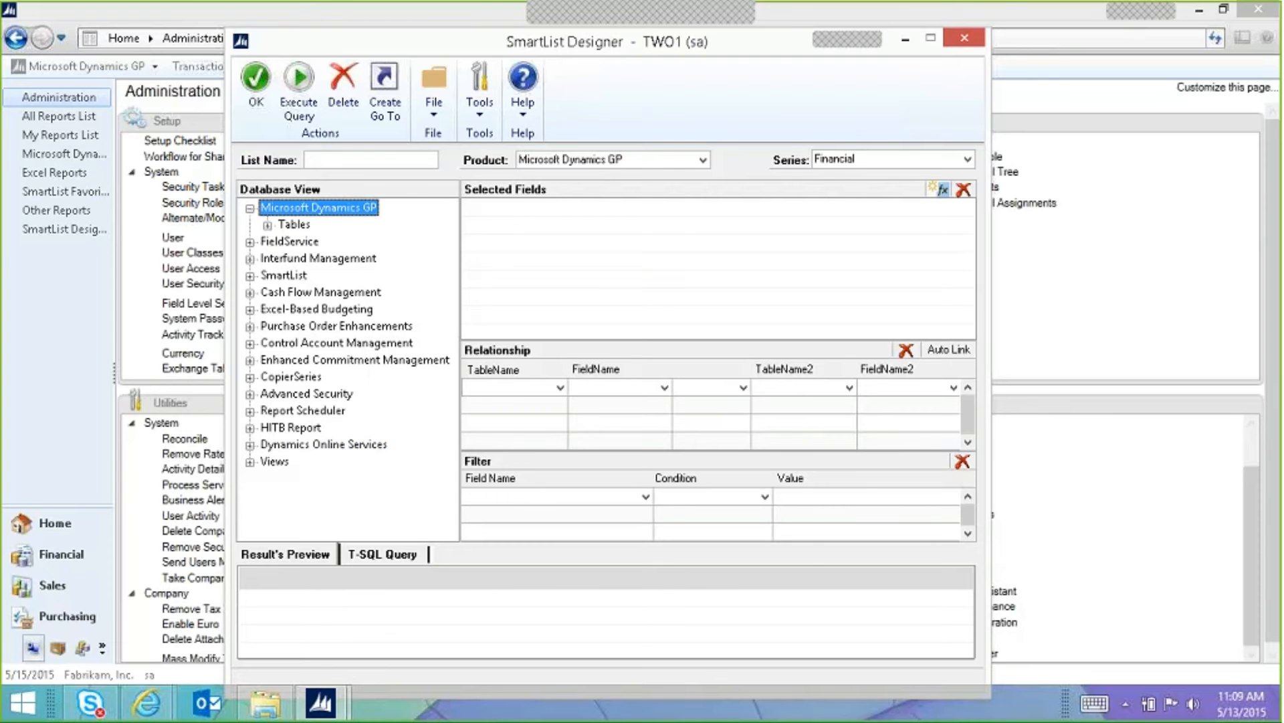
click(268, 225)
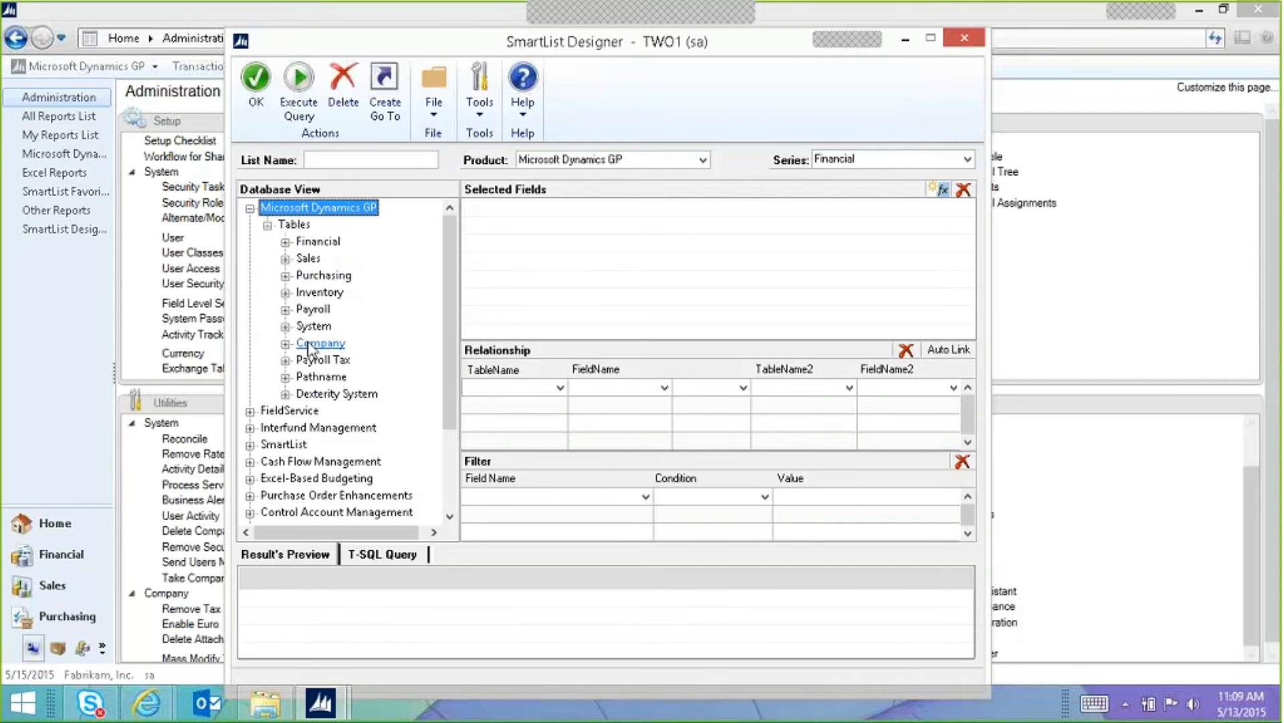
click(287, 243)
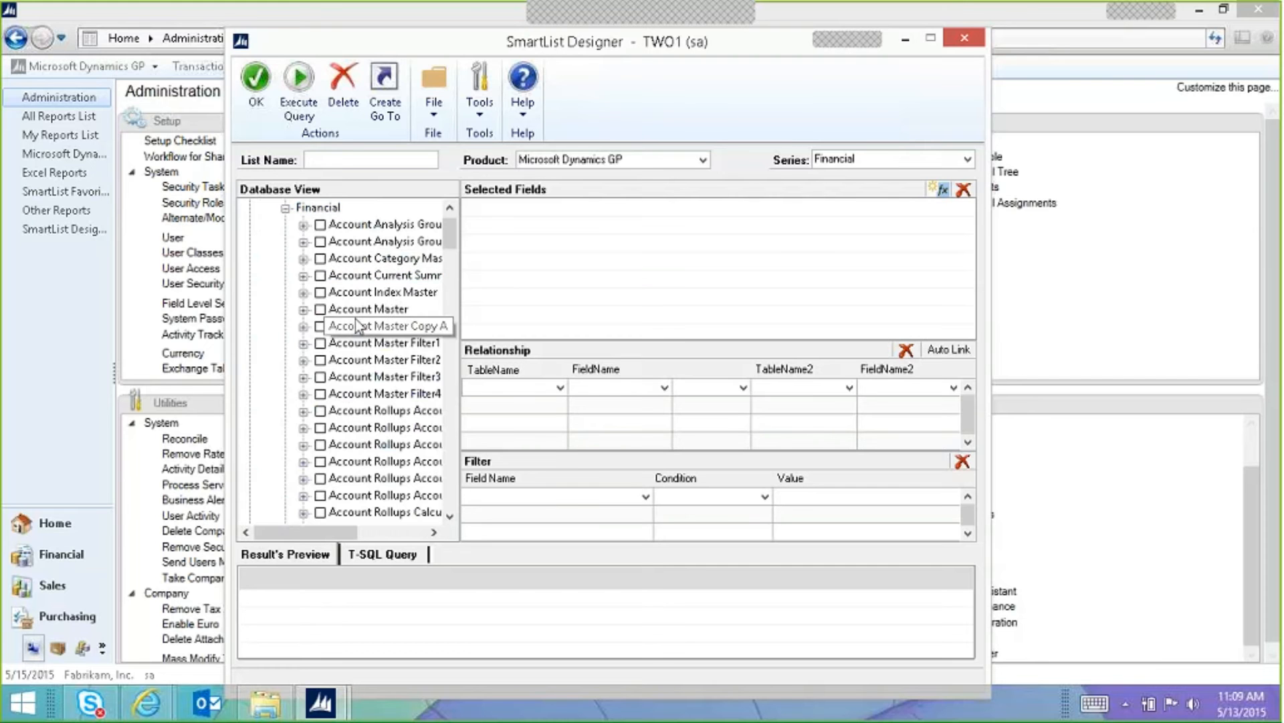
click(307, 310)
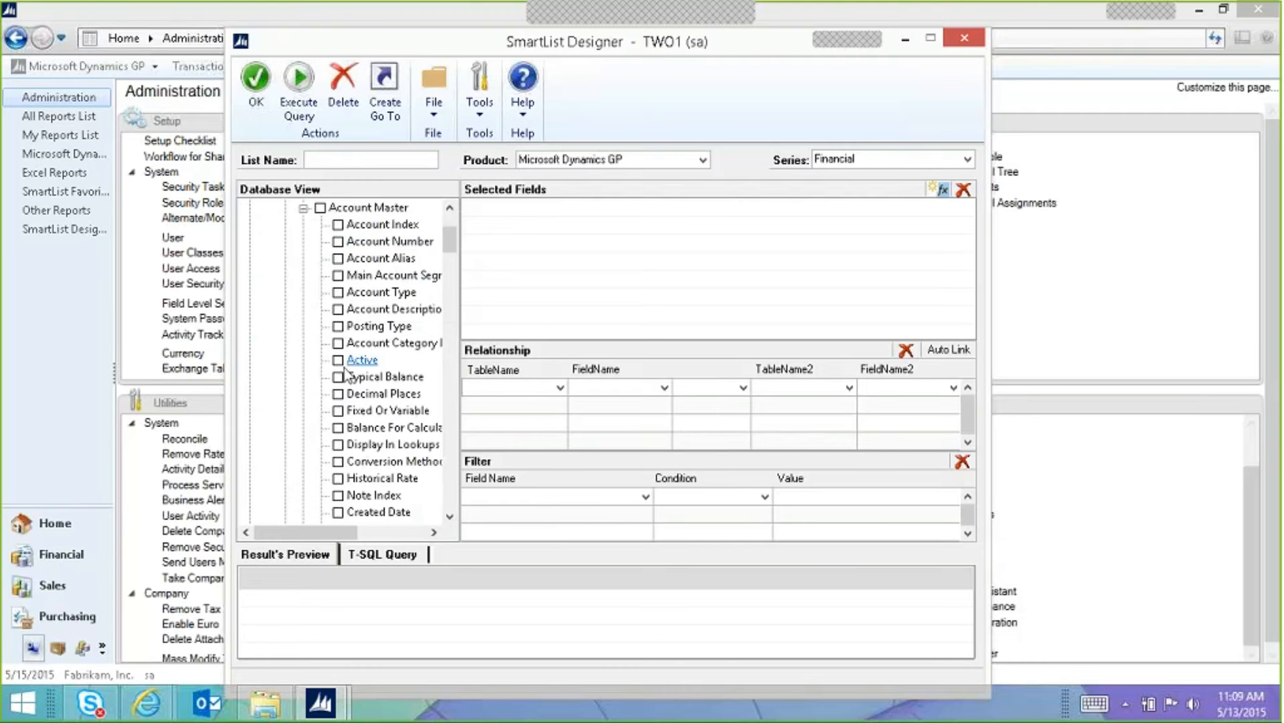
drag(340, 532, 367, 532)
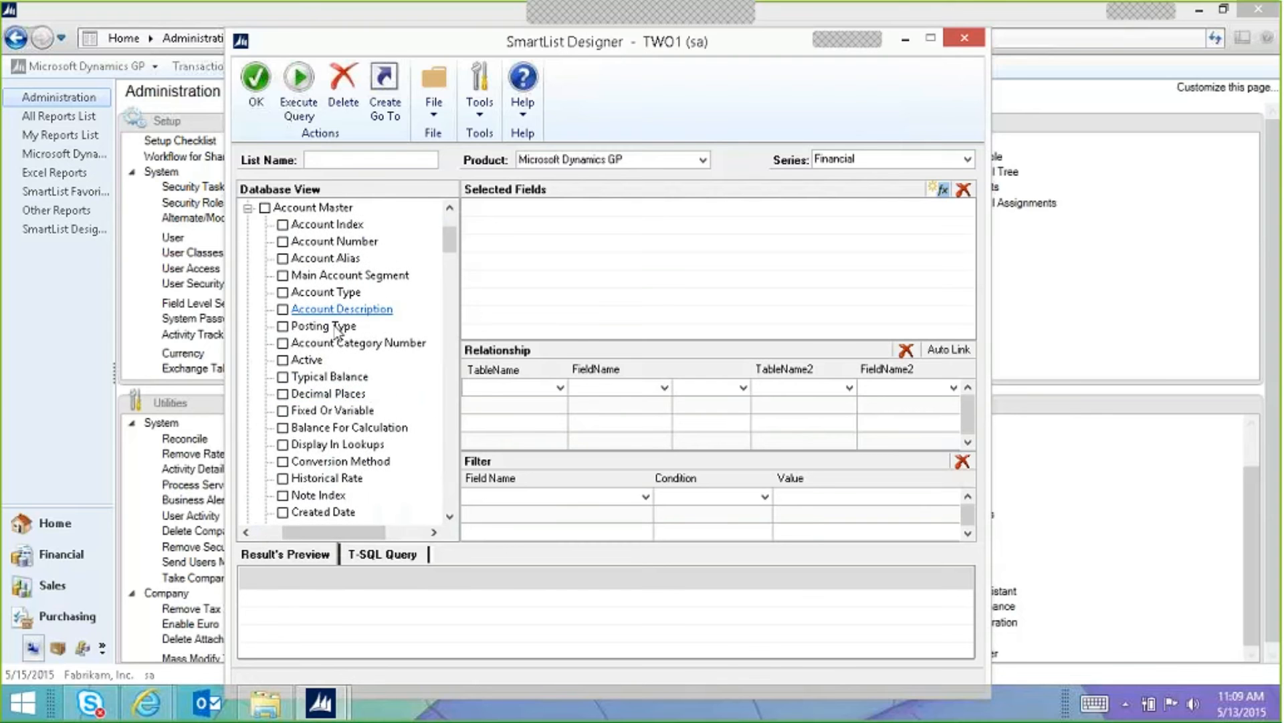
drag(453, 239, 455, 253)
drag(454, 269, 451, 231)
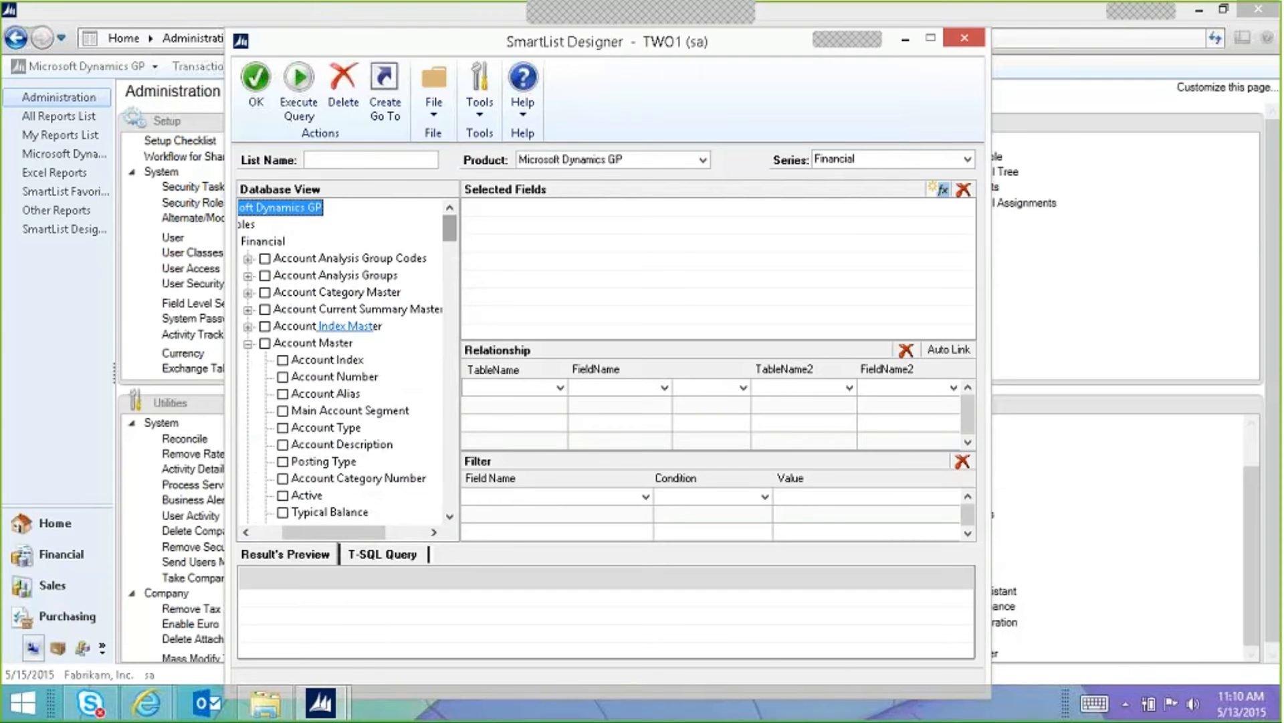
Step: Collapse Account Master, Financial and Tables, then expand the Views branch
click(249, 344)
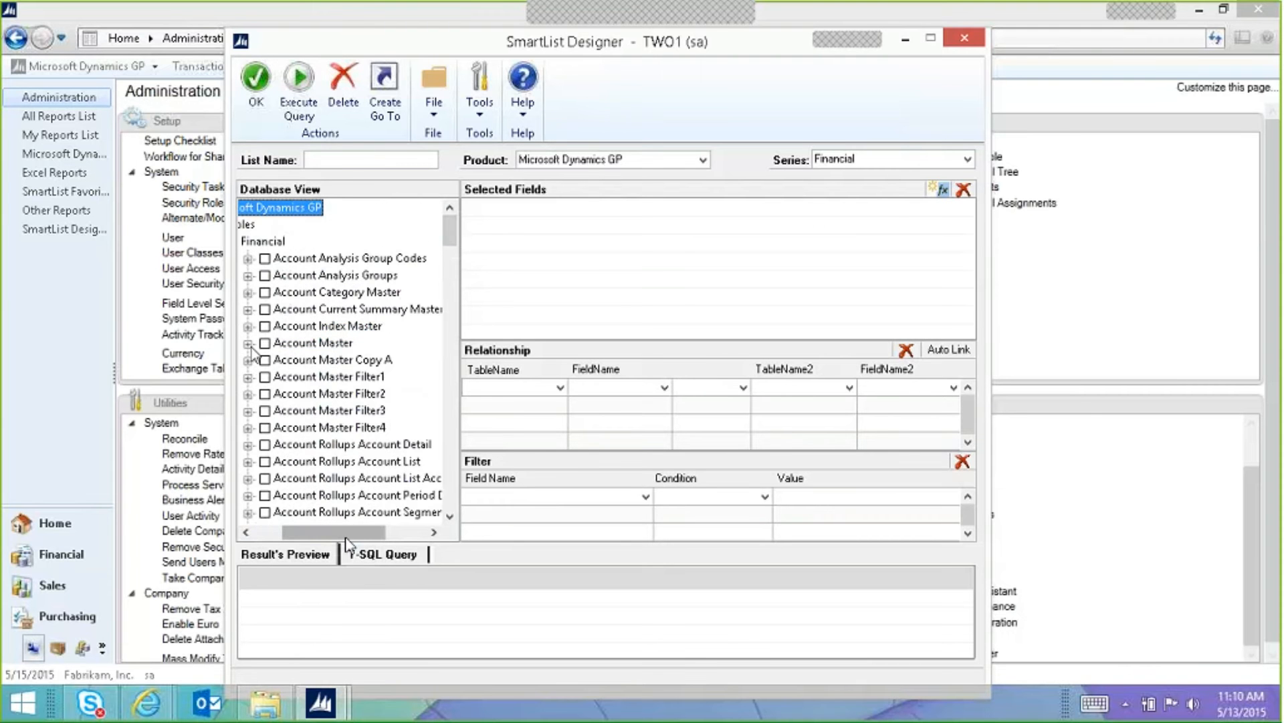
drag(345, 535, 263, 528)
click(285, 242)
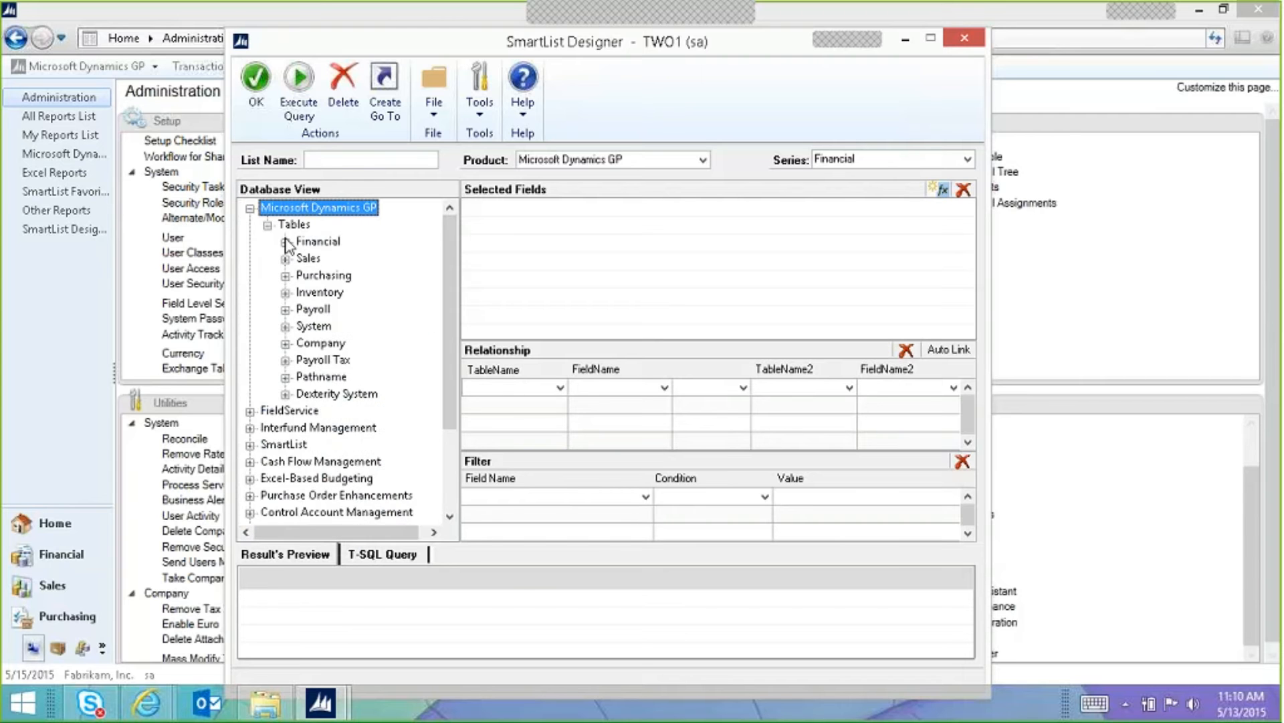
click(267, 225)
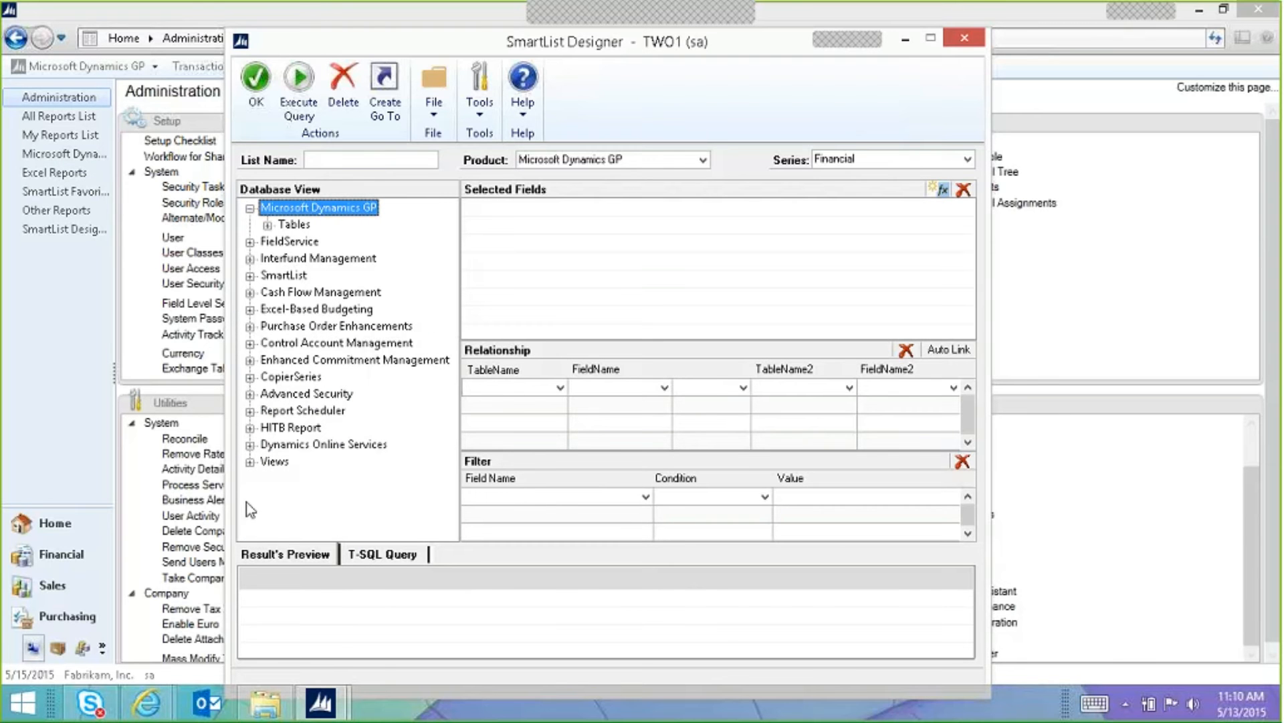
click(250, 463)
Step: Expand the System views to check ORG00101 through SY20000V, then collapse them
click(268, 479)
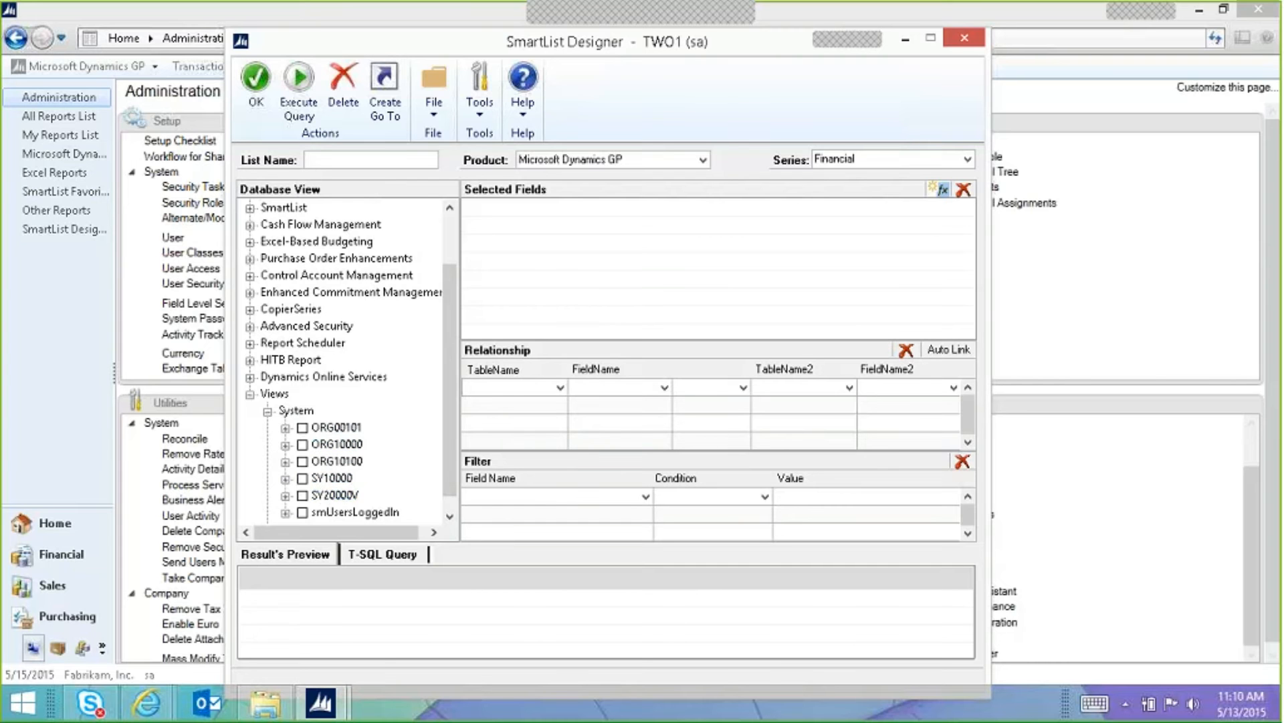
click(267, 412)
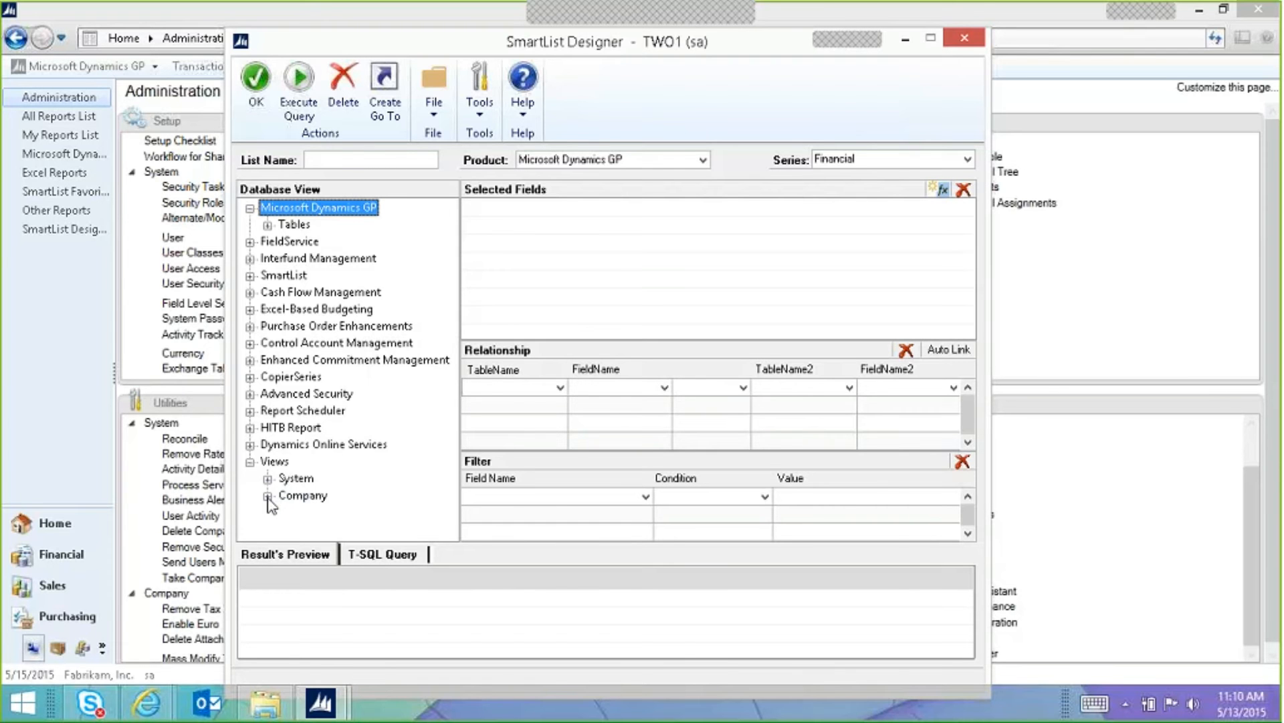
Step: Expand the Company views and scroll down to Accounts and AccountTransactions
click(267, 498)
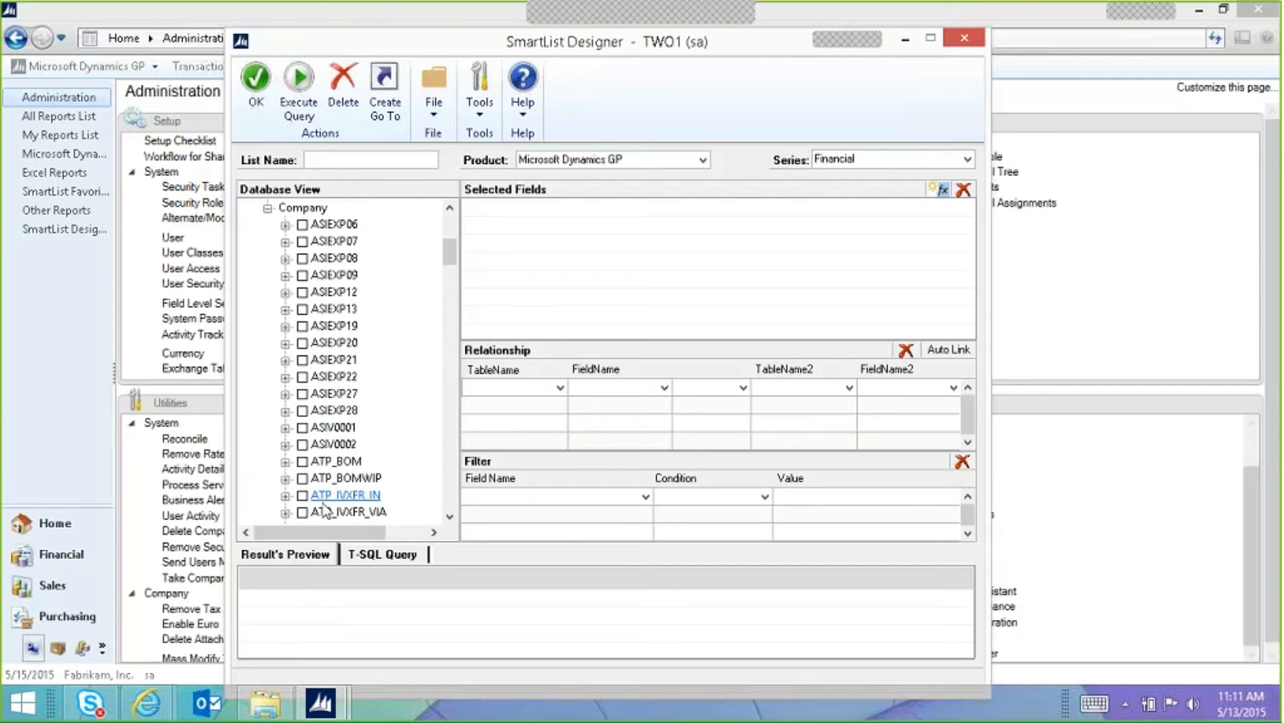
drag(450, 249, 450, 281)
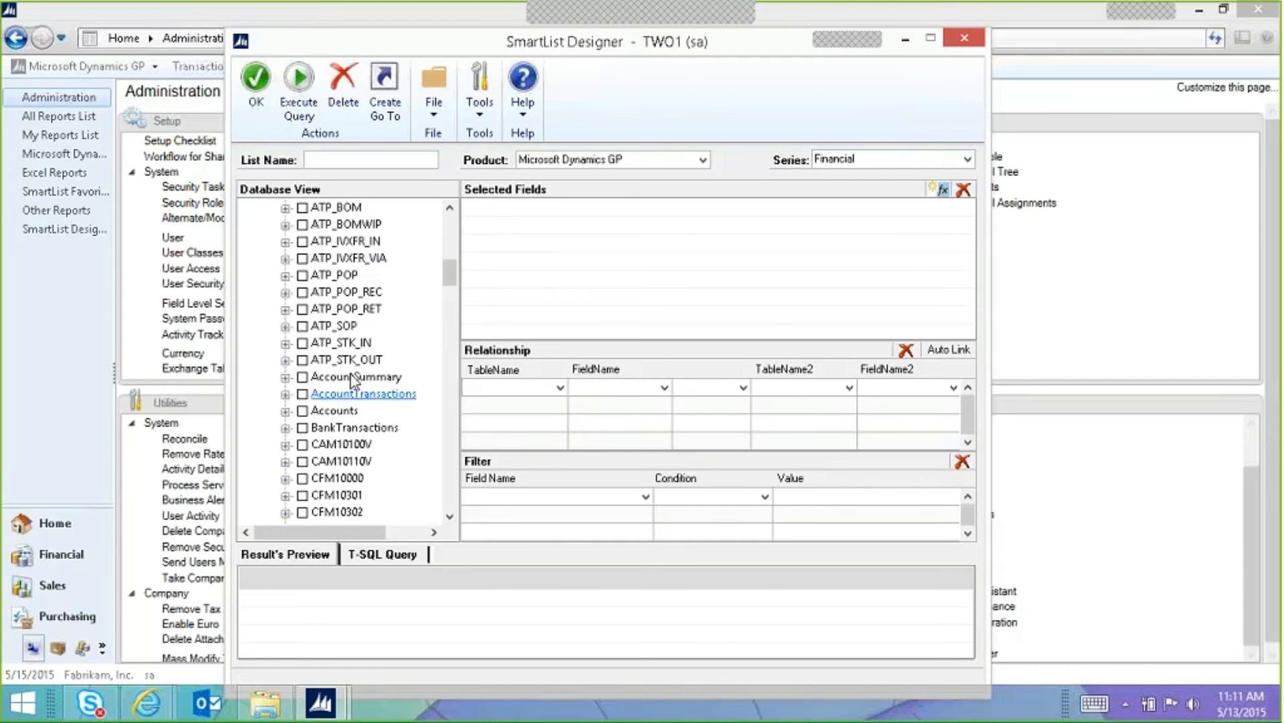
mouse_move(448, 281)
mouse_down()
mouse_move(450, 244)
mouse_move(450, 271)
mouse_up()
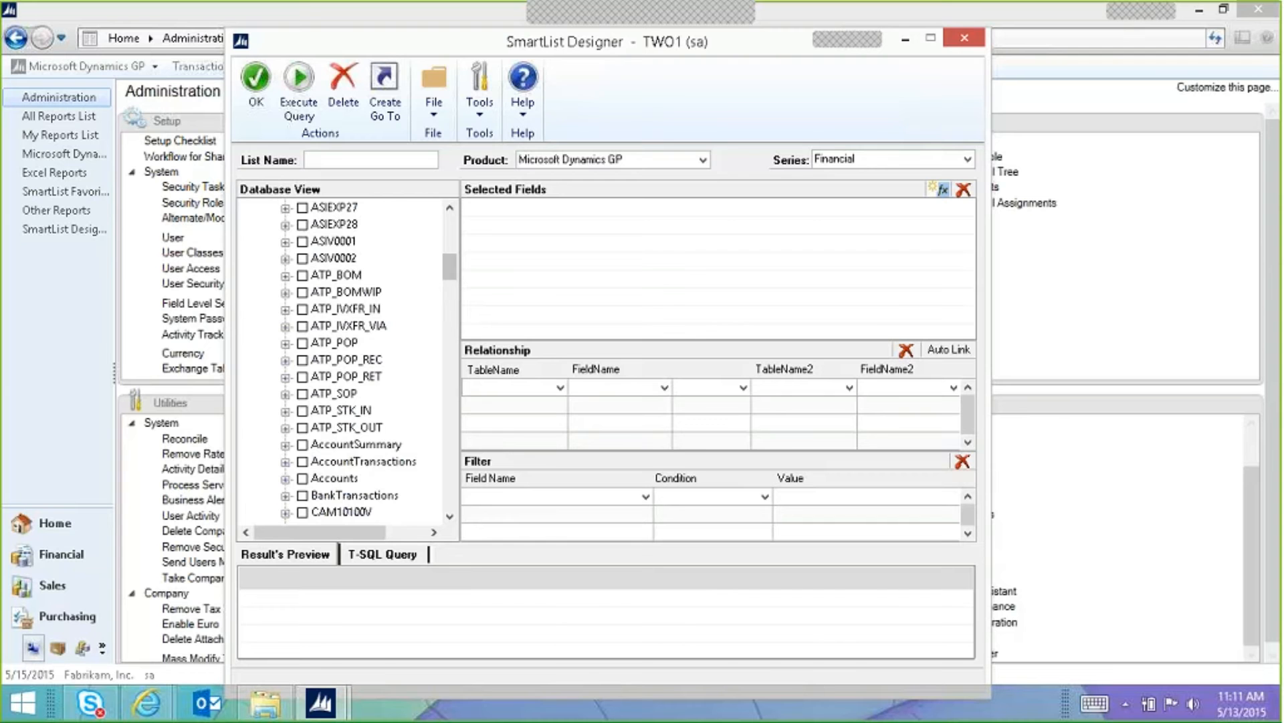
click(452, 517)
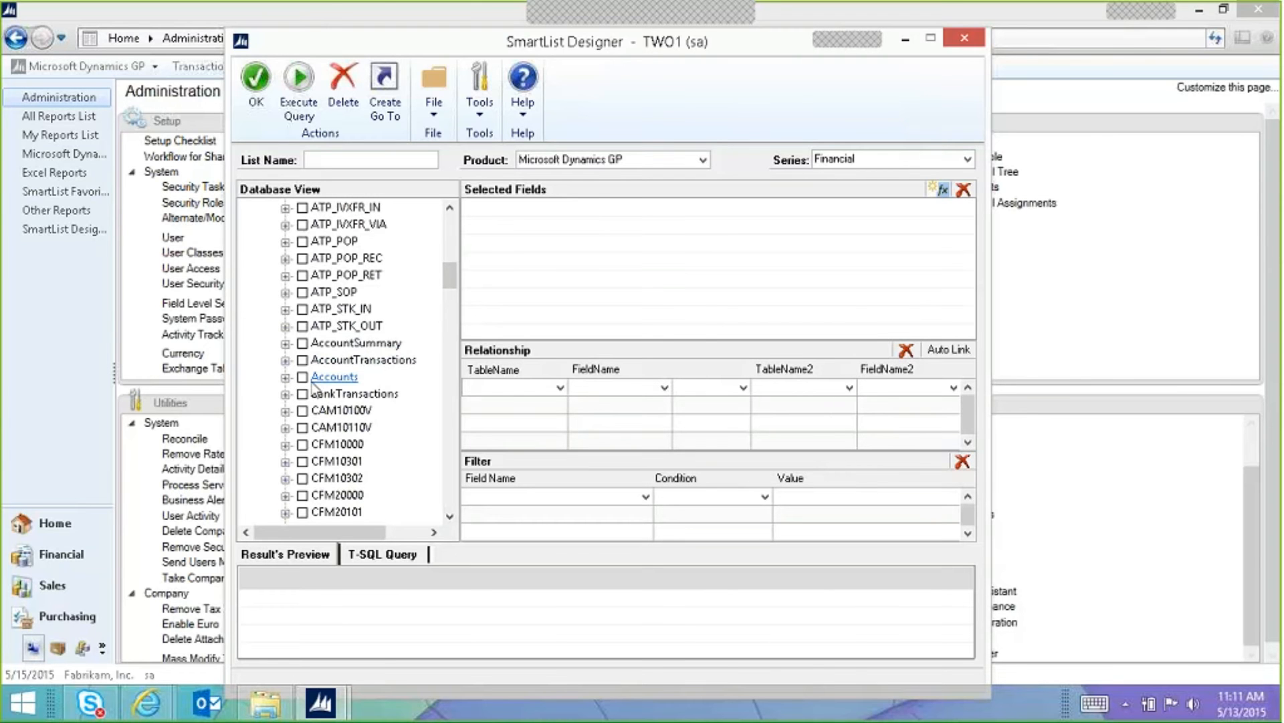
Step: Expand and review the fields of the Accounts and AccountTransactions views, collapsing each
click(286, 377)
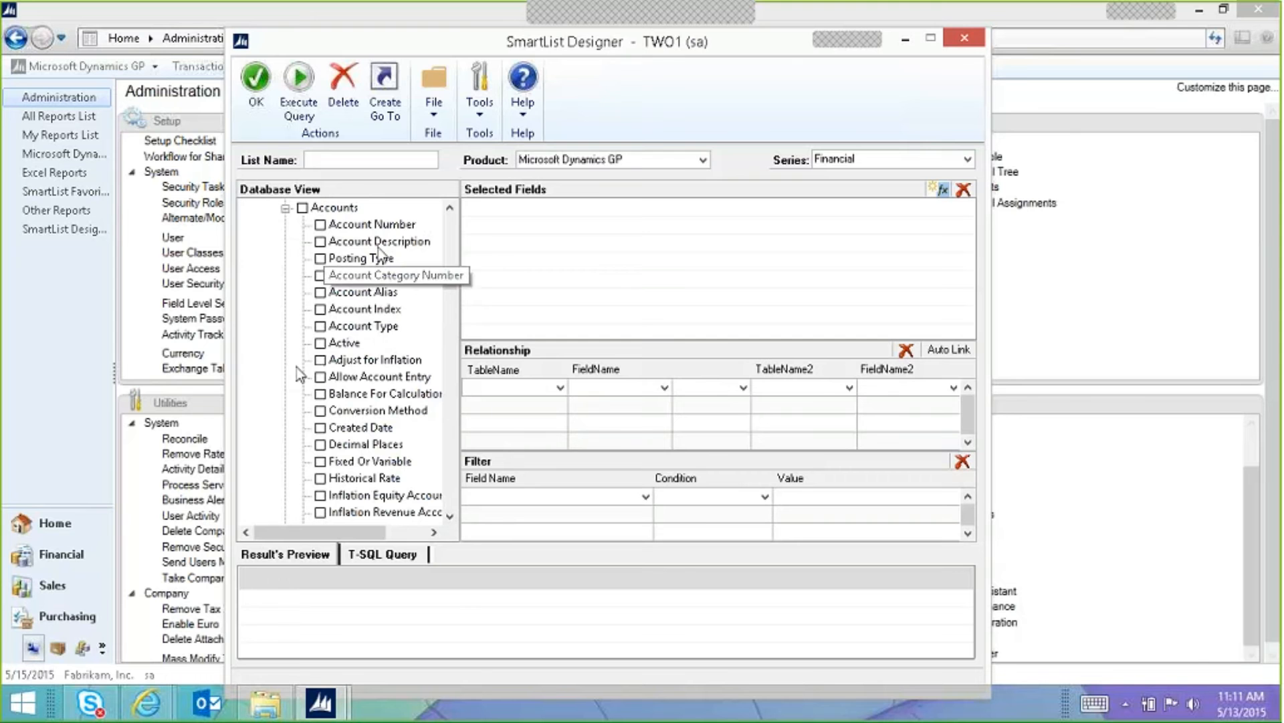
mouse_move(452, 280)
mouse_down()
mouse_move(449, 310)
mouse_move(447, 274)
mouse_up()
click(286, 361)
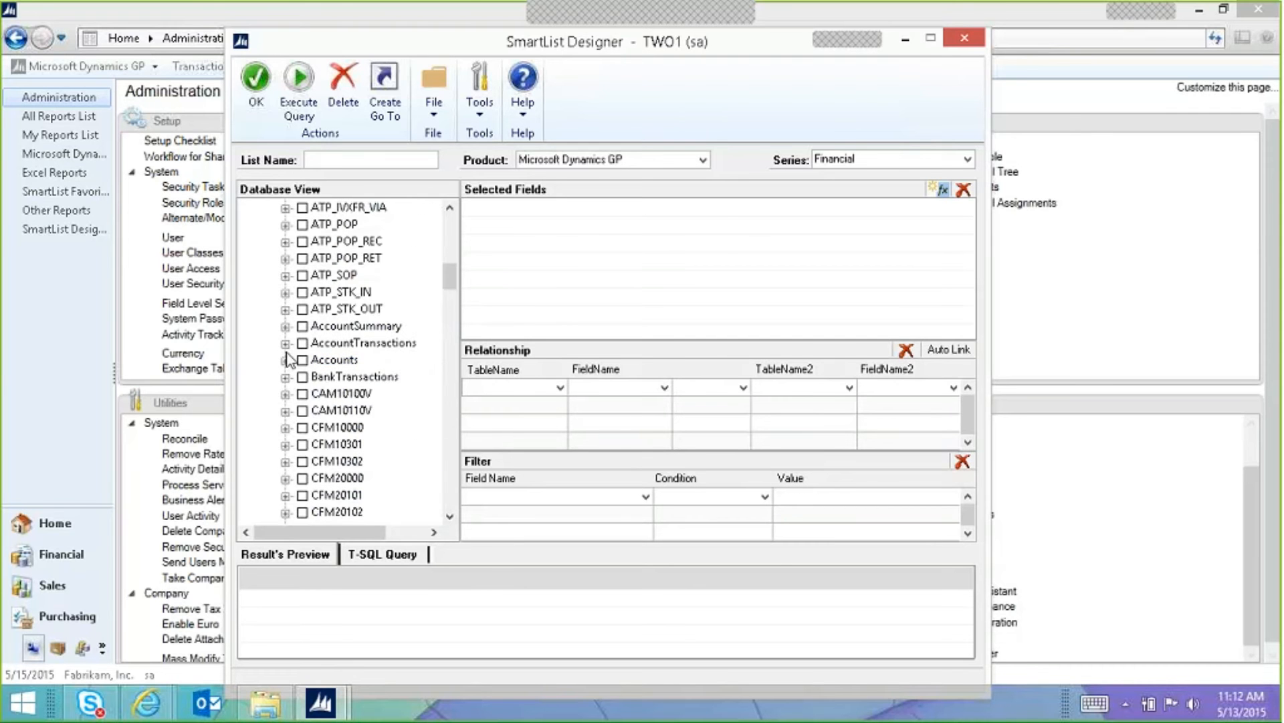
click(286, 343)
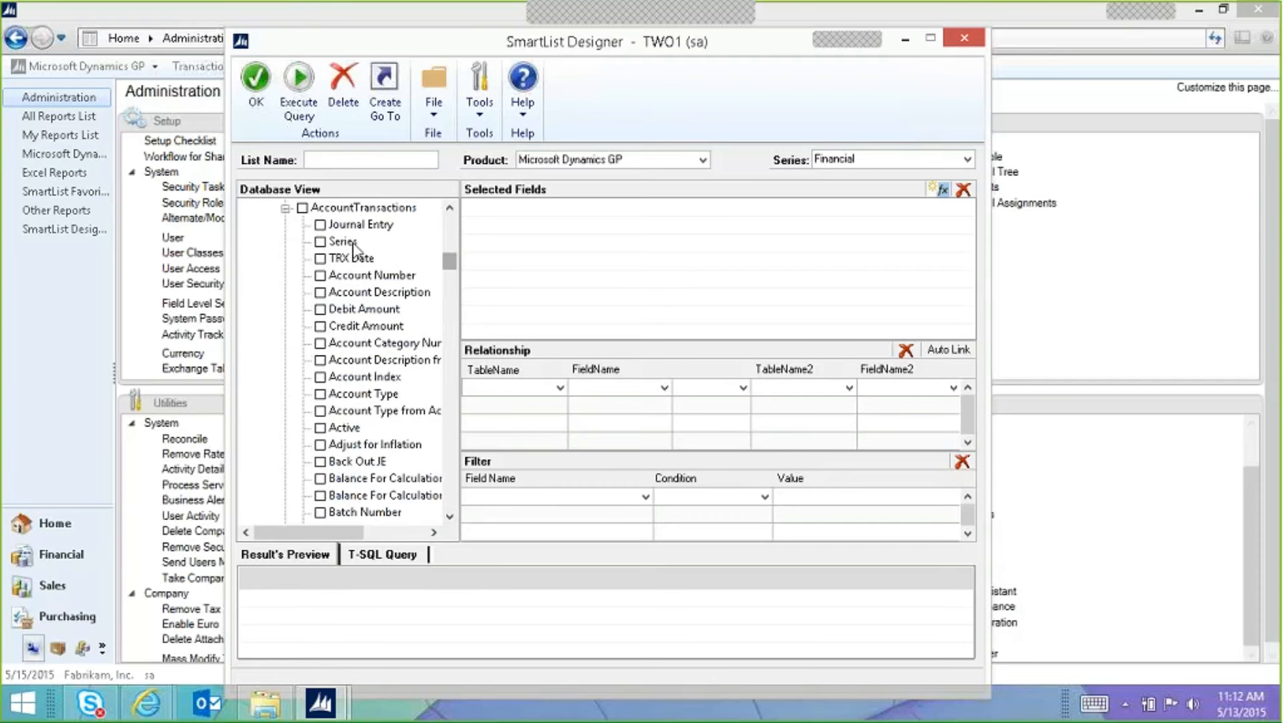
scroll(448, 257, up, 2)
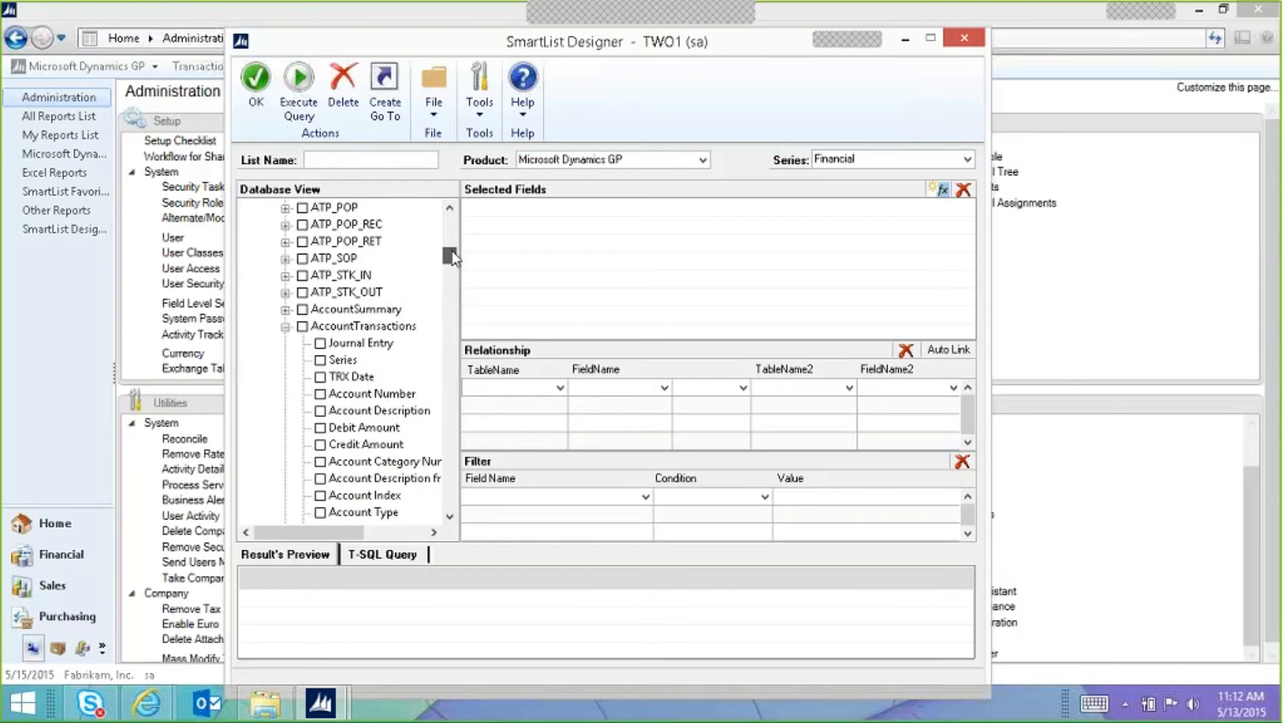
click(285, 326)
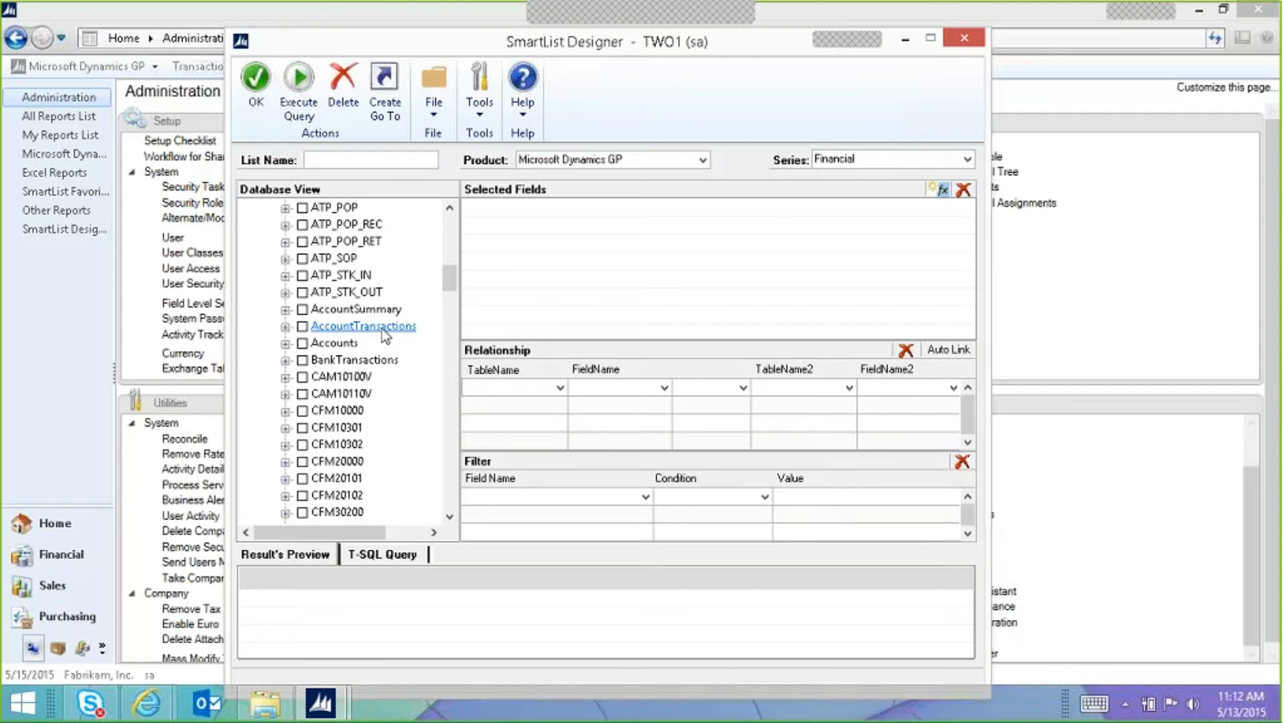
Step: Collapse the Company views and expand the Tables branch instead
drag(455, 286, 455, 233)
click(268, 496)
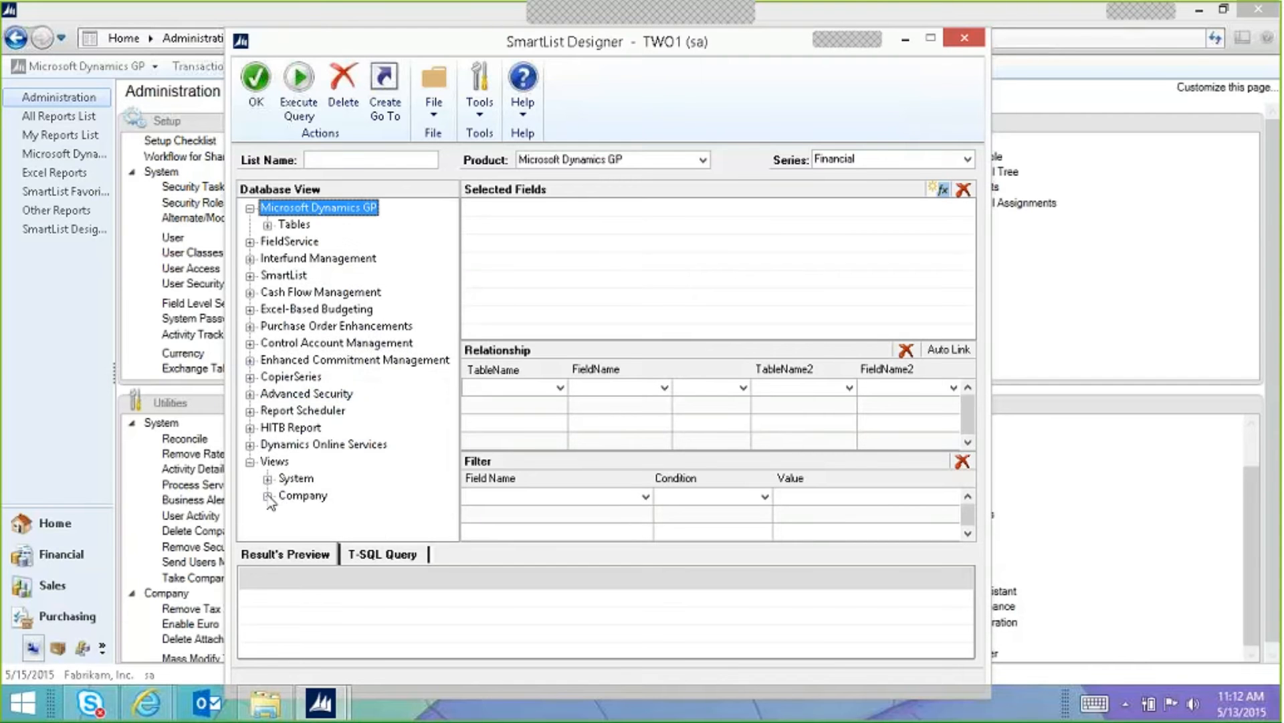
click(268, 225)
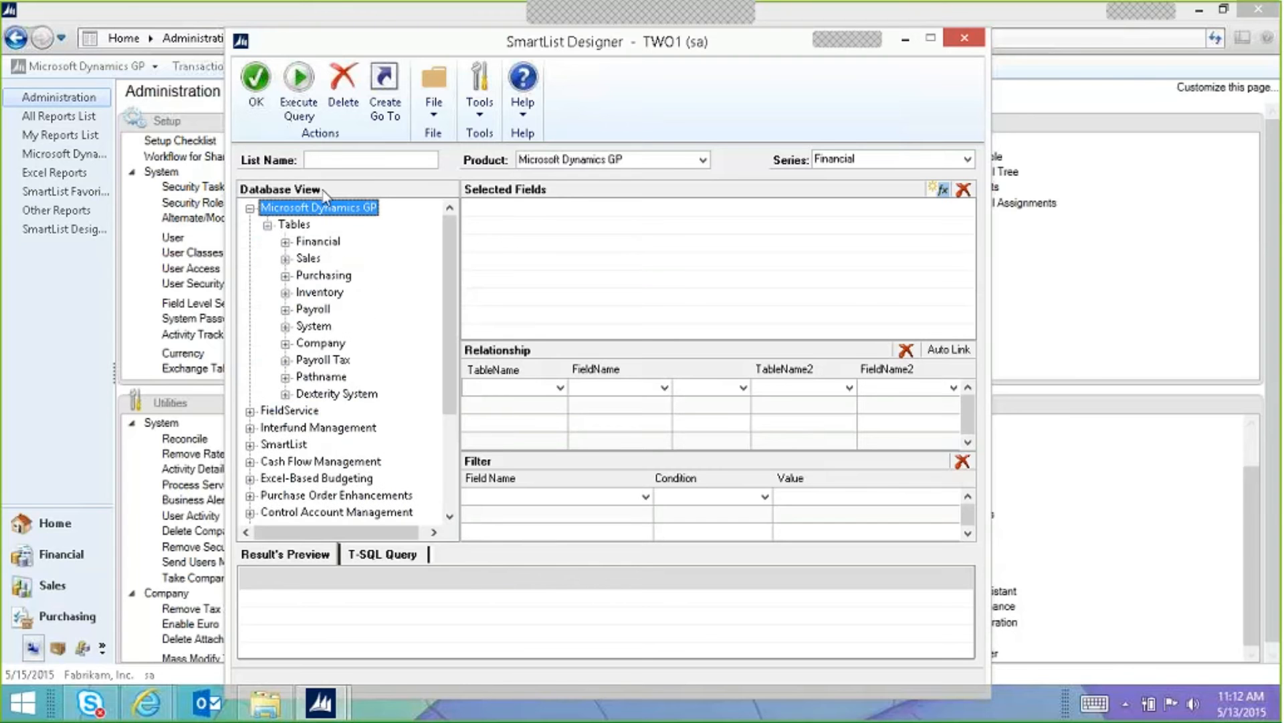
Step: Name the new SmartList 'customer'
click(361, 162)
text(customer)
key(Tab)
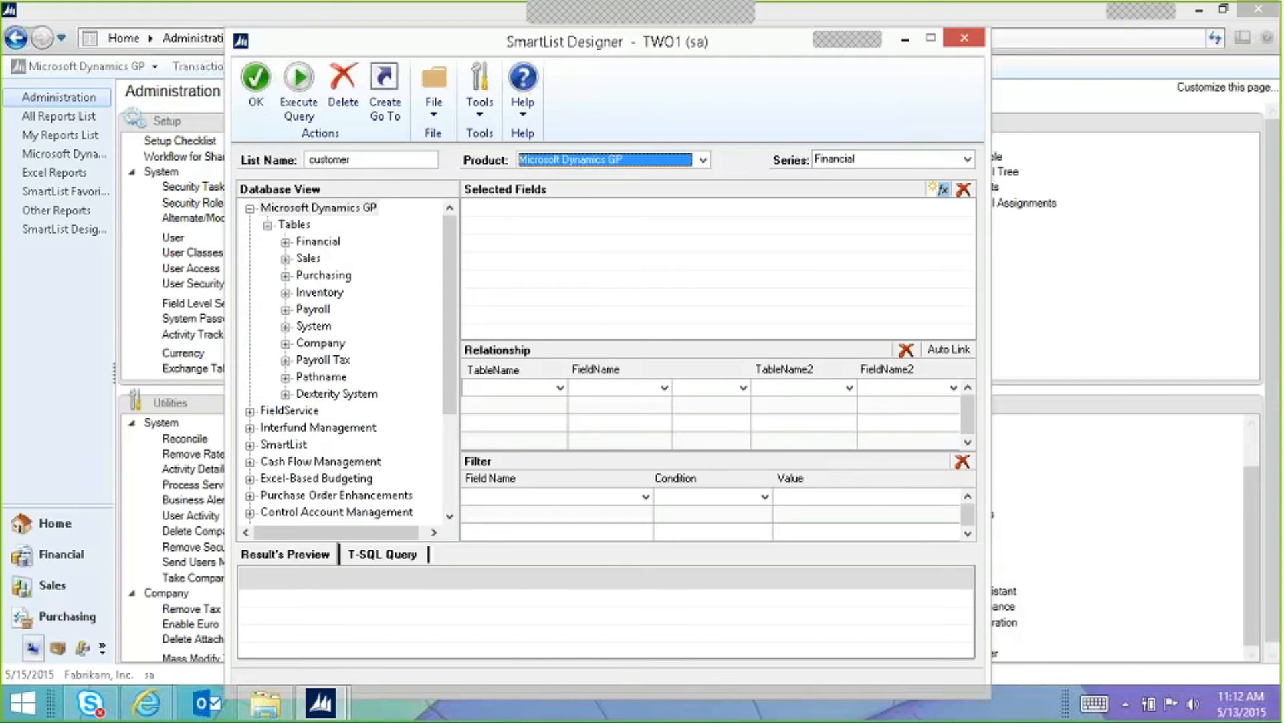
Step: Expand the Sales tables and show the fields of RM Customer MSTR
click(271, 252)
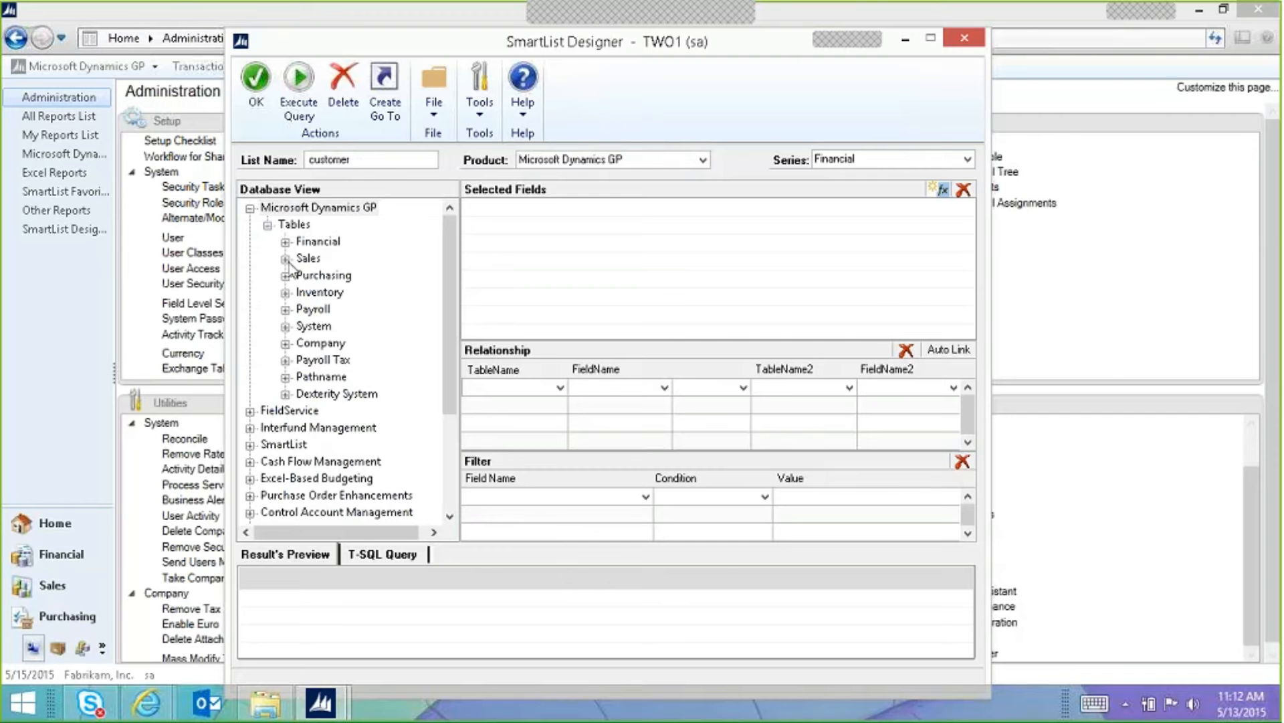
click(286, 258)
drag(449, 235, 451, 331)
click(304, 410)
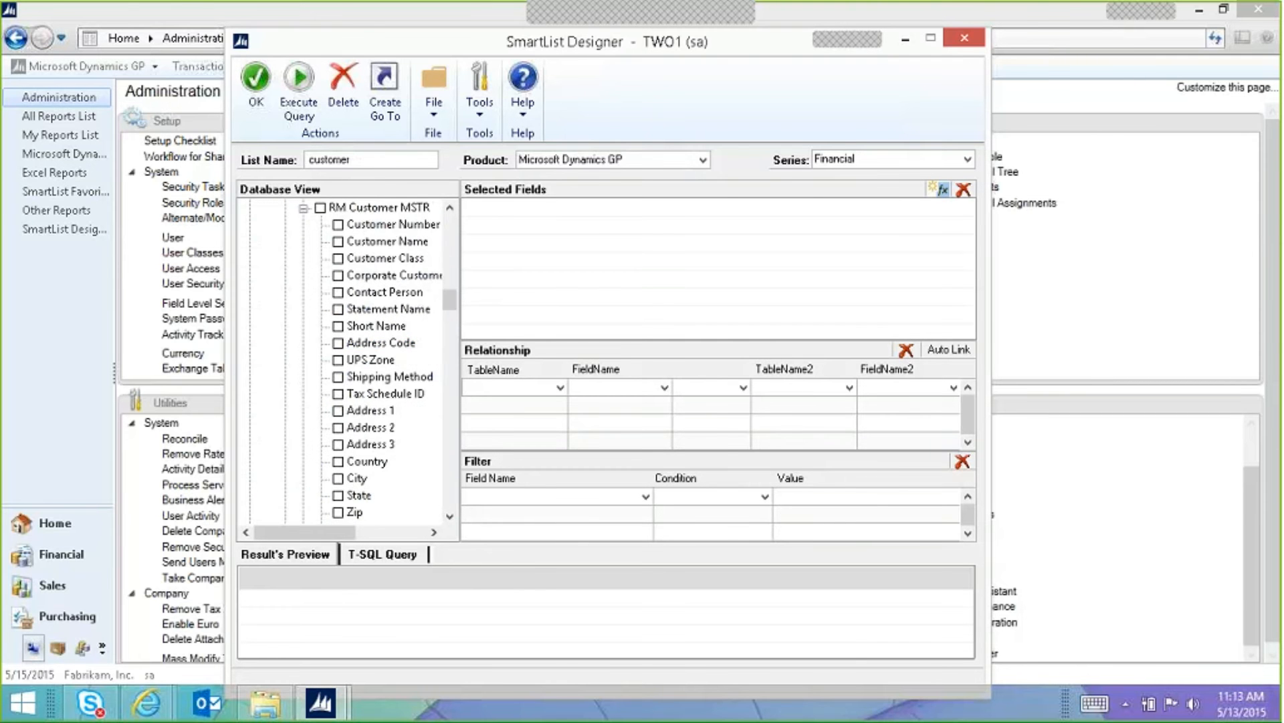
Step: Add Customer Number, Customer Class, Corporate Customer Number, Contact Person, Shipping Method and Tax Schedule ID from RM Customer MSTR
click(338, 224)
click(338, 257)
click(338, 275)
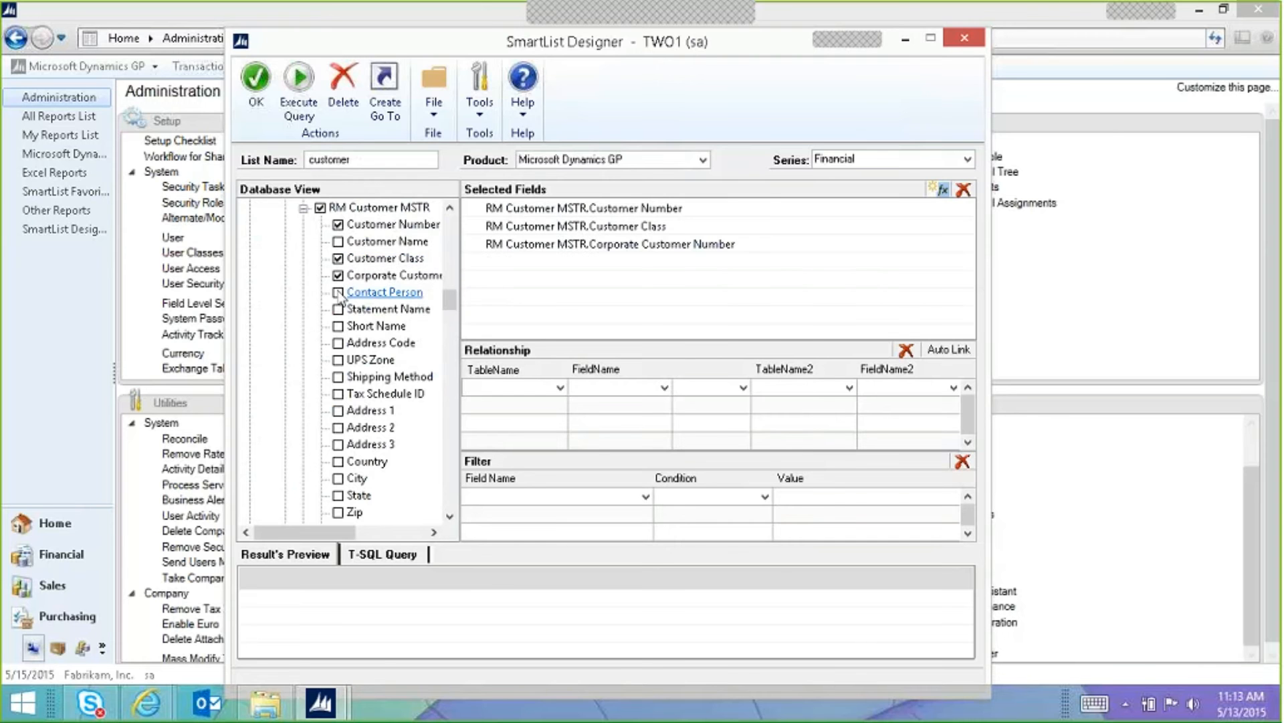
click(339, 292)
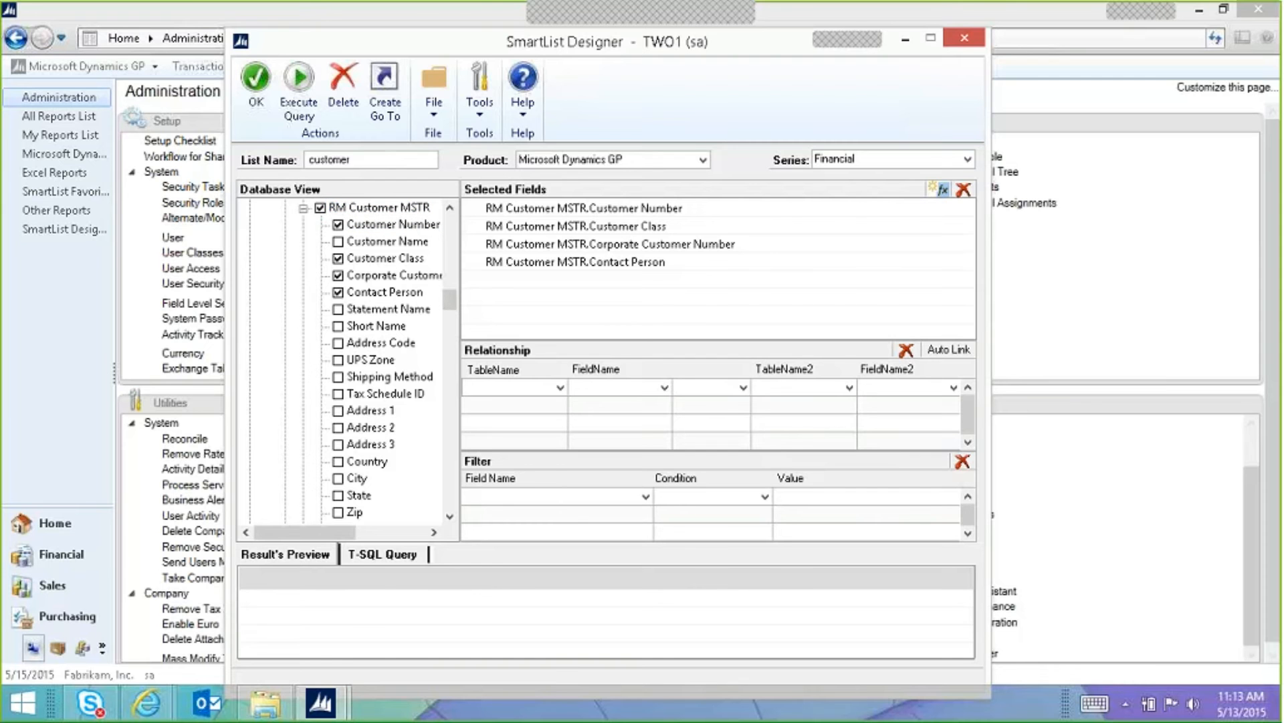
click(339, 377)
click(338, 394)
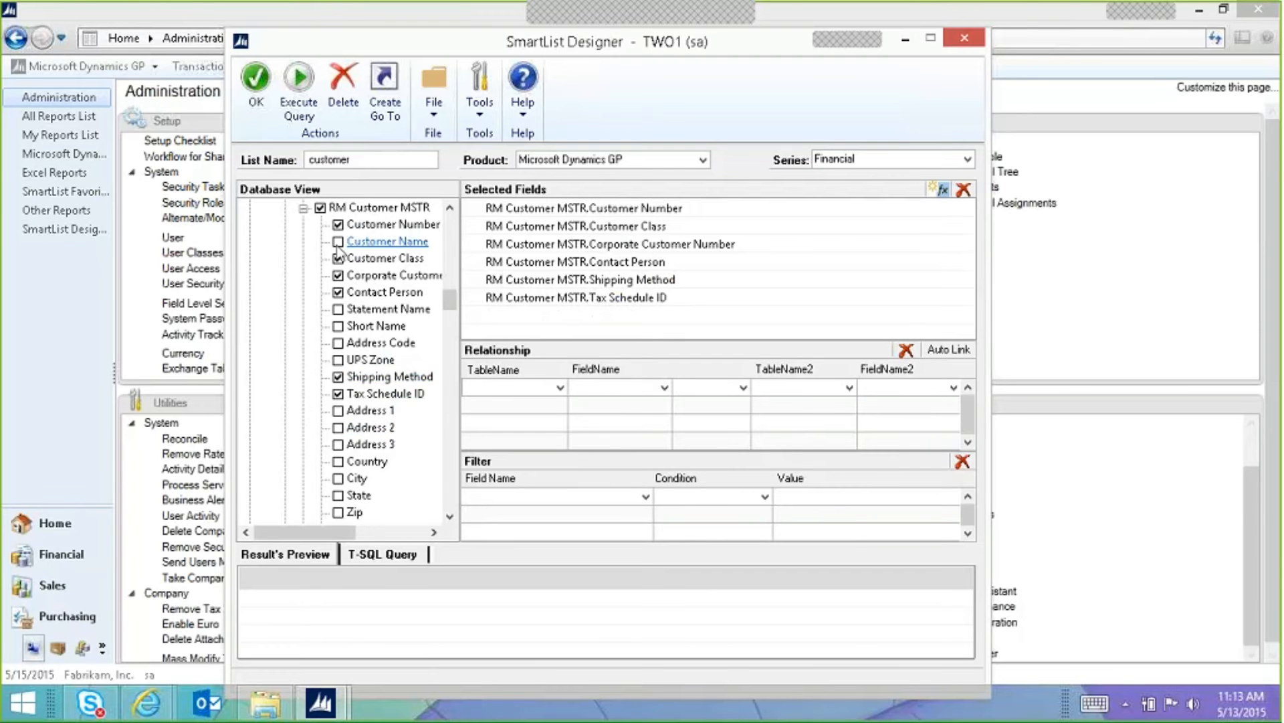
click(304, 208)
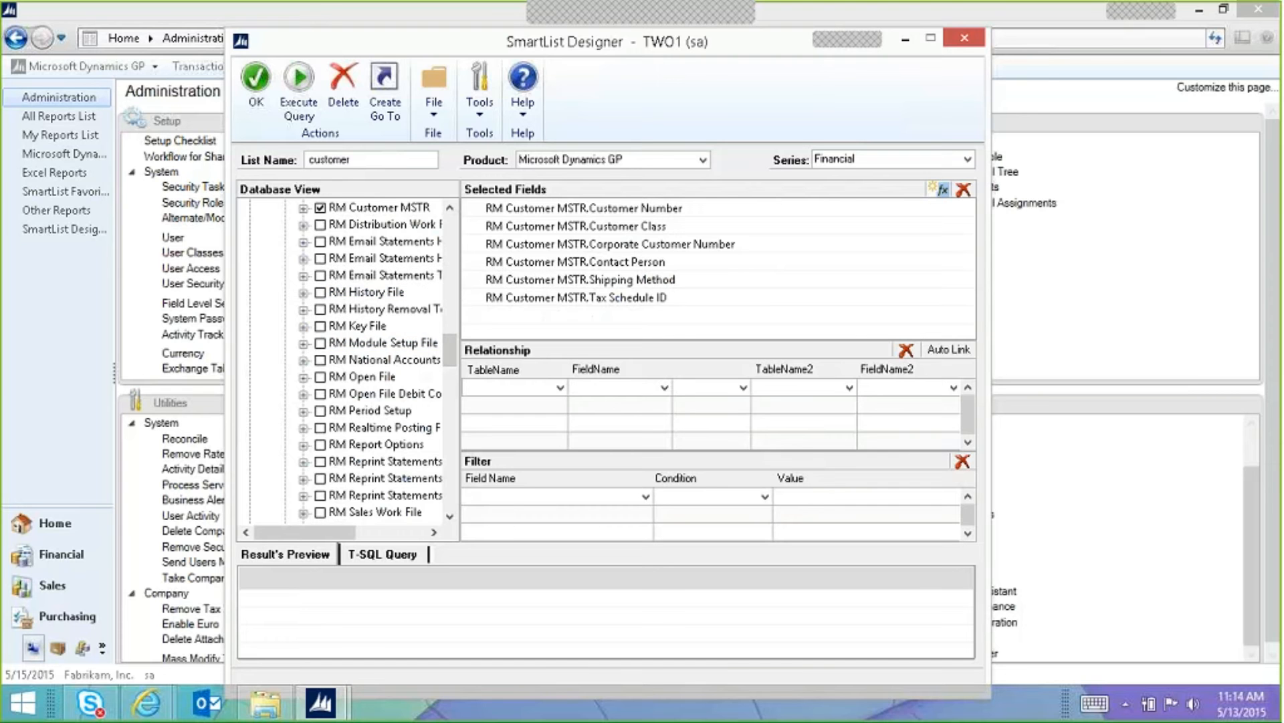
Step: Expand RM Open File and add its Customer Number, Check Number and Batch Number fields
click(304, 378)
click(338, 224)
click(338, 275)
click(338, 293)
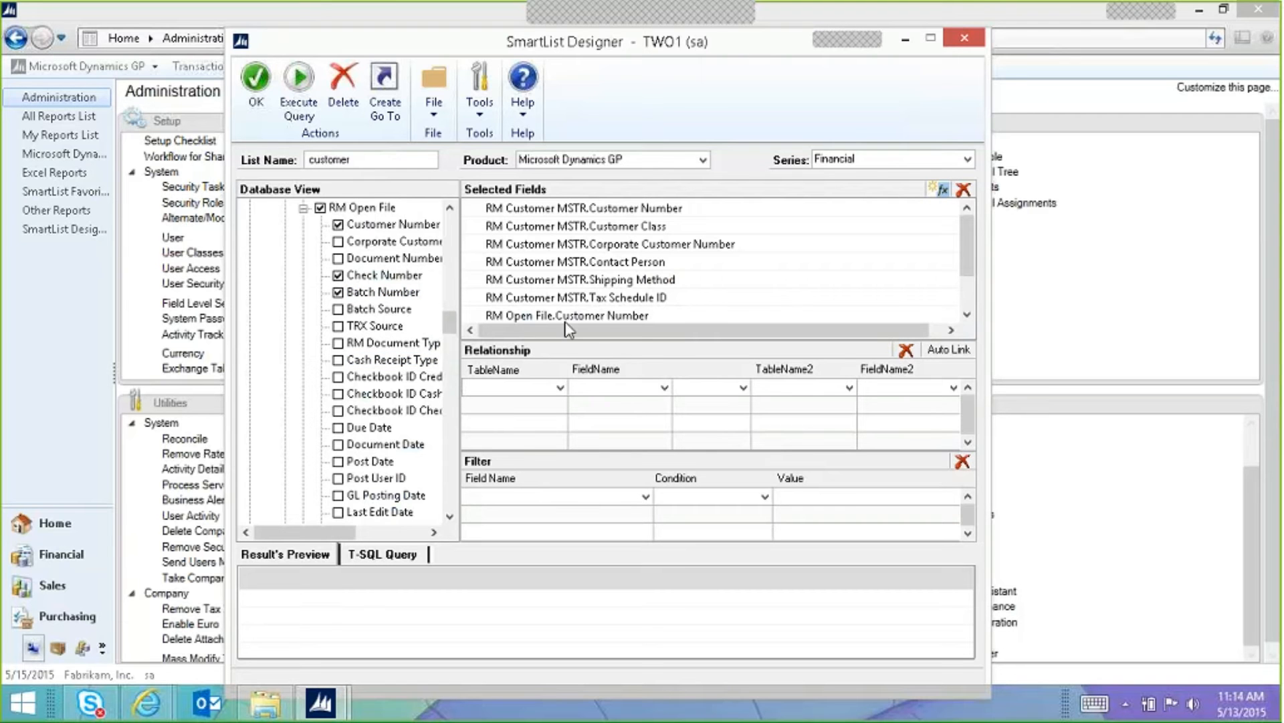
click(559, 388)
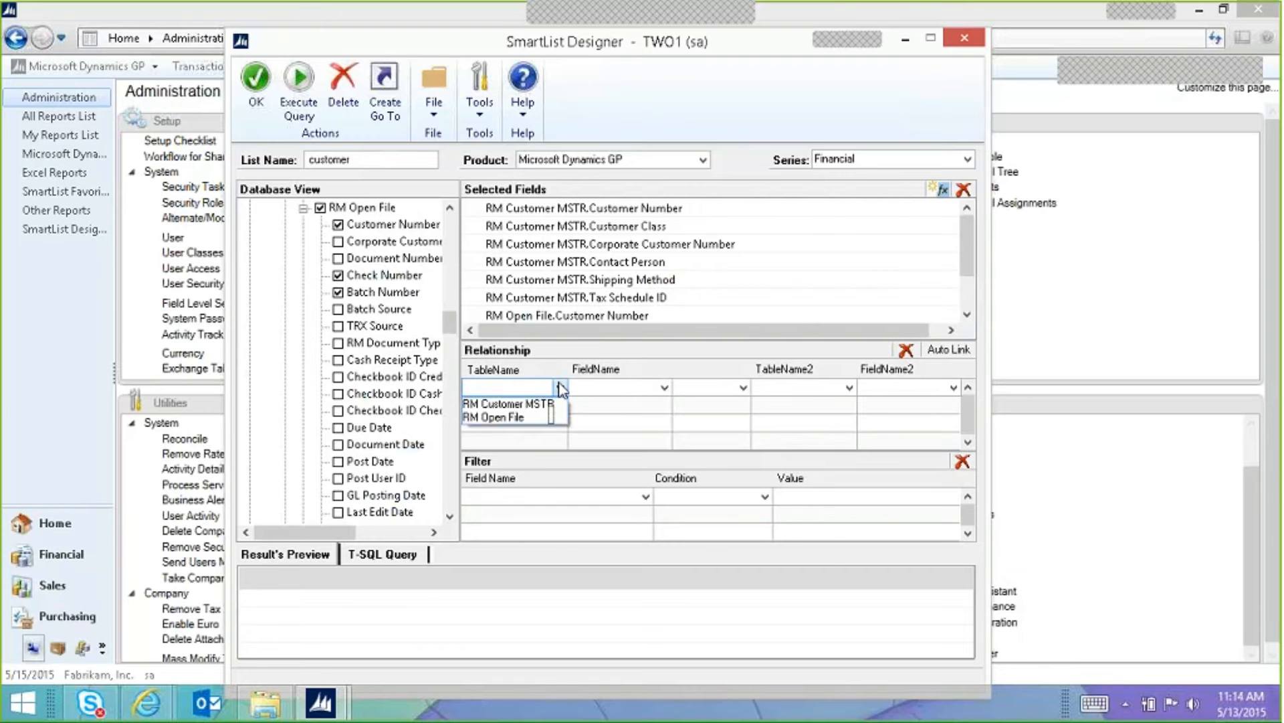
Step: Set RM Customer MSTR as the first table of the relationship
click(563, 354)
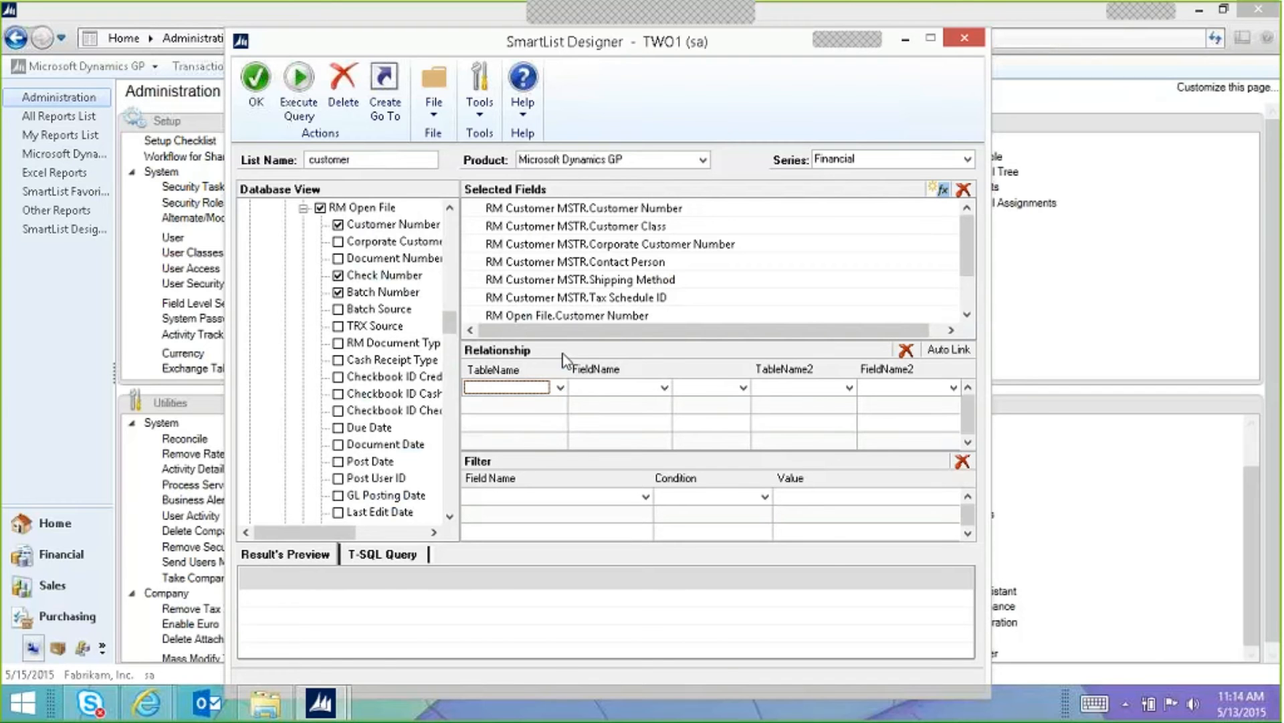
click(560, 388)
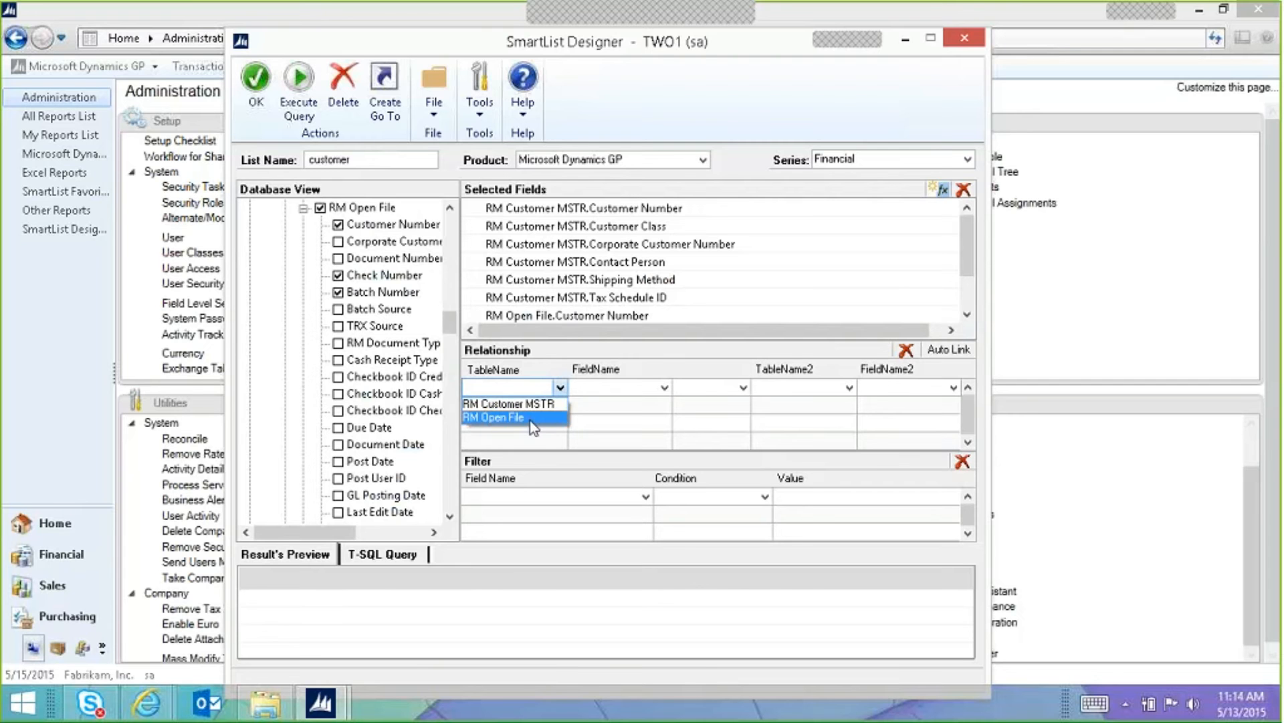
key(Up)
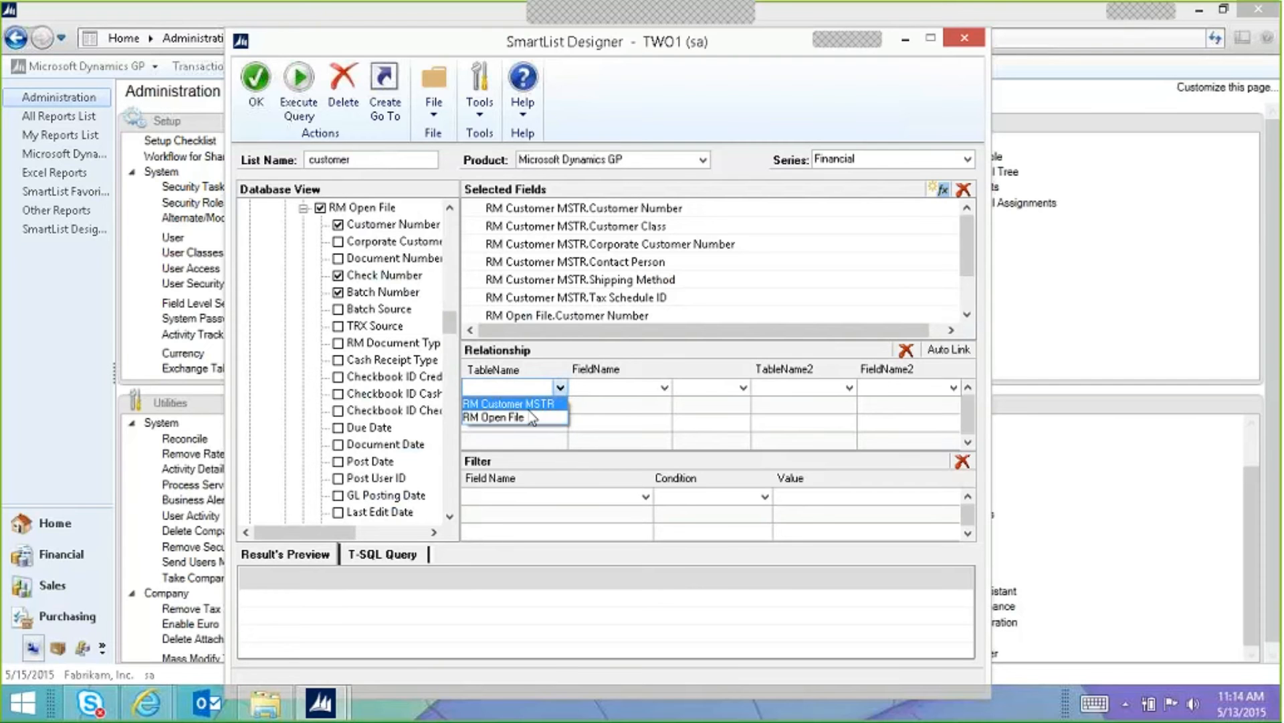
click(580, 347)
click(562, 387)
click(534, 404)
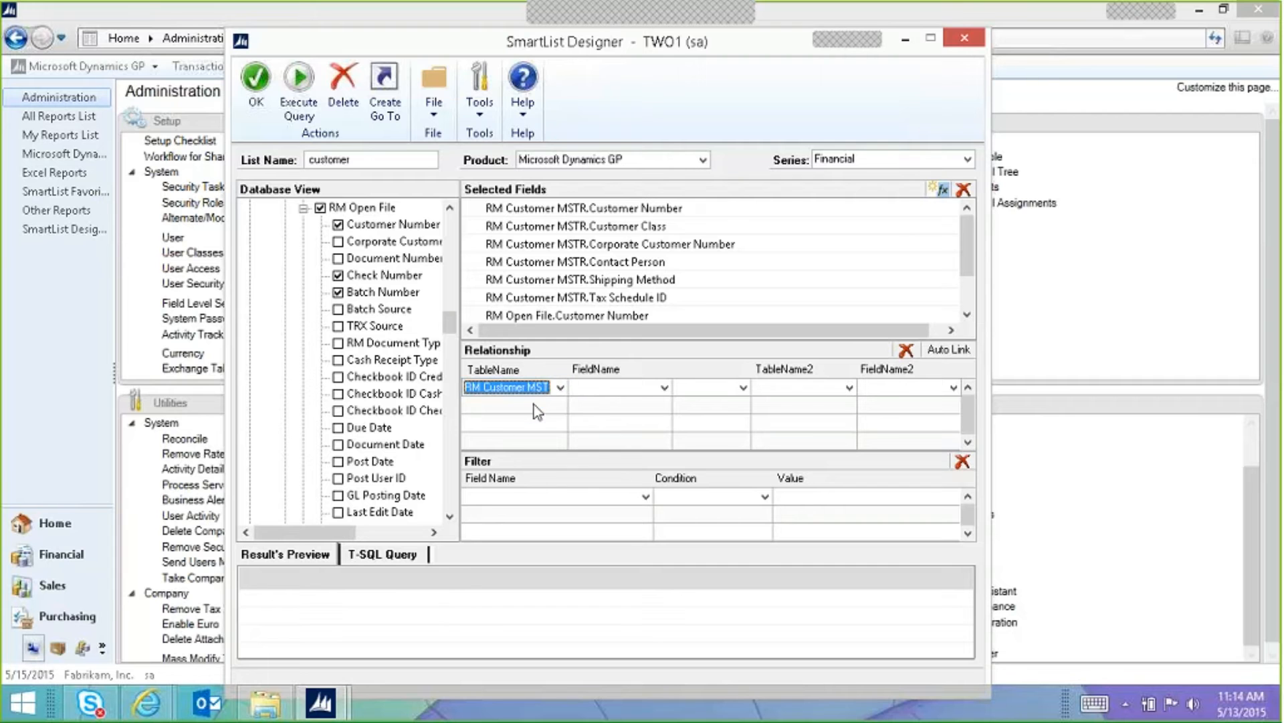
Step: Inner-join its Customer Number to Customer Number in RM Open File
click(609, 390)
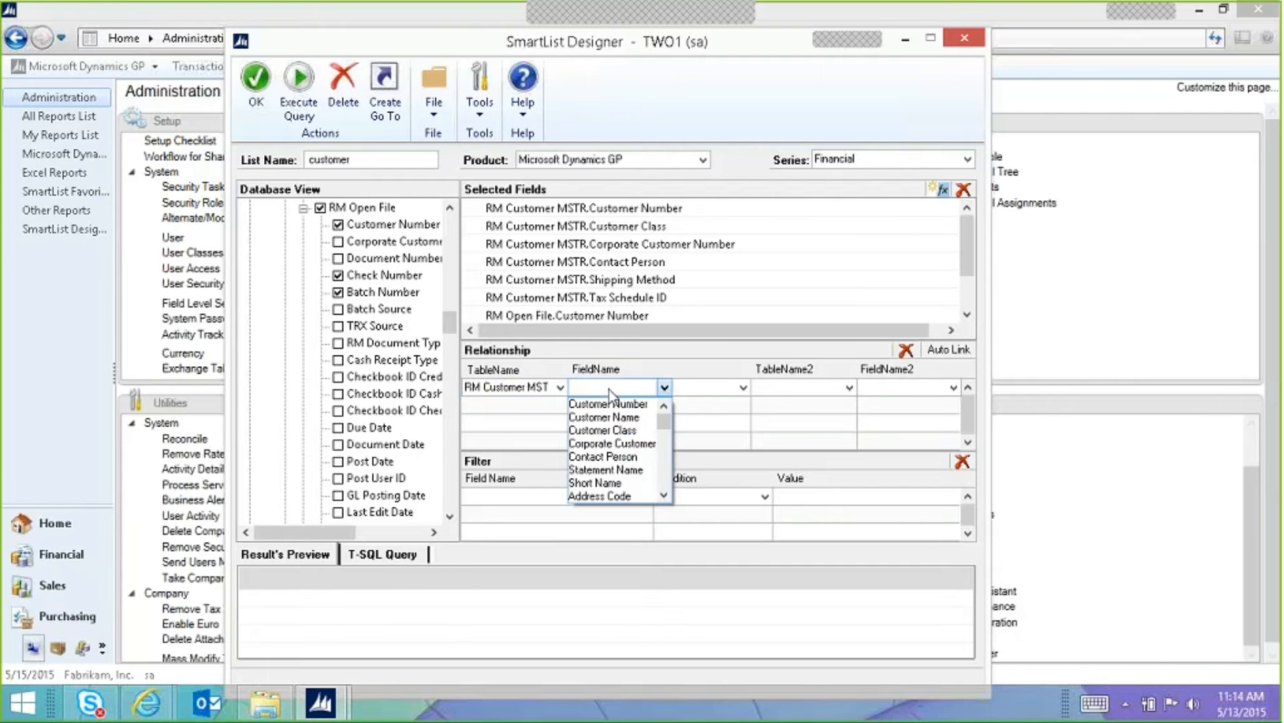
click(645, 405)
click(683, 390)
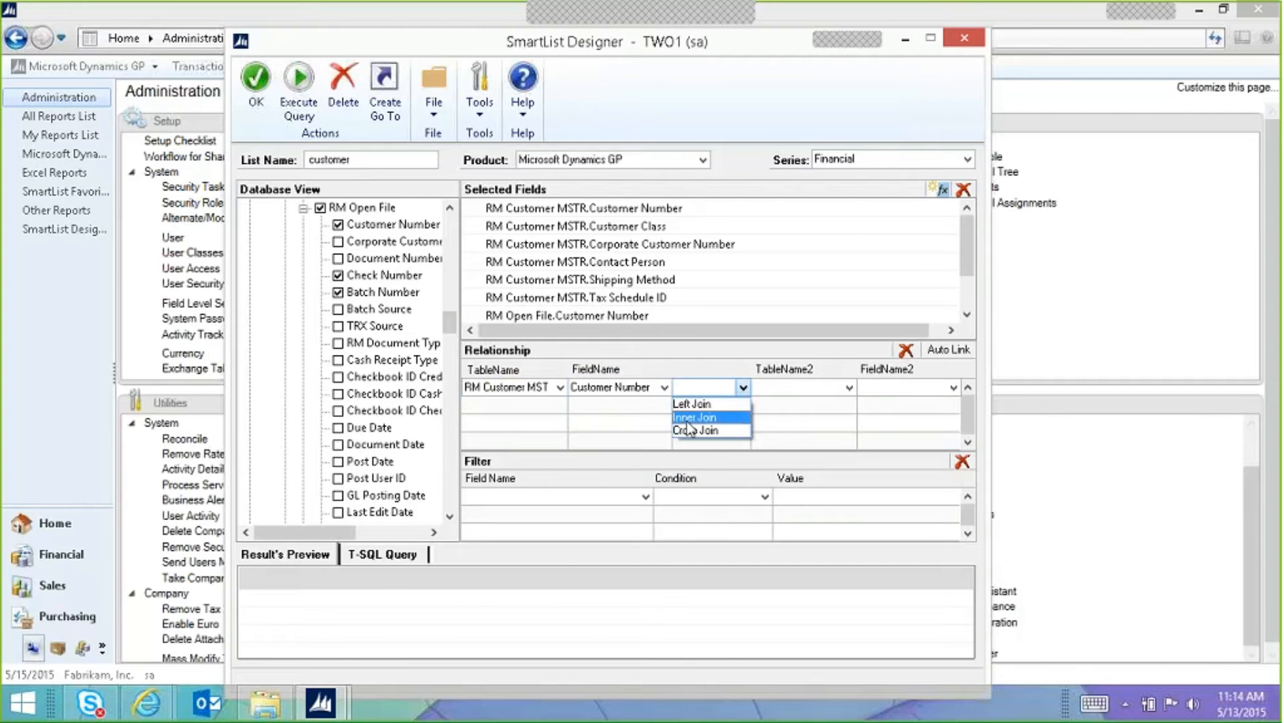
click(689, 421)
click(848, 387)
click(796, 402)
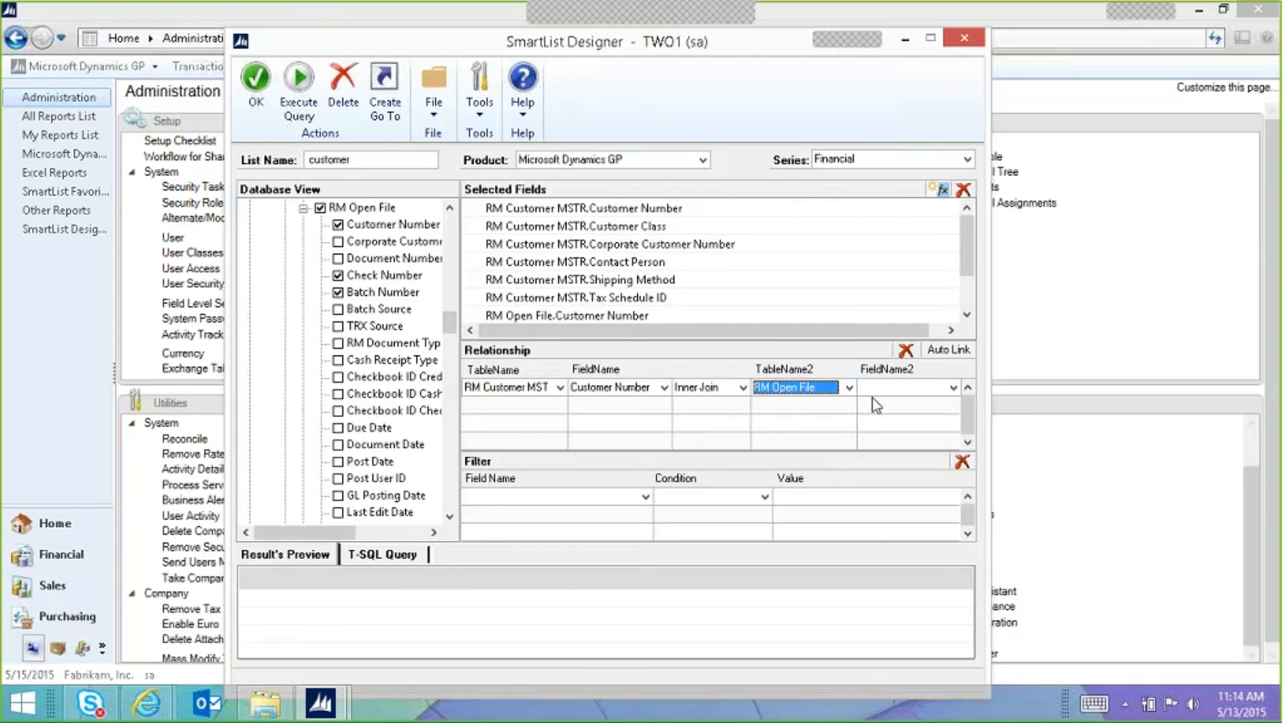
click(874, 389)
click(895, 404)
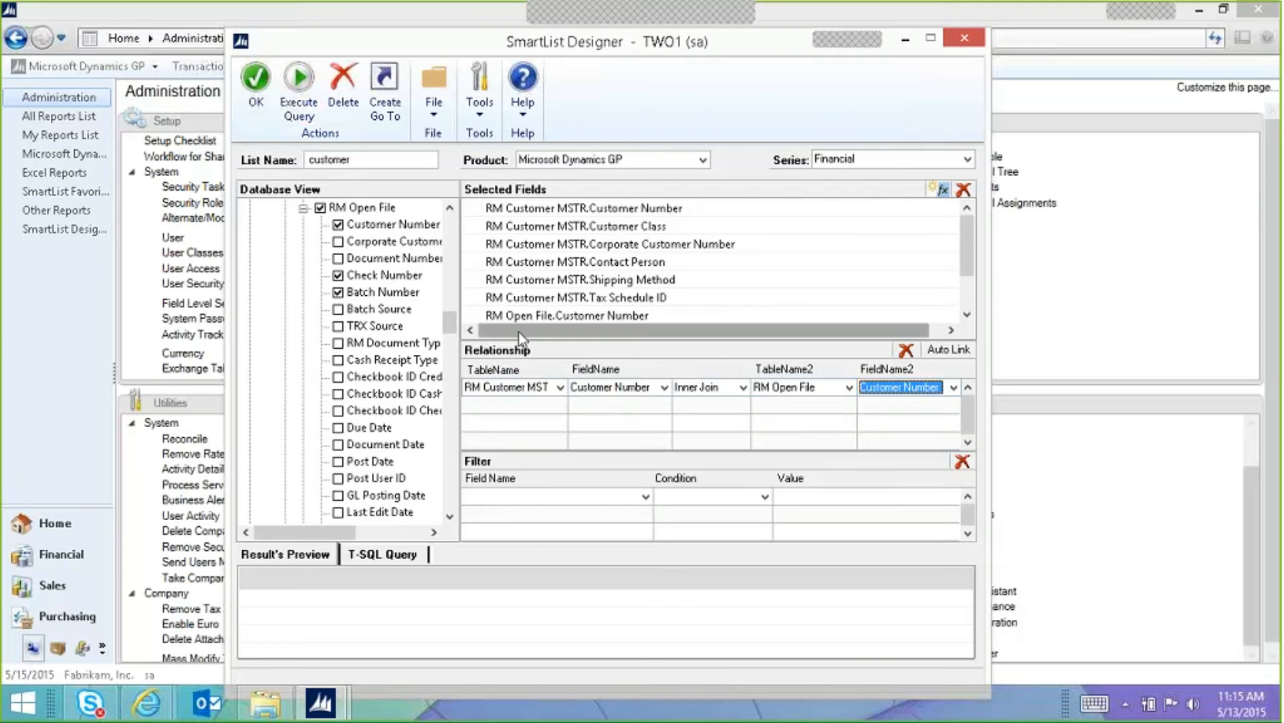
Step: Delete the hand-built relationship and Auto Link a new Customer Number inner join
click(903, 351)
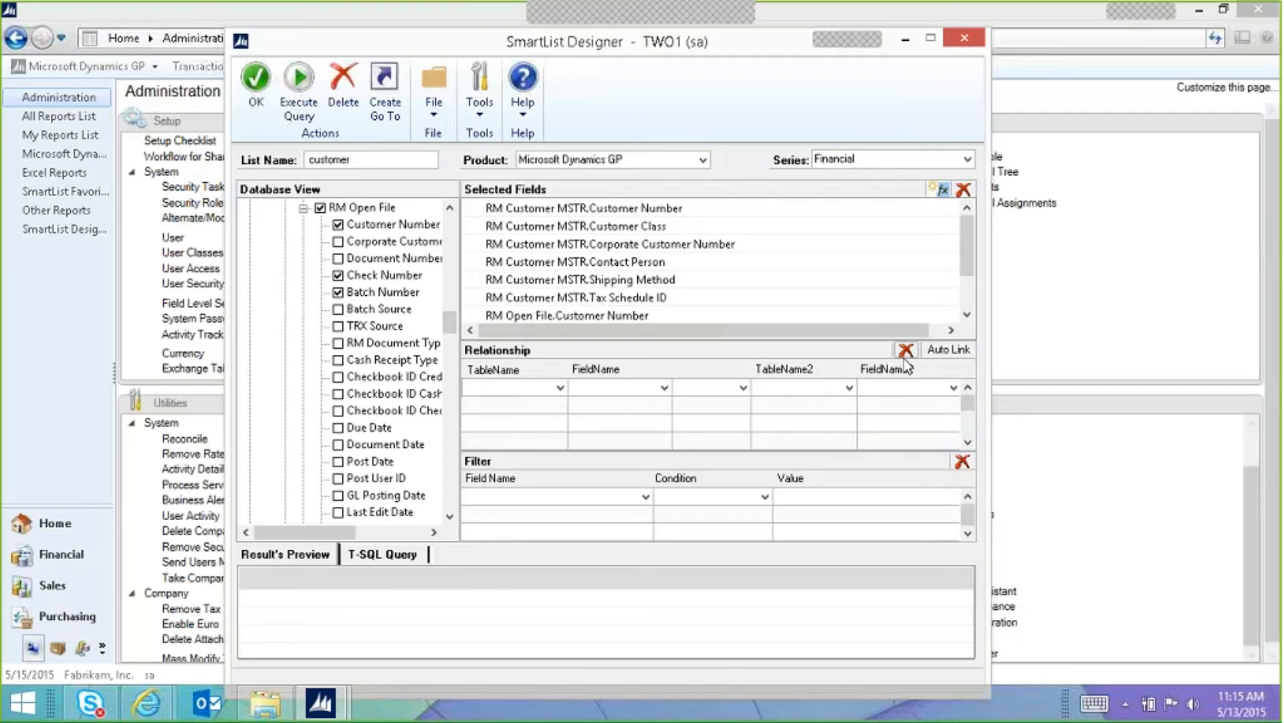
click(945, 352)
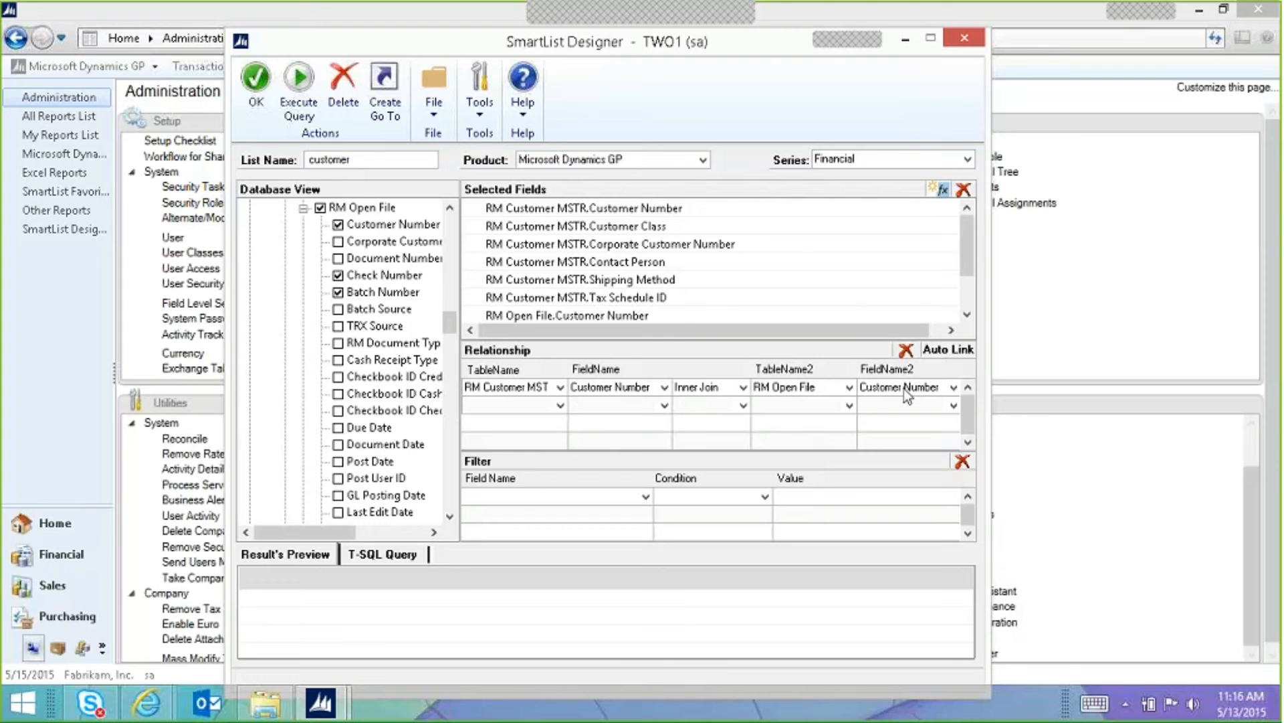
Step: Switch the RM Customer MSTR to RM Open File join type to Left Join
click(744, 387)
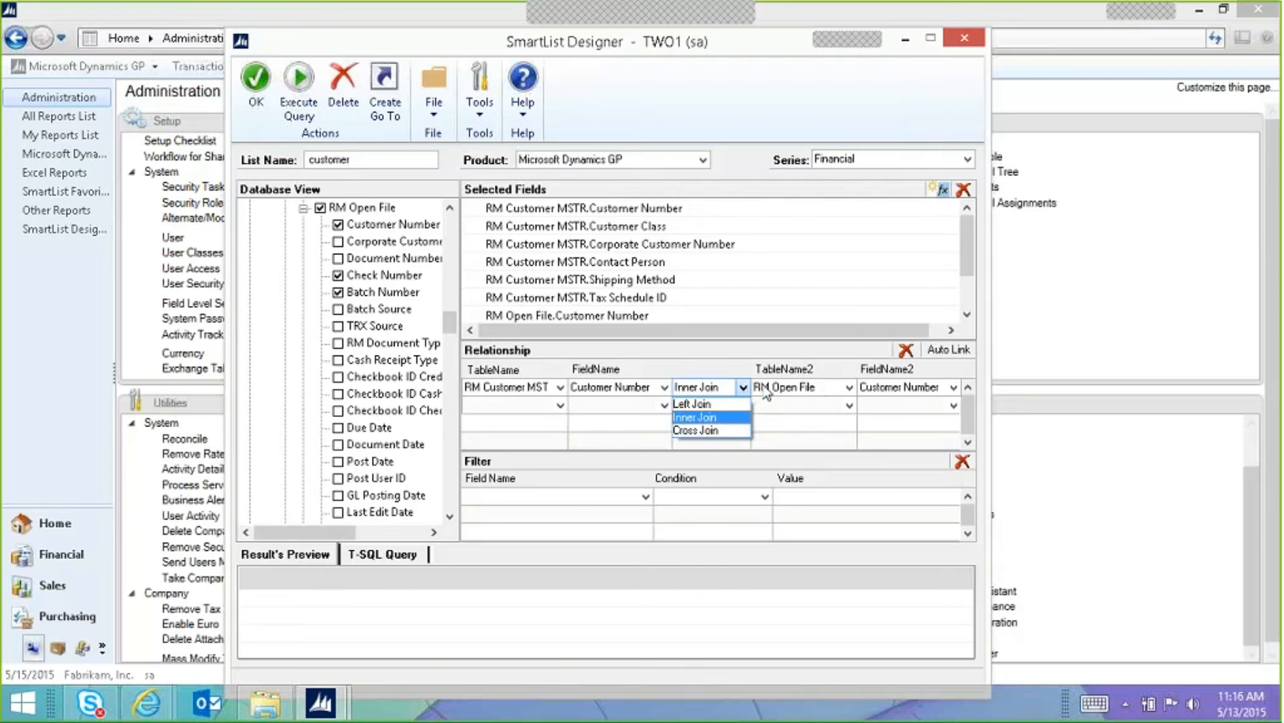
click(736, 369)
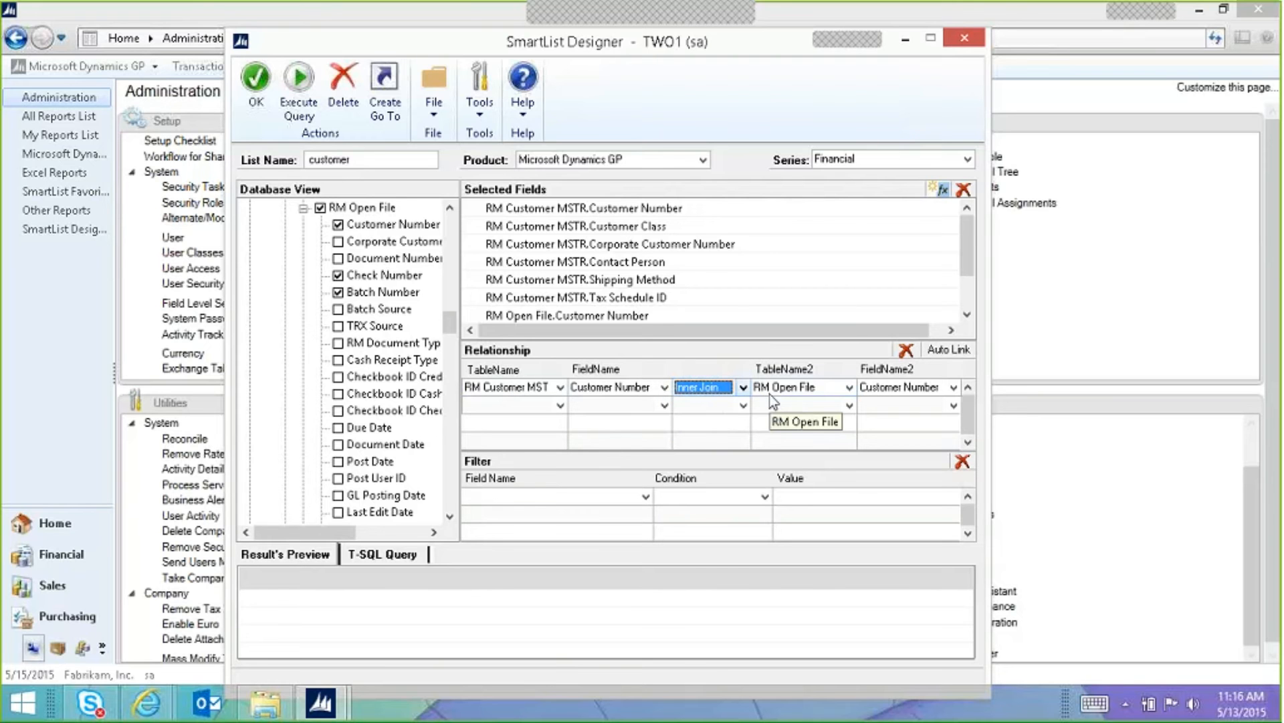
click(697, 394)
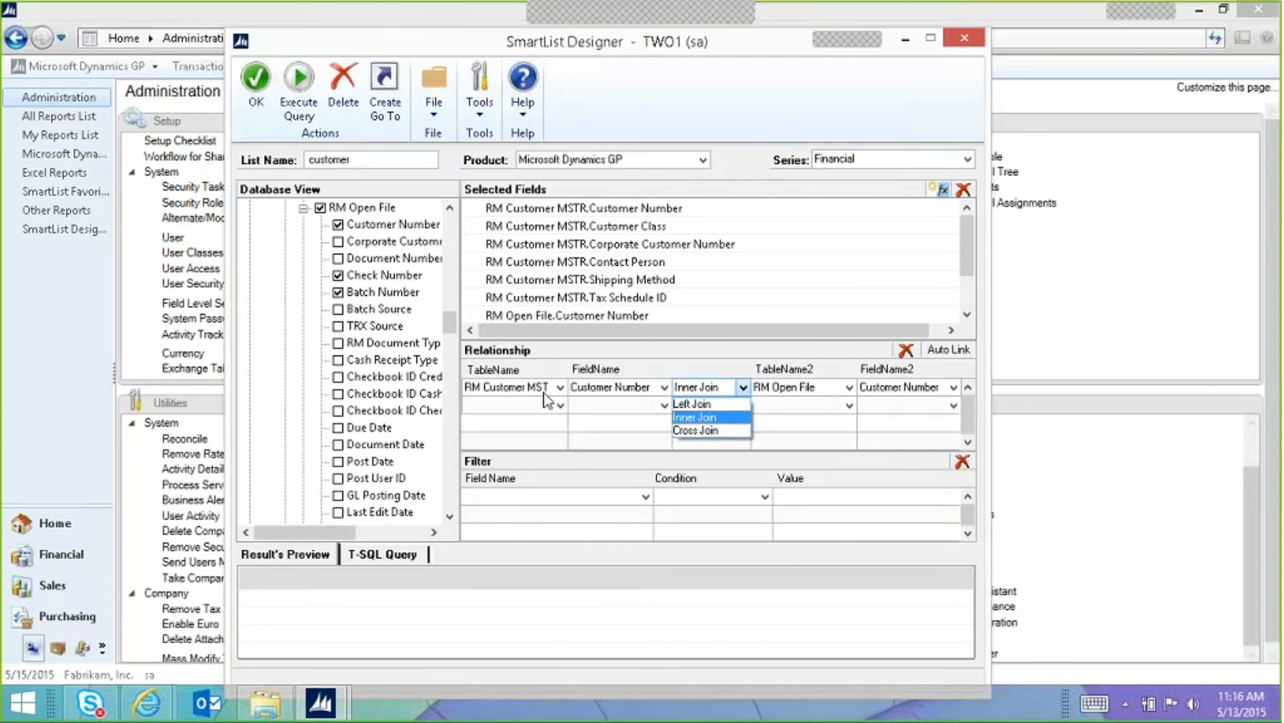
click(700, 416)
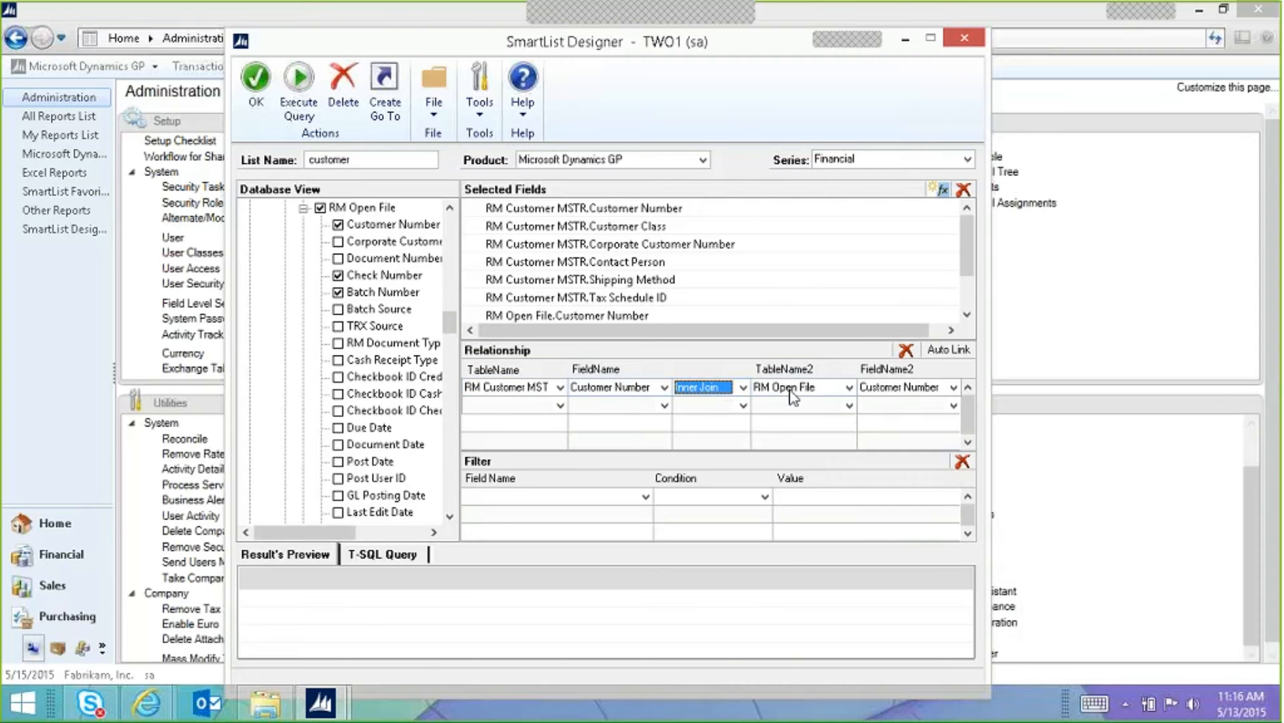
click(720, 392)
click(721, 402)
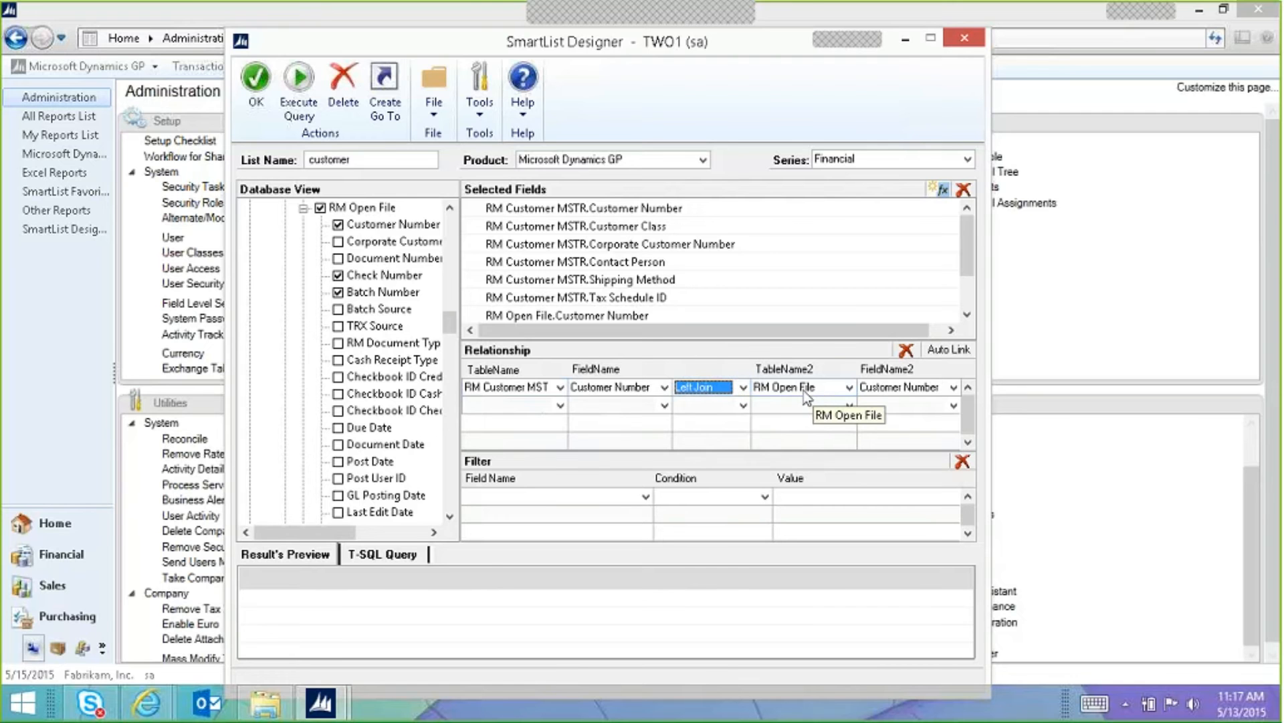
Step: Set the RM Customer MSTR to RM Open File join type to Cross Join
click(744, 388)
click(726, 436)
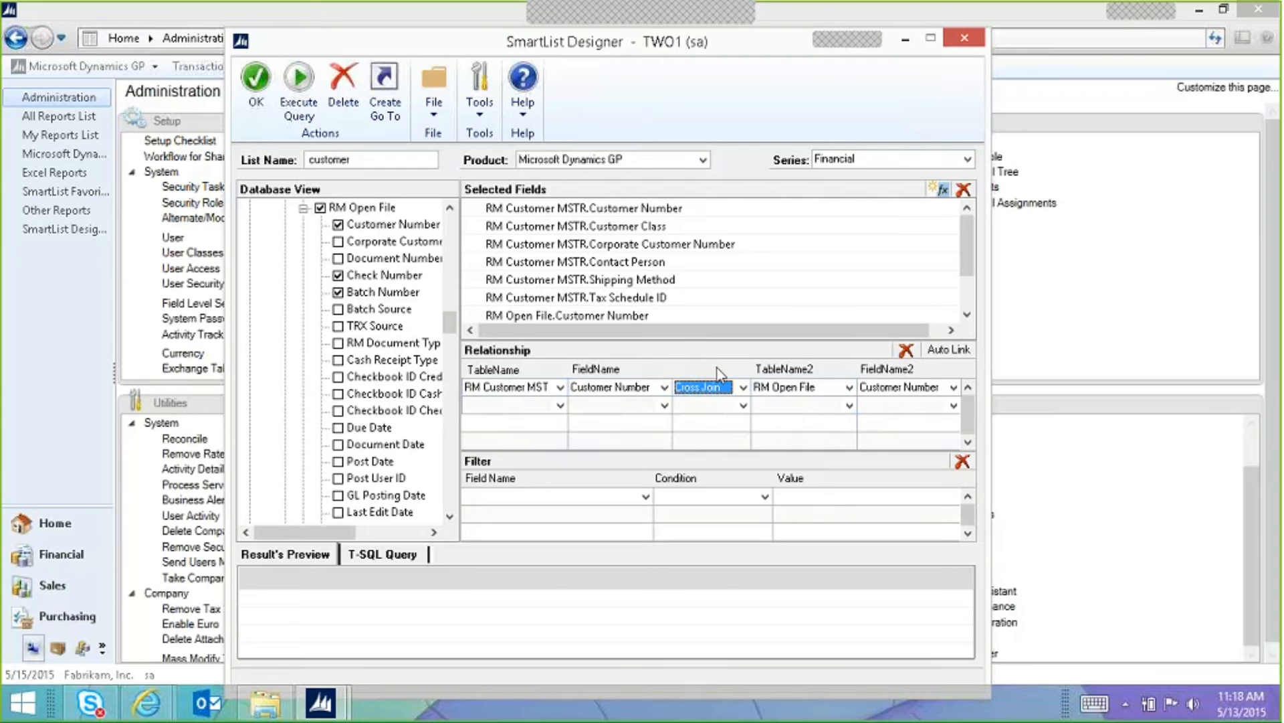
Step: Set the relationship's join type back to Inner Join on Customer Number
click(697, 388)
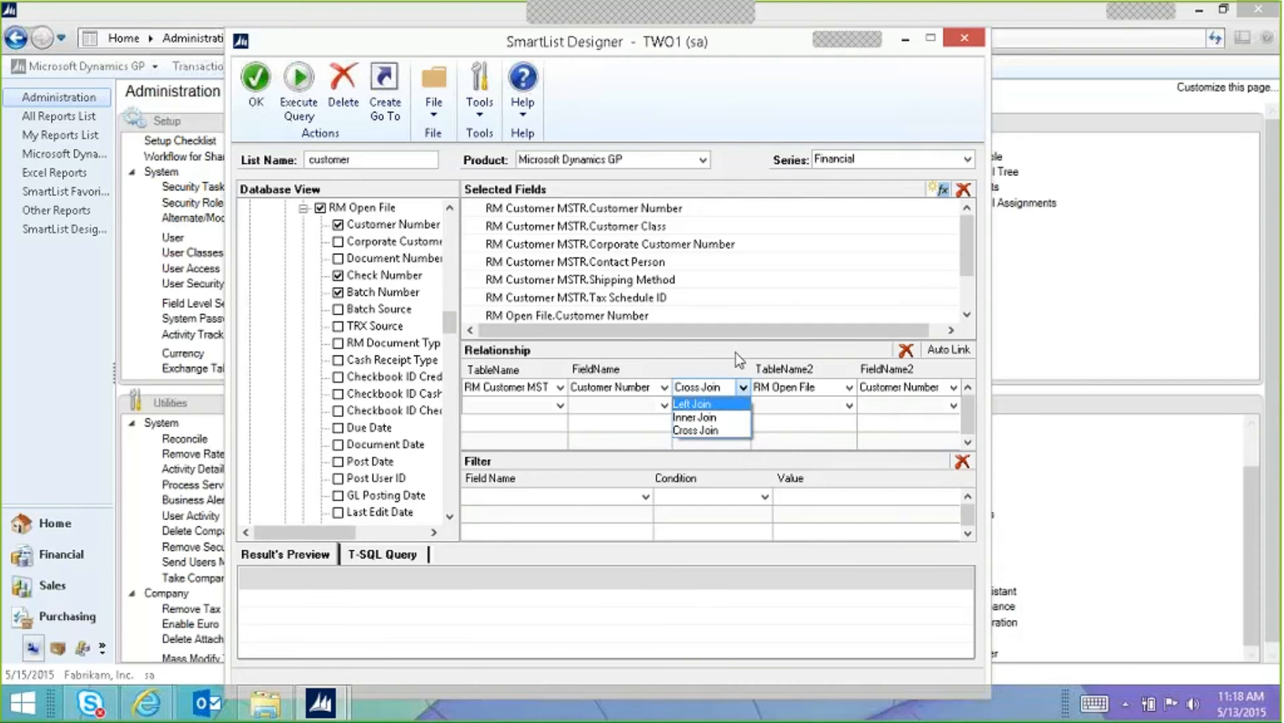
click(734, 120)
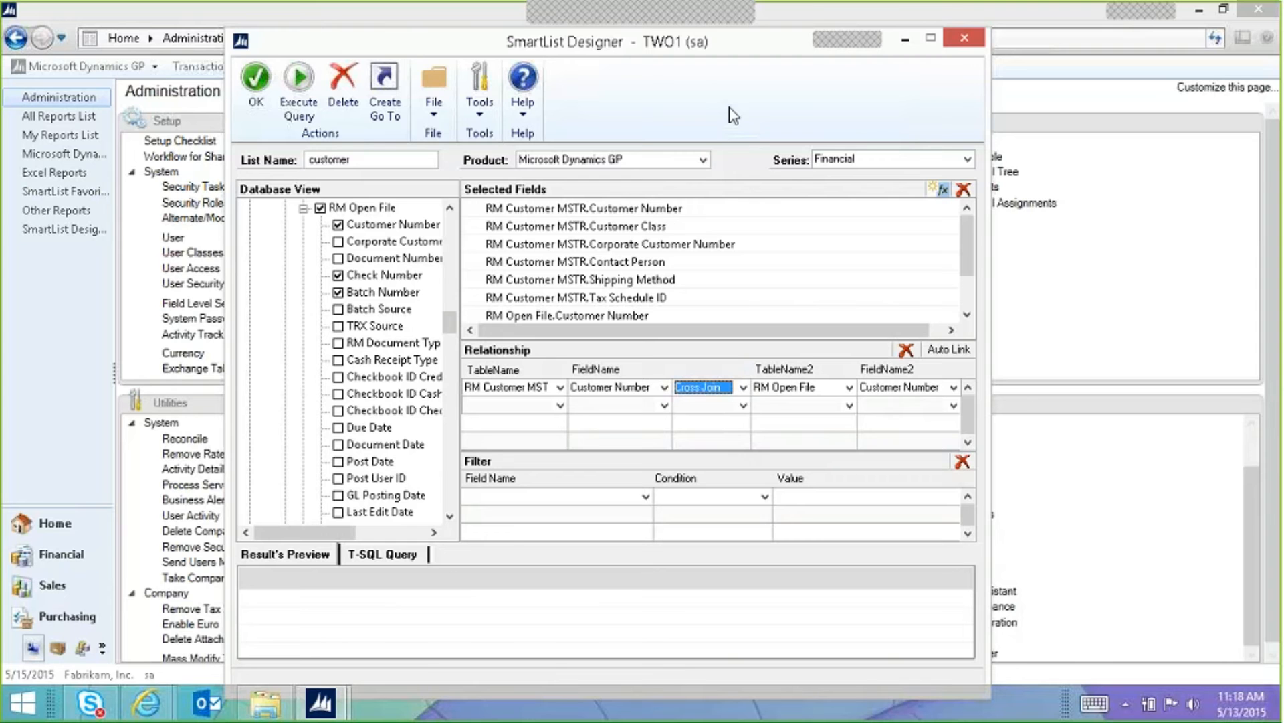
click(743, 387)
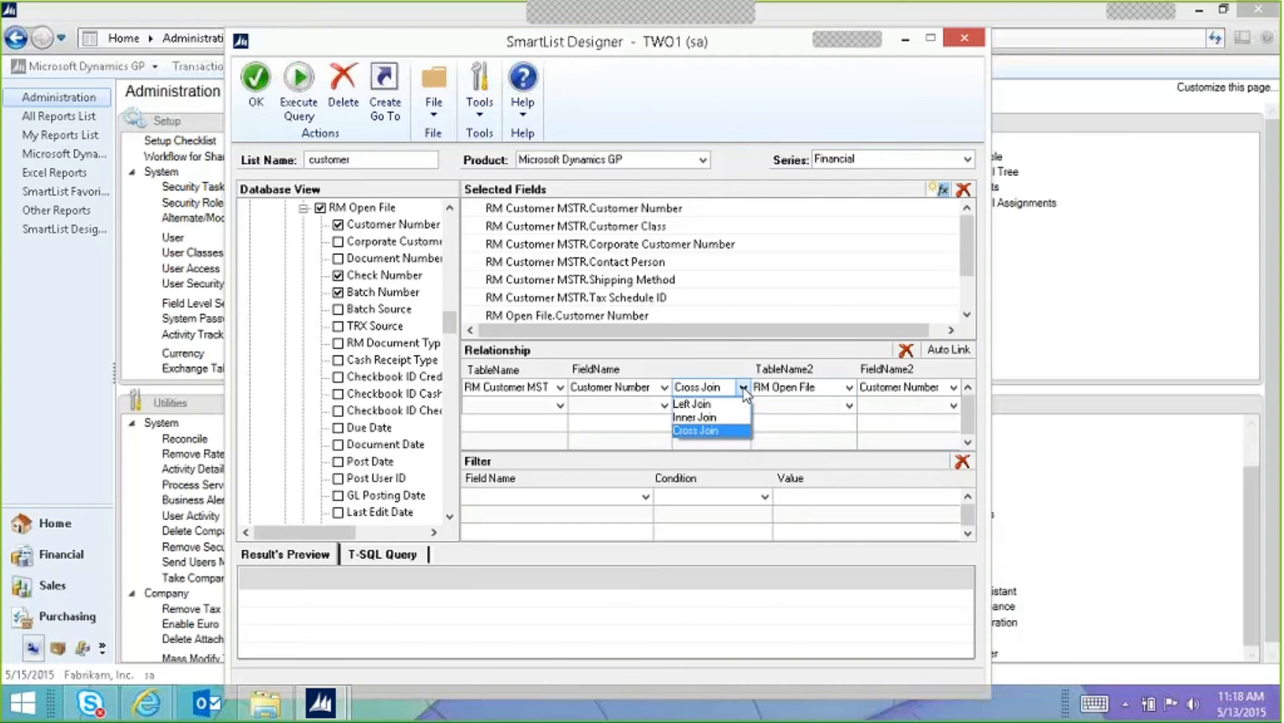
click(685, 419)
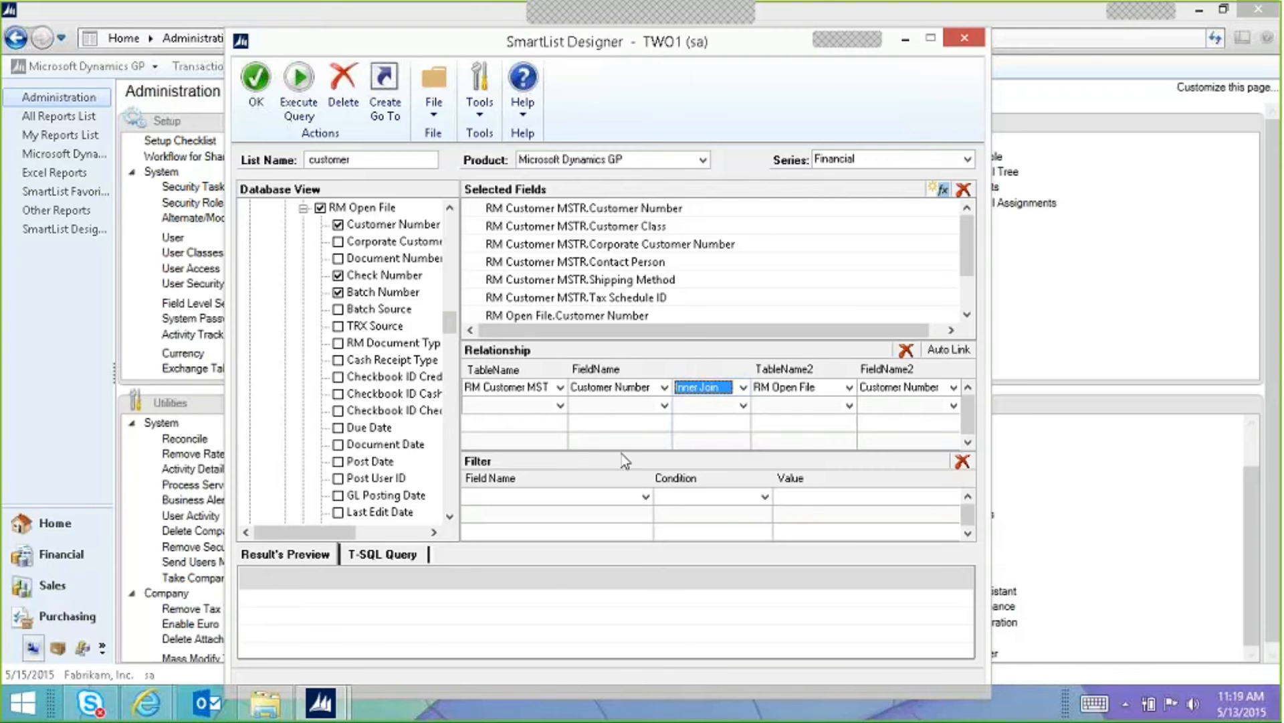
Step: Select the list name 'customer' and bring up the fields available for filtering
click(392, 161)
click(385, 159)
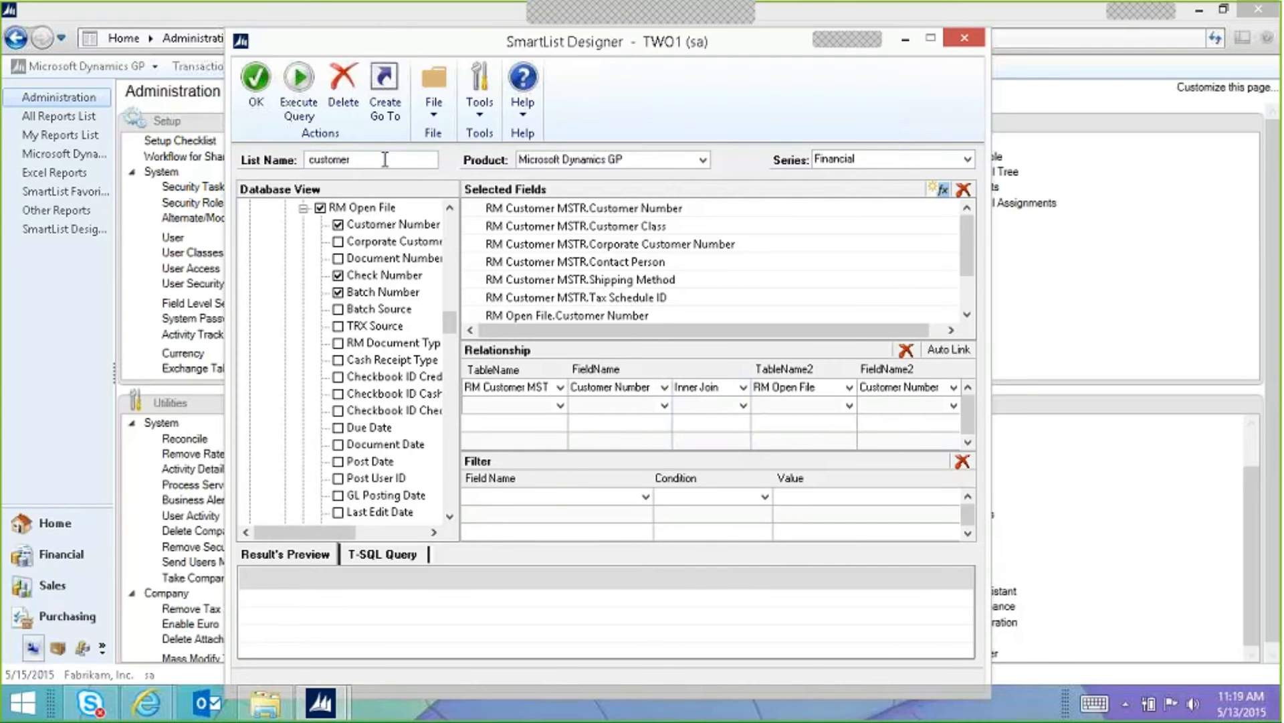
click(647, 498)
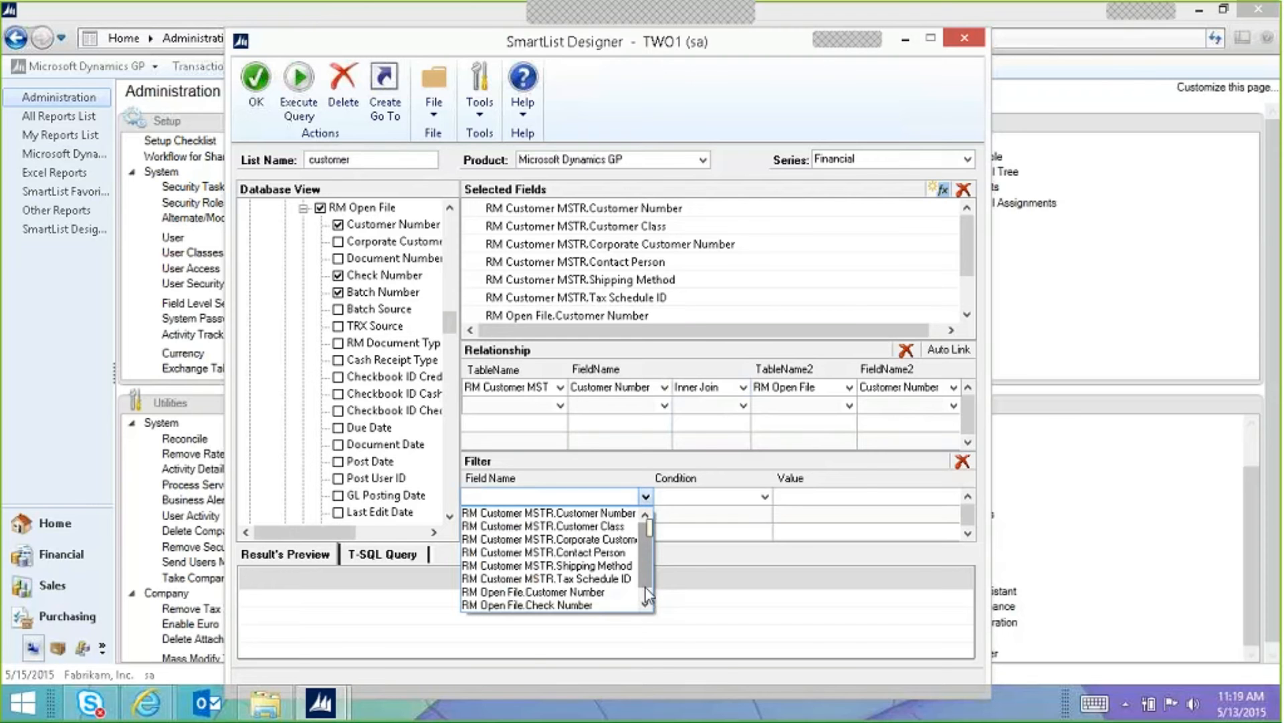
click(647, 606)
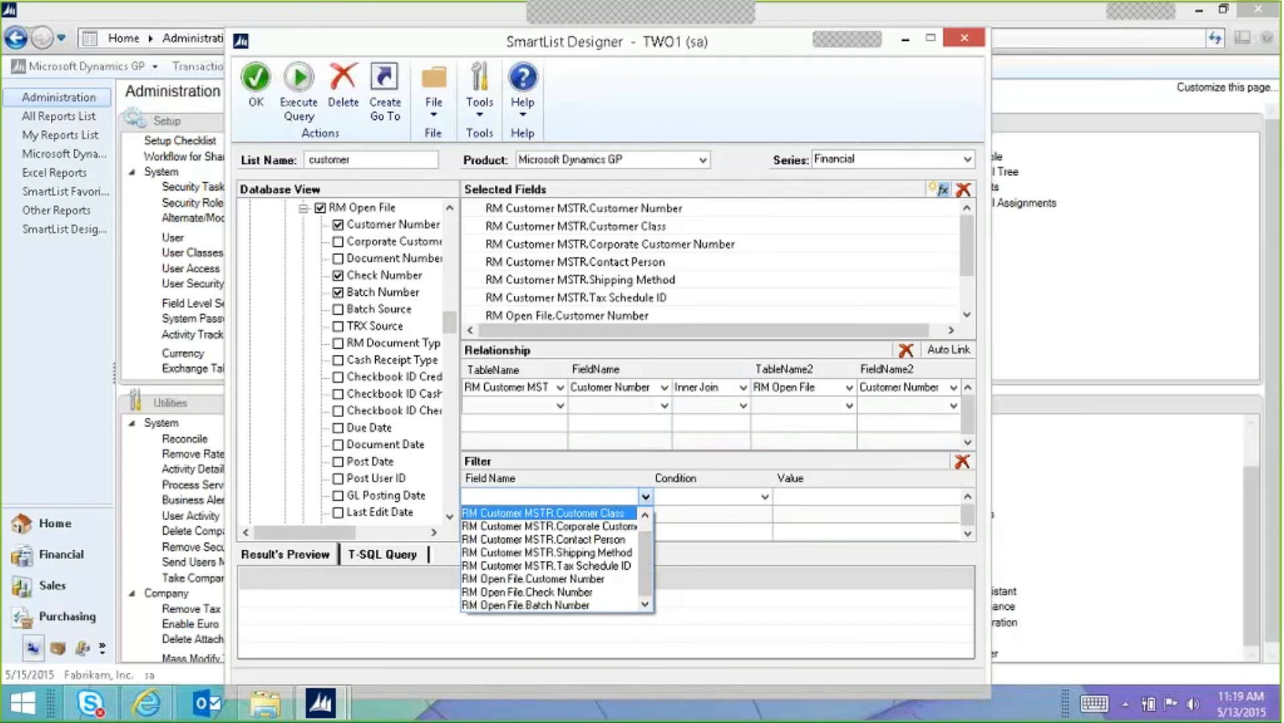
click(559, 502)
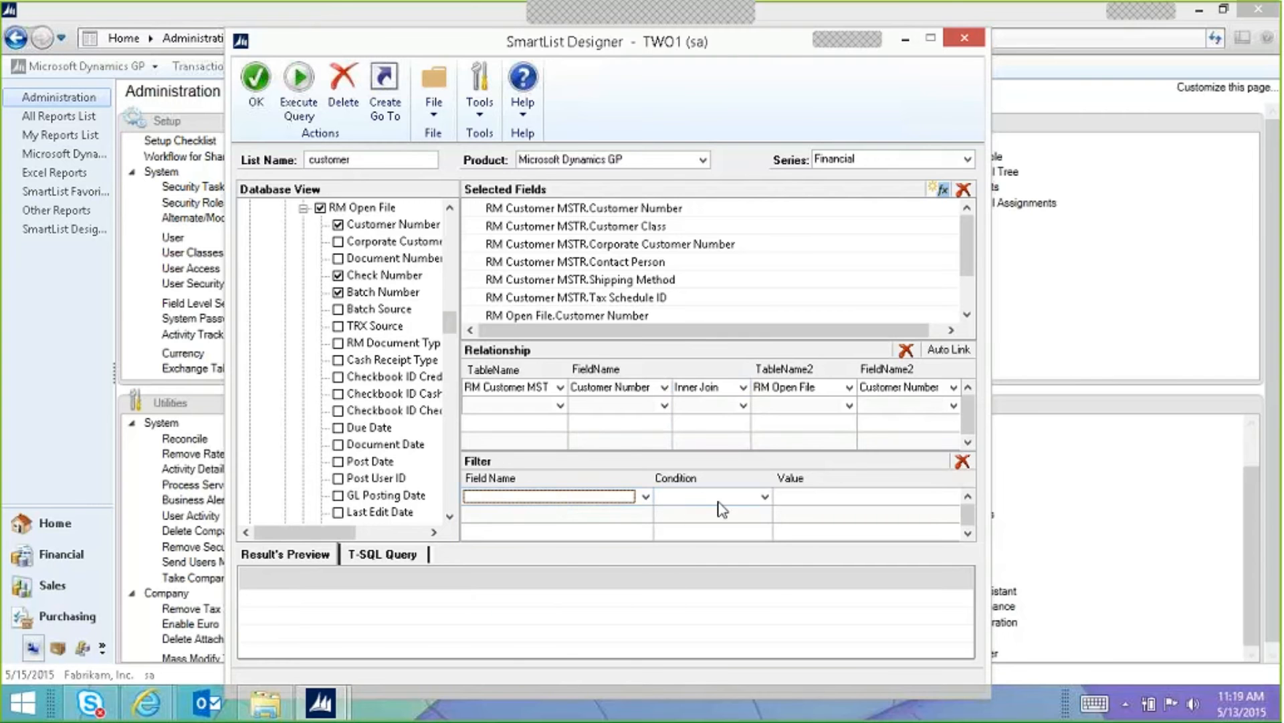
click(720, 501)
click(589, 497)
click(589, 496)
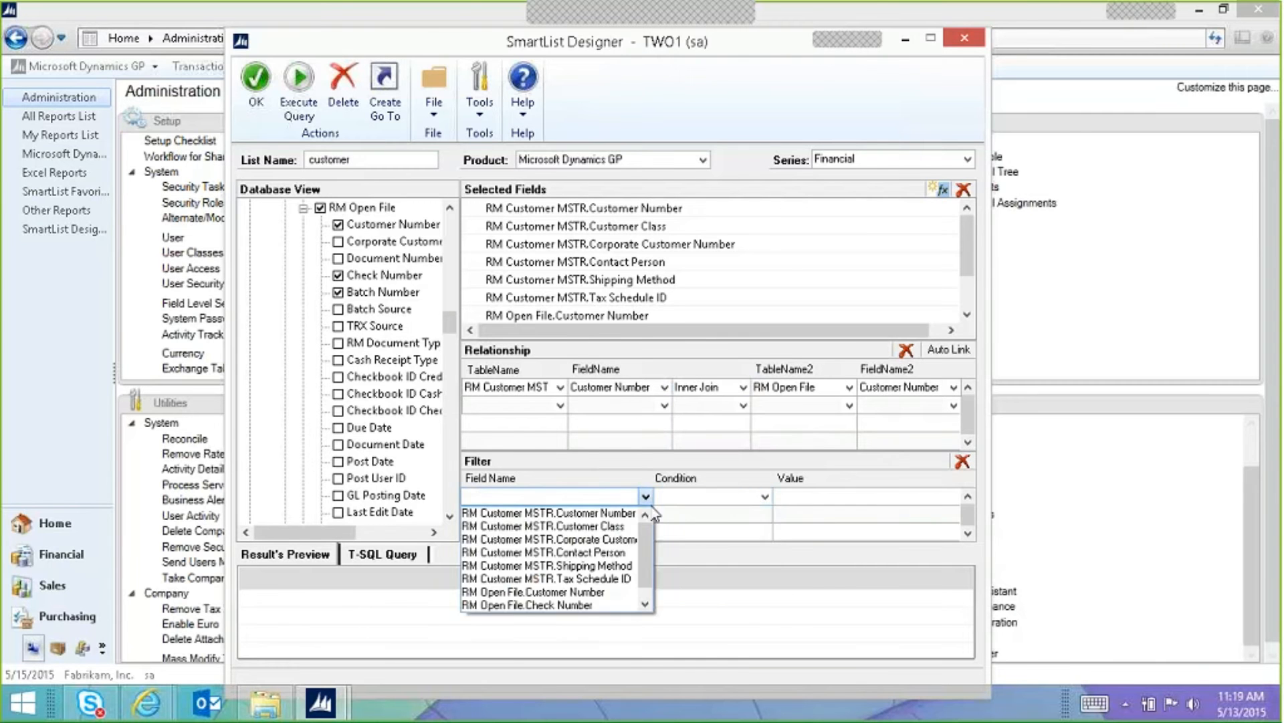
click(602, 511)
click(764, 496)
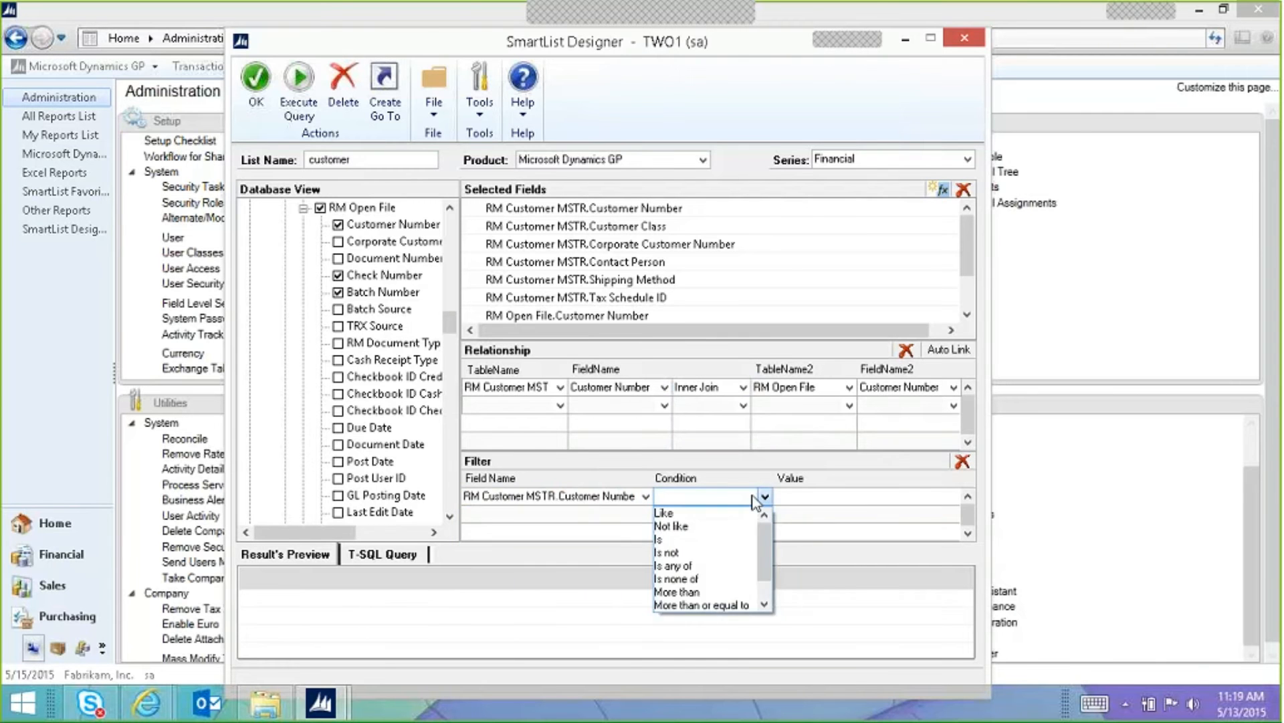
drag(766, 562, 760, 531)
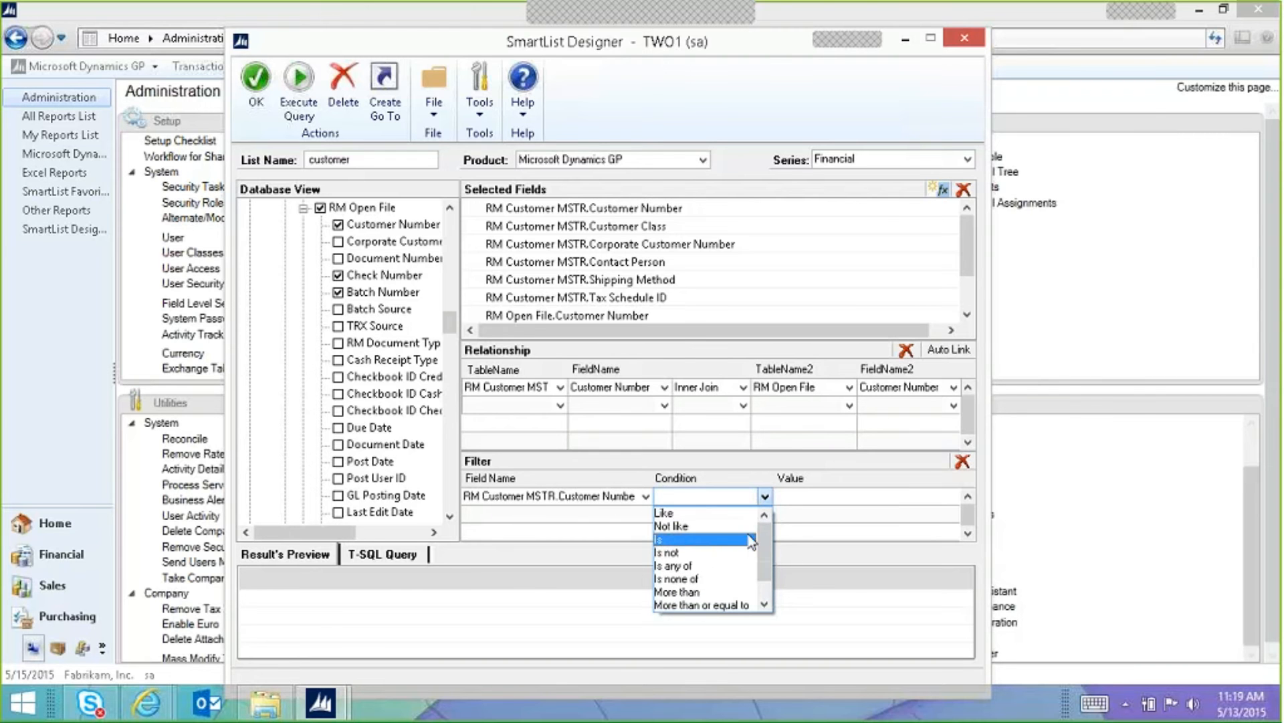
click(791, 499)
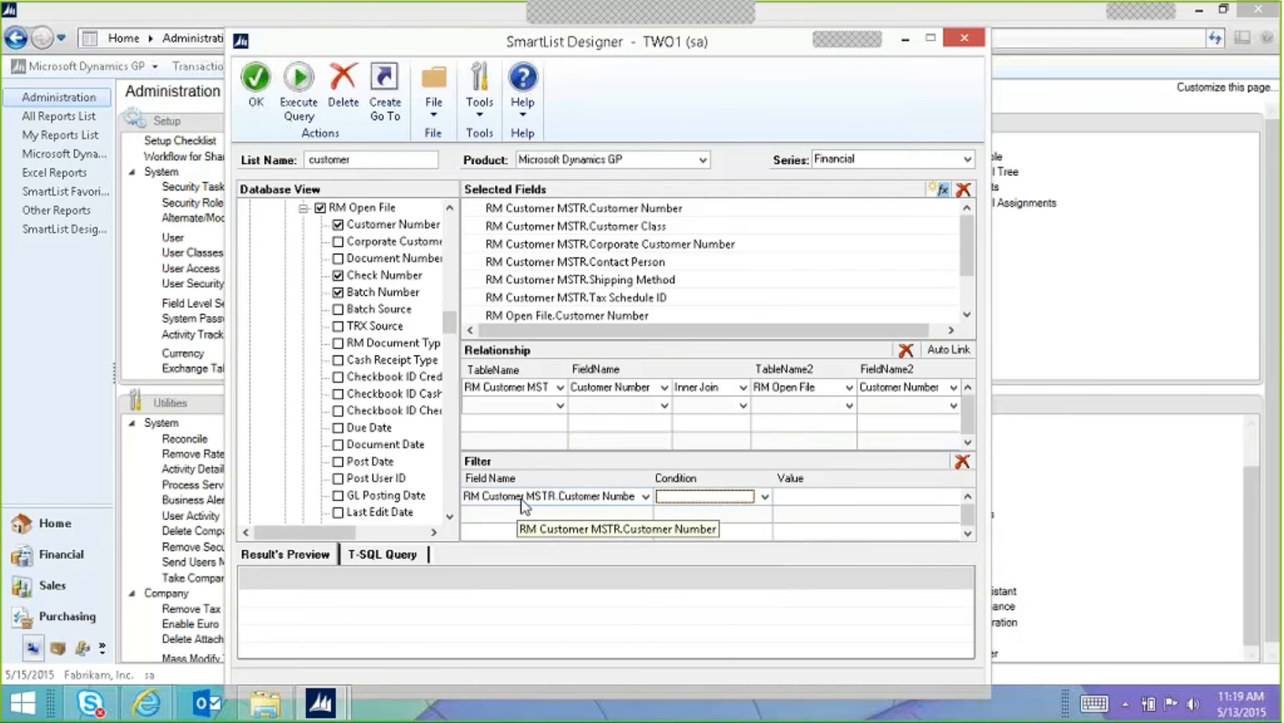
click(962, 461)
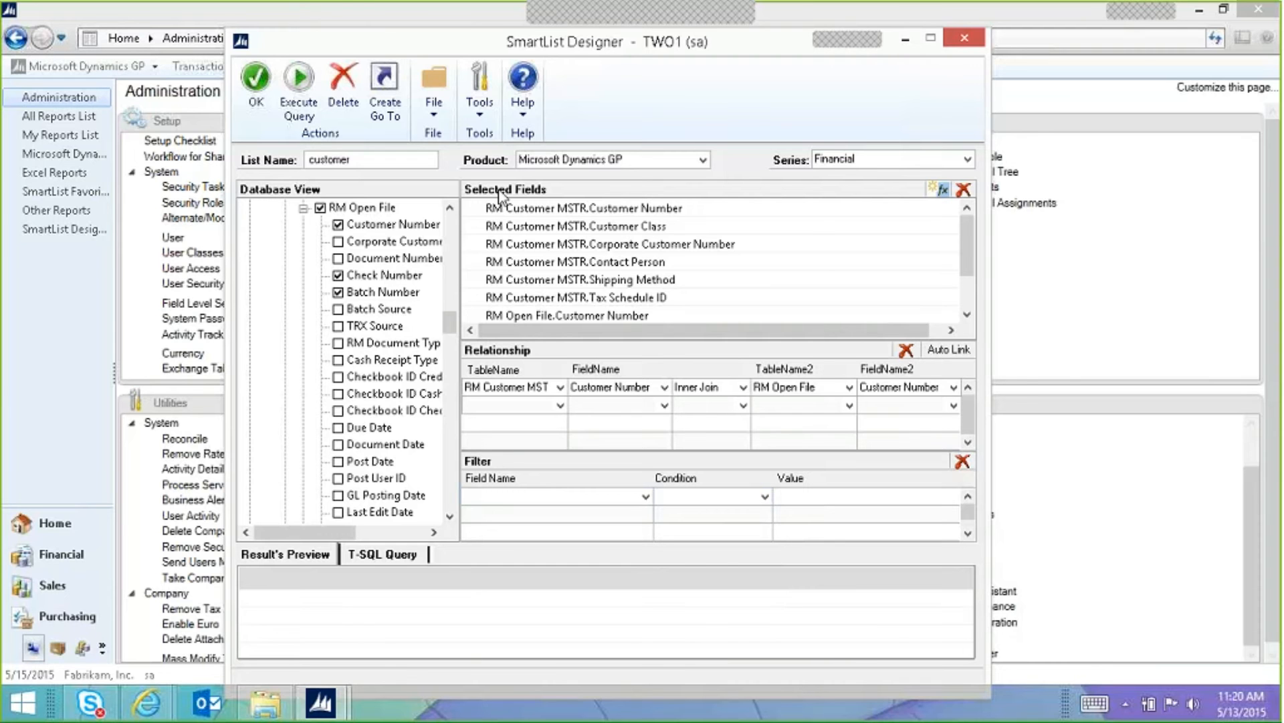
Step: Open Calculated Fields from Selected Fields and add a new blank expression
click(943, 192)
drag(185, 104, 582, 157)
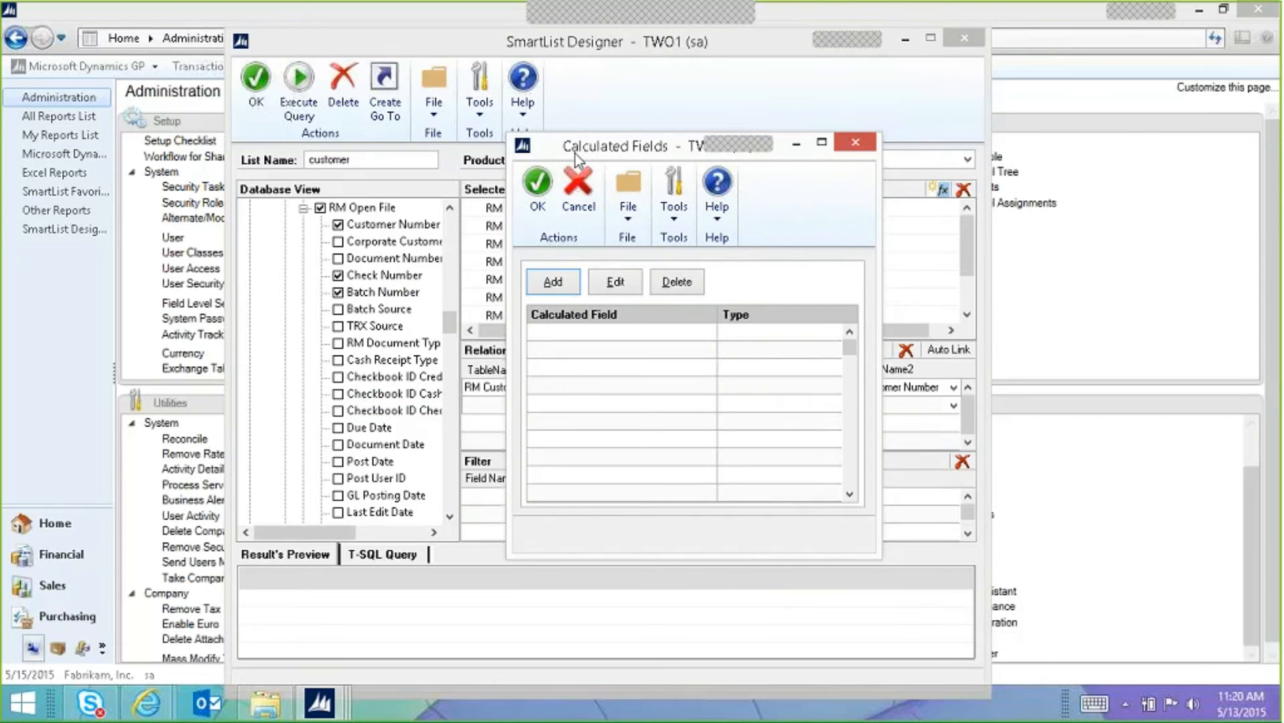
click(553, 281)
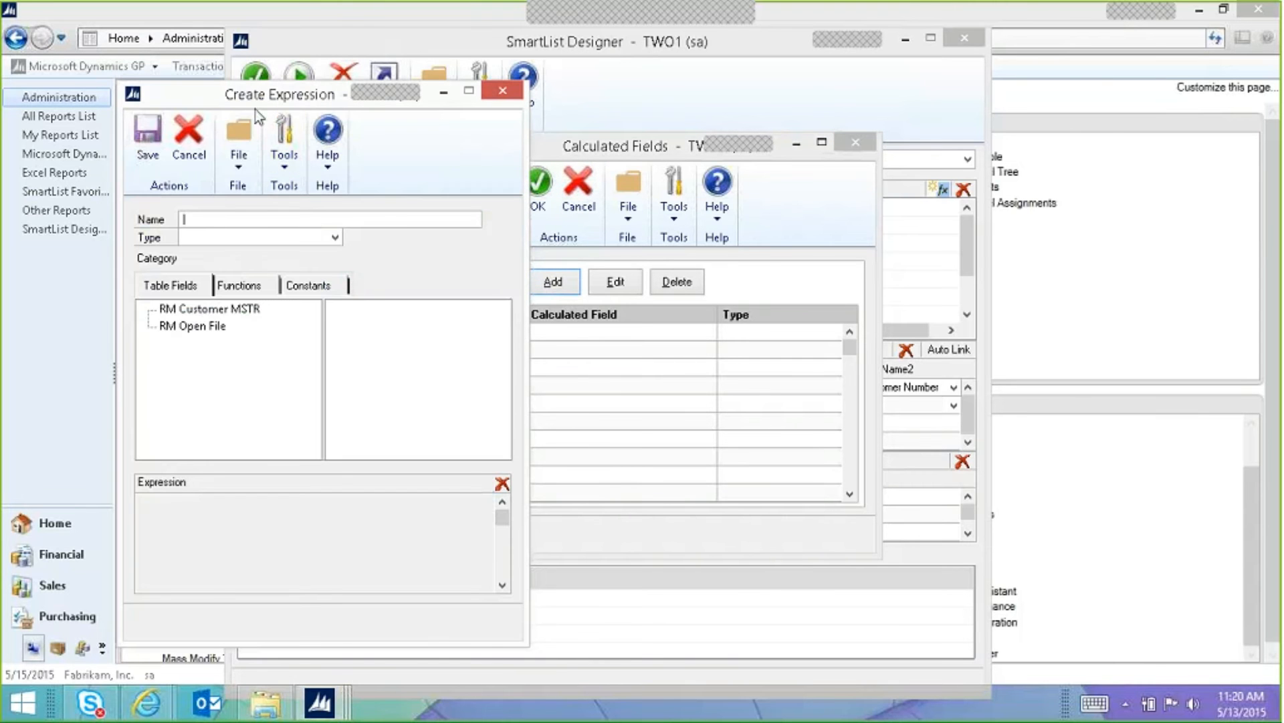
drag(256, 104, 570, 97)
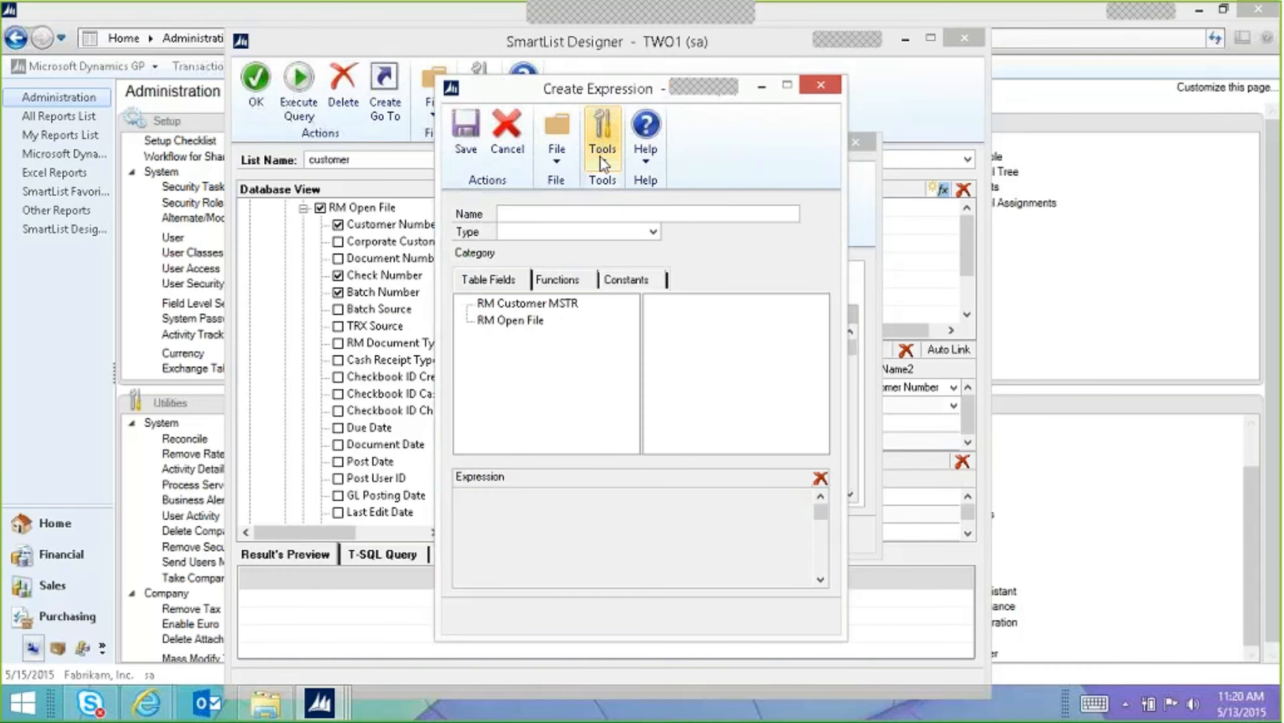
Step: Enter 'customer id' as the calculated field name and choose String as its type
click(528, 214)
text(customer id)
click(532, 231)
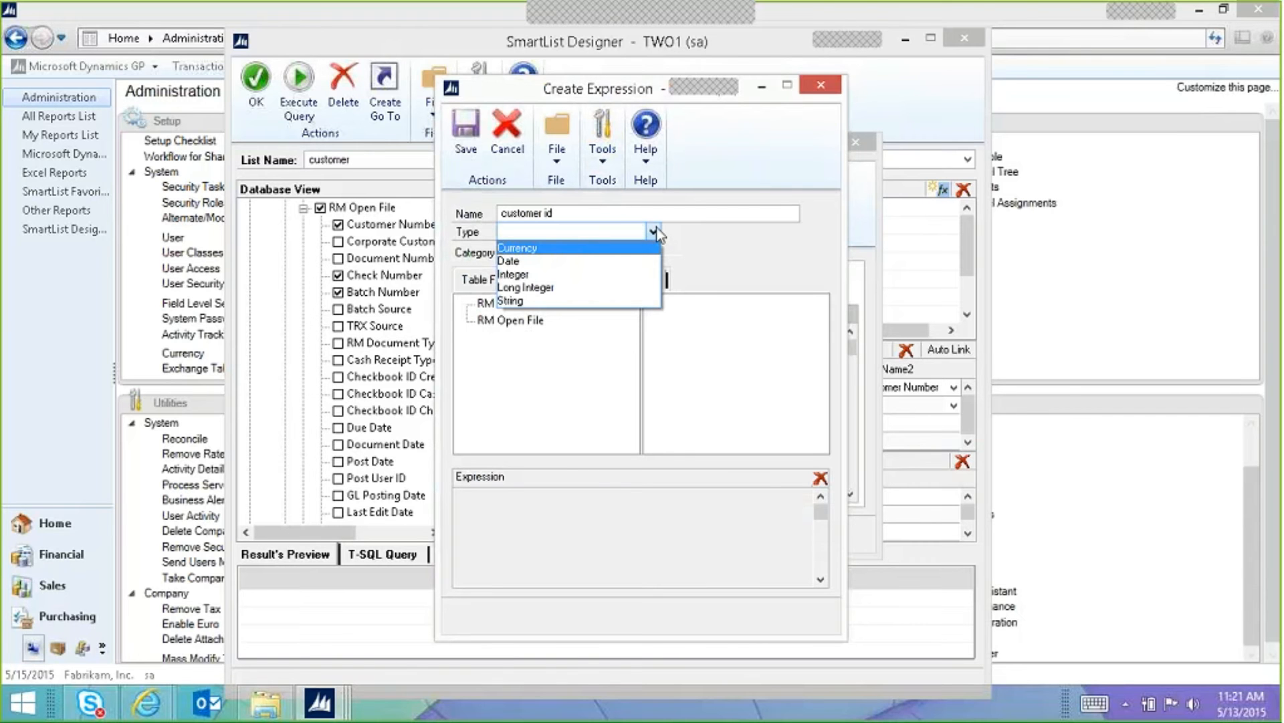
click(539, 301)
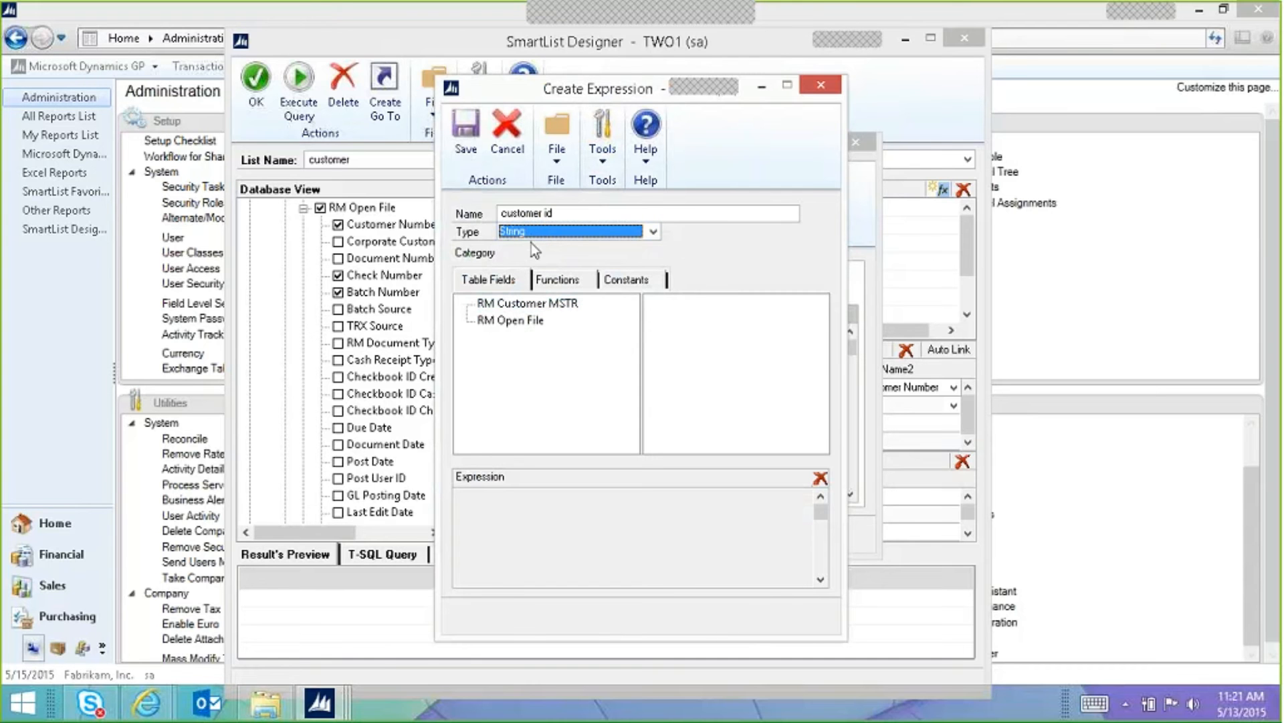
Step: Try Country Code, clear it, then set the expression to {RM Customer MSTR.Declarant ID}
click(507, 304)
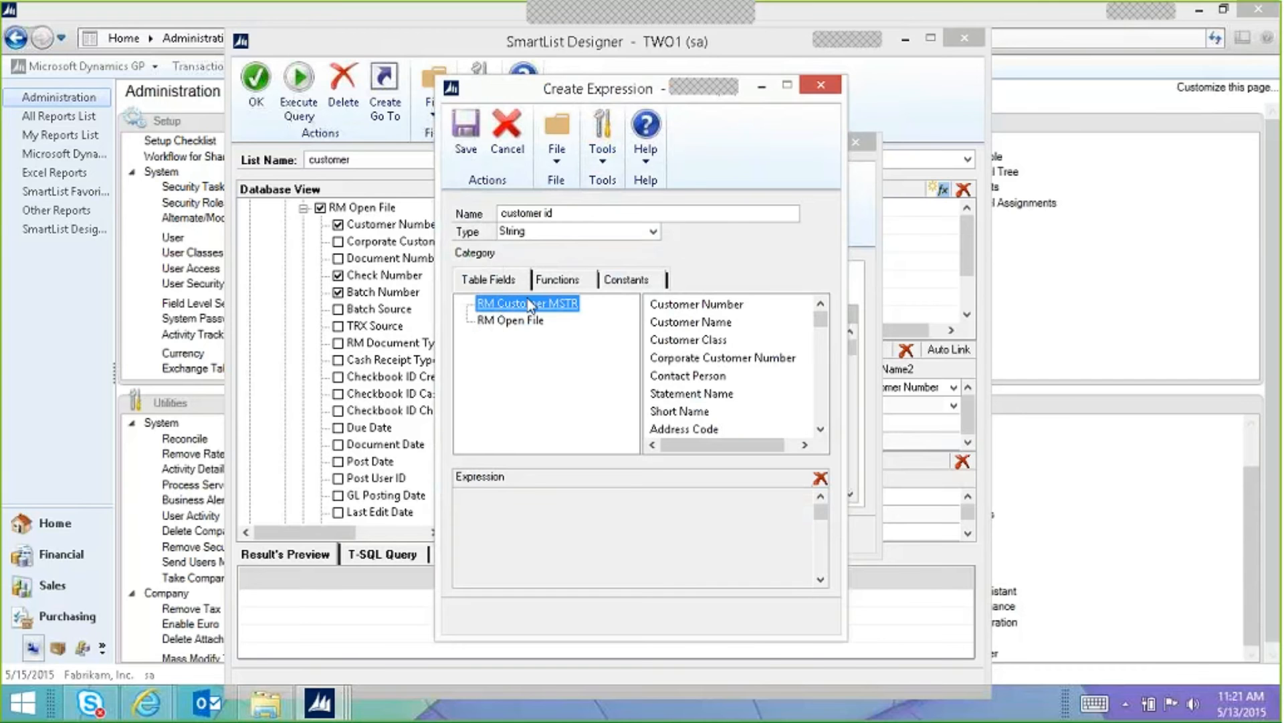
click(496, 321)
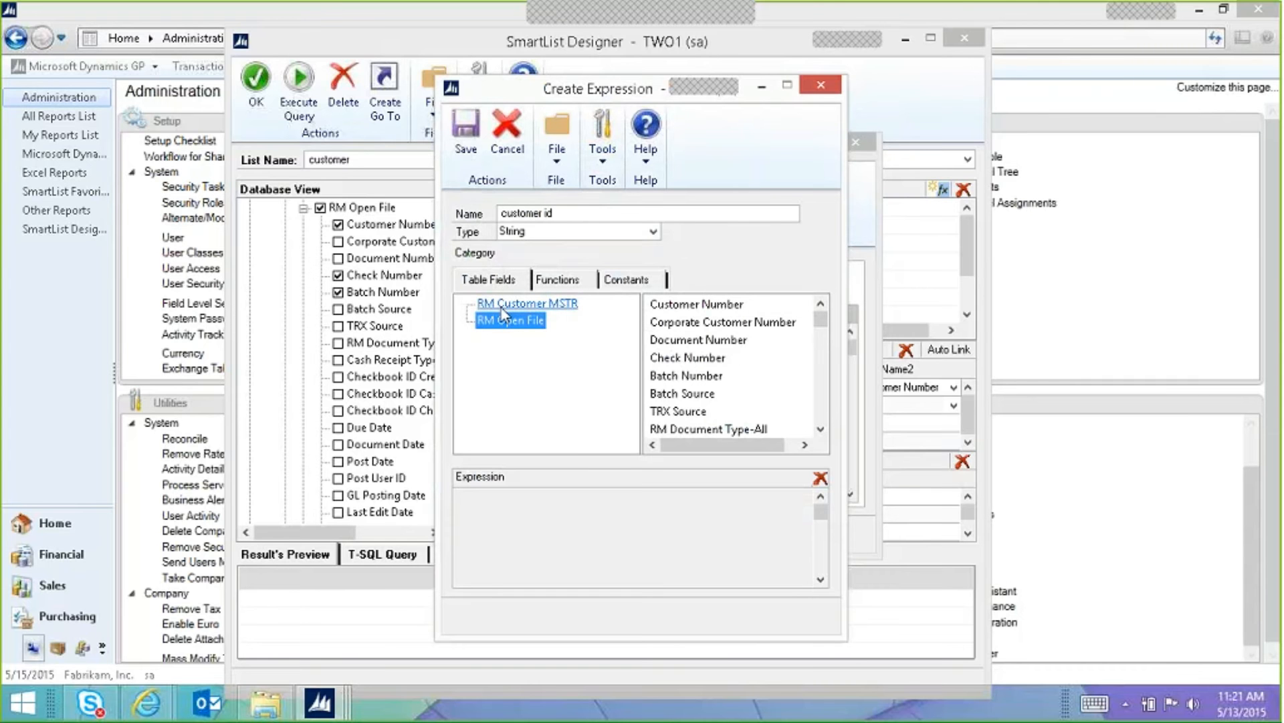
drag(818, 324, 821, 428)
click(503, 305)
drag(821, 318, 821, 415)
click(699, 322)
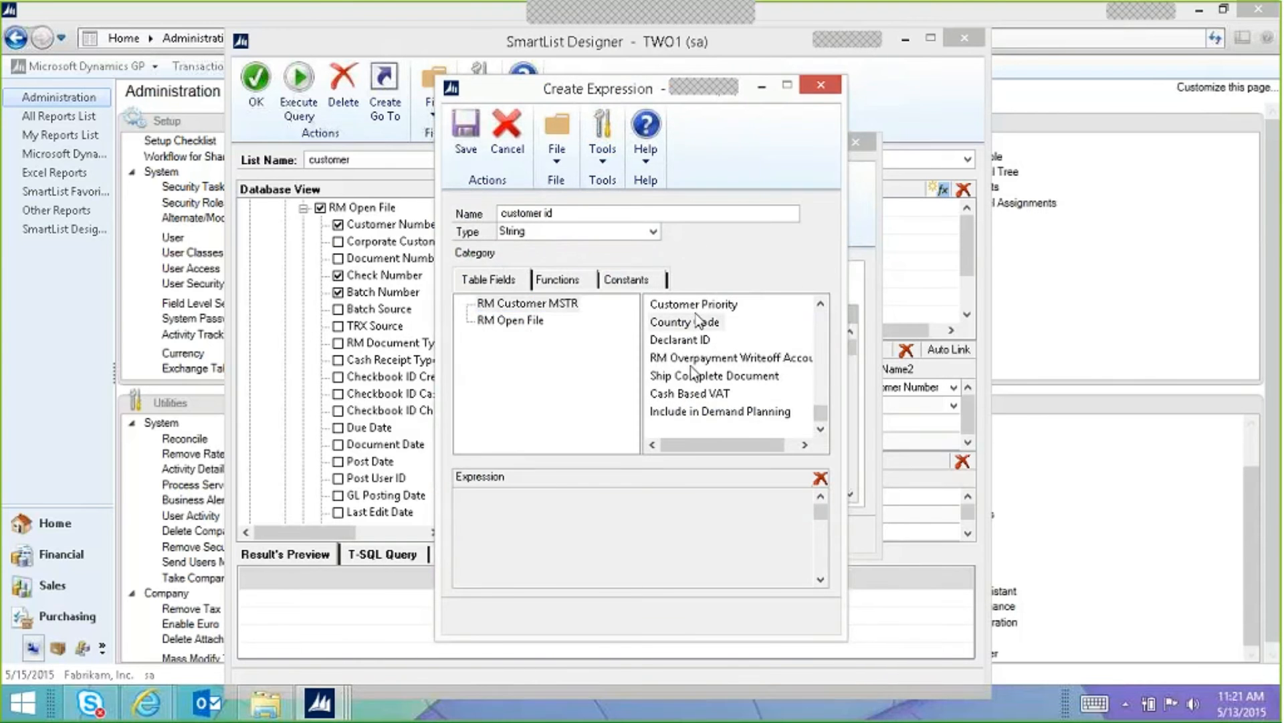
drag(689, 322, 533, 495)
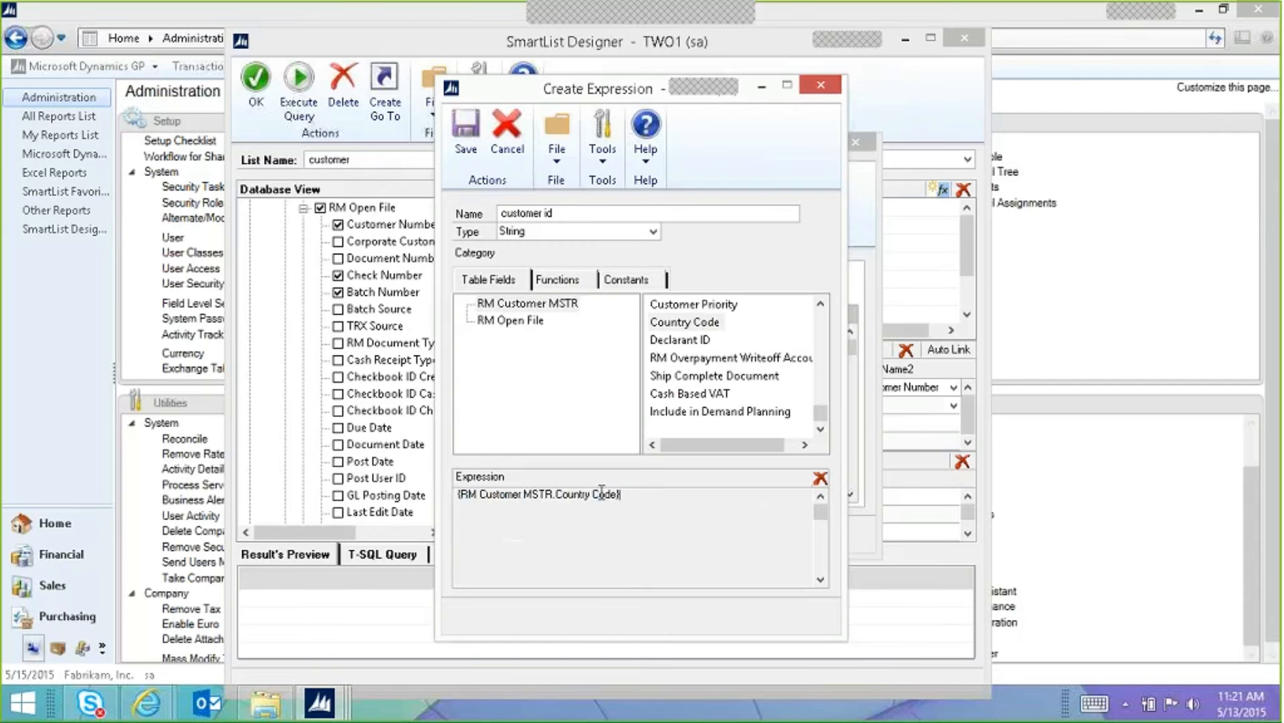
drag(623, 500, 462, 495)
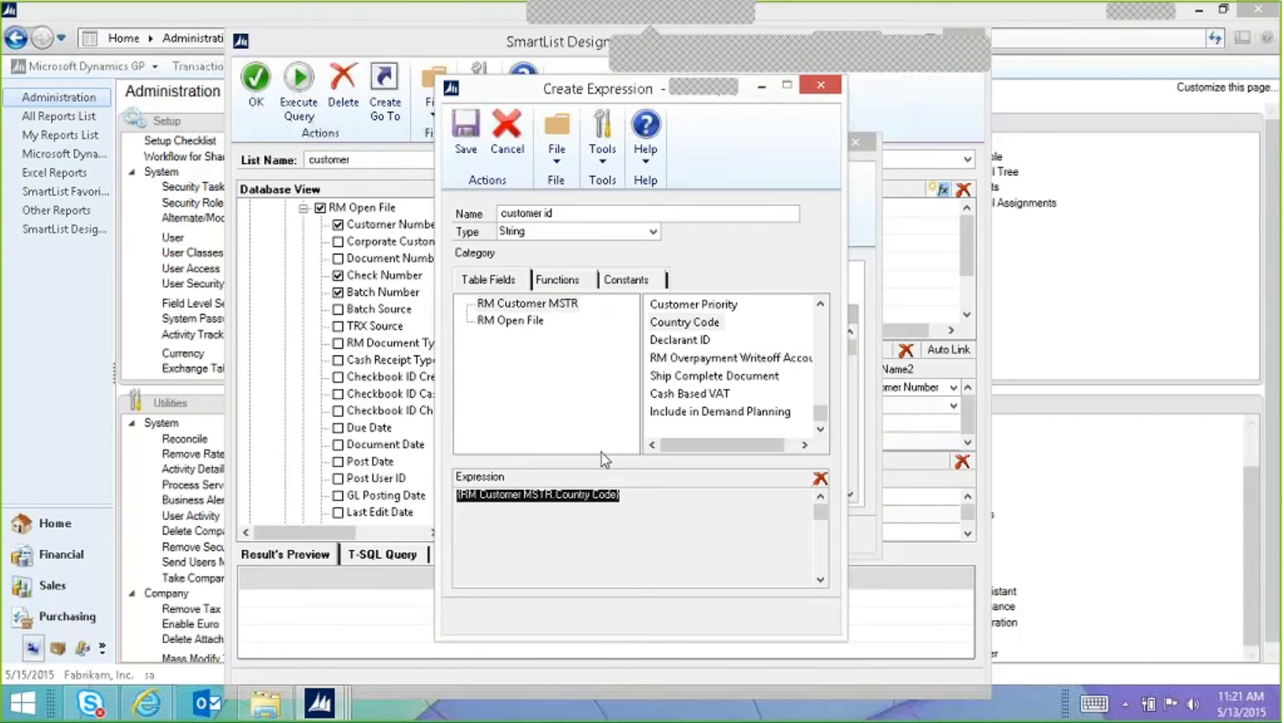
click(819, 479)
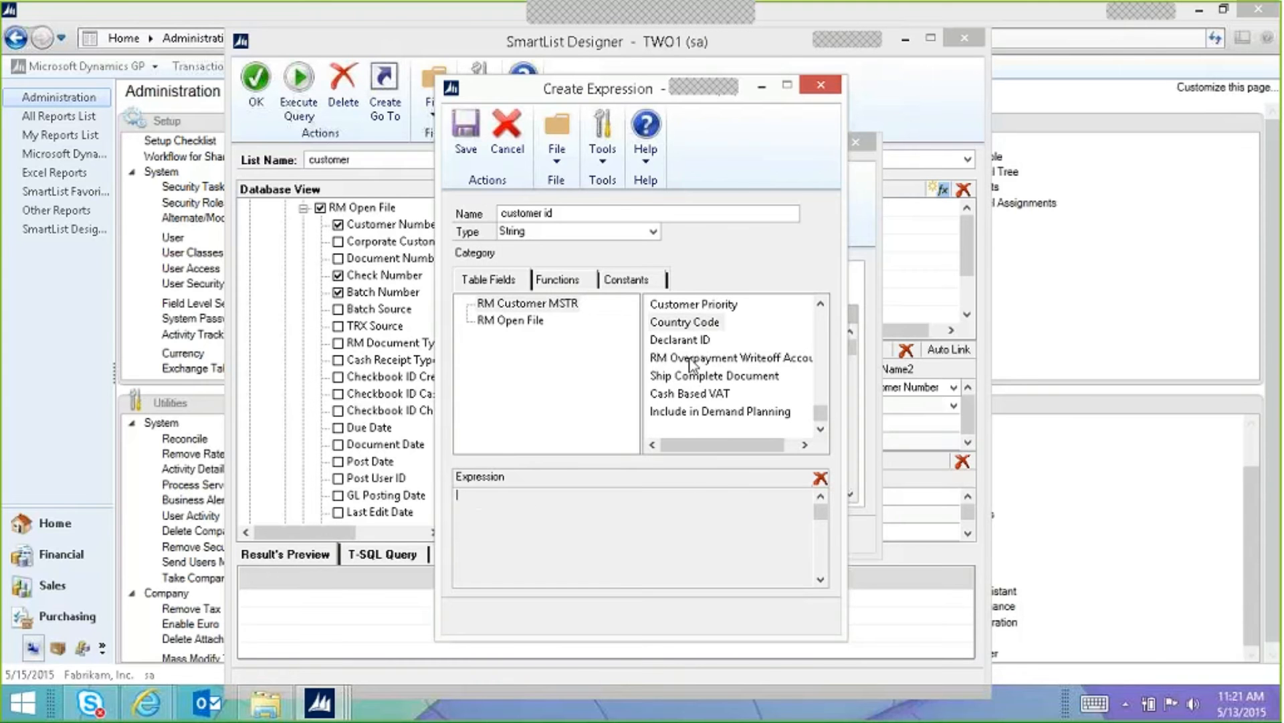
click(701, 341)
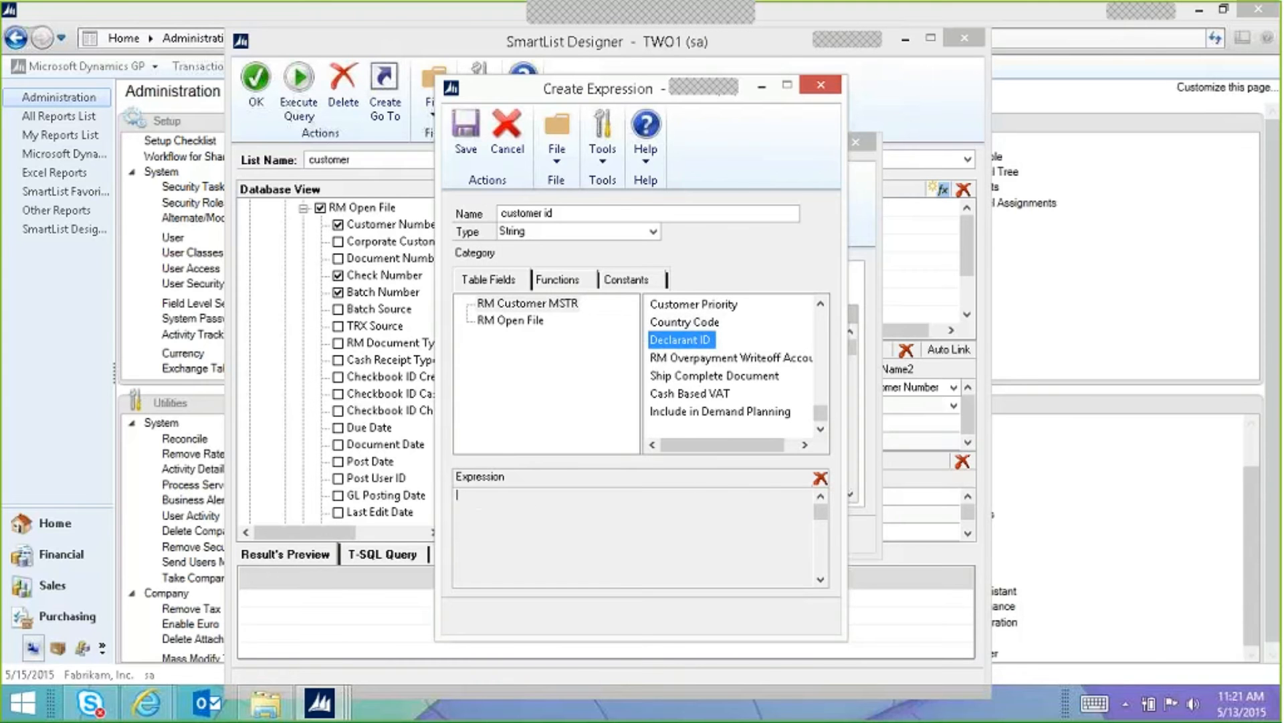
double_click(701, 341)
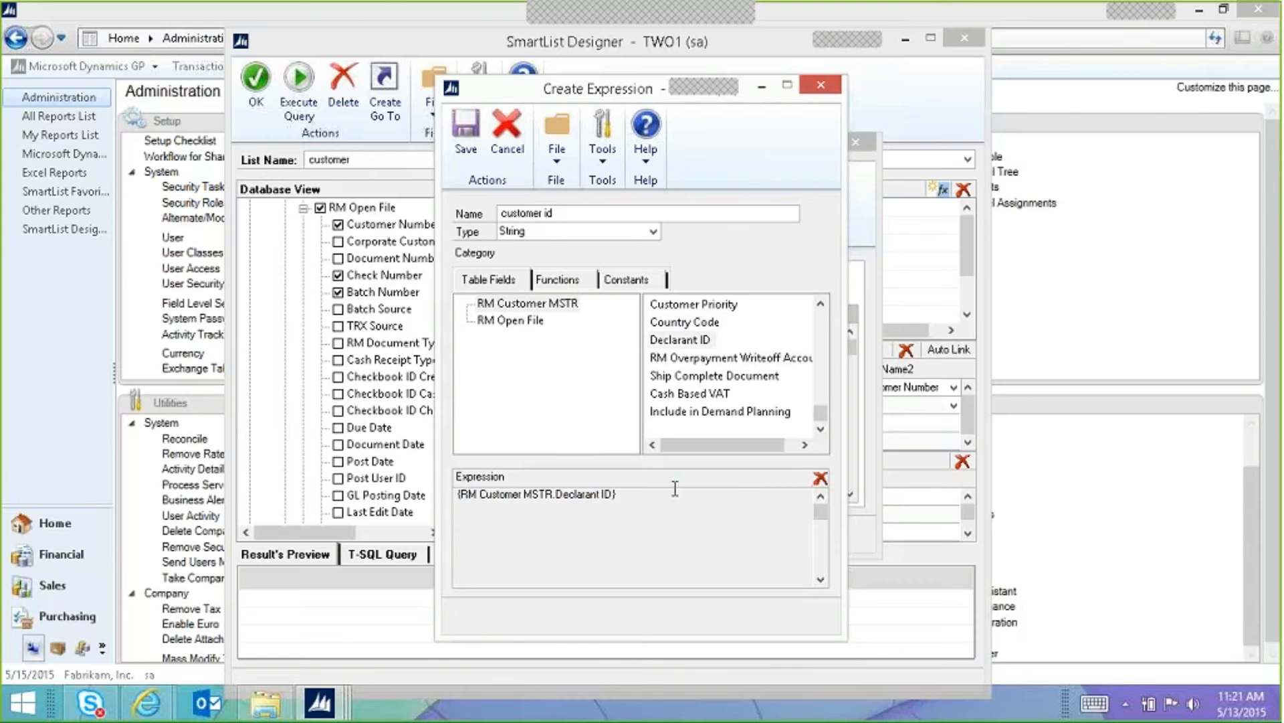
Step: Browse the Arithmetic functions and the minus operator, then clear the Declarant ID expression
click(560, 280)
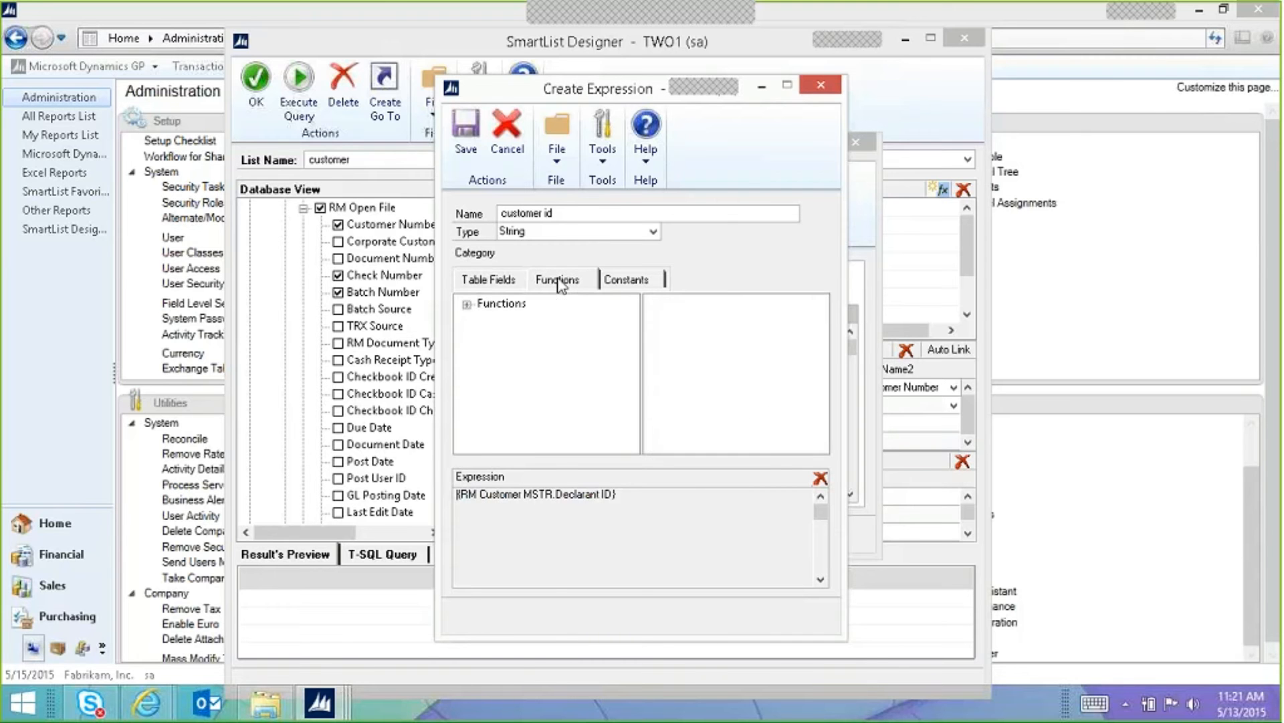
double_click(488, 302)
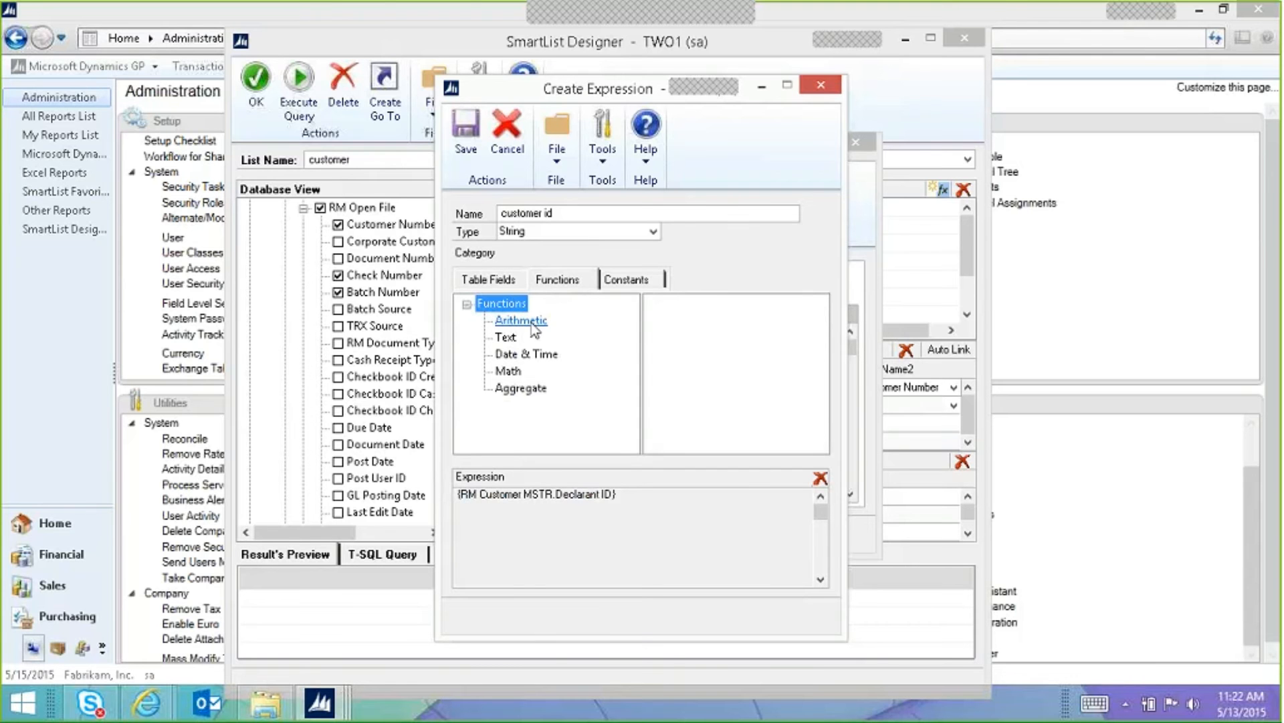
click(626, 493)
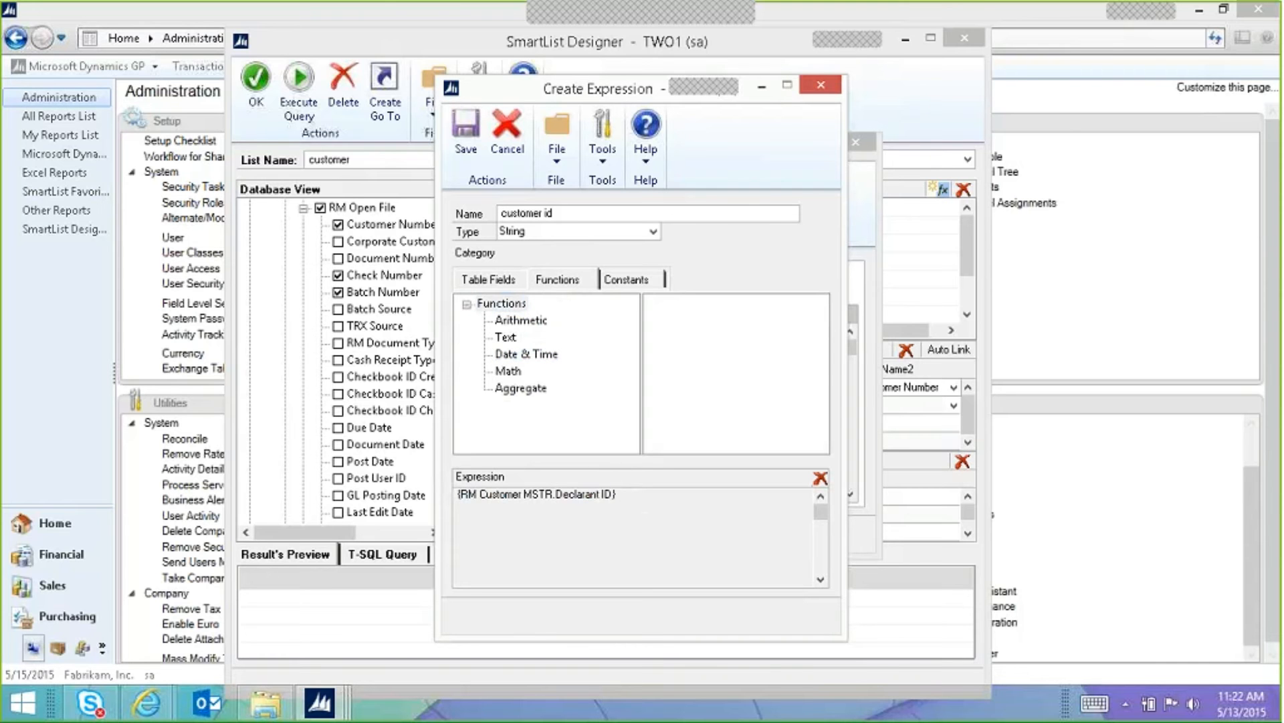
click(521, 320)
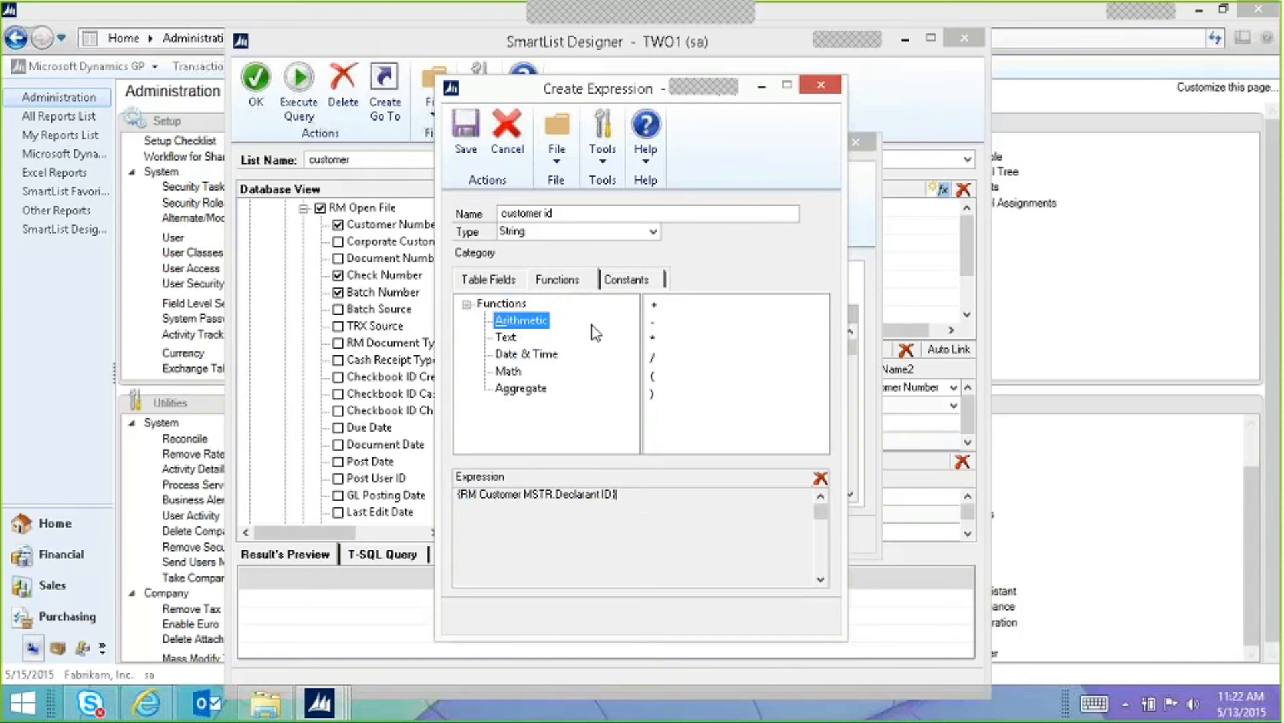
click(651, 323)
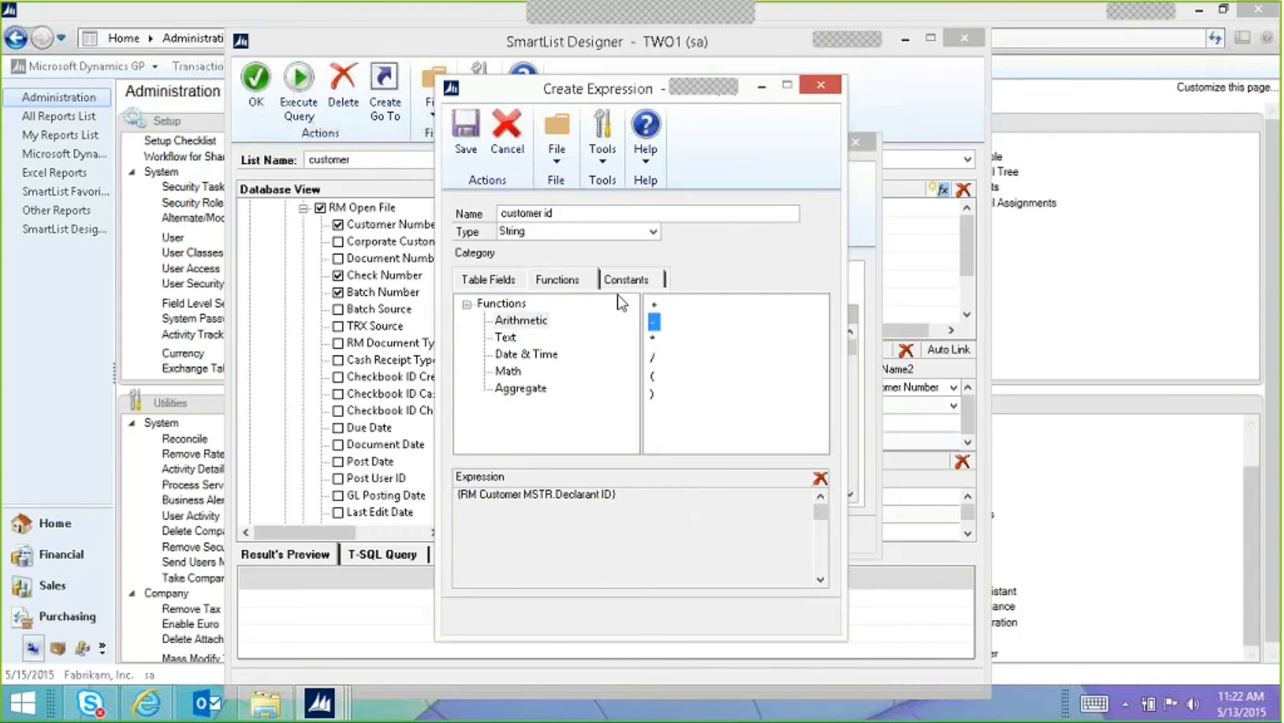
drag(458, 495, 920, 495)
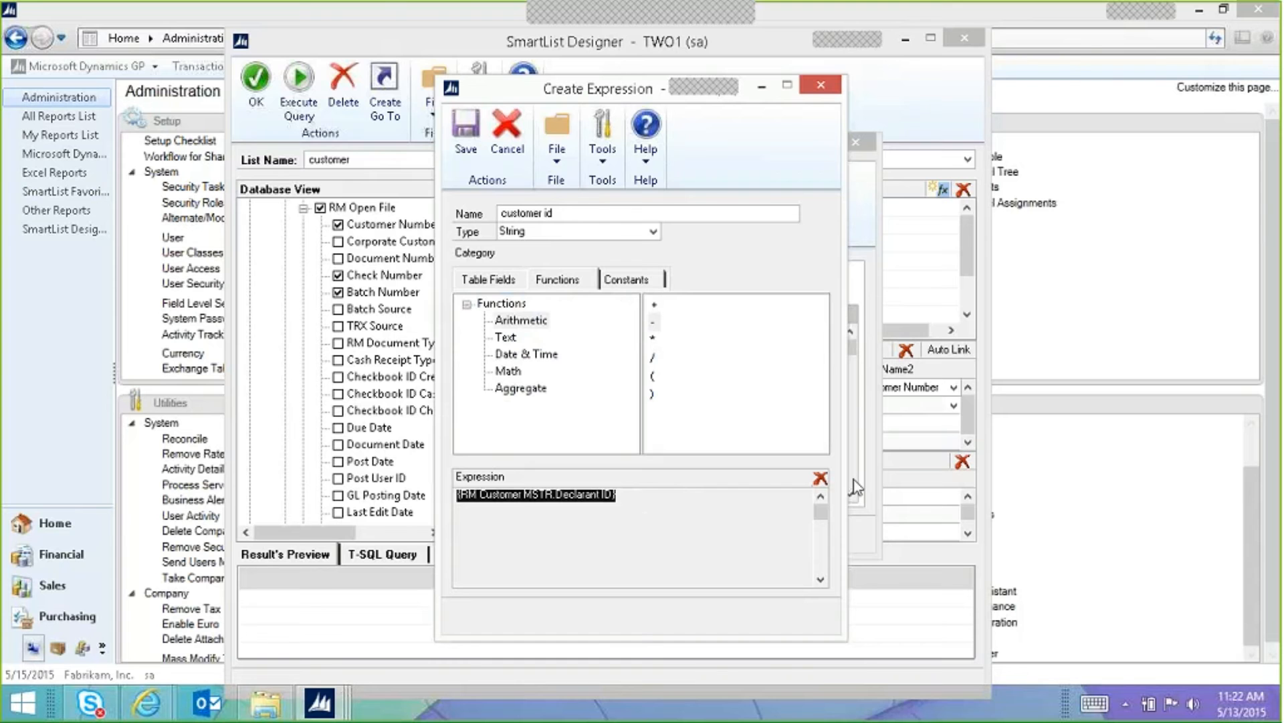
click(820, 477)
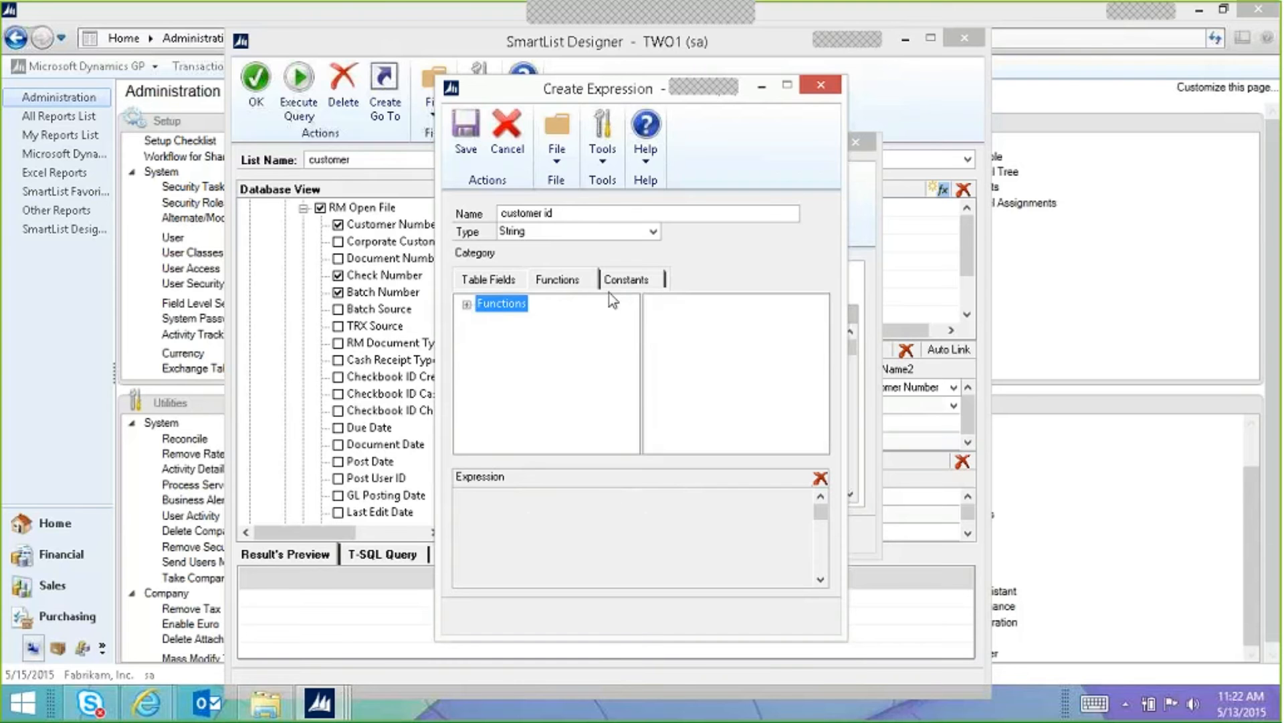
Step: Insert the Text constant 'Name:' into the customer id expression
click(627, 280)
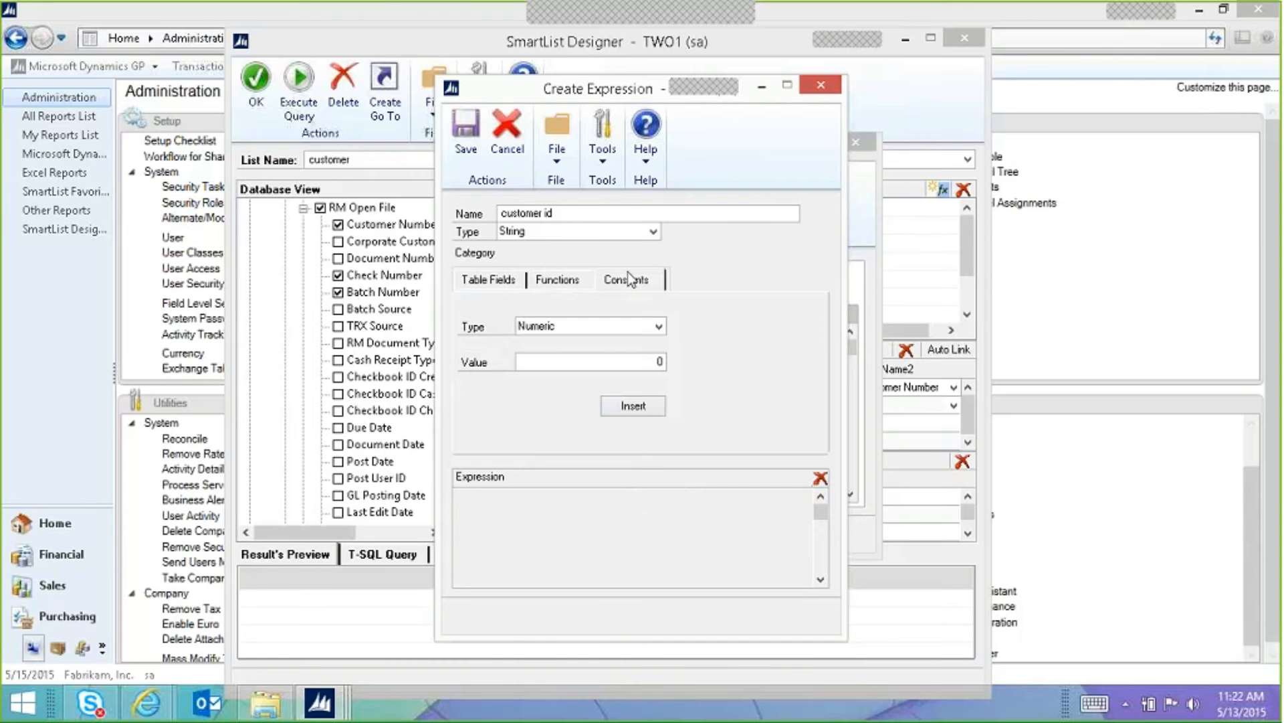
click(587, 327)
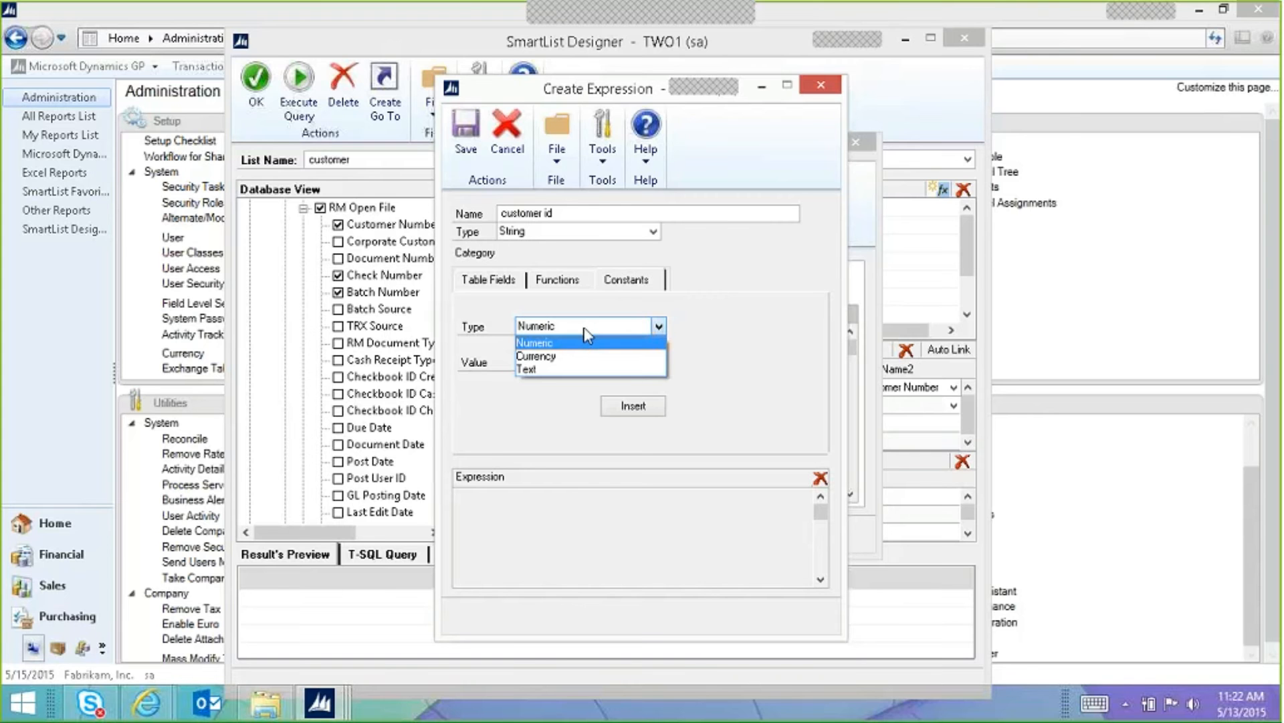
click(571, 348)
click(572, 330)
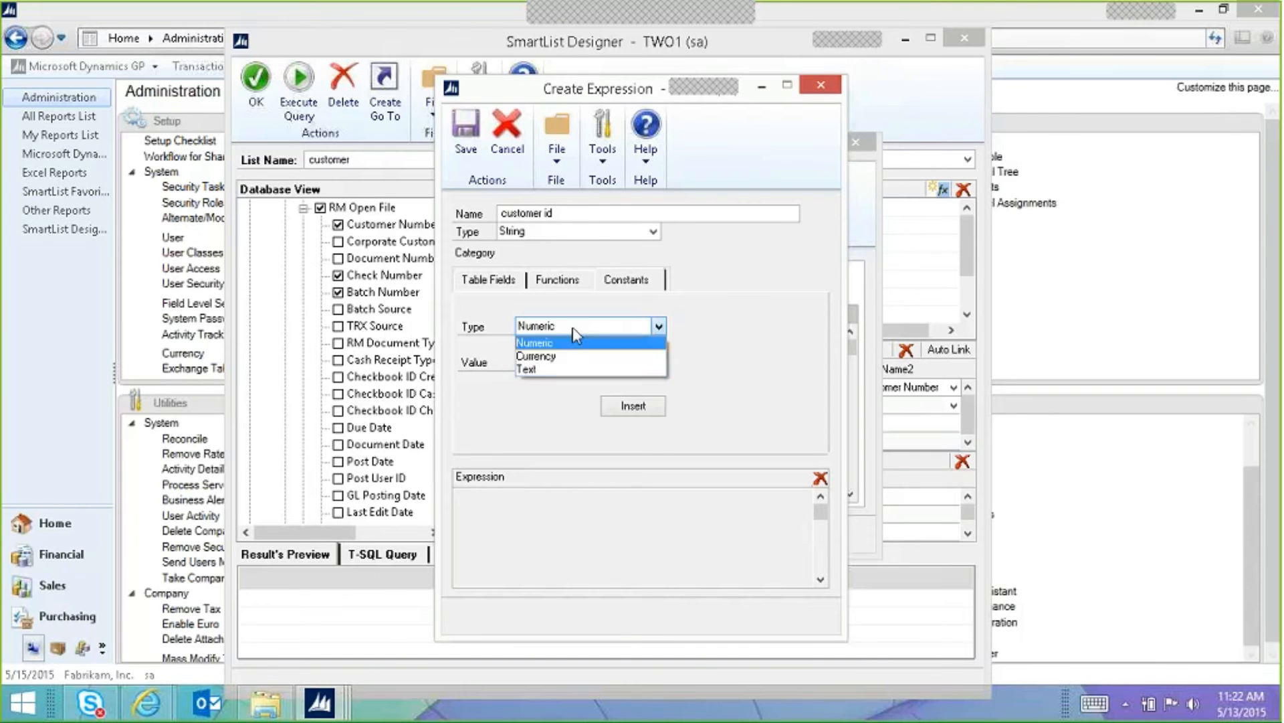
click(564, 368)
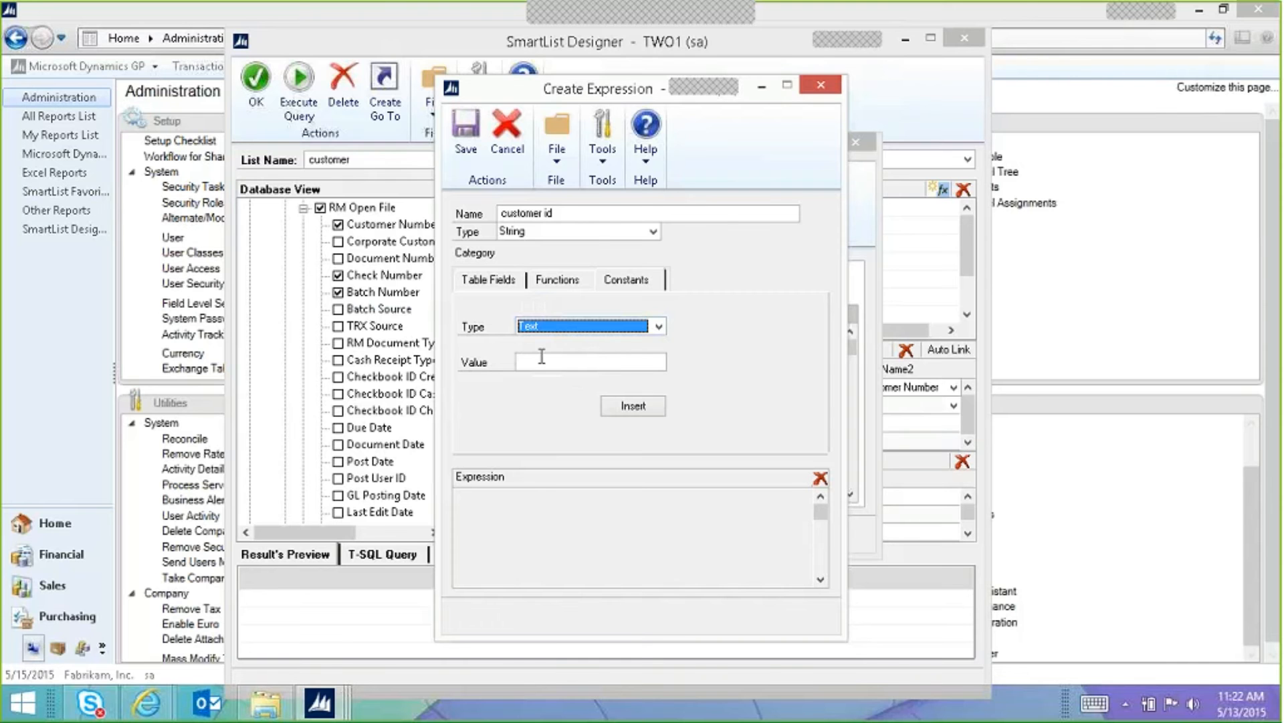
click(546, 361)
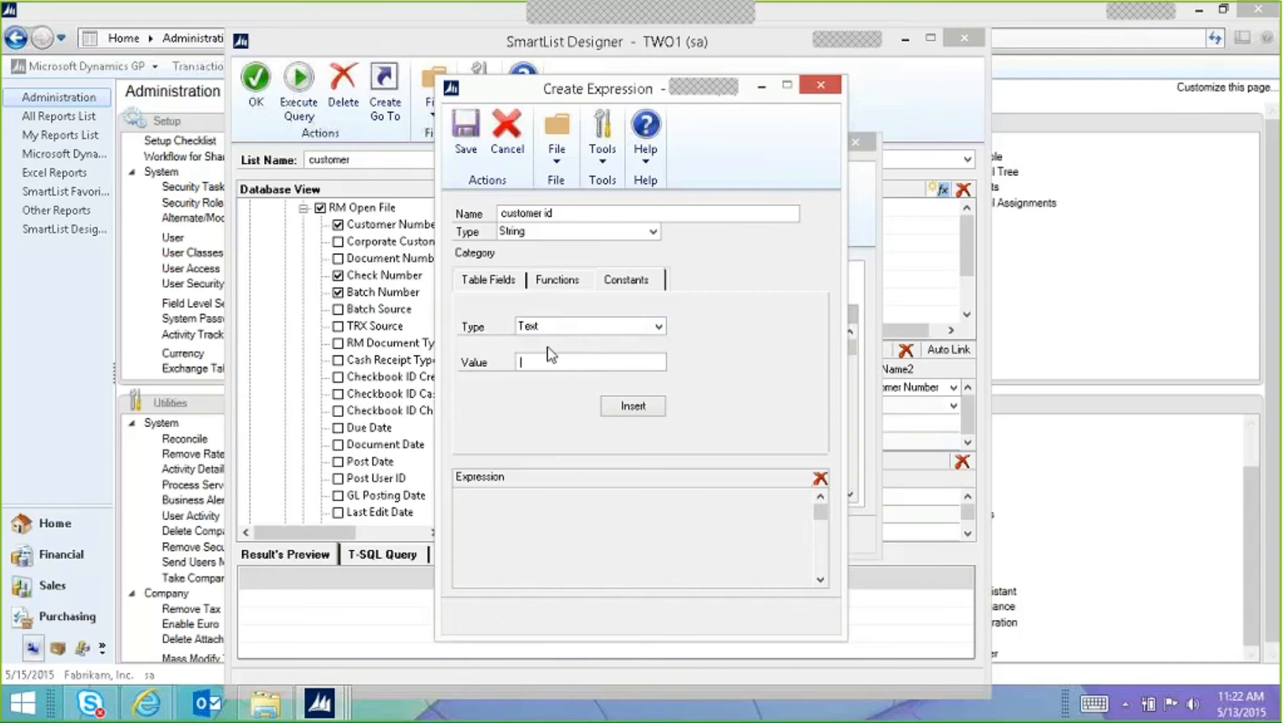
text(Name:)
click(633, 405)
Step: Delete the 'Name:' constant, leaving the expression empty
double_click(495, 499)
click(505, 502)
click(820, 477)
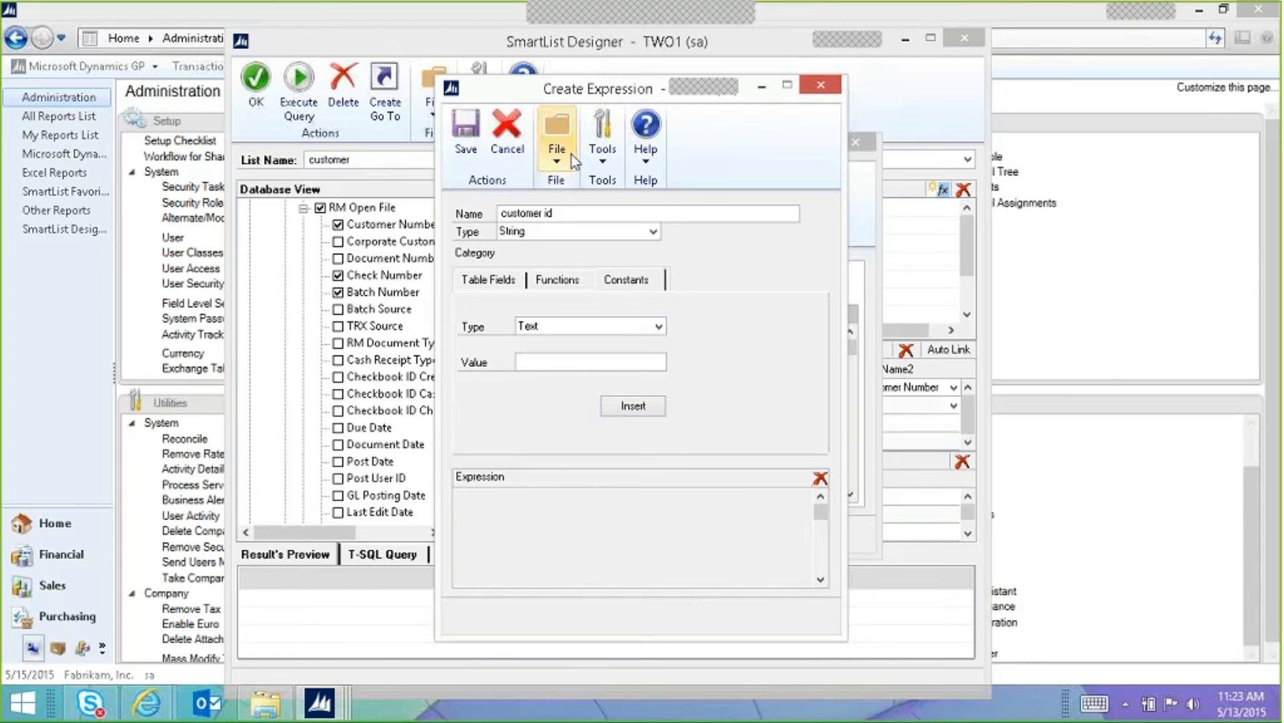
Step: Cancel Create Expression and Calculated Fields, then execute the query
click(513, 139)
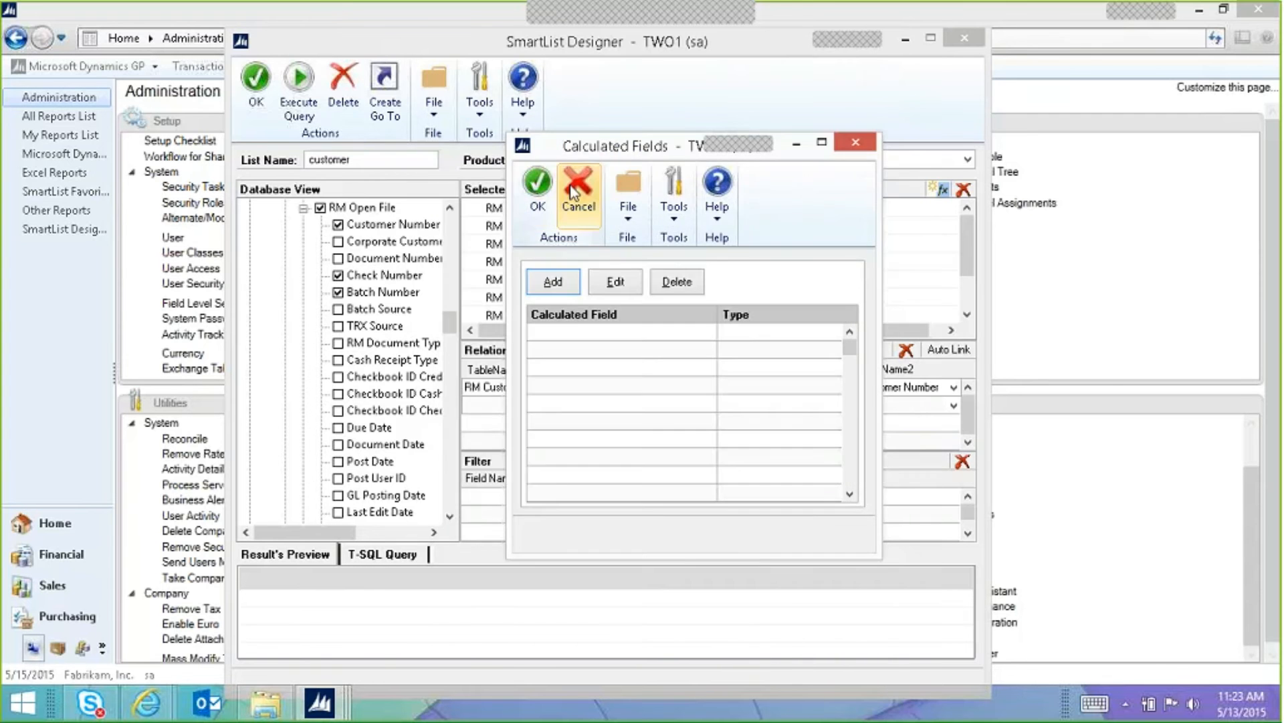
click(572, 187)
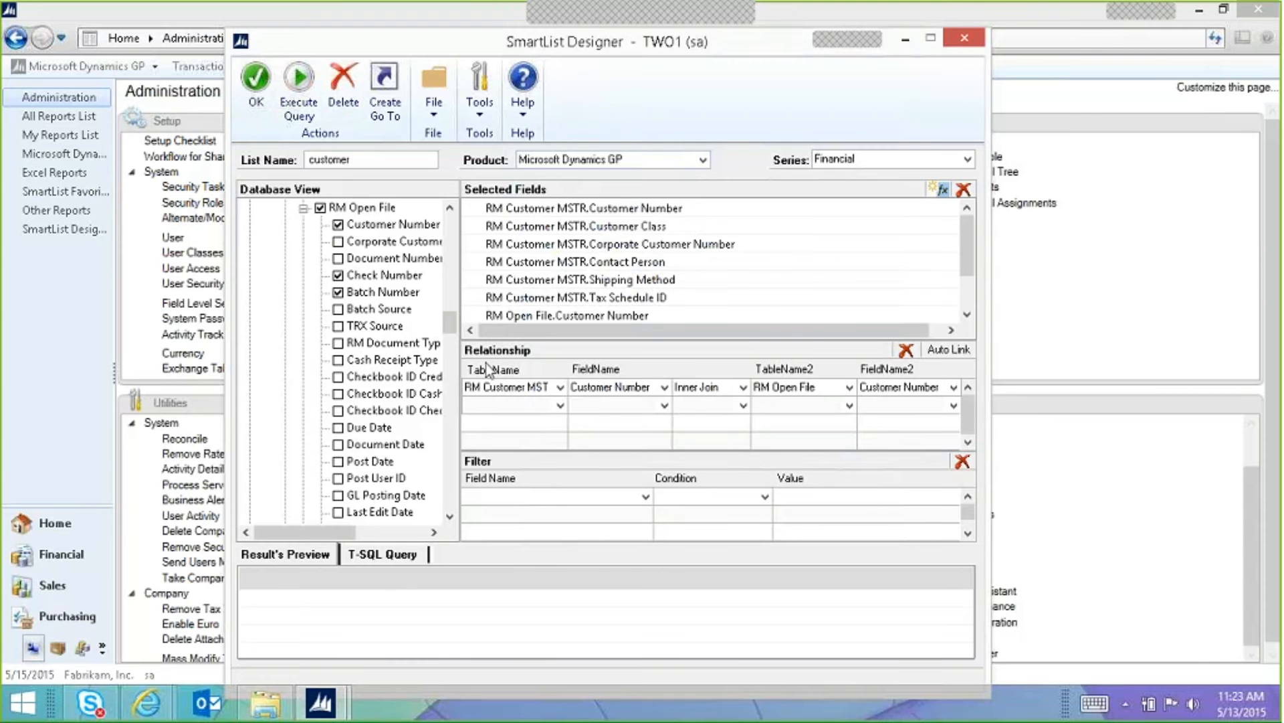
click(306, 109)
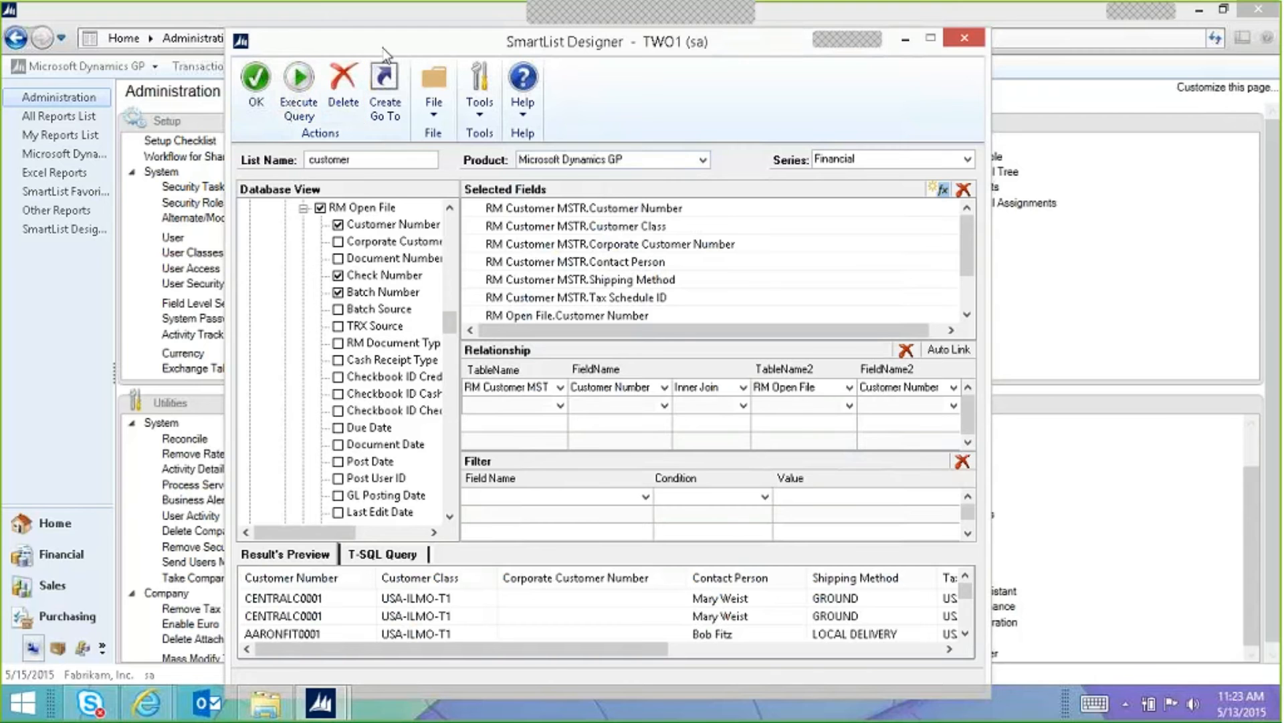
Step: Rerun the preview and scroll the results showing customers like CENTRALC0001 and AARONFIT0001
drag(385, 45, 386, 26)
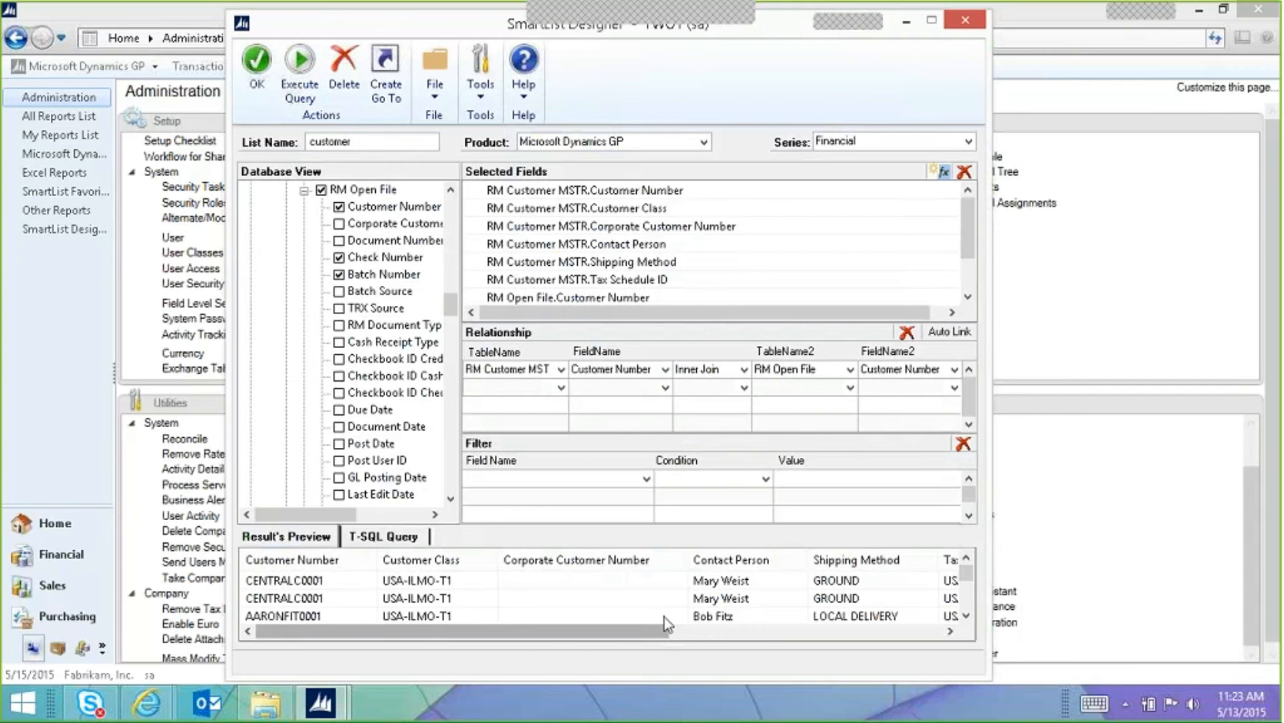
drag(626, 637, 924, 639)
click(300, 71)
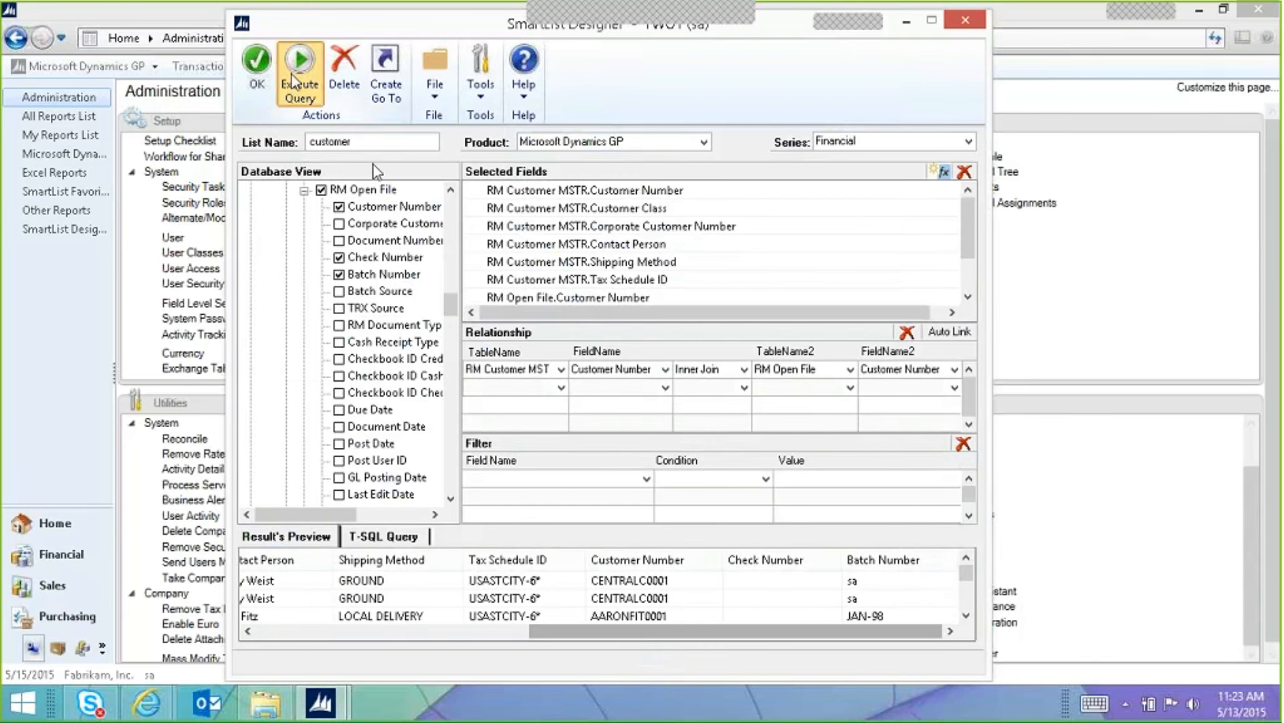
drag(621, 634, 921, 642)
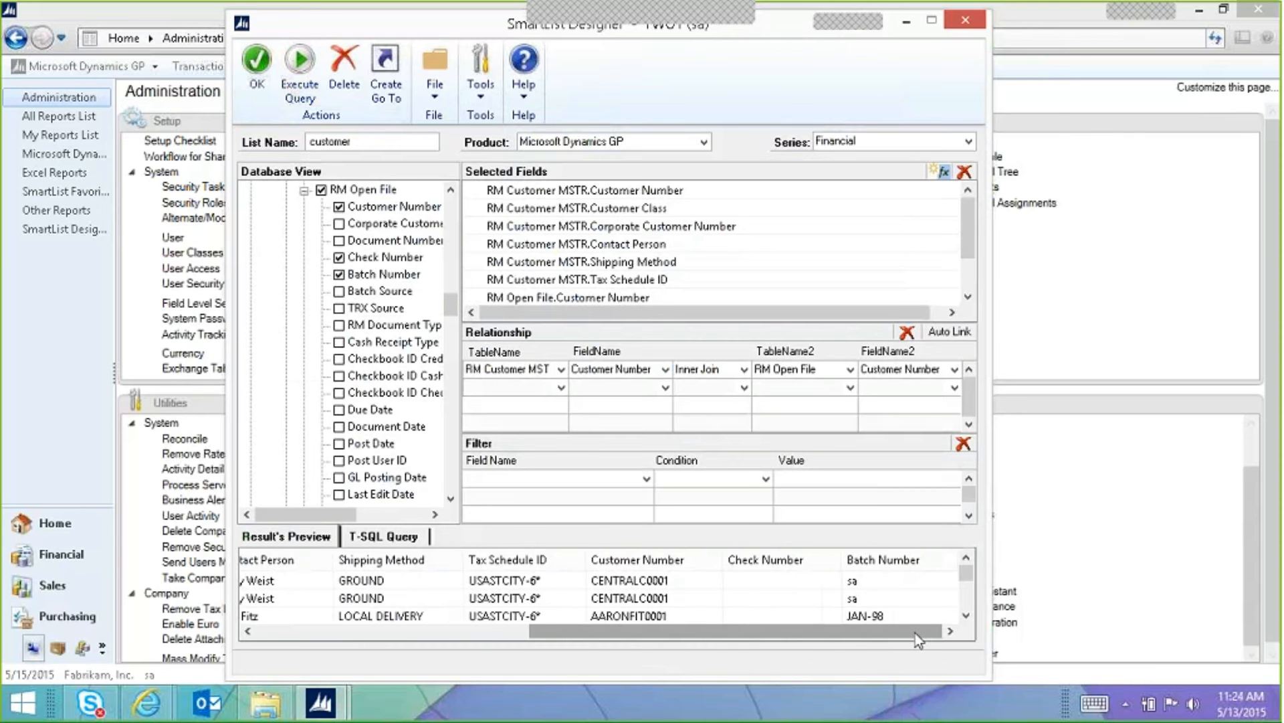
click(256, 70)
drag(747, 631, 474, 638)
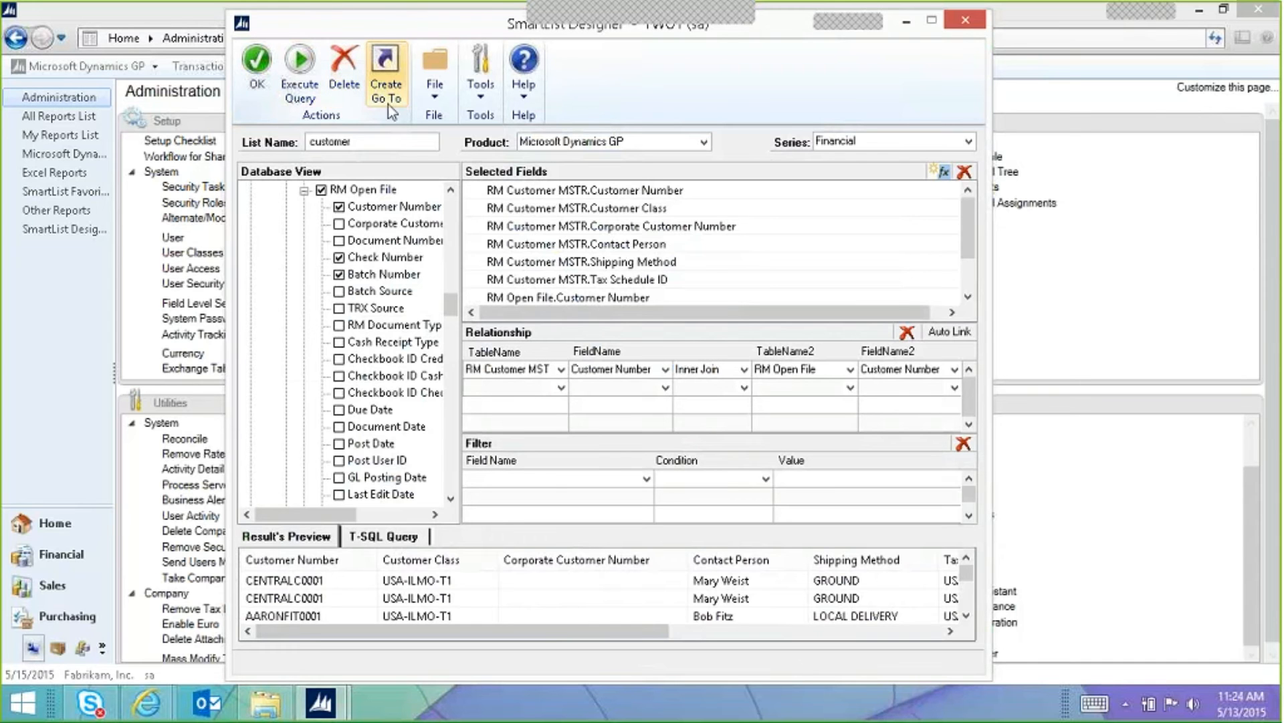
Step: Open Go To setup for the customer SmartList and try a SmartList link, cancelling it
click(389, 86)
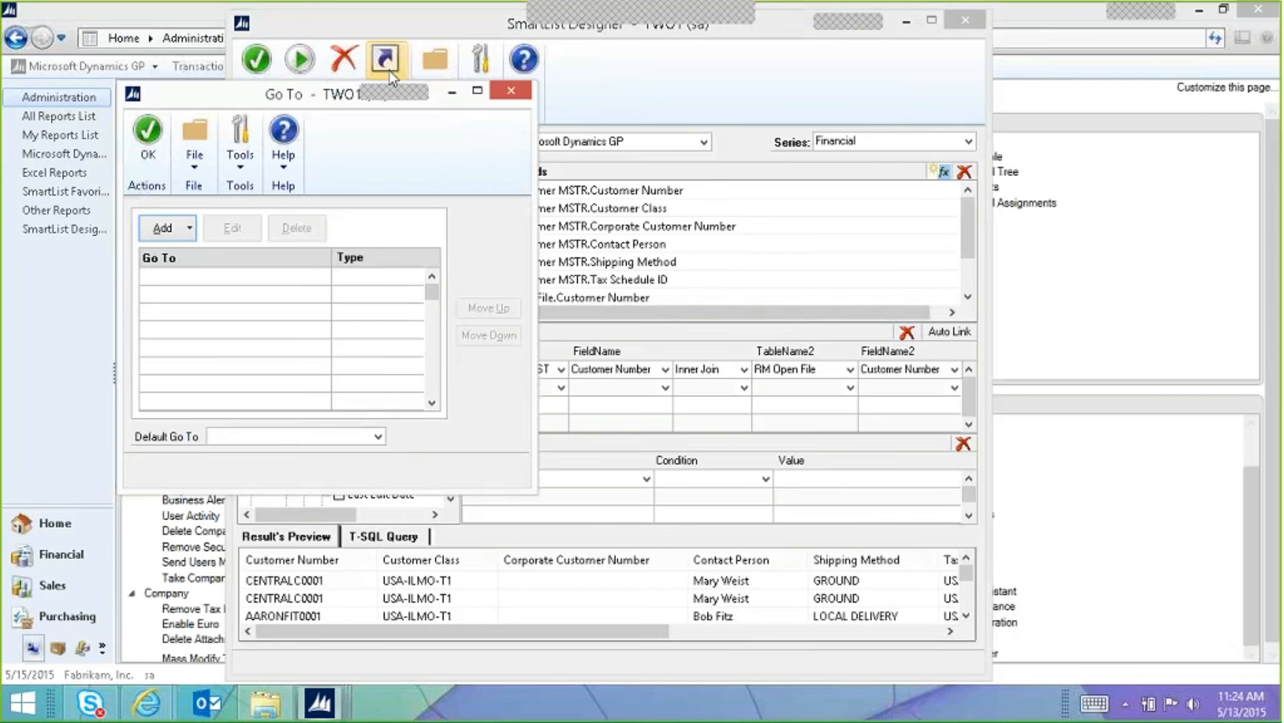
click(167, 229)
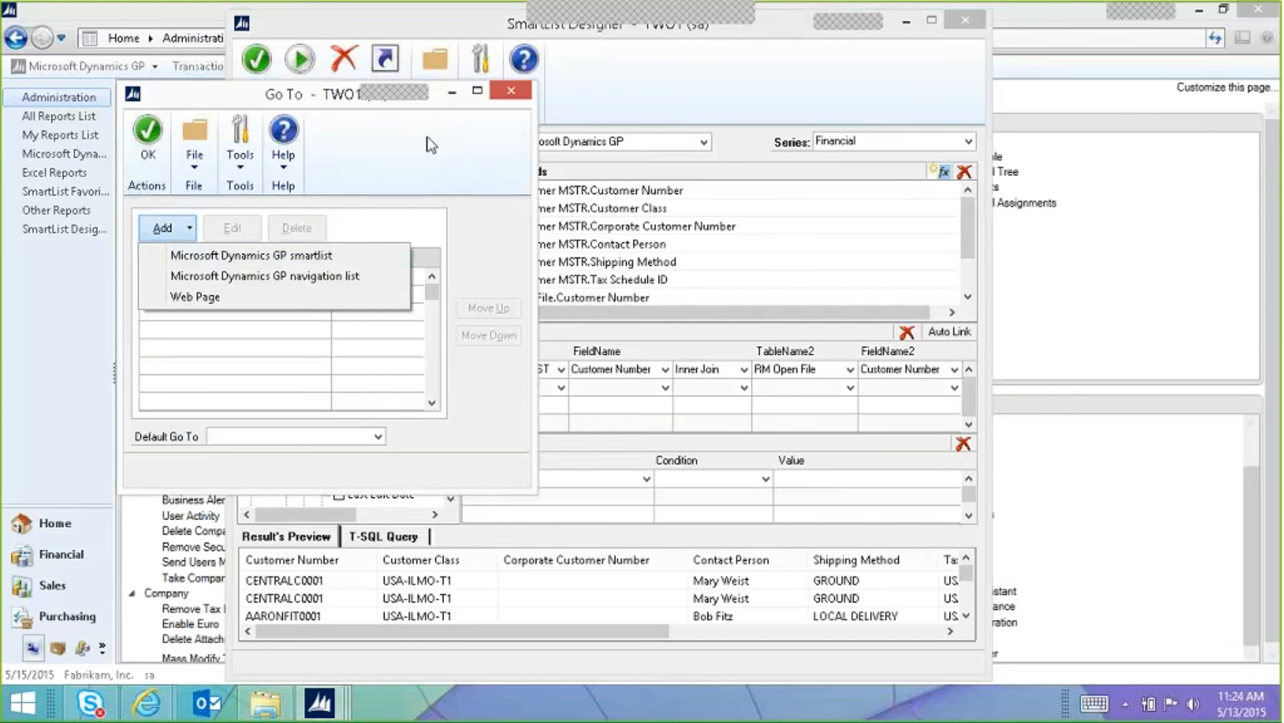
click(236, 104)
drag(235, 103, 814, 134)
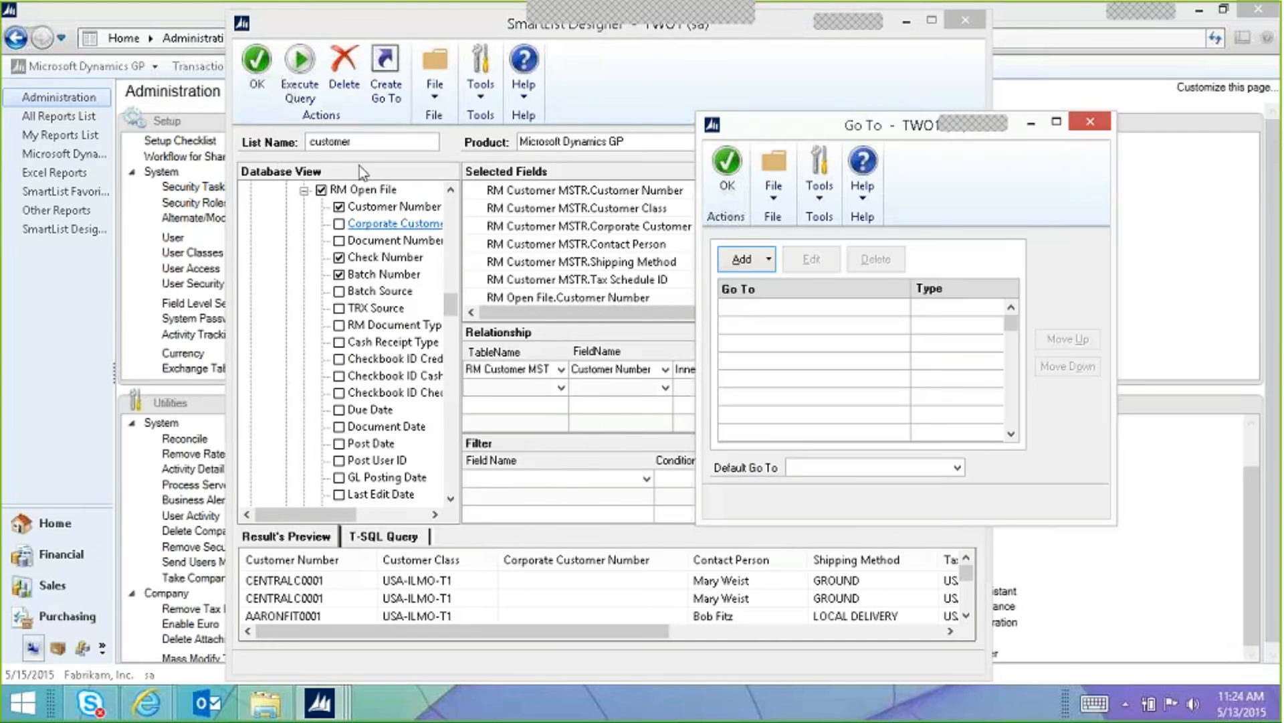
click(769, 259)
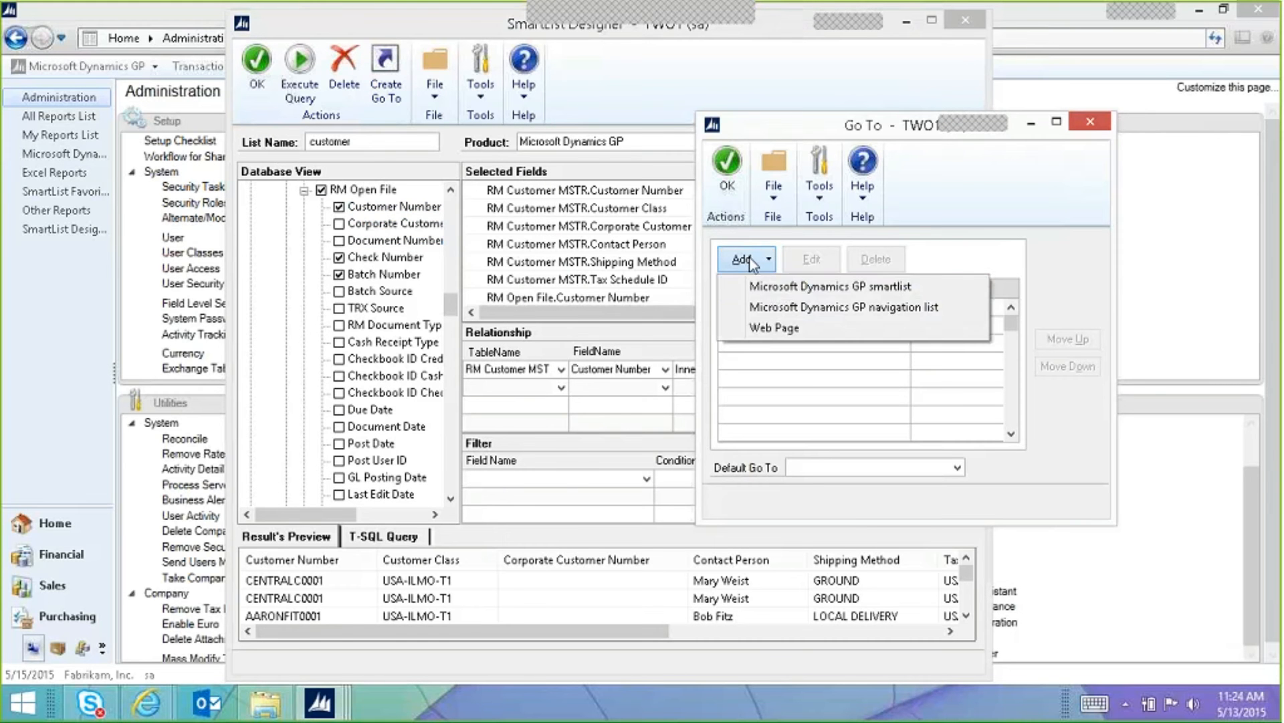
click(789, 287)
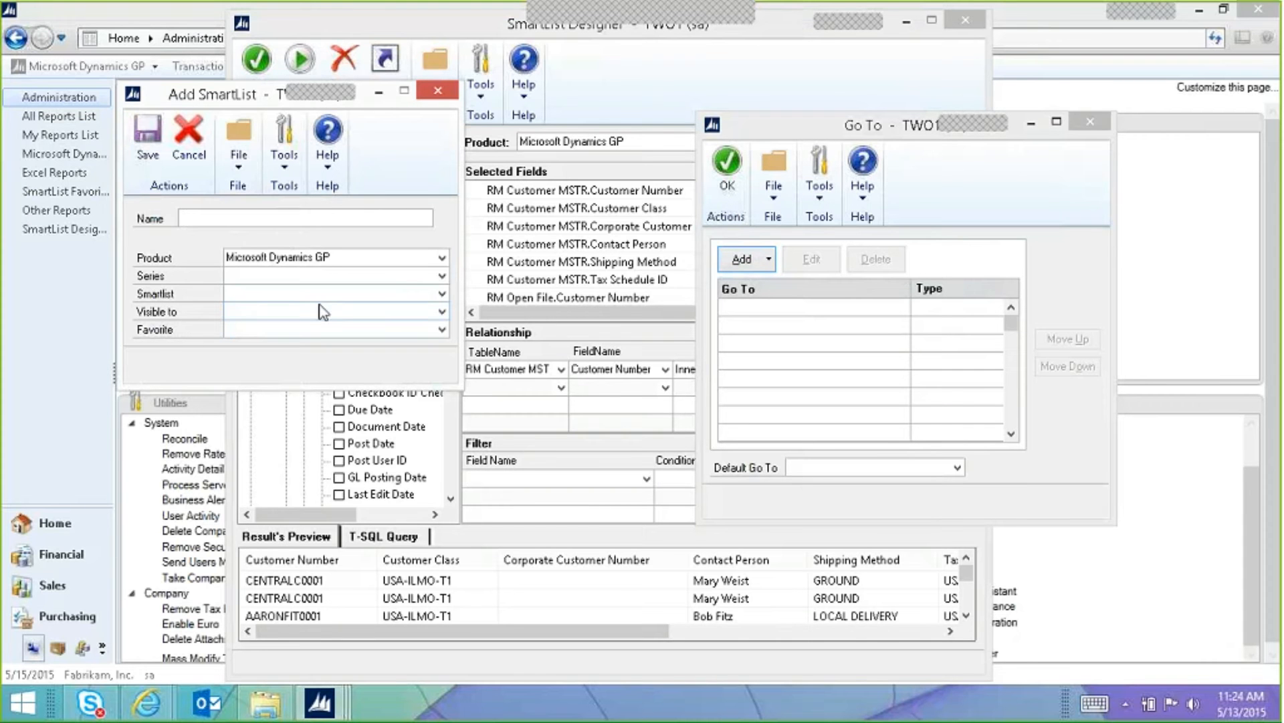
click(437, 91)
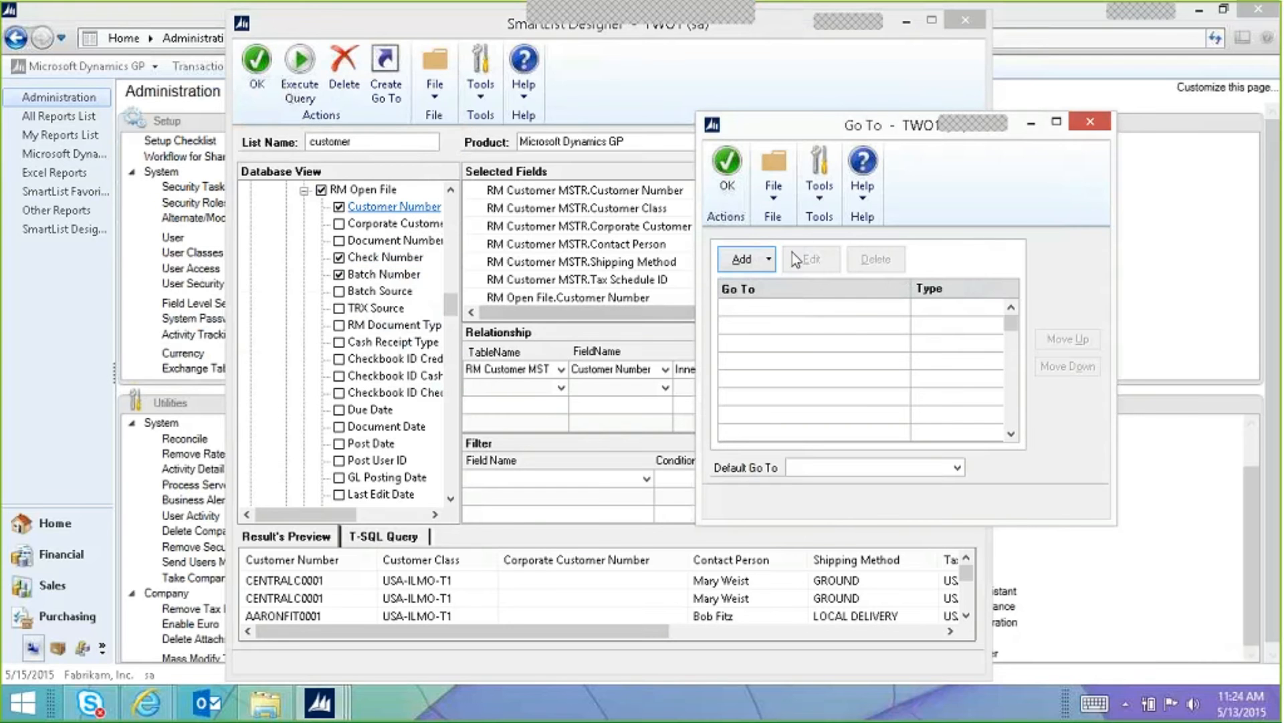
Step: Start a Web Page Go To link, then cancel without adding it
click(766, 260)
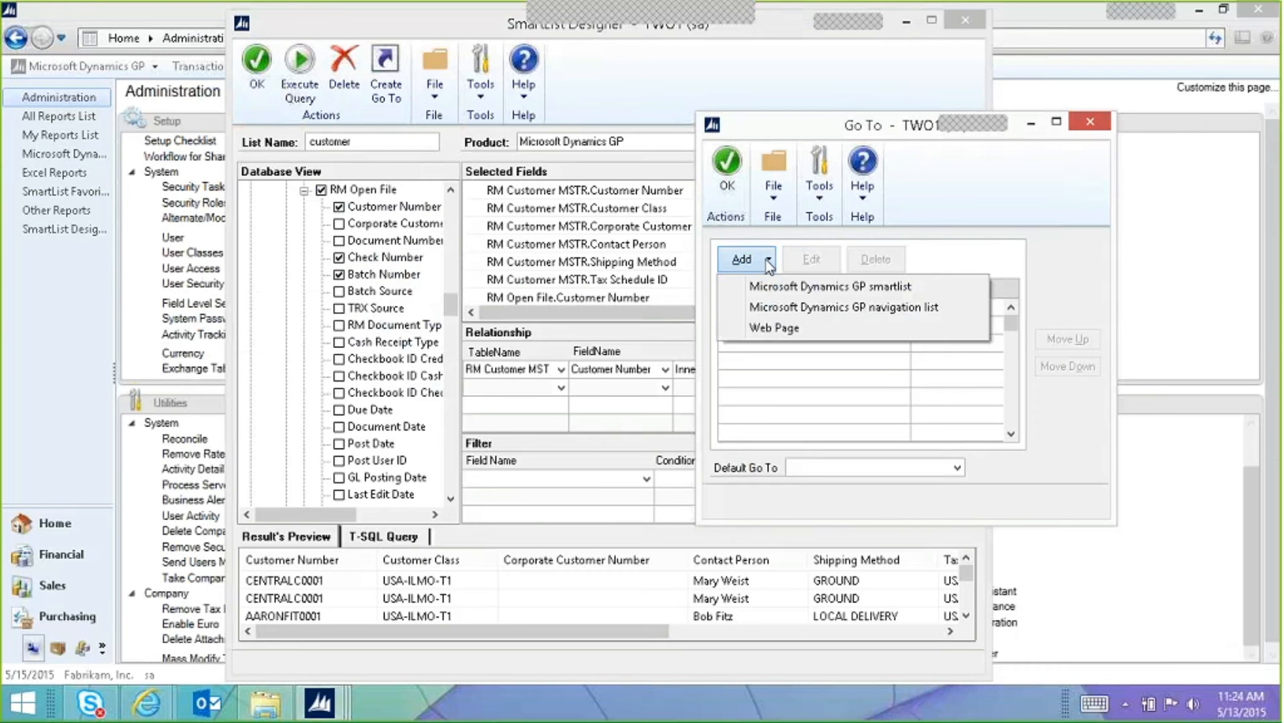
click(797, 329)
click(787, 335)
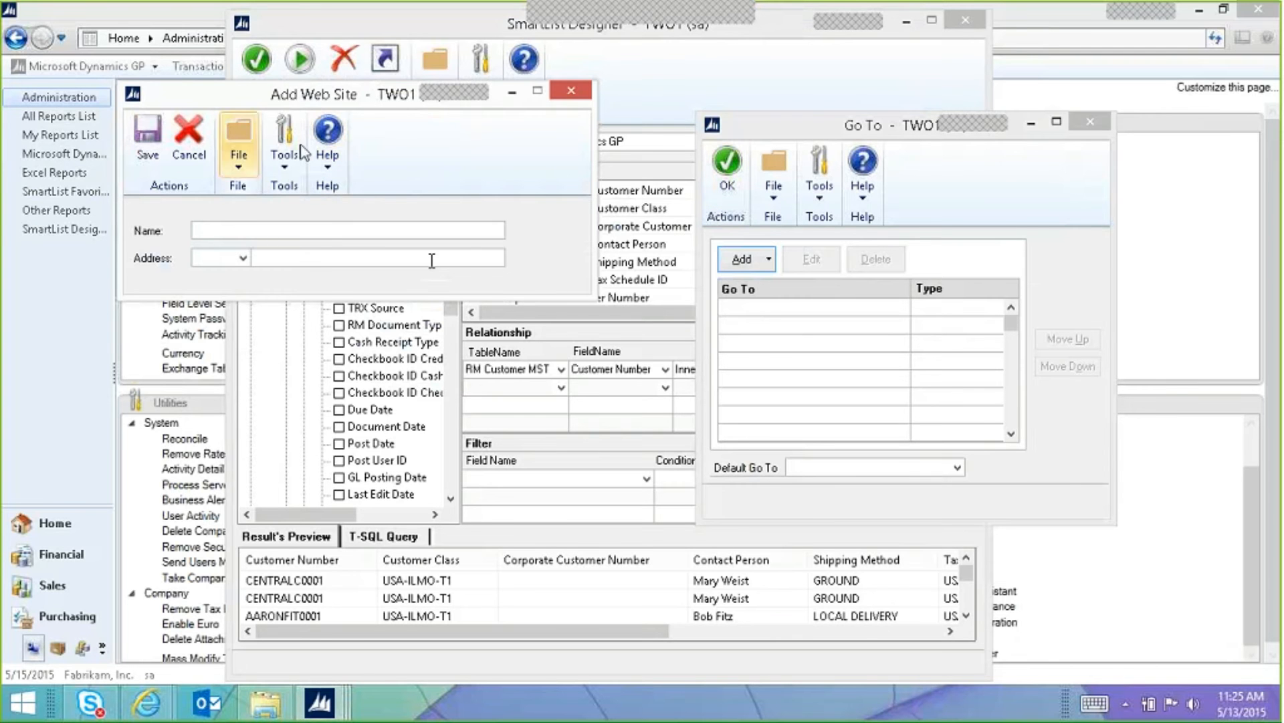
click(201, 172)
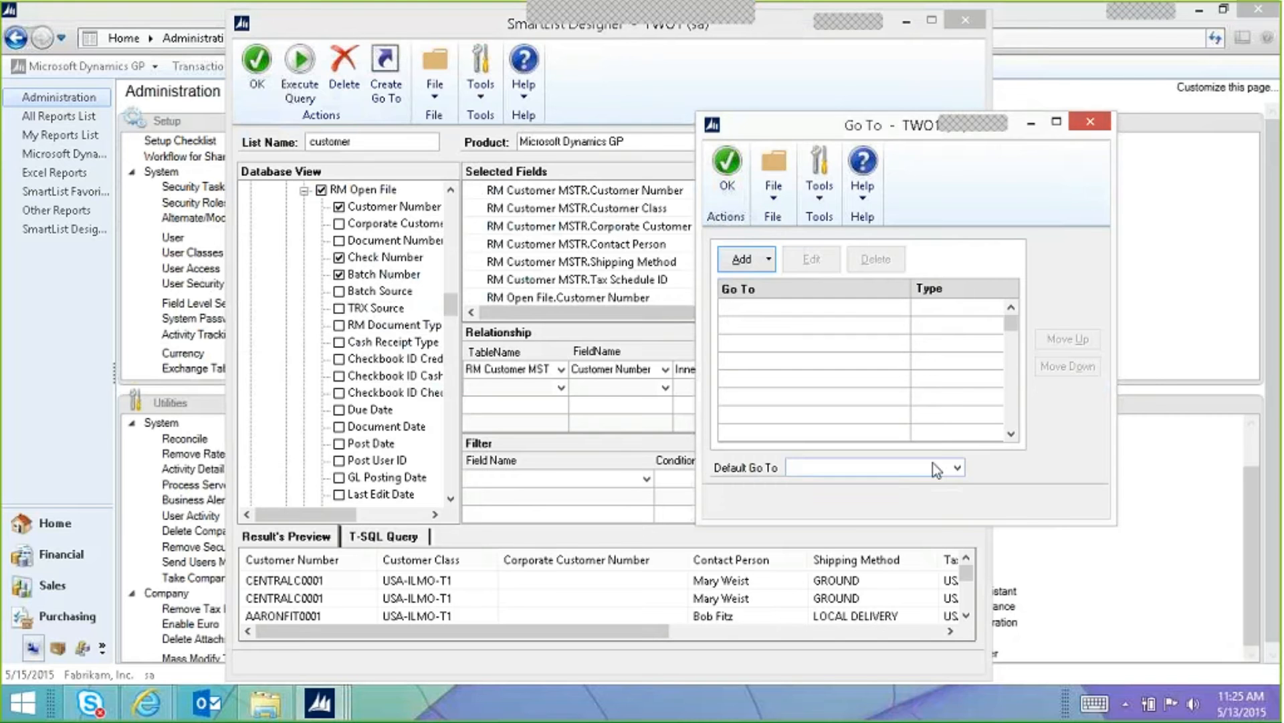
Step: Close the Go To window, delete the customer SmartList, and exit SmartList Designer
click(1091, 125)
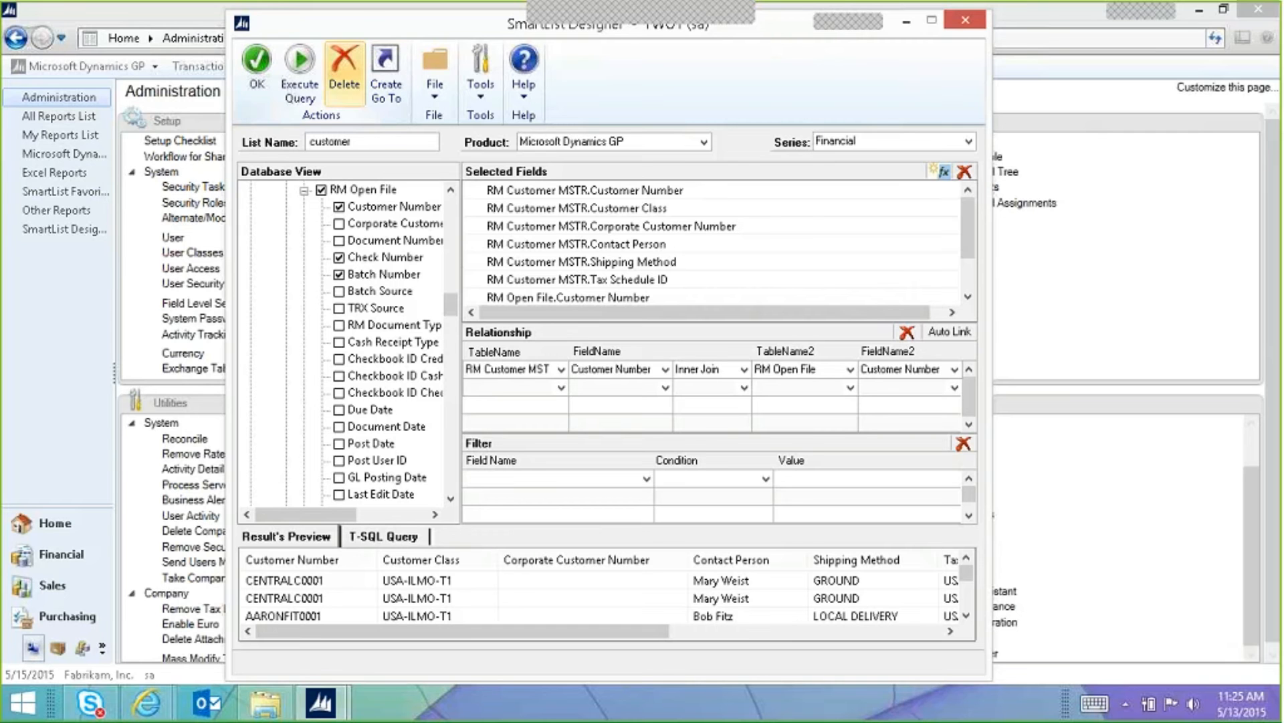
click(343, 67)
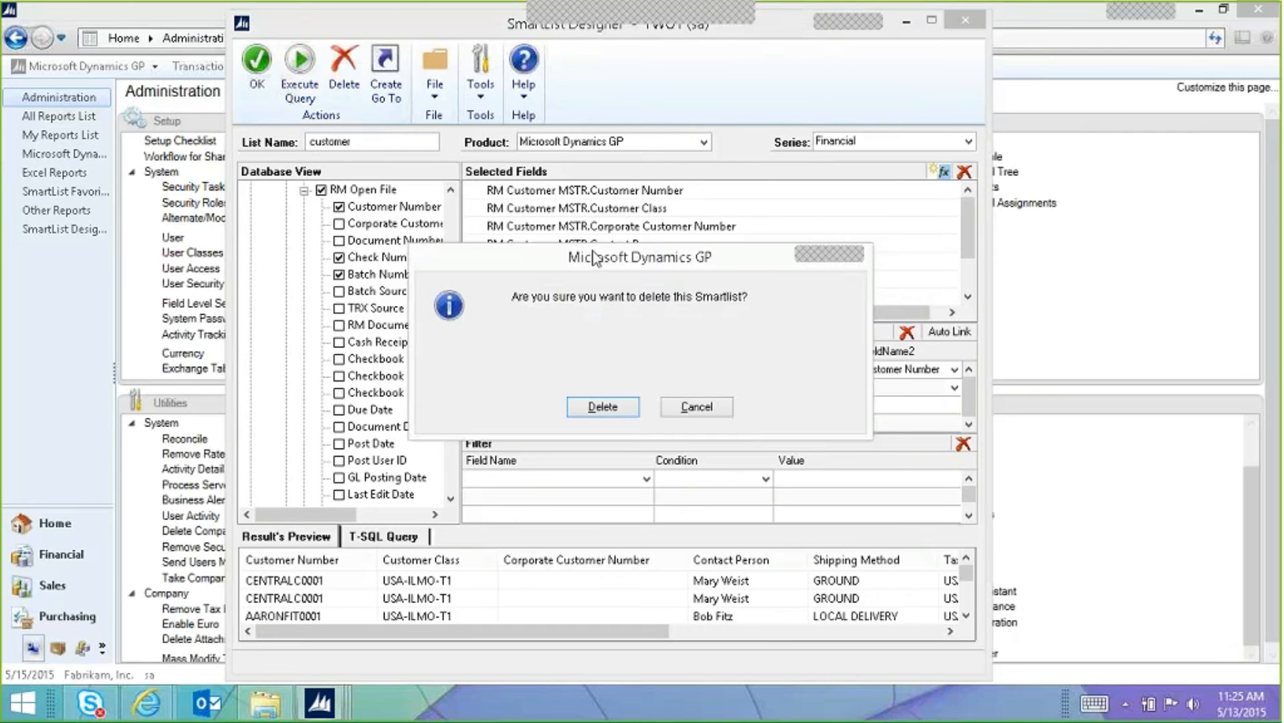
click(605, 407)
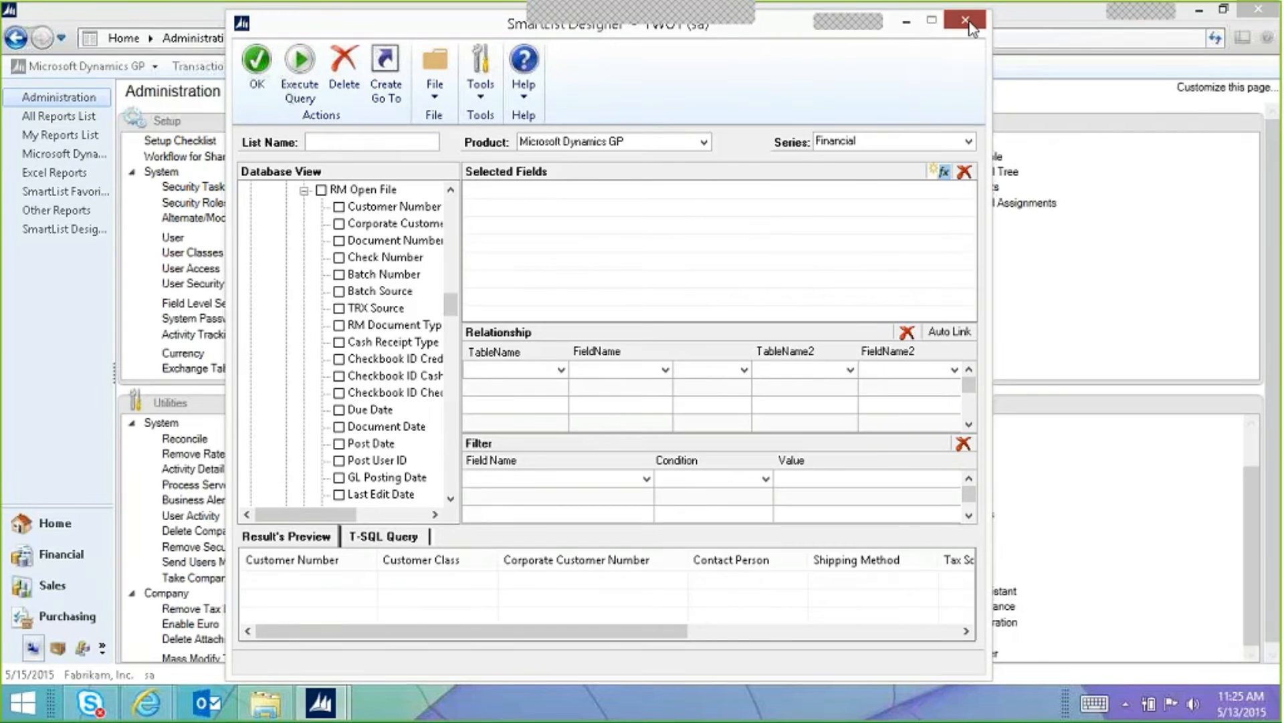
click(965, 20)
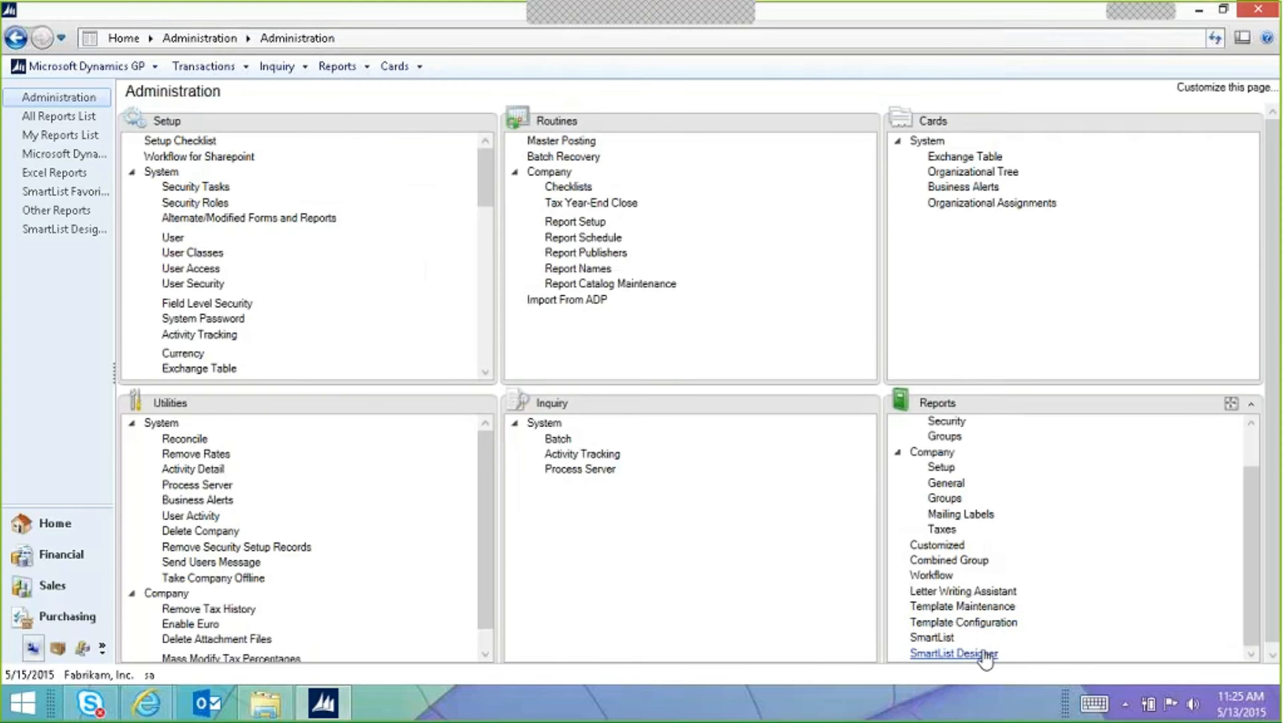
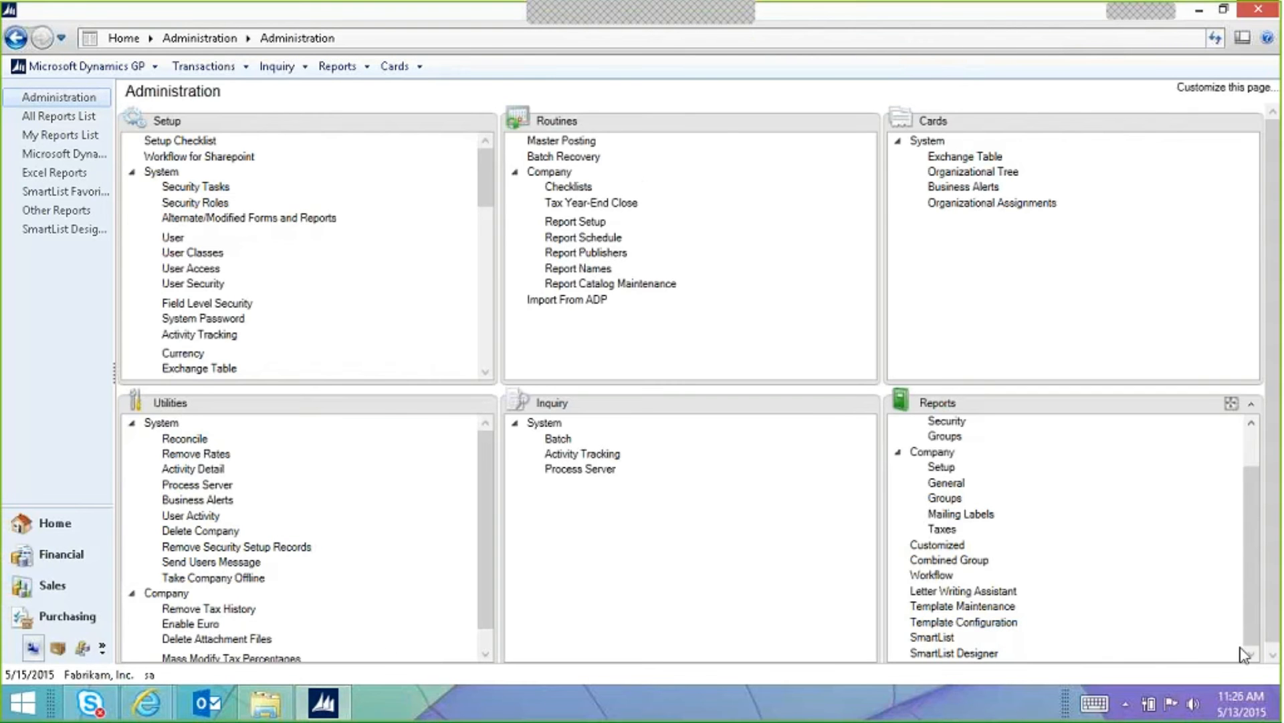
Step: Open SmartList Designer from the Administration page's Reports pane
click(974, 657)
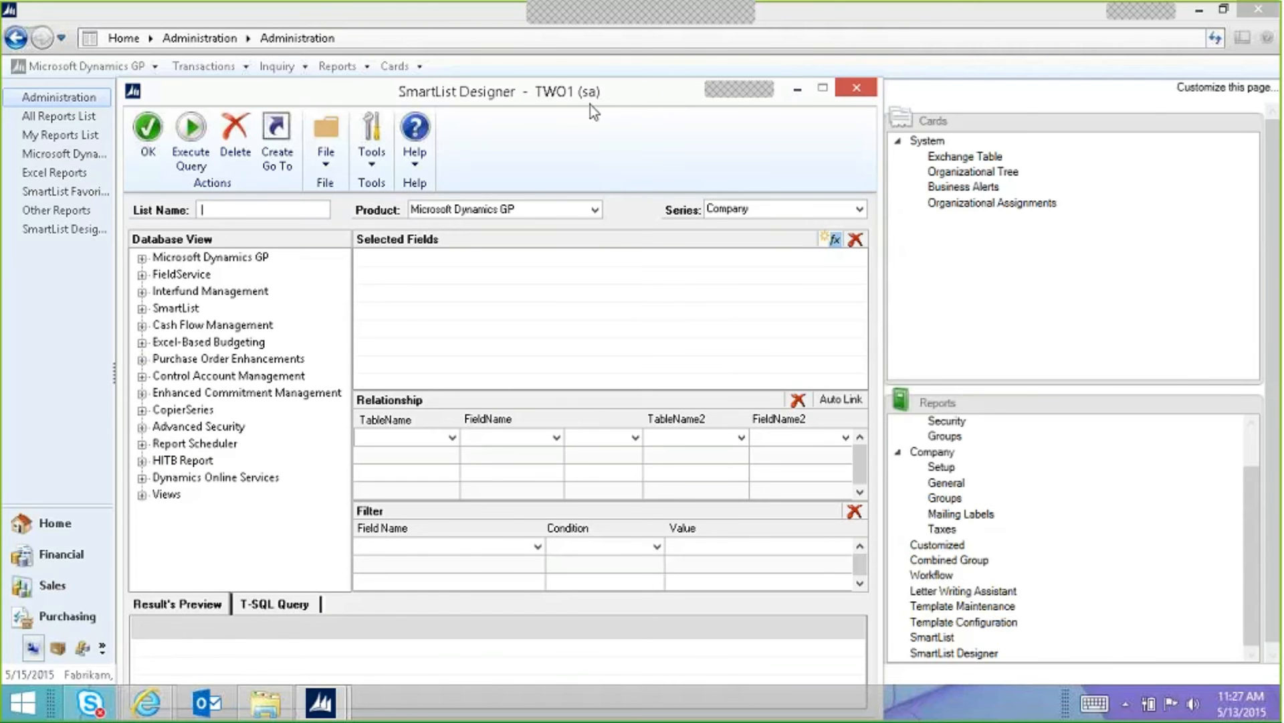
Step: Close SmartList Designer and look up item ACCS-CRD-12WH in Item Maintenance
click(858, 88)
click(417, 66)
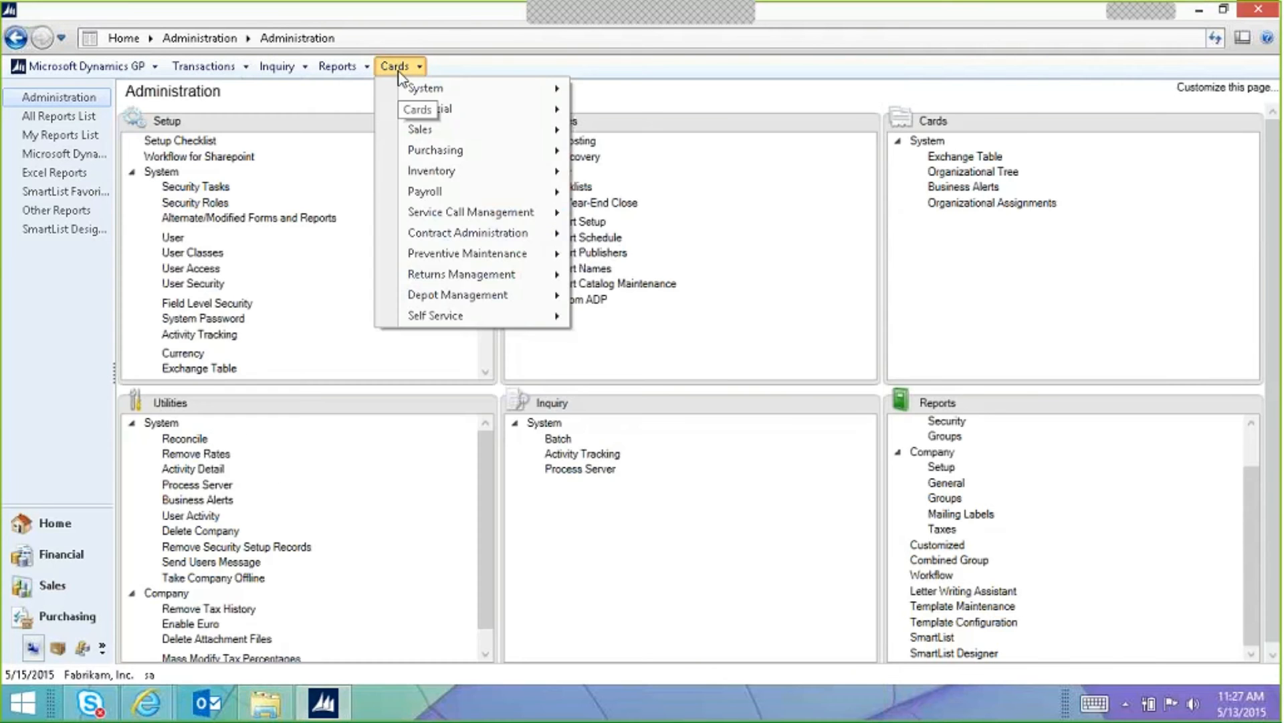
mouse_move(442, 172)
click(614, 172)
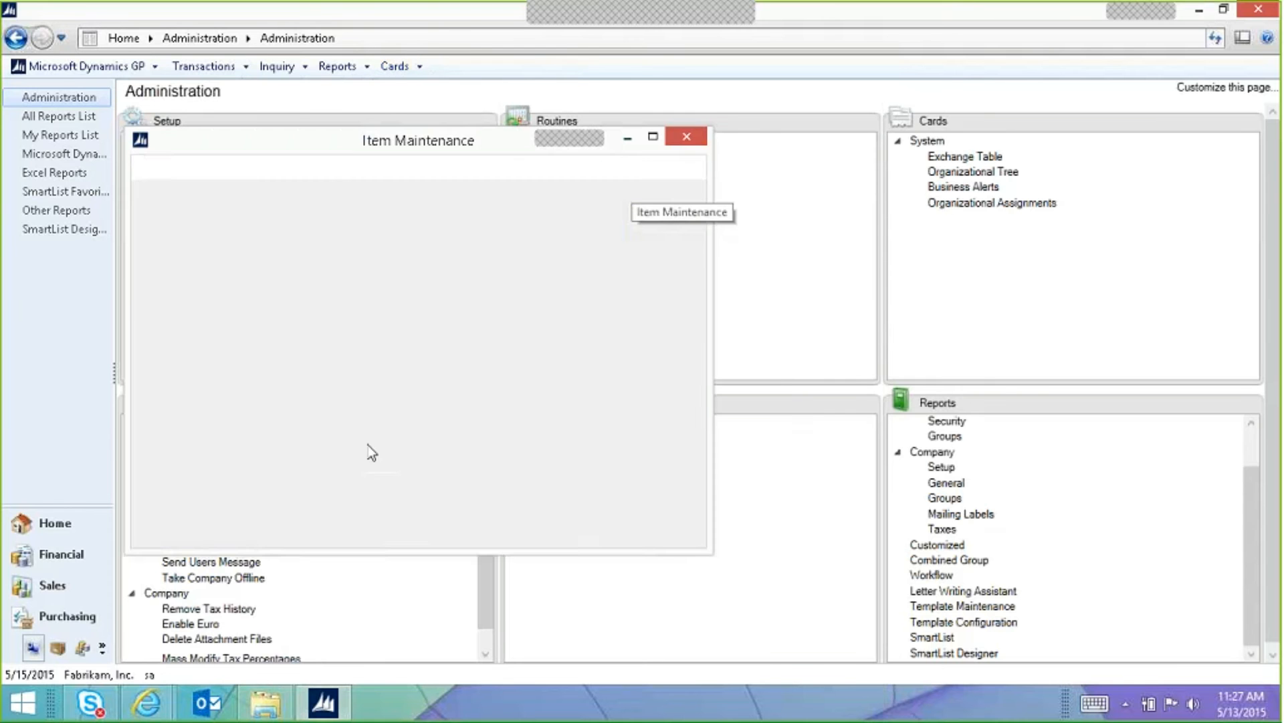
click(181, 596)
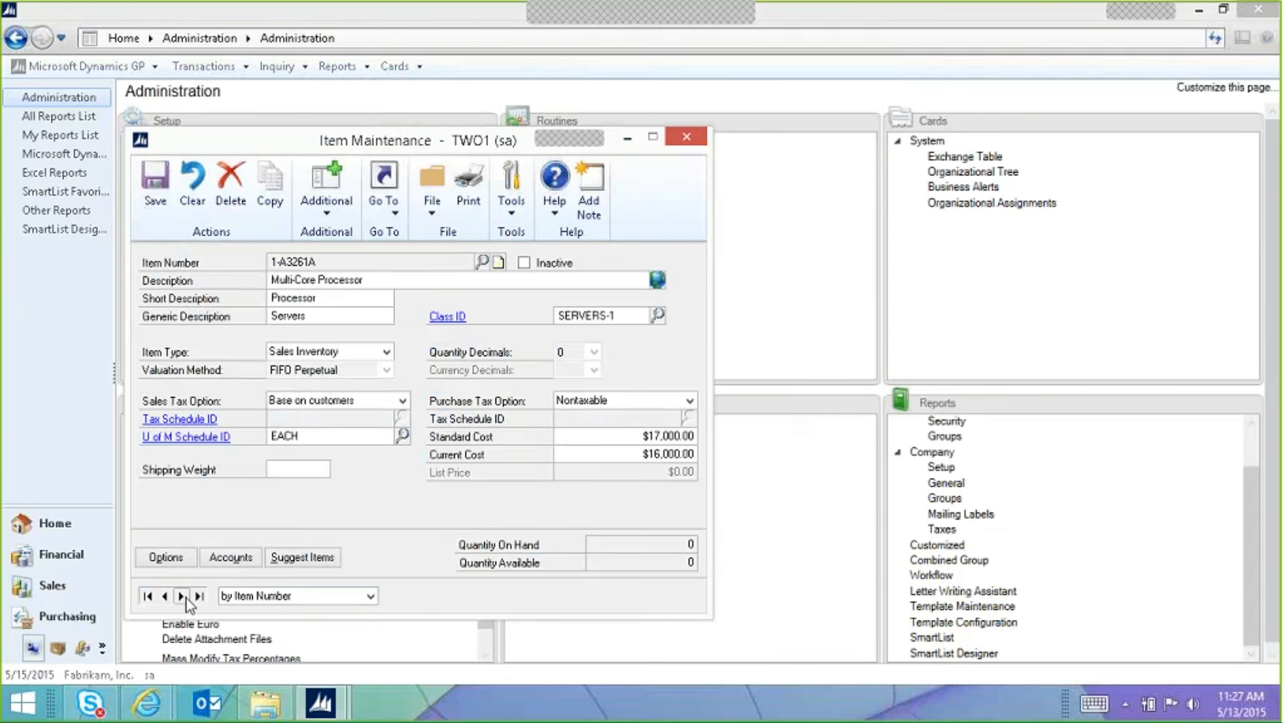
click(192, 188)
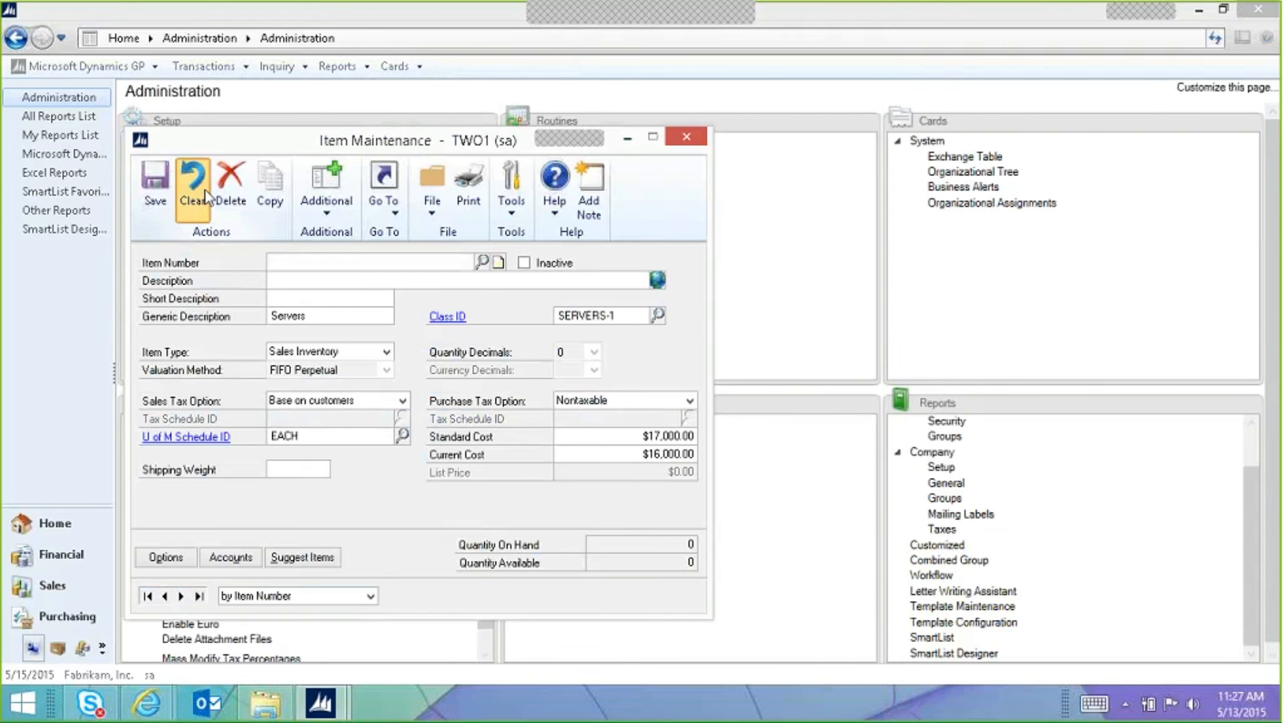
text(ACC)
click(326, 279)
key(Tab)
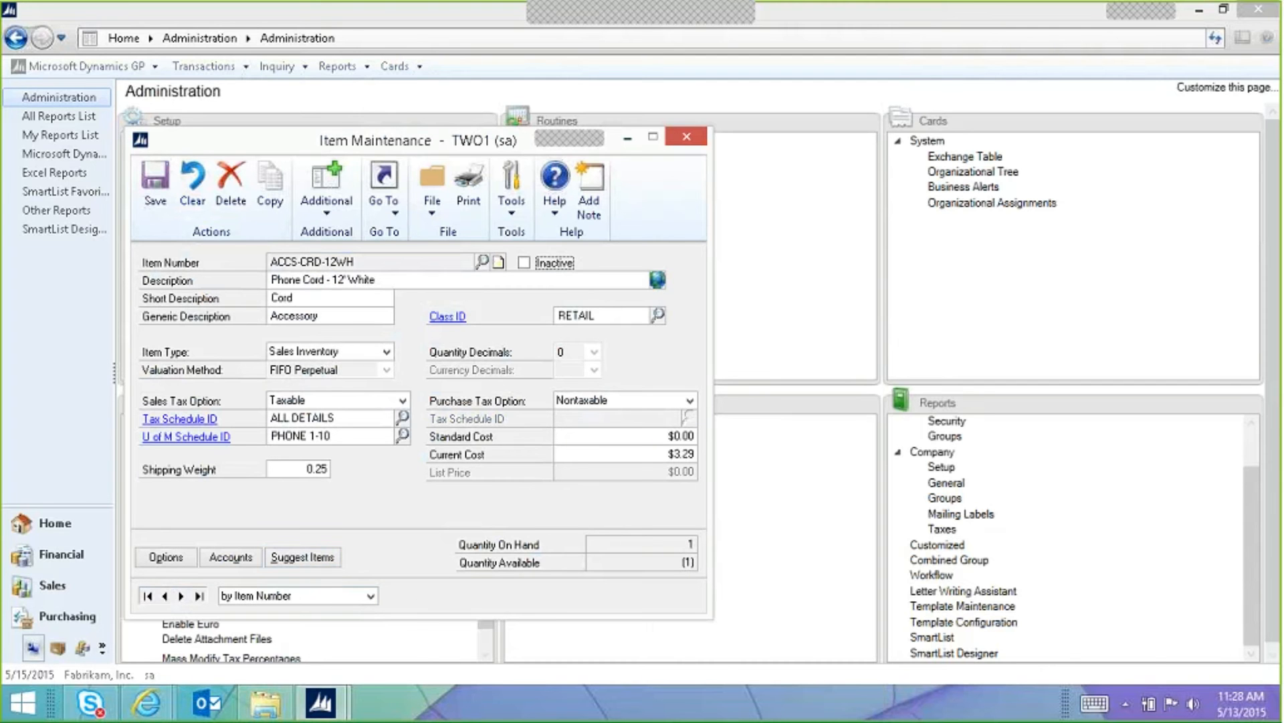
Step: Review ACCS-CRD-12WH's suggested sales items, then close both windows
click(303, 557)
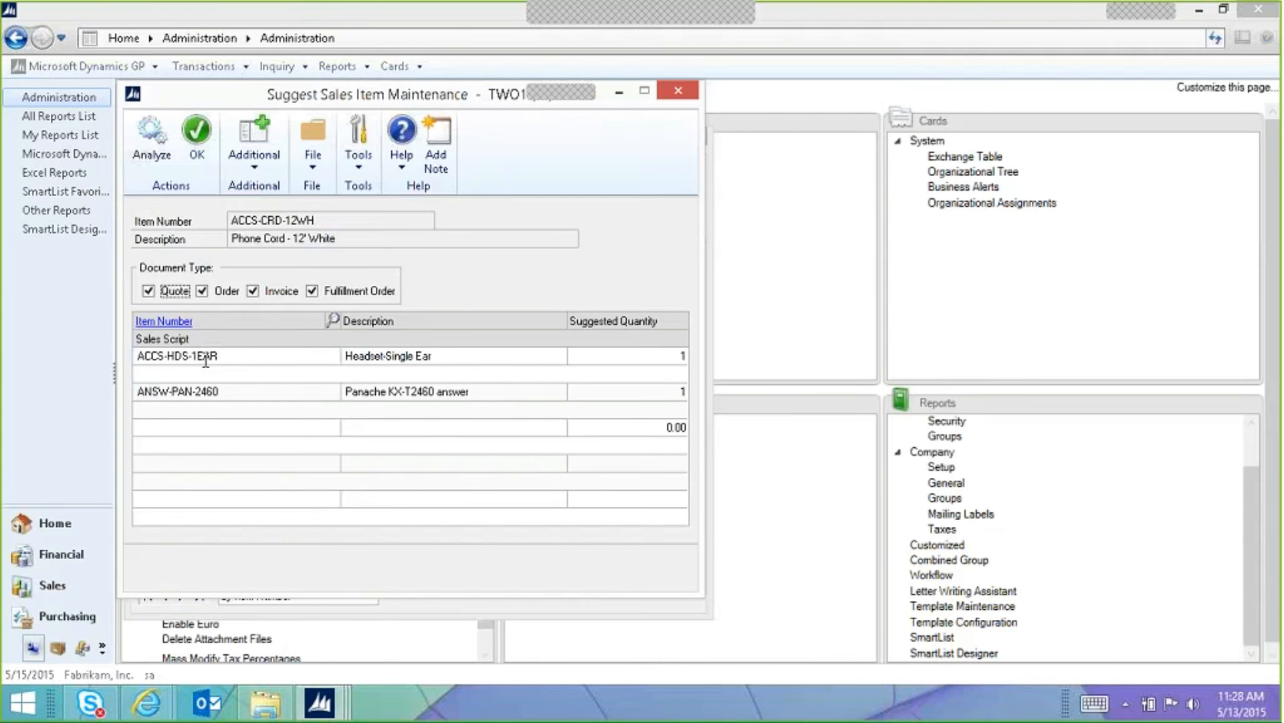
drag(221, 95, 540, 94)
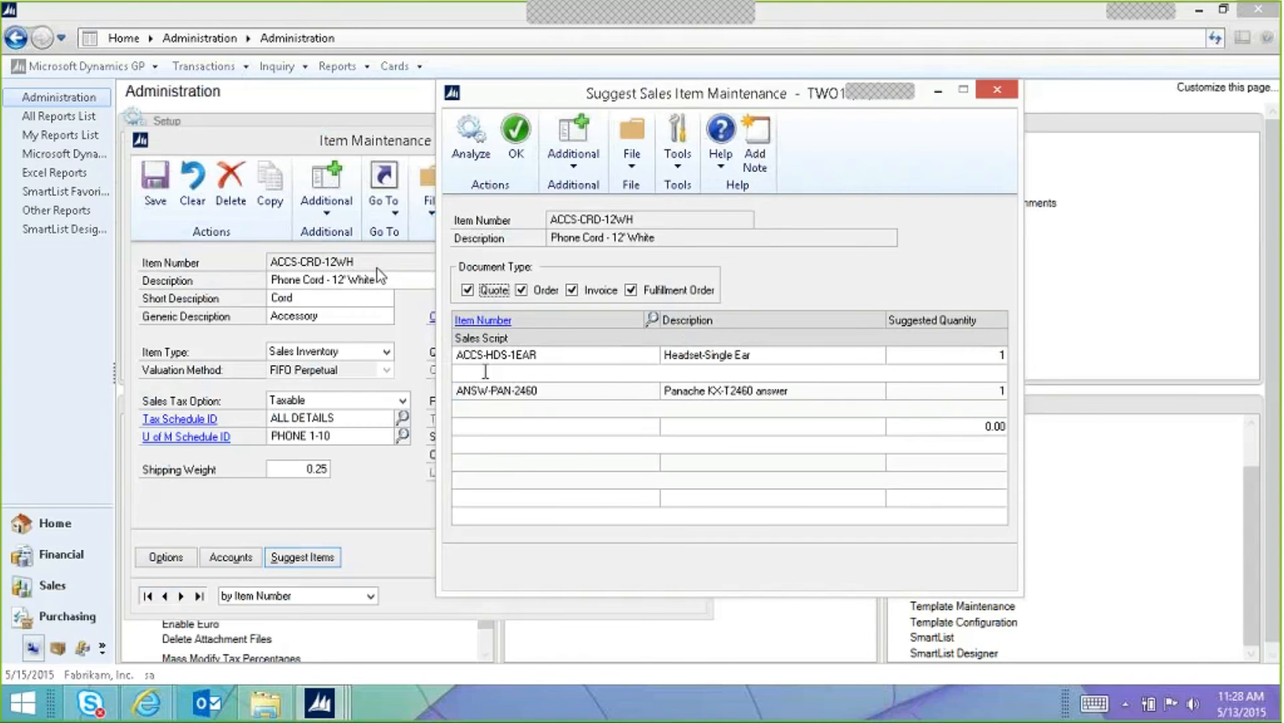
click(997, 89)
click(690, 142)
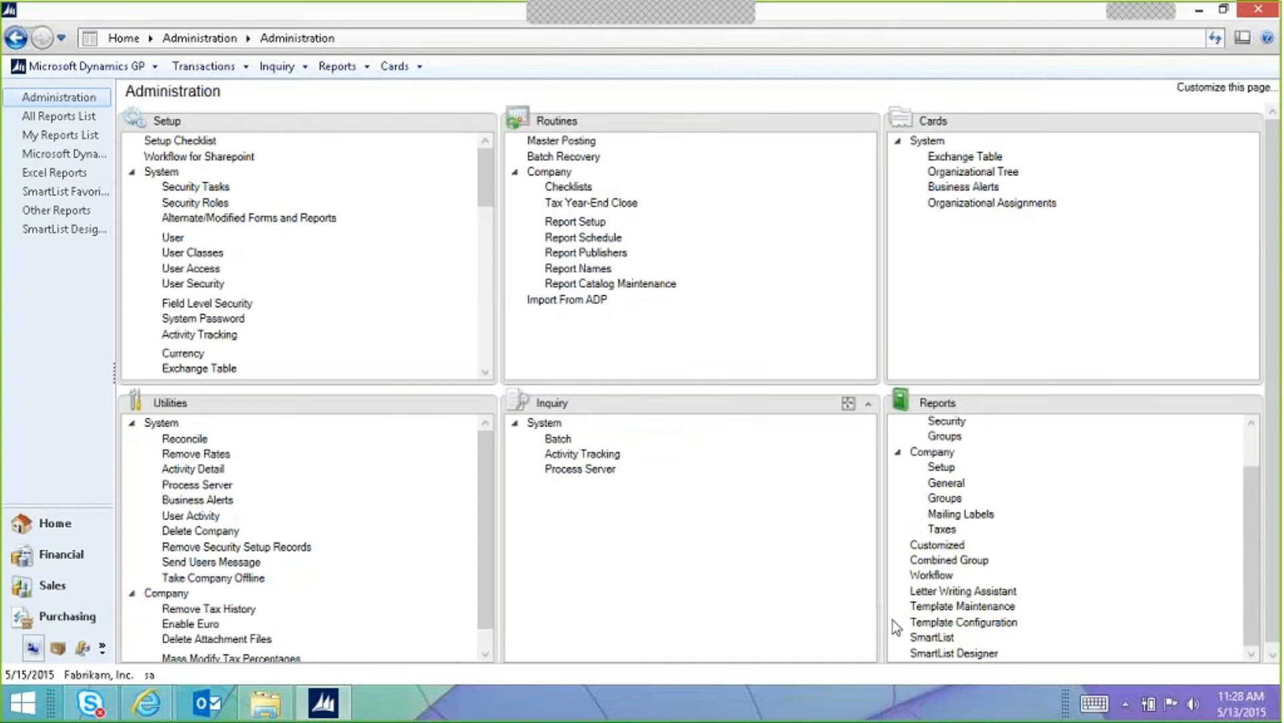
Step: Open SmartList, select the Sales folder and start a new SmartList design
click(921, 637)
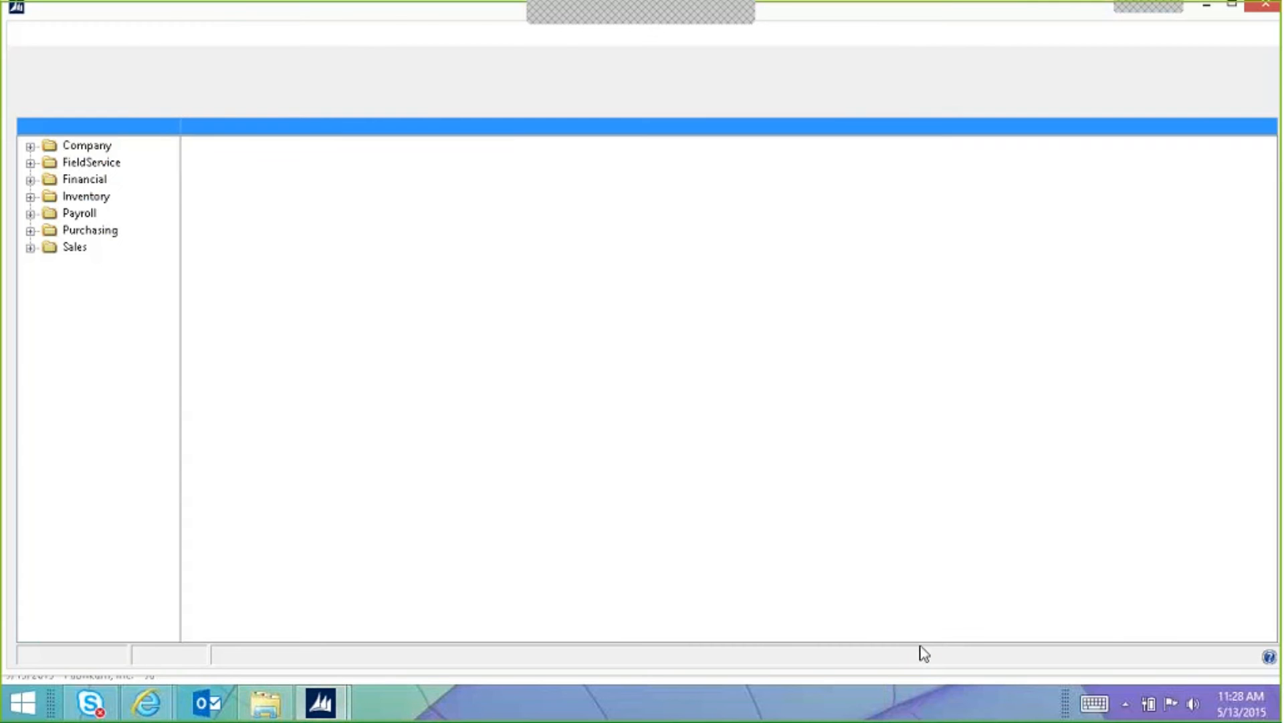
click(30, 247)
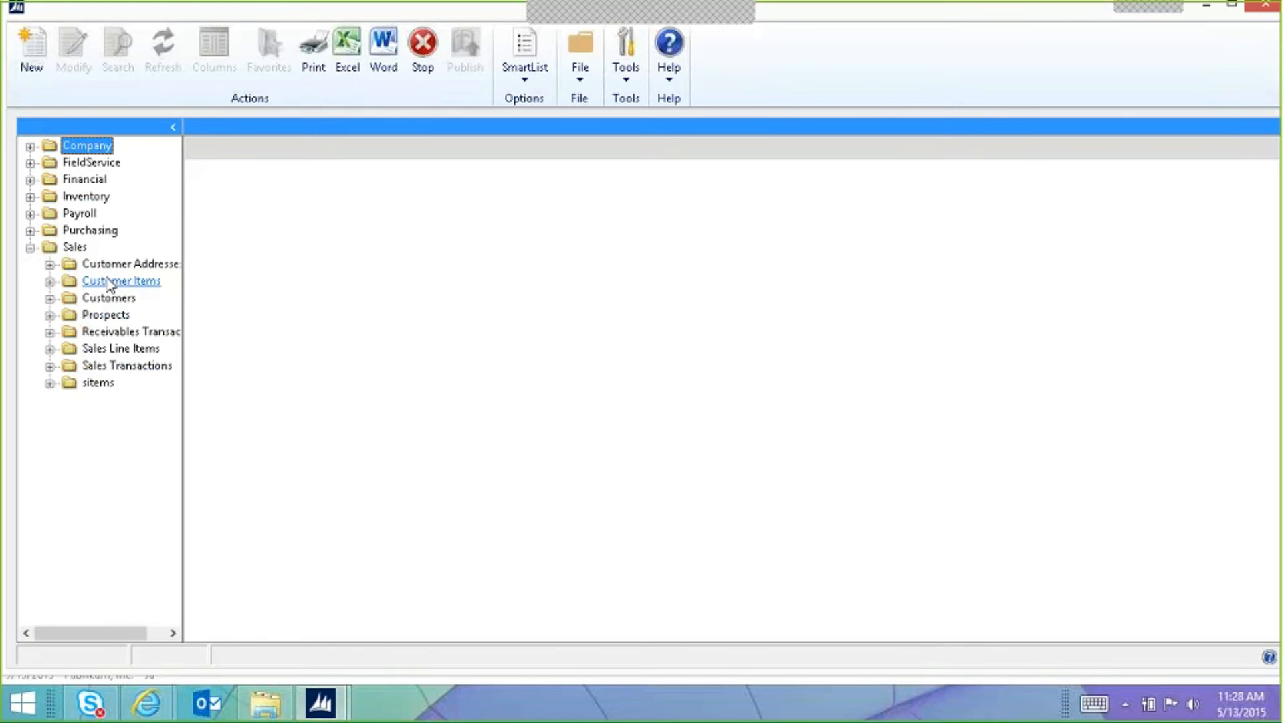
click(30, 197)
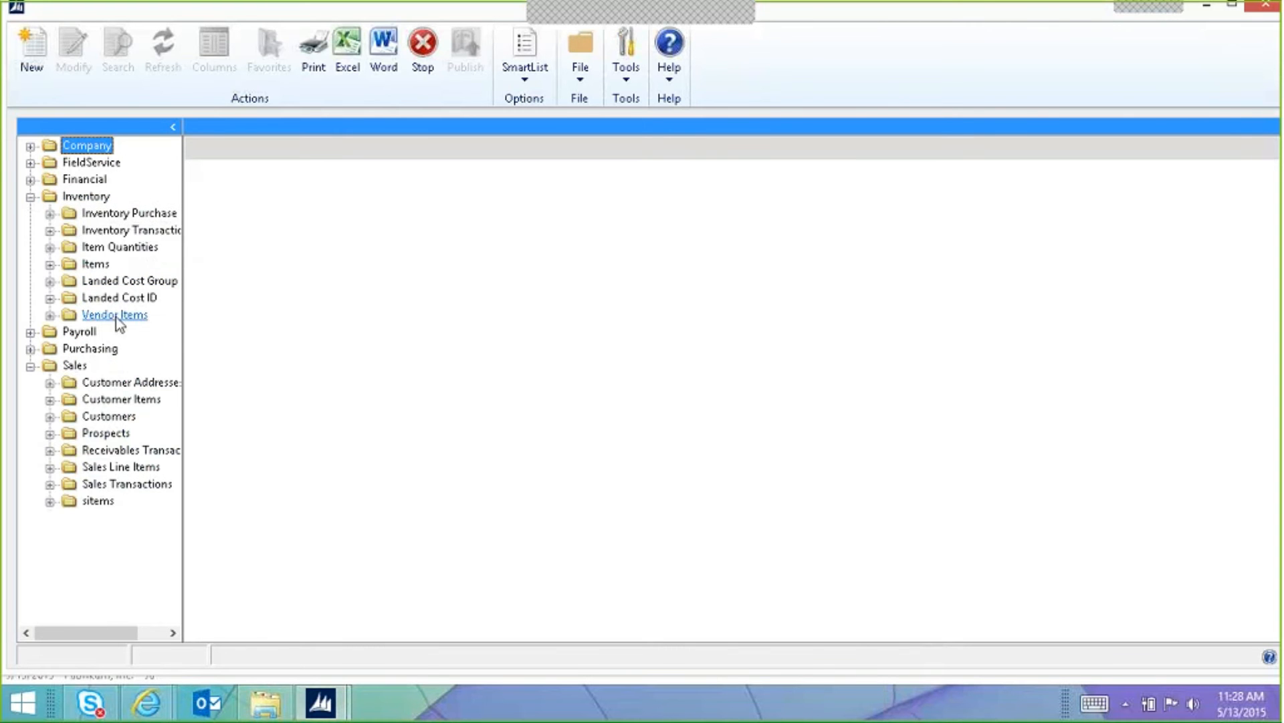
click(31, 196)
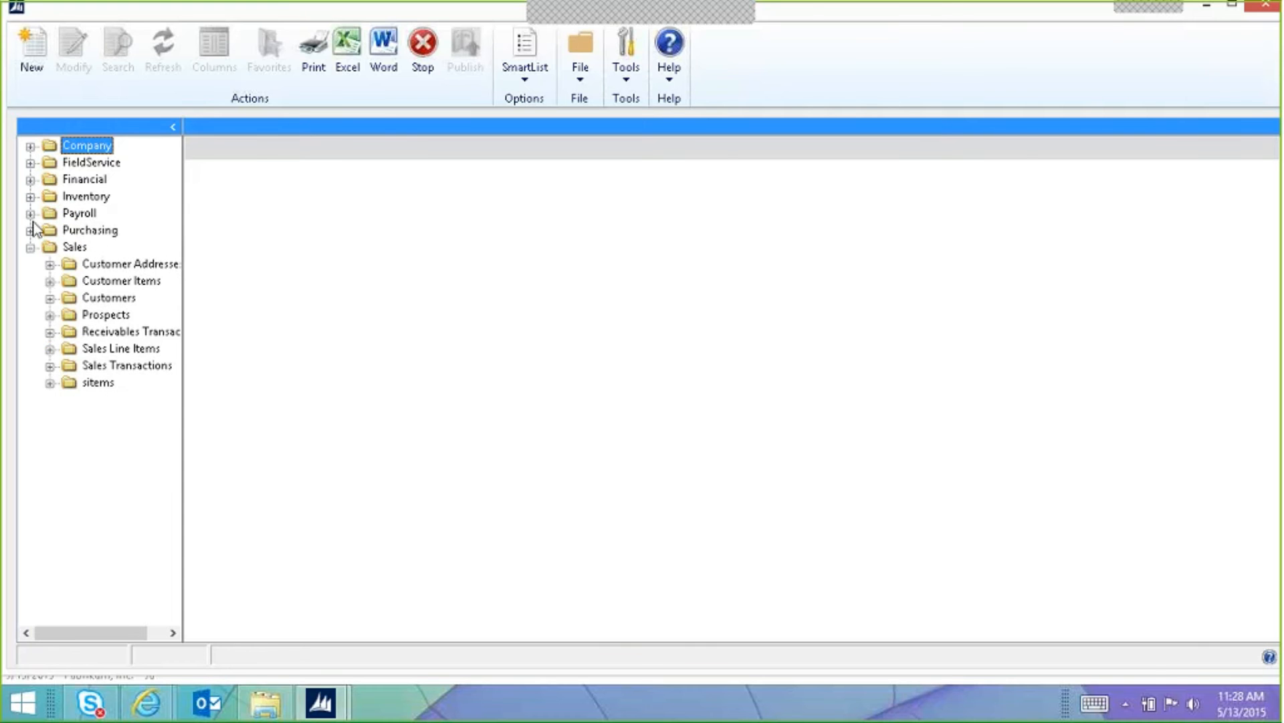
click(30, 250)
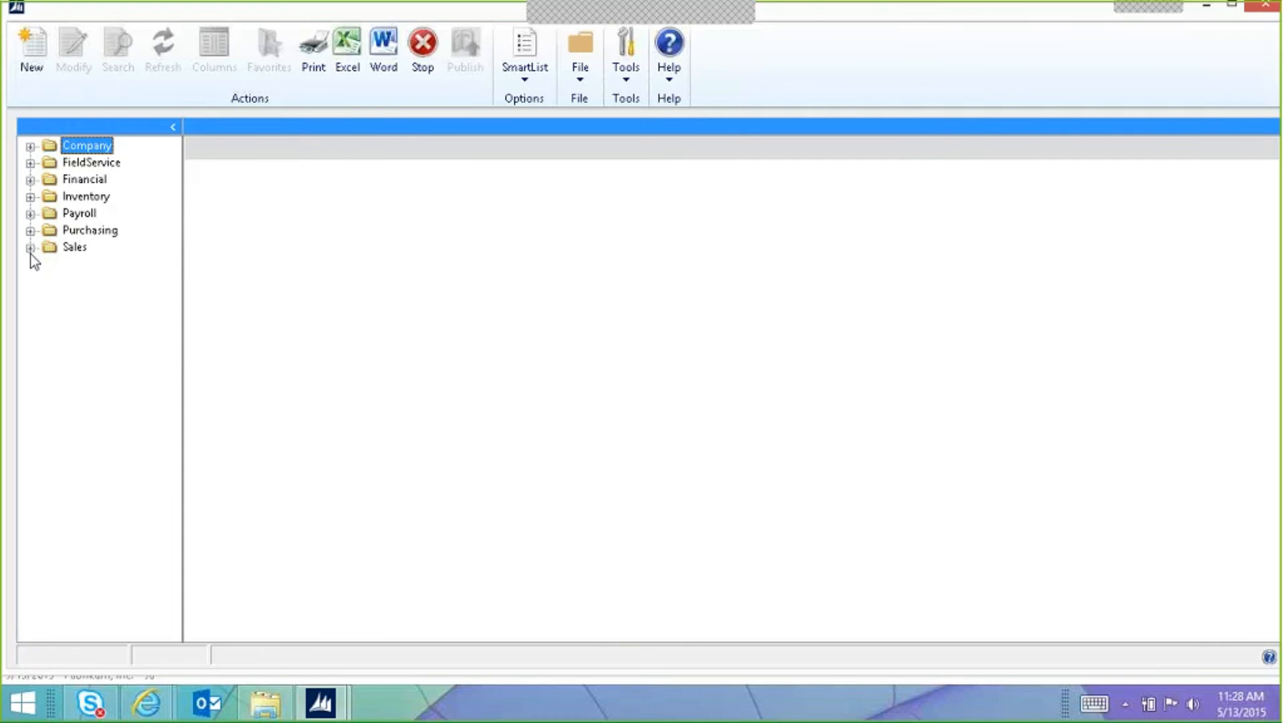
click(31, 250)
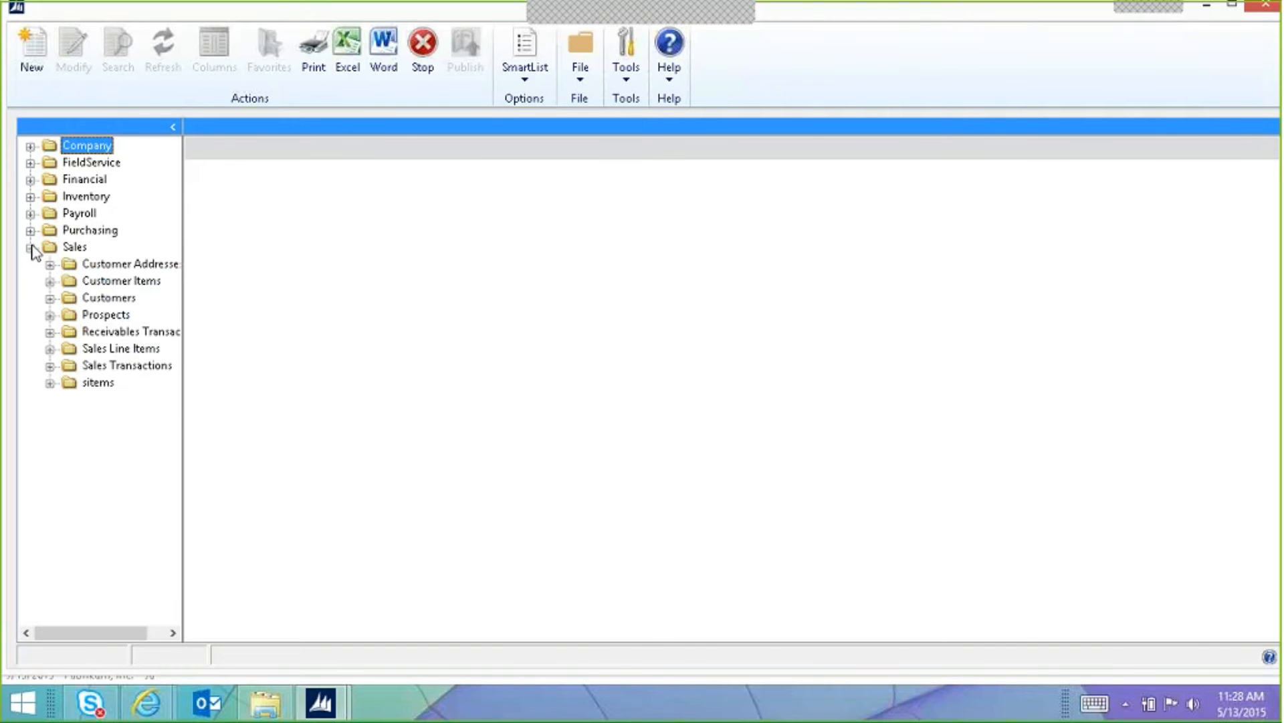
click(72, 247)
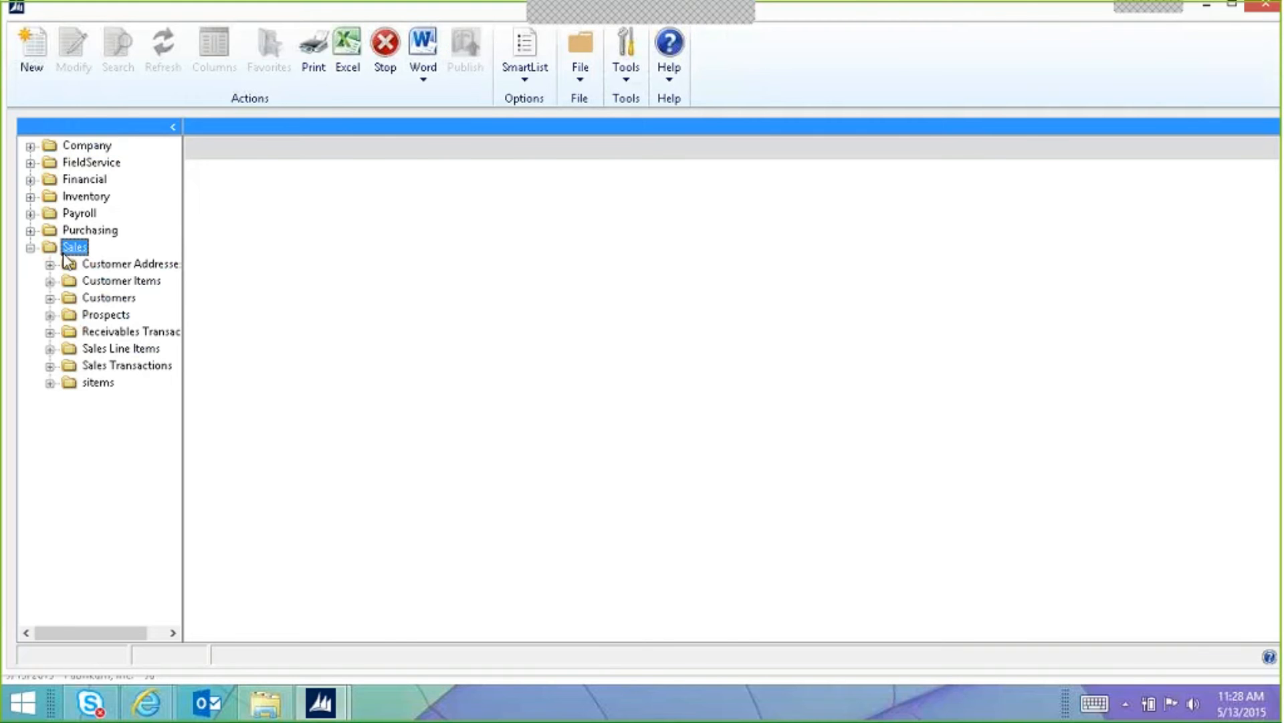
click(37, 72)
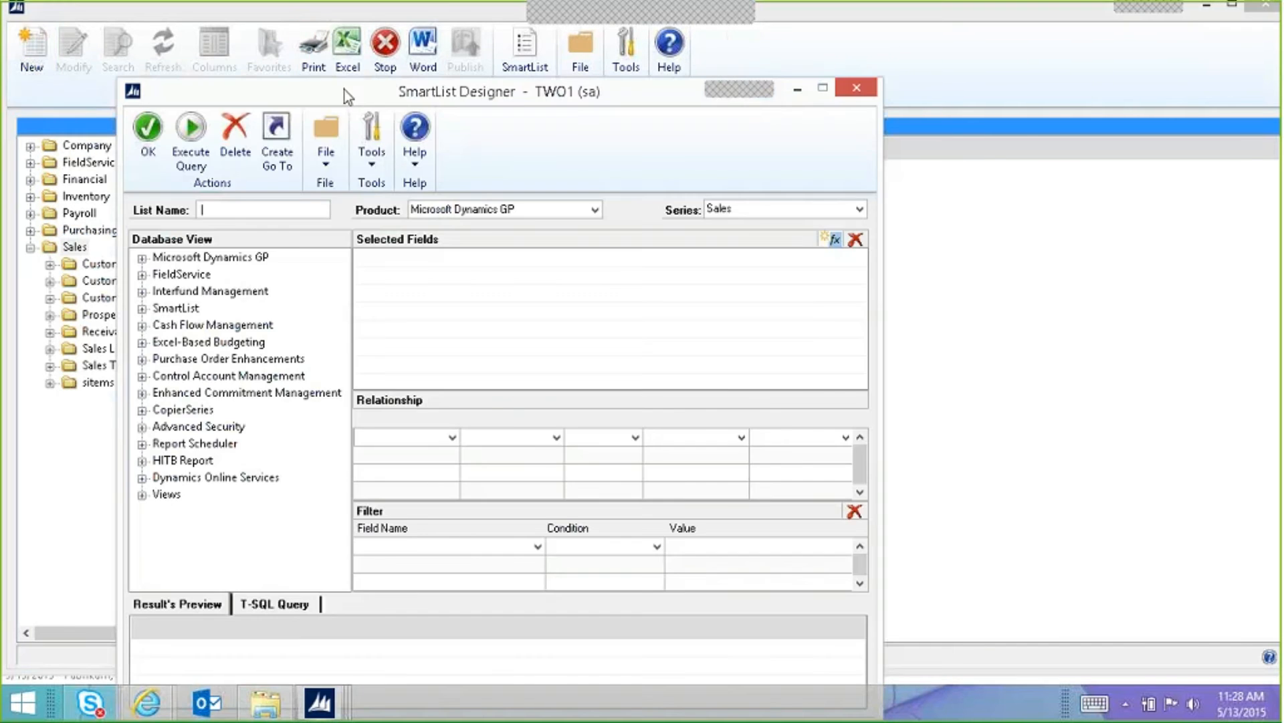
drag(345, 95, 525, 74)
Step: Keep the series as Sales and name the list 'Suggested Items'
click(76, 248)
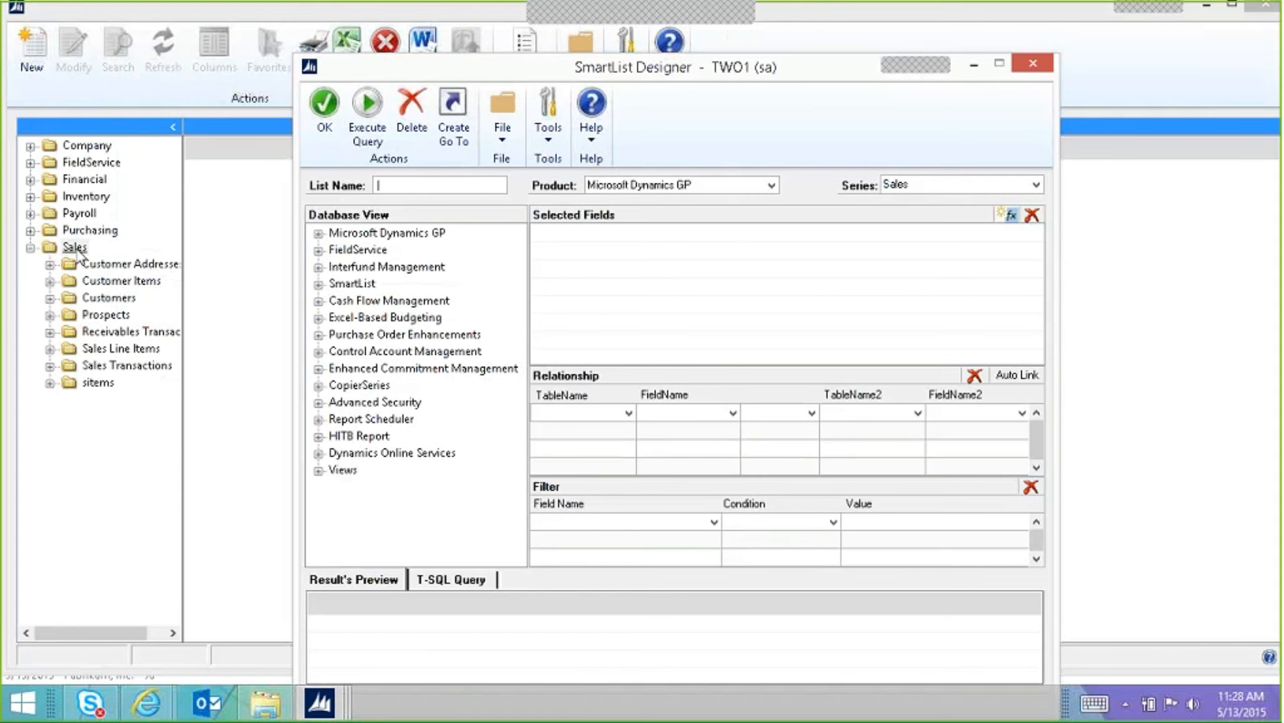
click(937, 188)
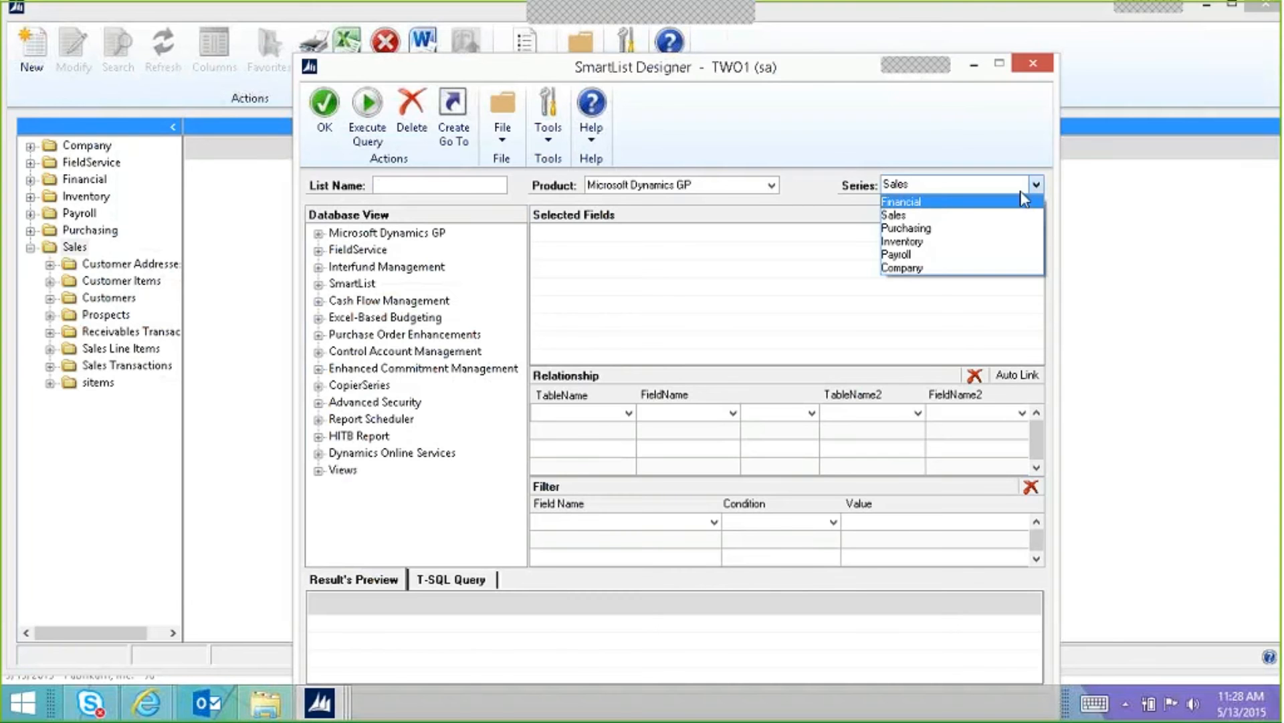
click(956, 183)
click(445, 181)
text(Suggested Items)
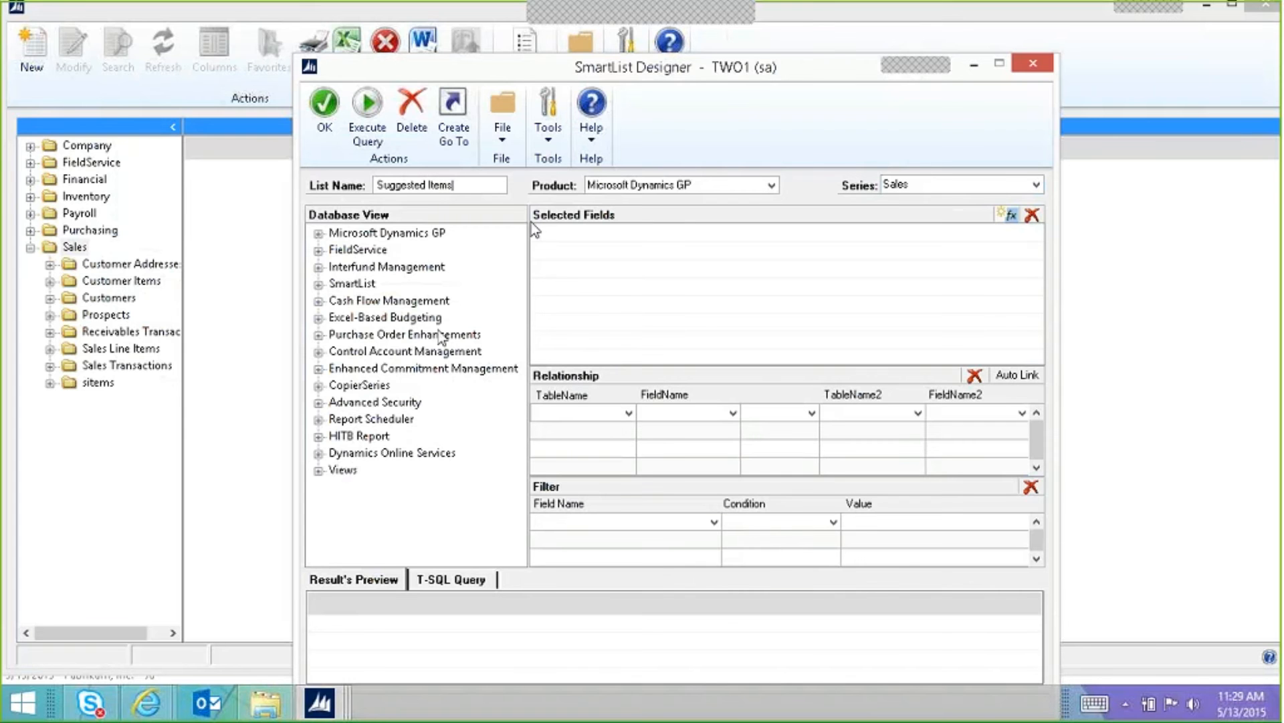
Step: Expand Microsoft Dynamics GP > Tables > Inventory and show Suggest Sales Item Setup Header's fields
click(319, 233)
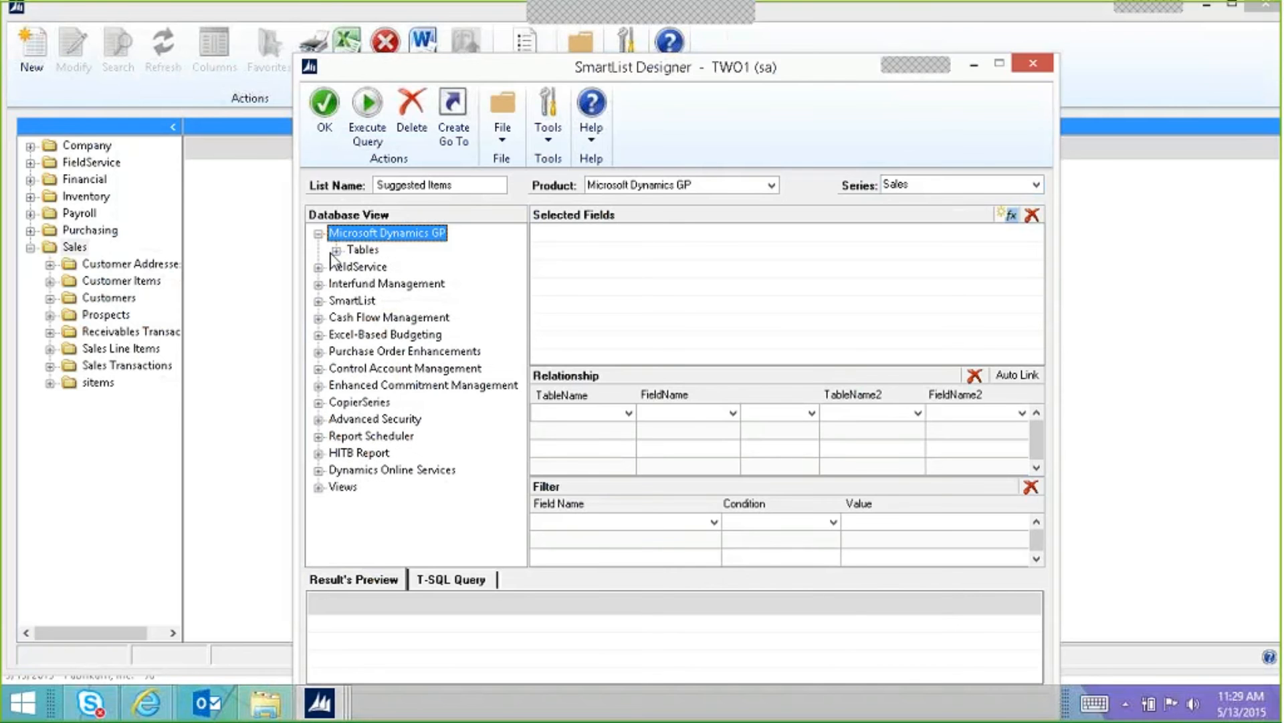
click(335, 251)
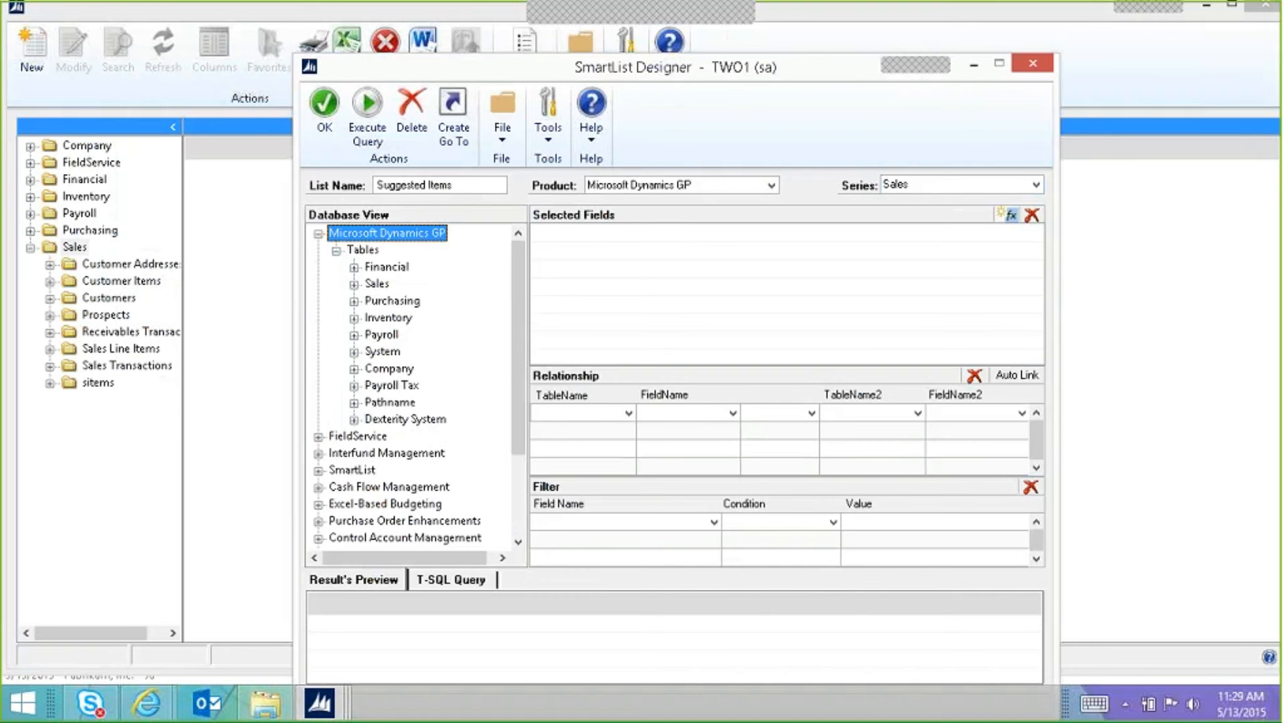
click(352, 320)
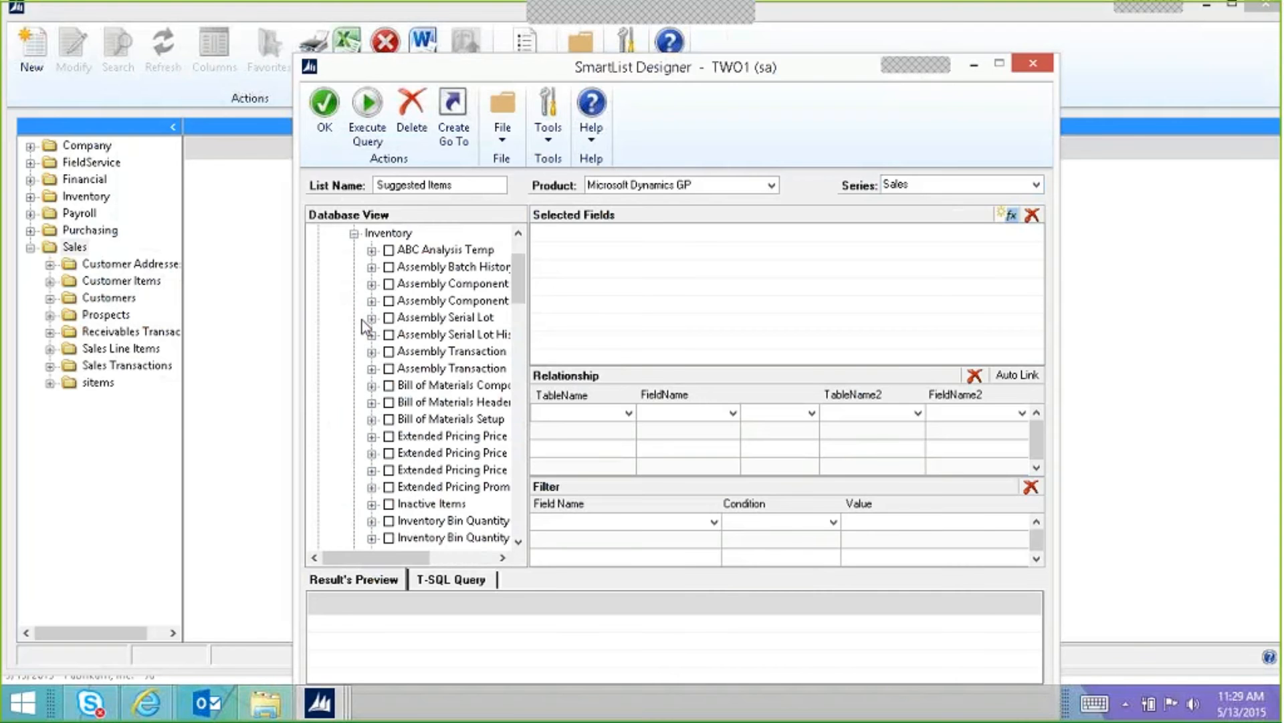
drag(529, 289, 523, 437)
drag(409, 560, 439, 567)
drag(523, 435, 515, 487)
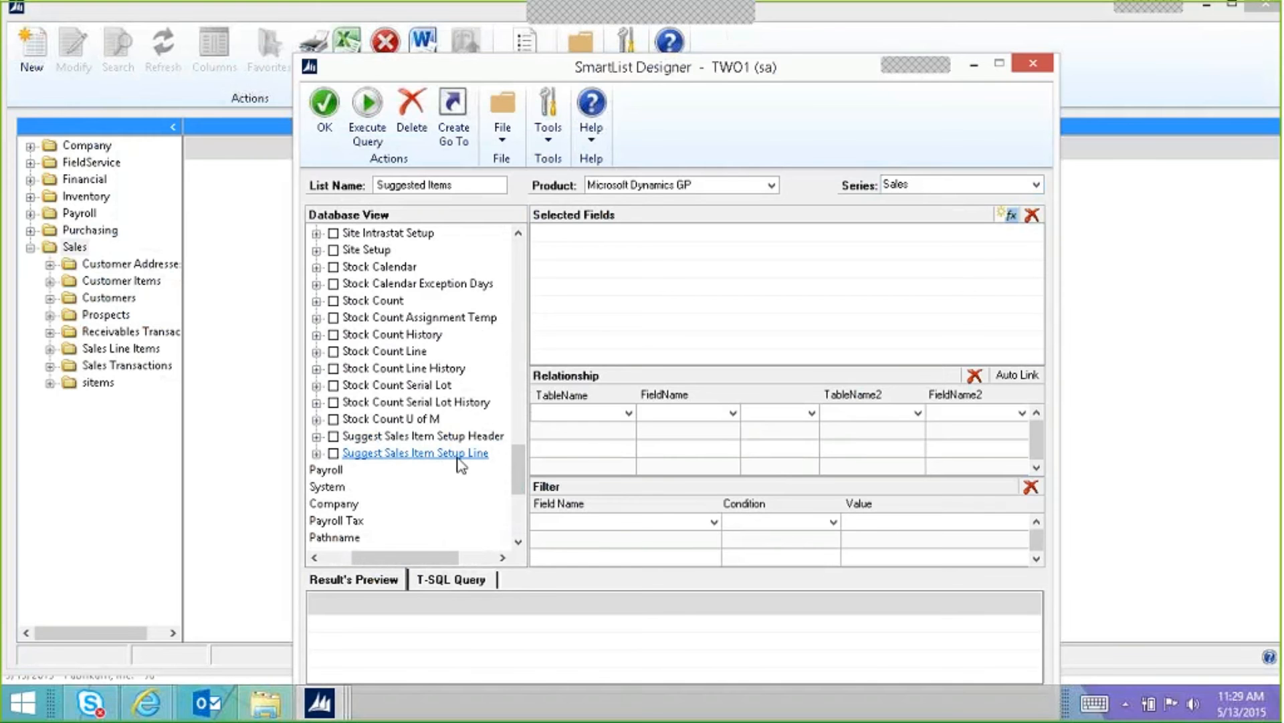
click(345, 440)
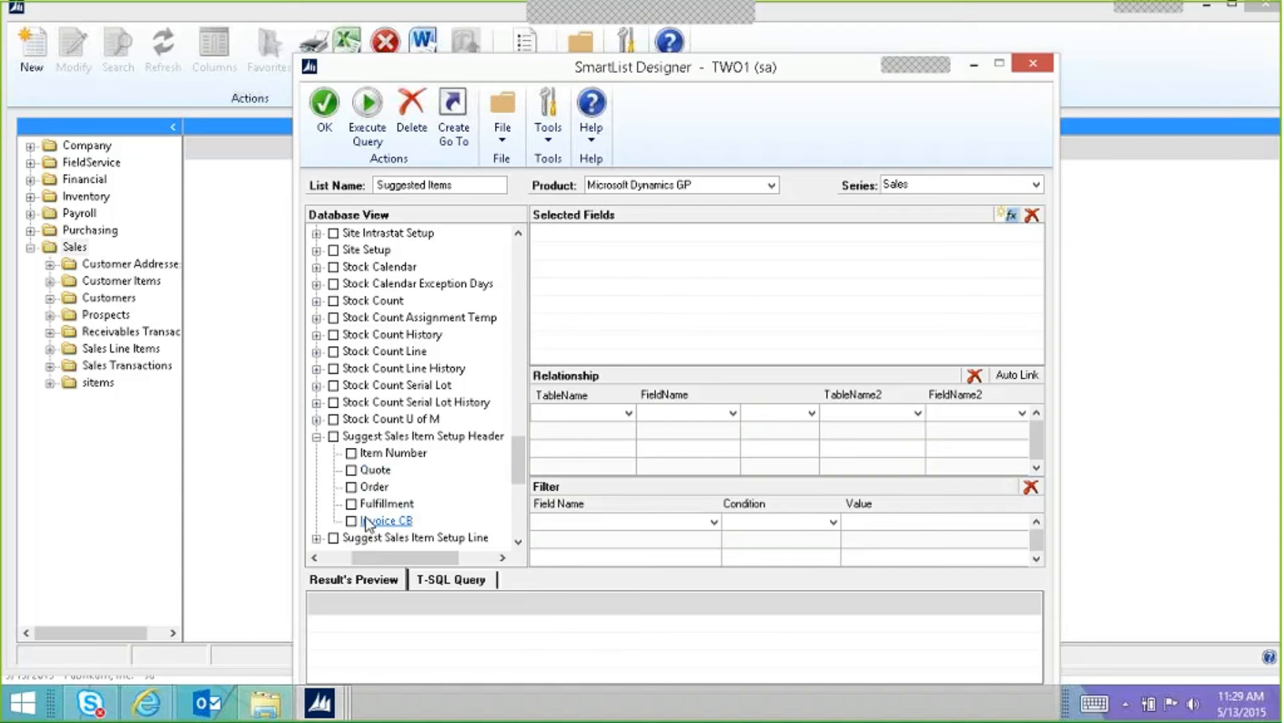
Step: Add header Item Number plus Setup Line's suggested item number, description and quantity fields
click(351, 453)
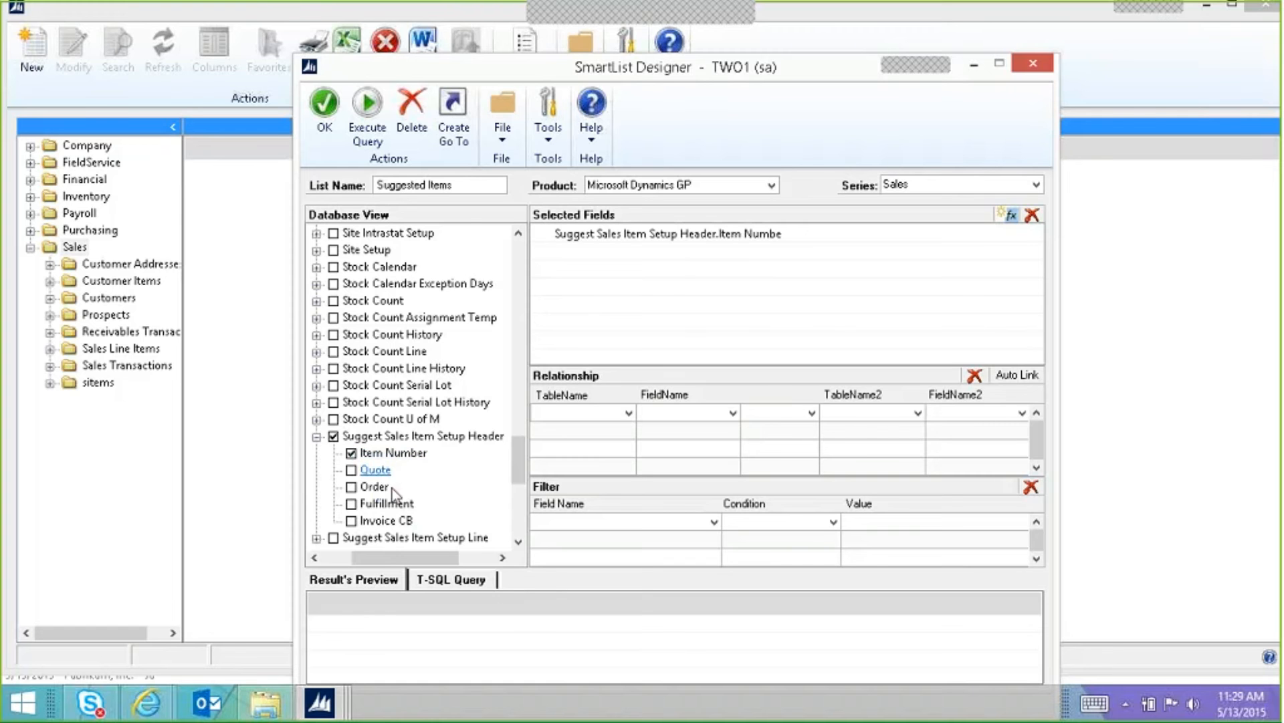
click(518, 541)
click(519, 542)
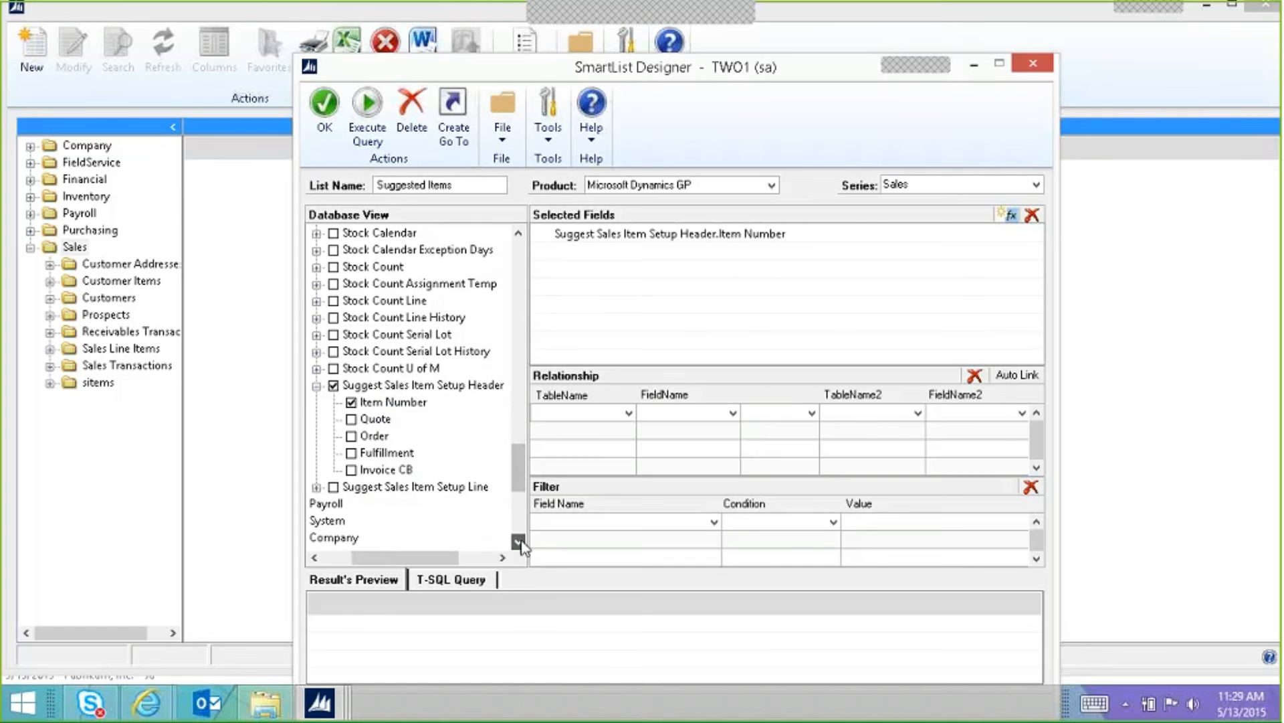
click(317, 487)
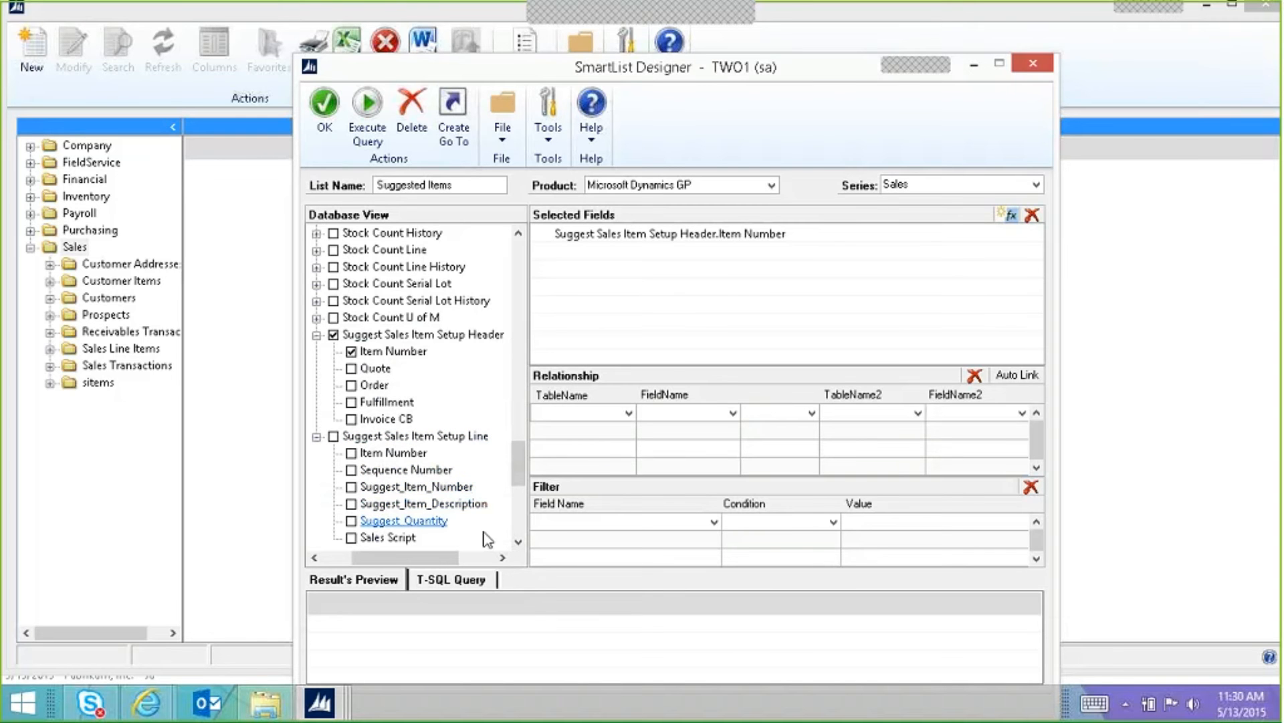
scroll(484, 538, down, 2)
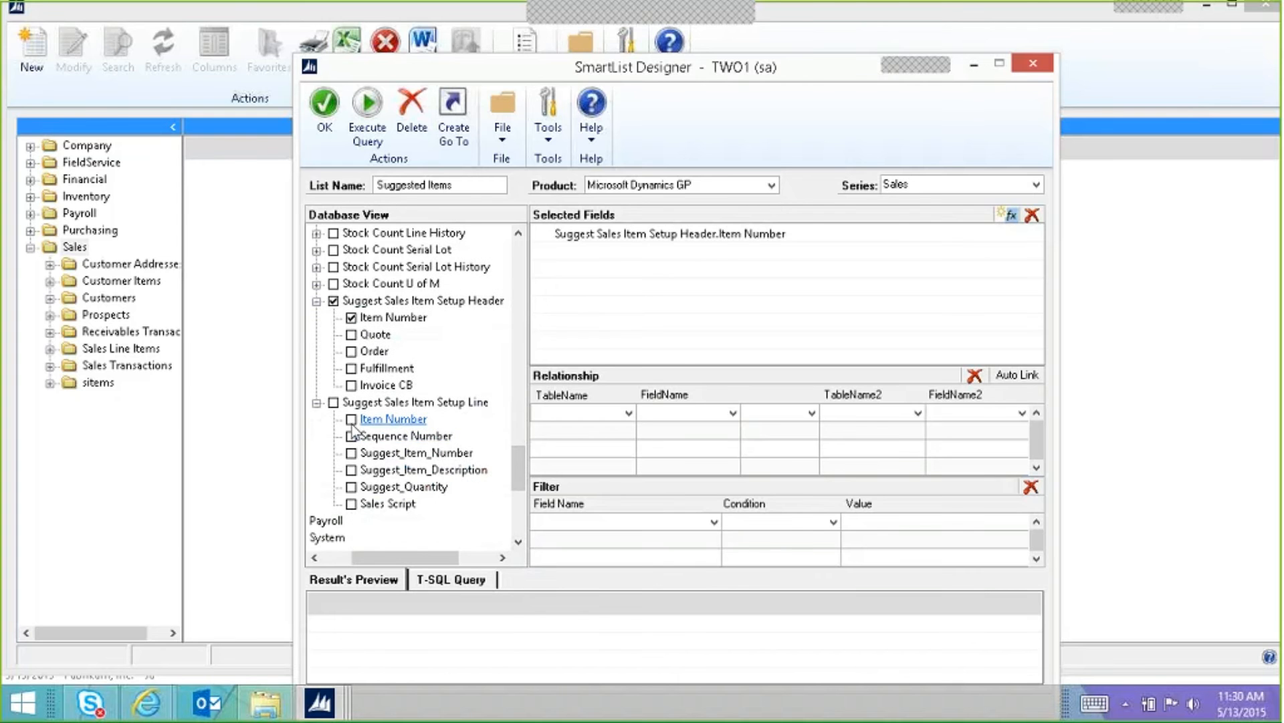
click(351, 453)
click(352, 471)
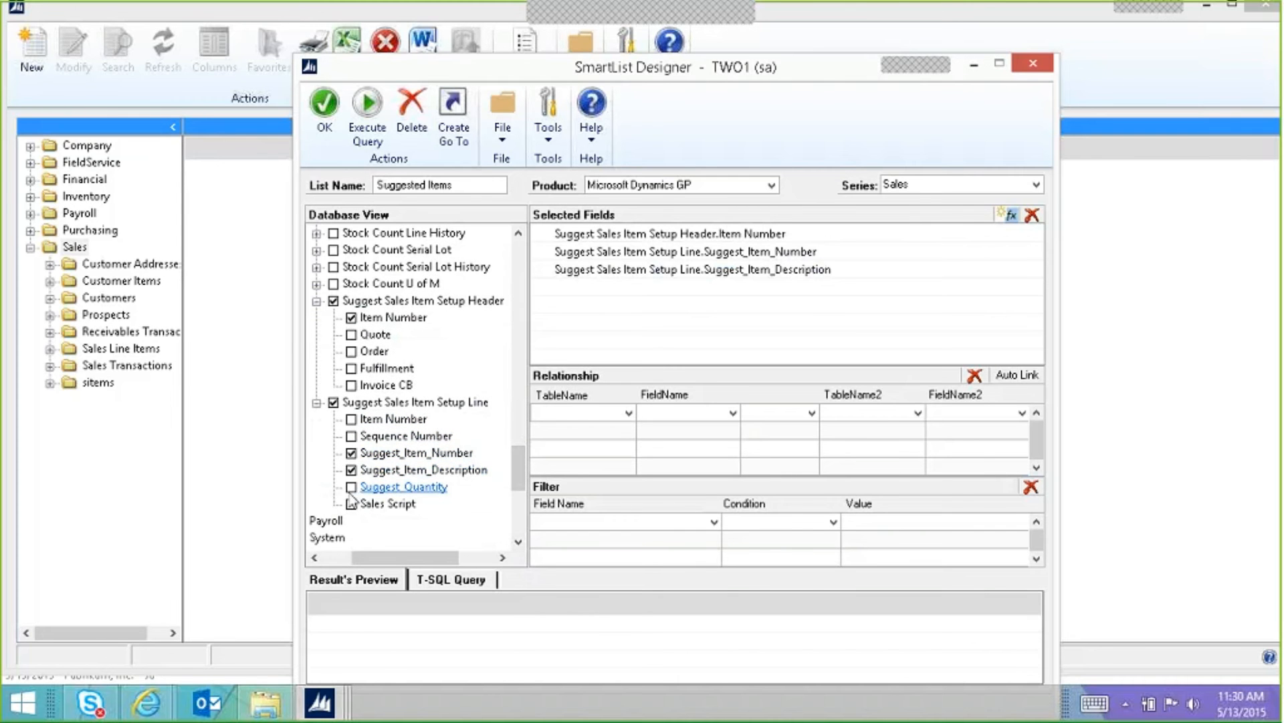
click(351, 488)
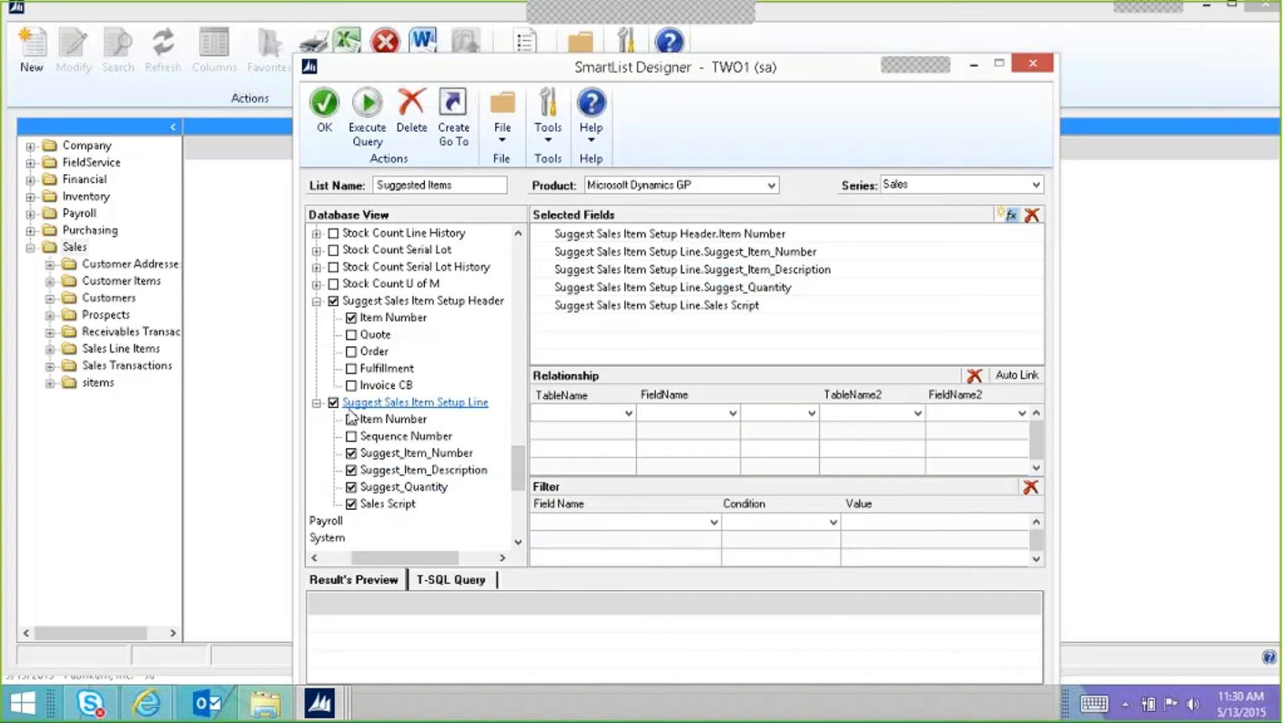
Step: Start the relationship from the setup header's Item Number as an Inner Join
click(614, 418)
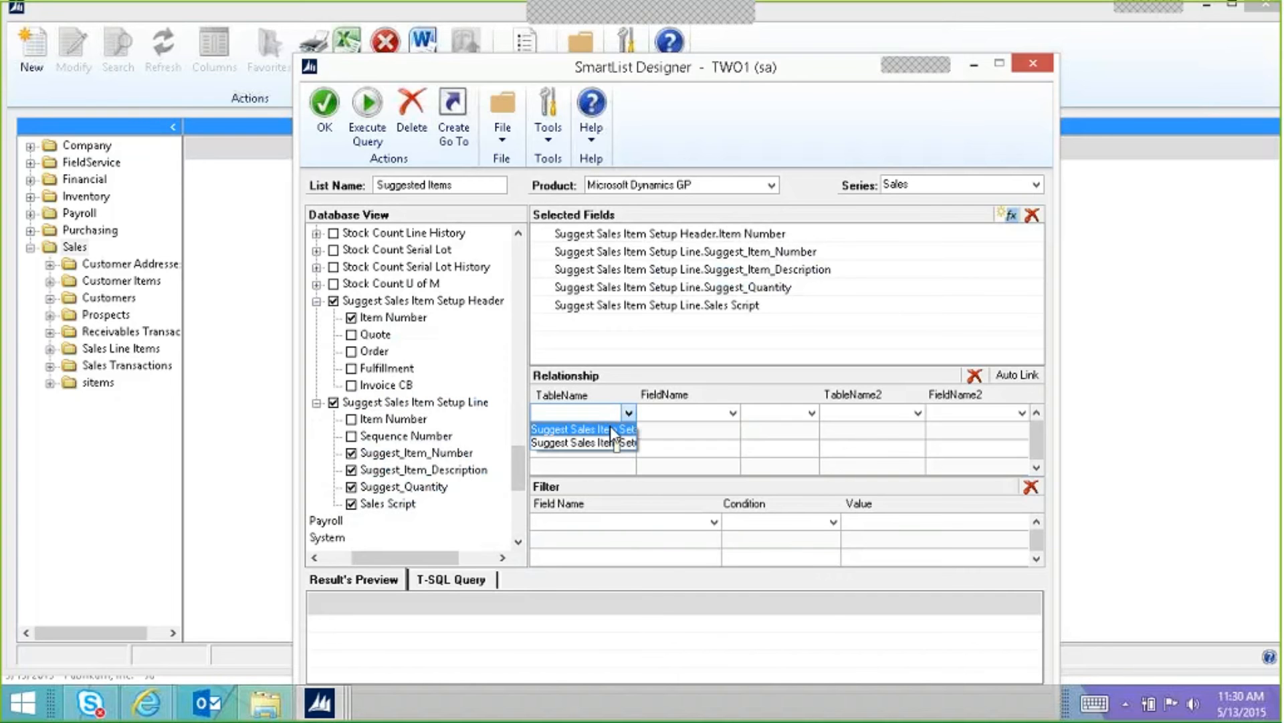
click(610, 428)
click(681, 414)
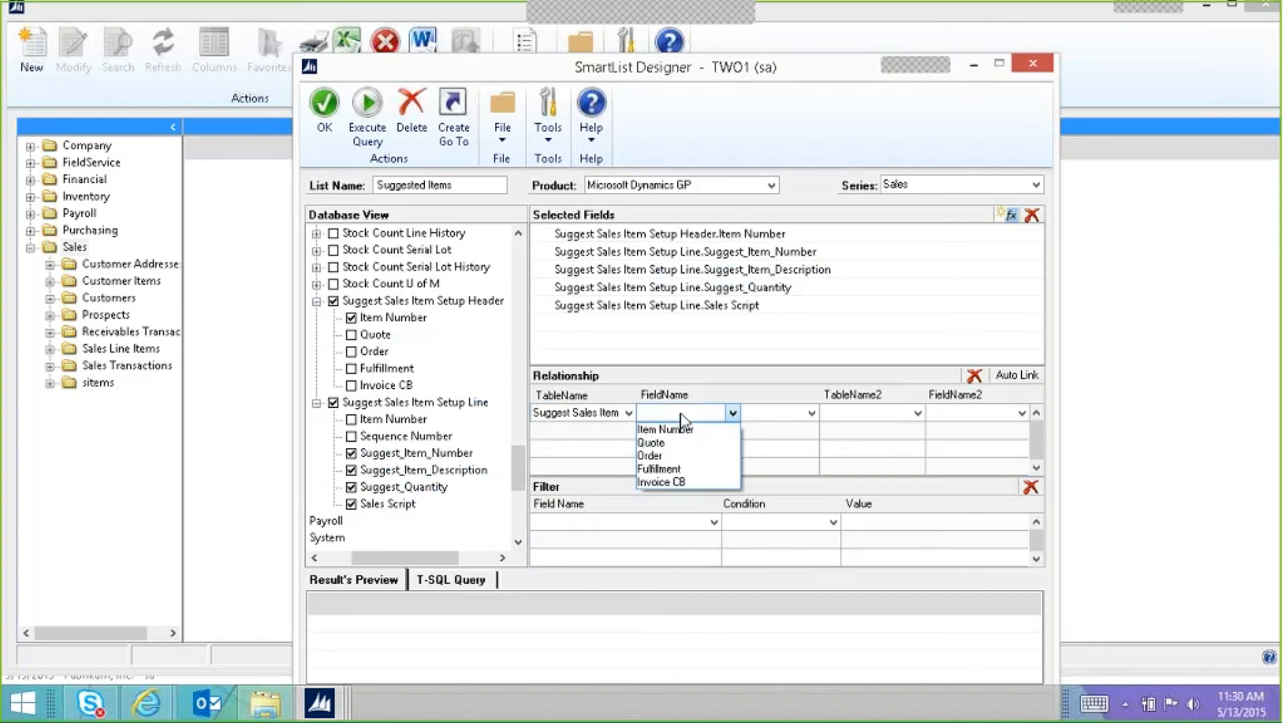
click(675, 432)
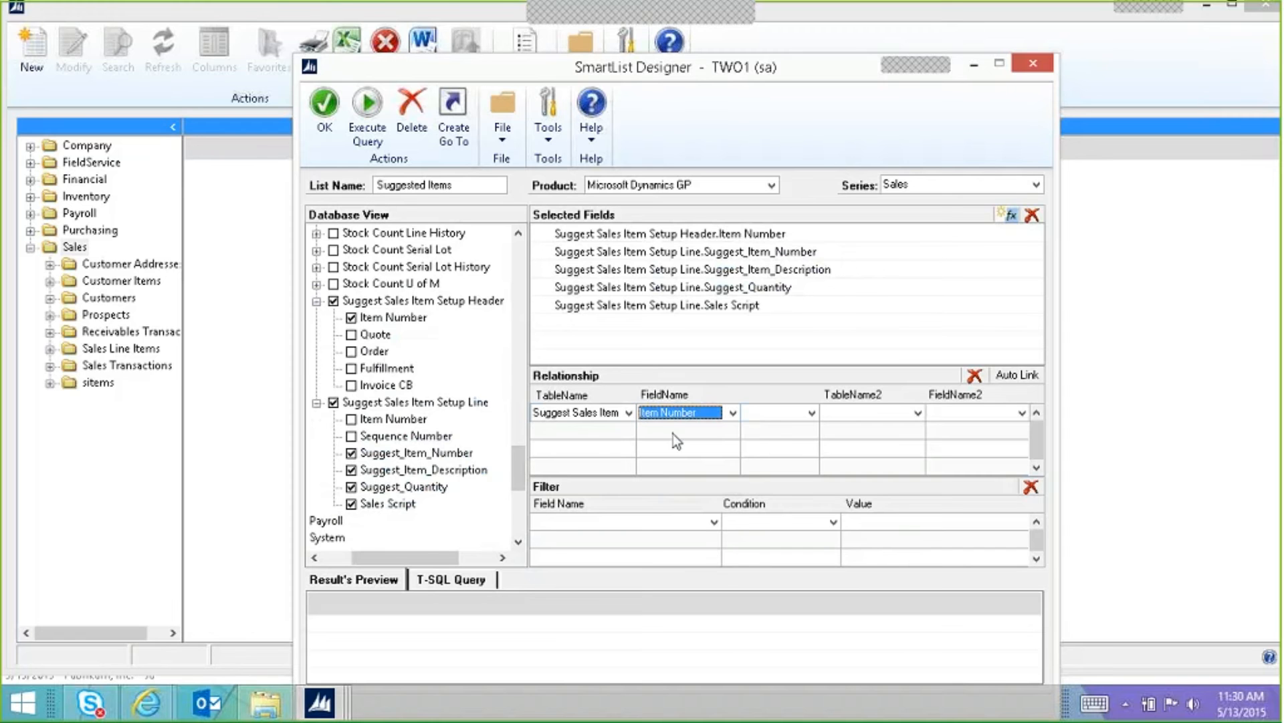
click(771, 414)
click(774, 443)
Step: Join to the Setup Line's Item Number and execute the query to preview rows
click(917, 413)
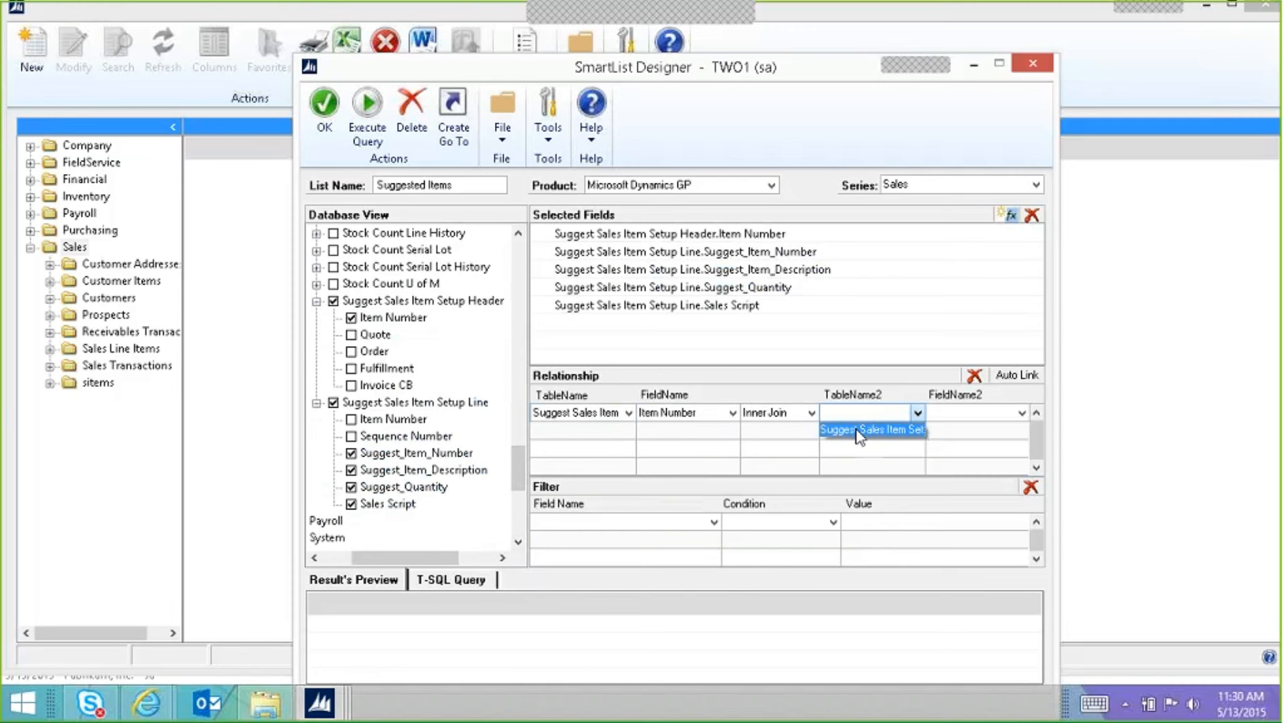
click(866, 426)
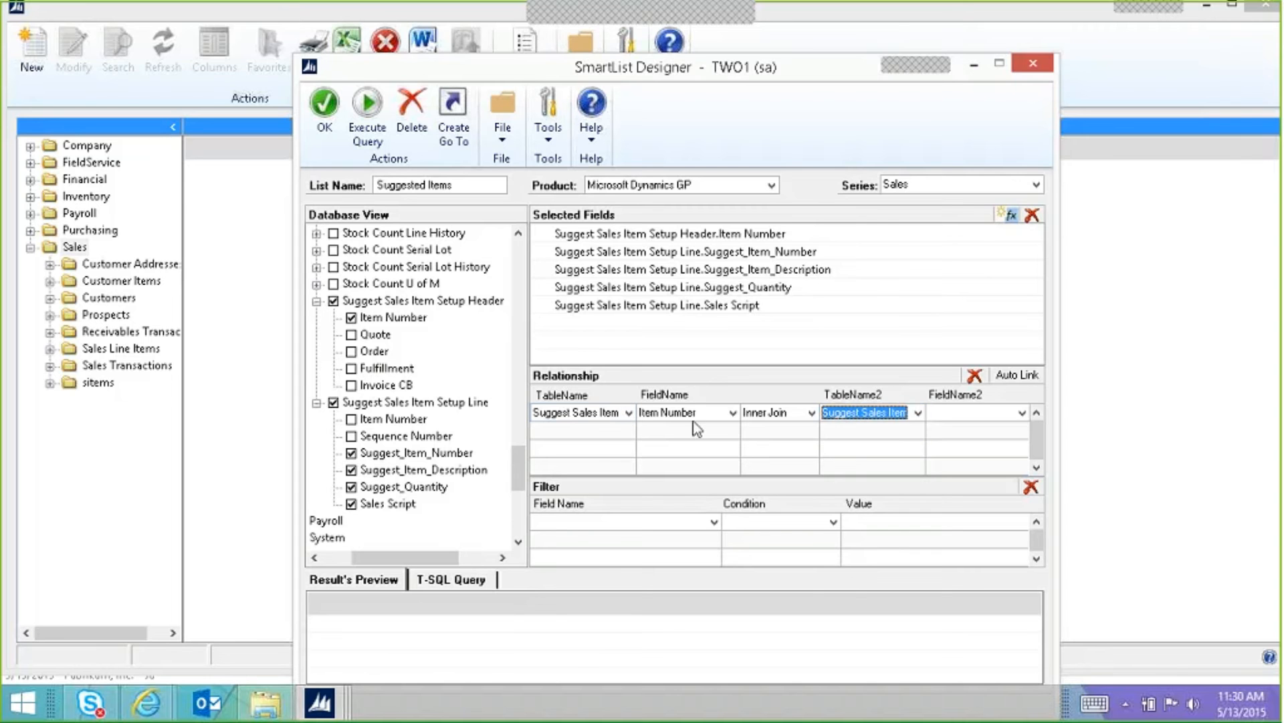
click(863, 414)
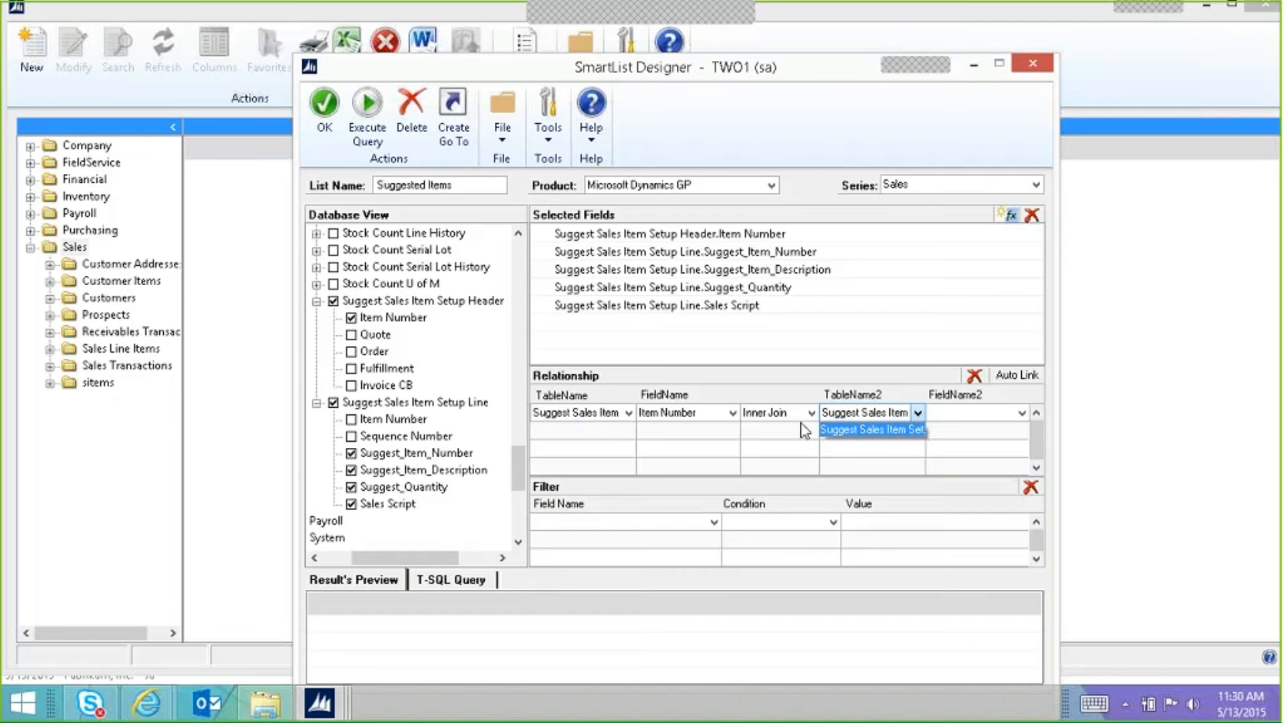
click(863, 430)
click(977, 415)
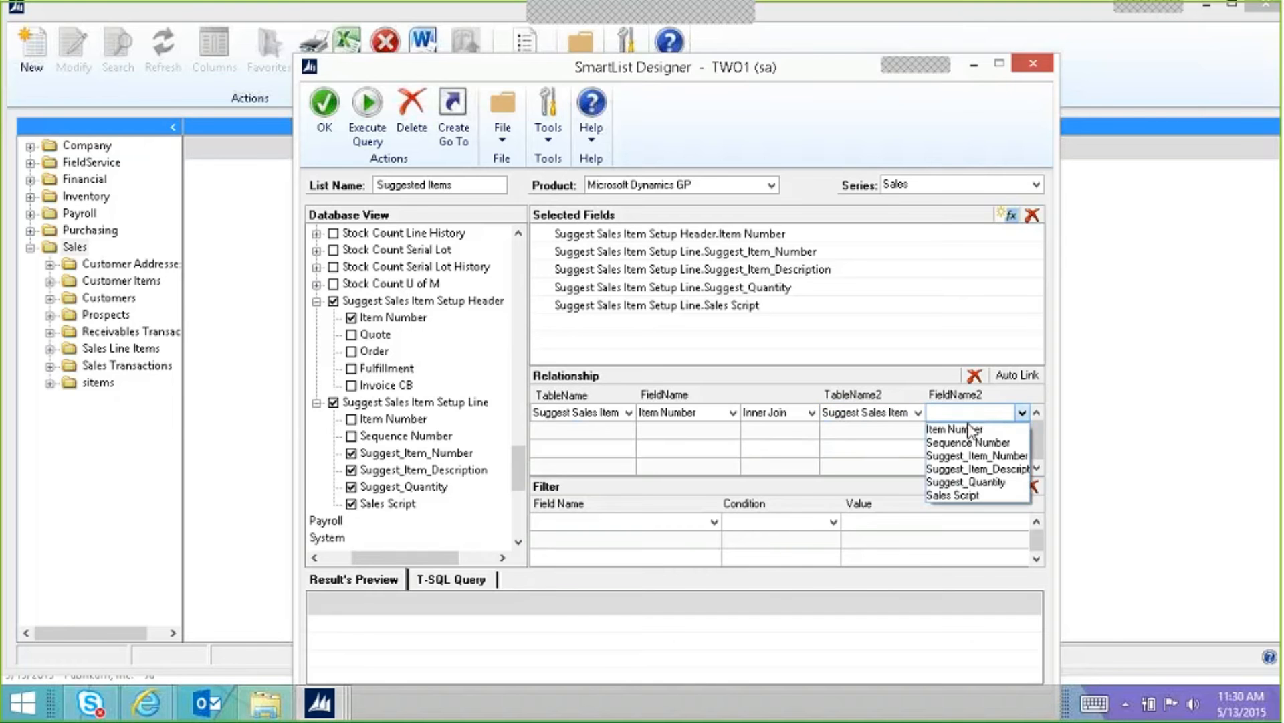
click(963, 426)
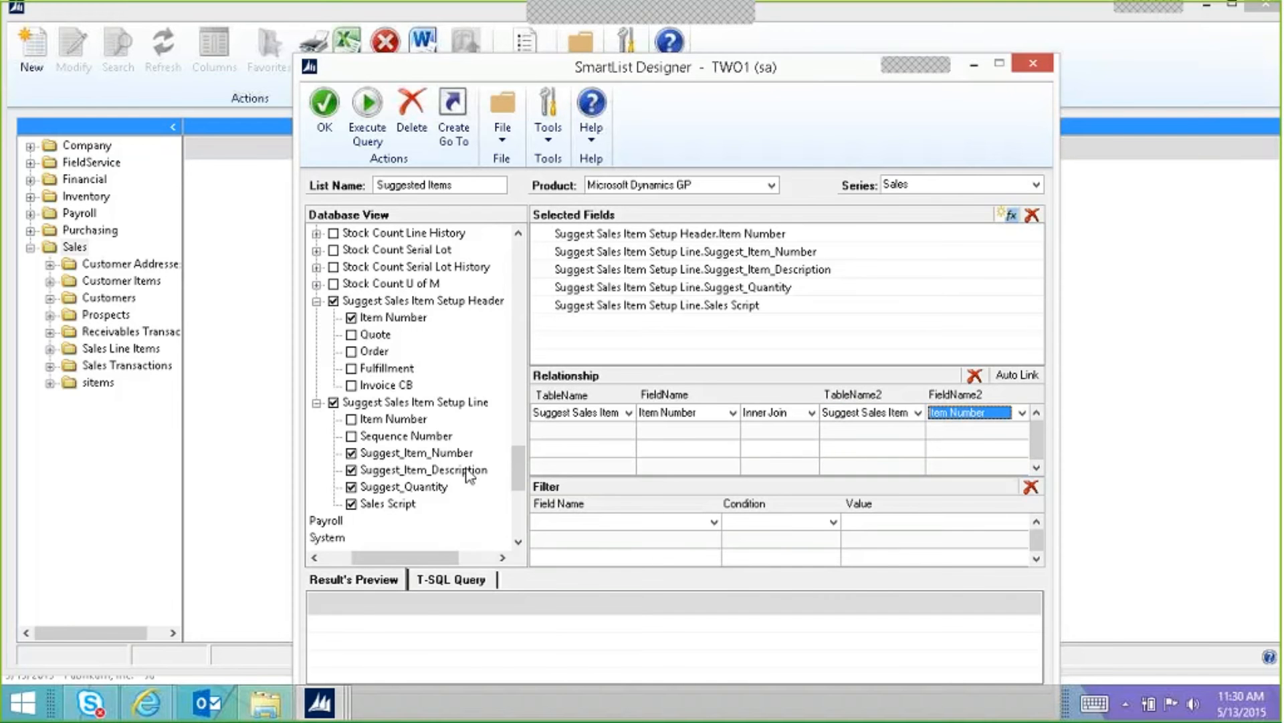
click(379, 142)
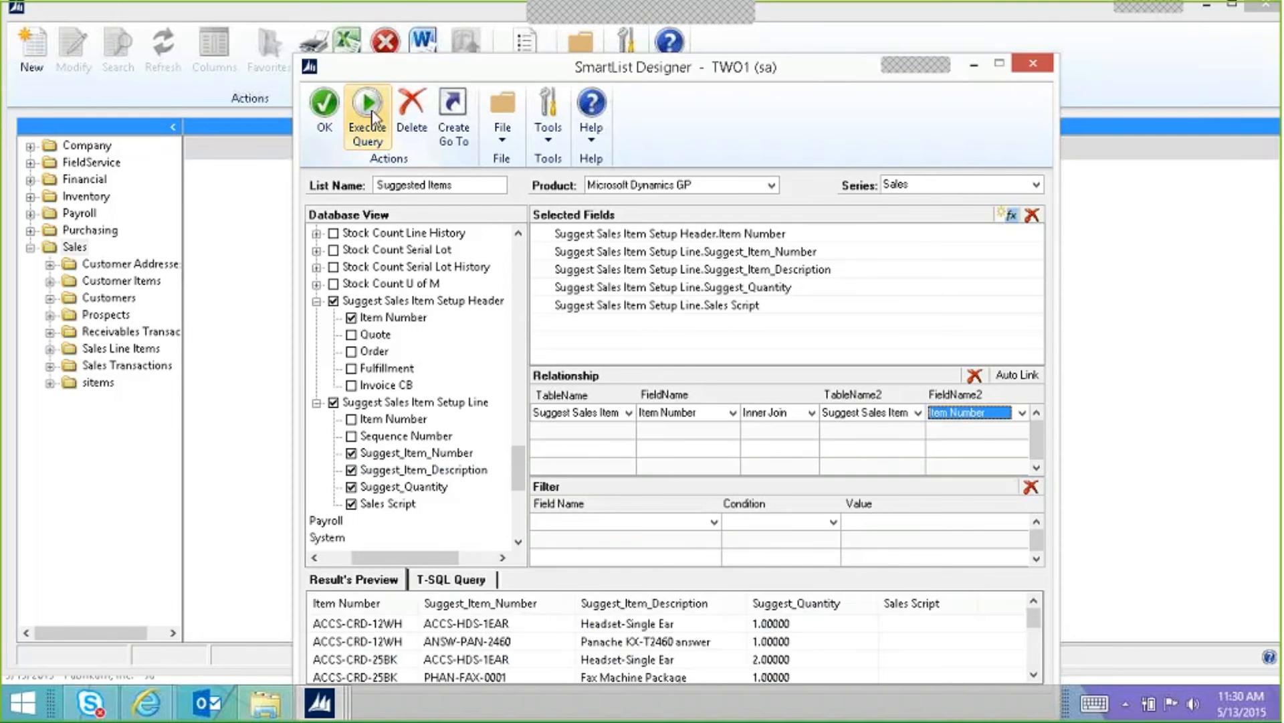
drag(435, 67, 404, 22)
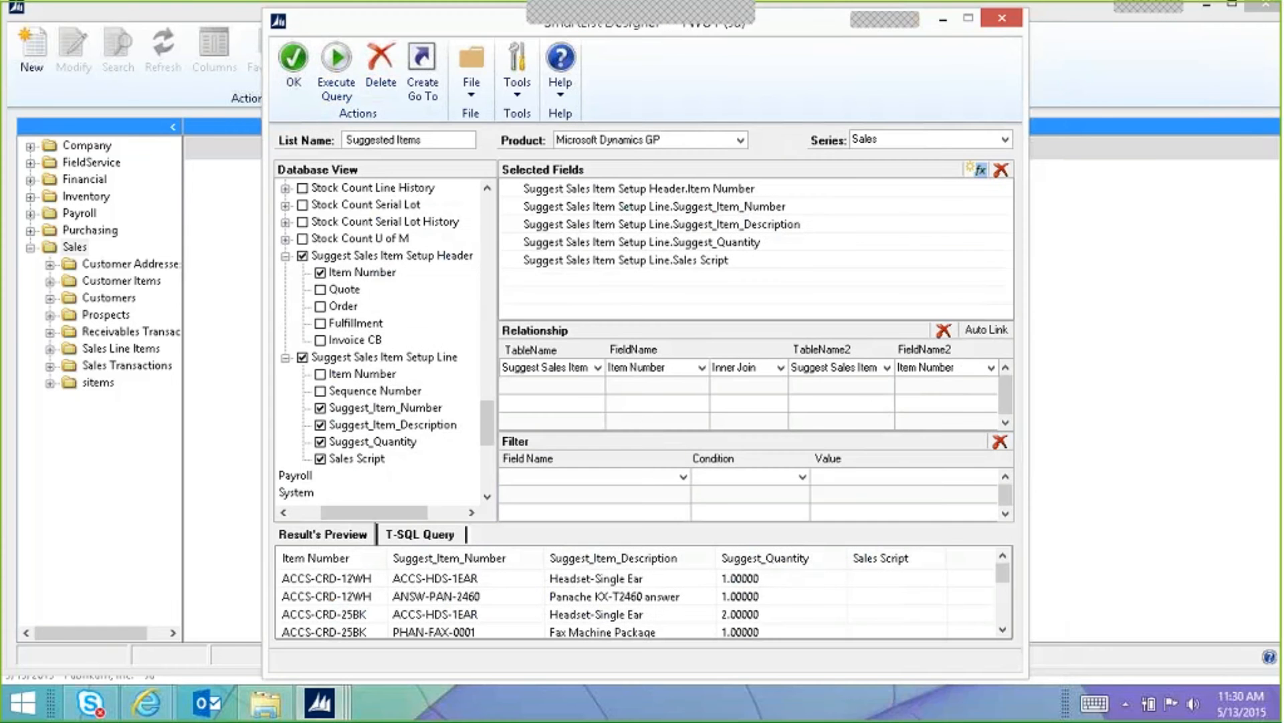
click(309, 585)
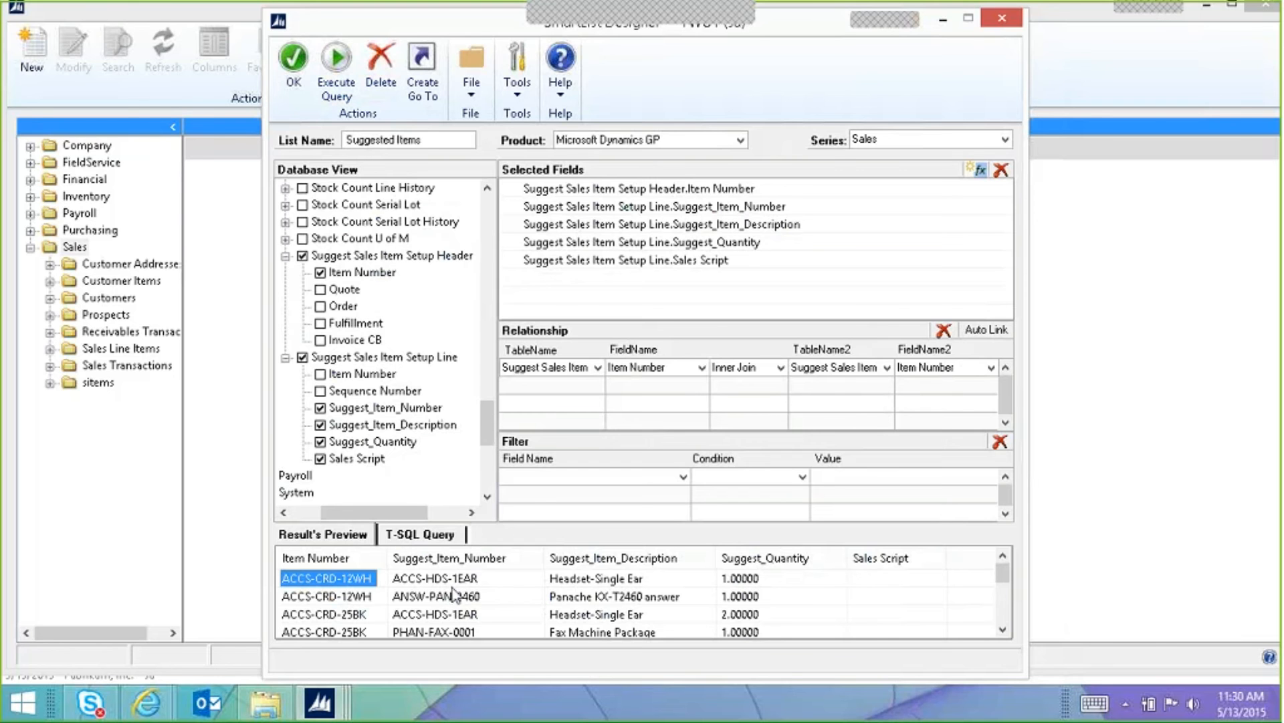
drag(1003, 577, 1003, 609)
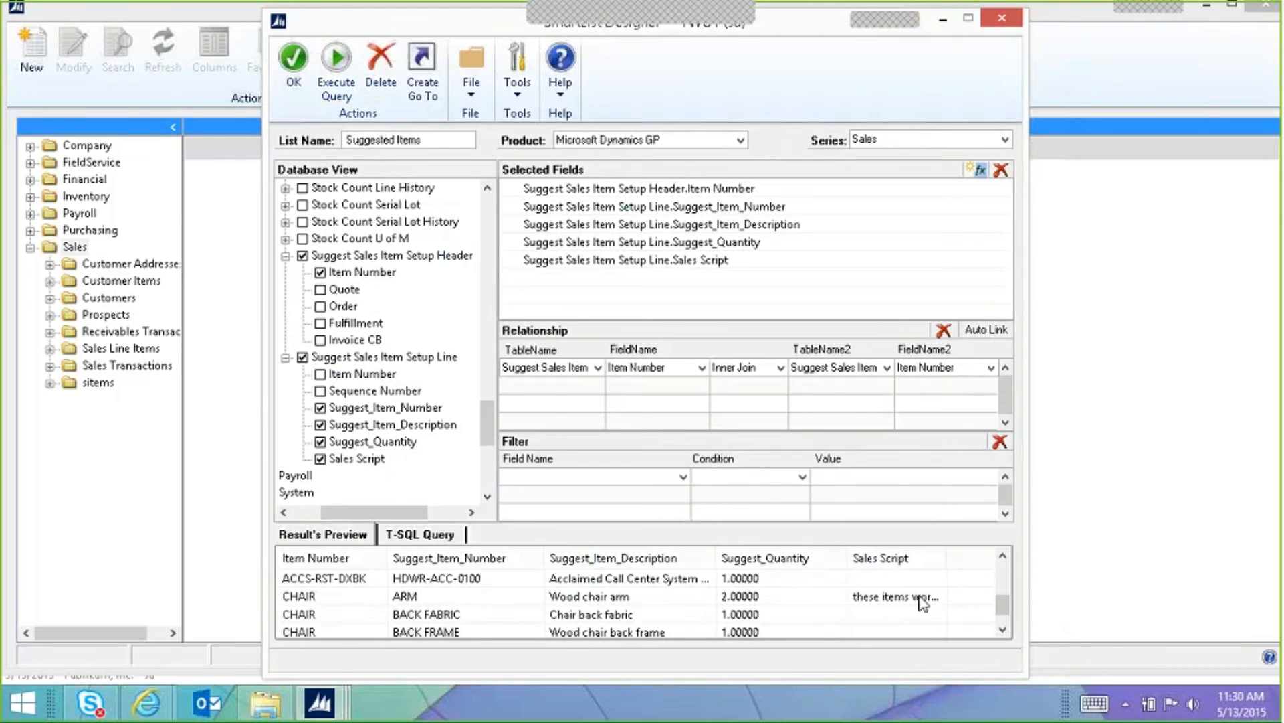
scroll(1005, 615, down, 1)
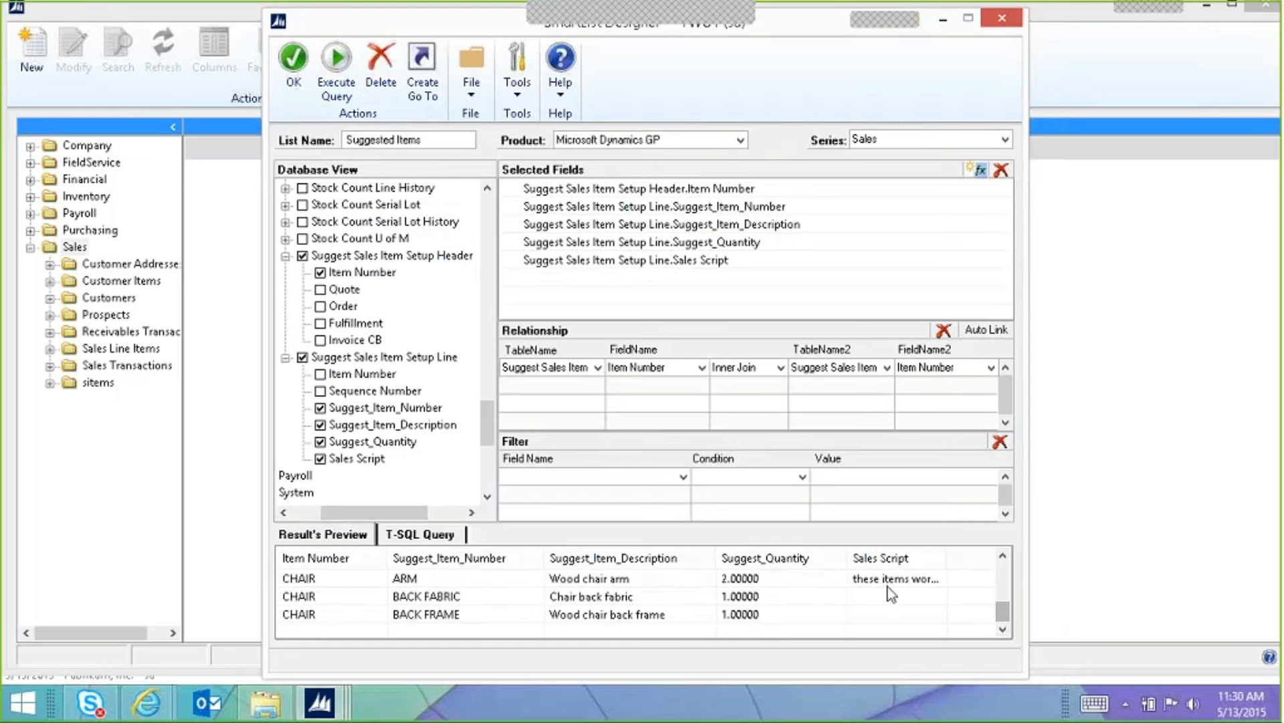
Step: Save the Suggested Items SmartList and widen the Sales Script column to show full text
click(295, 67)
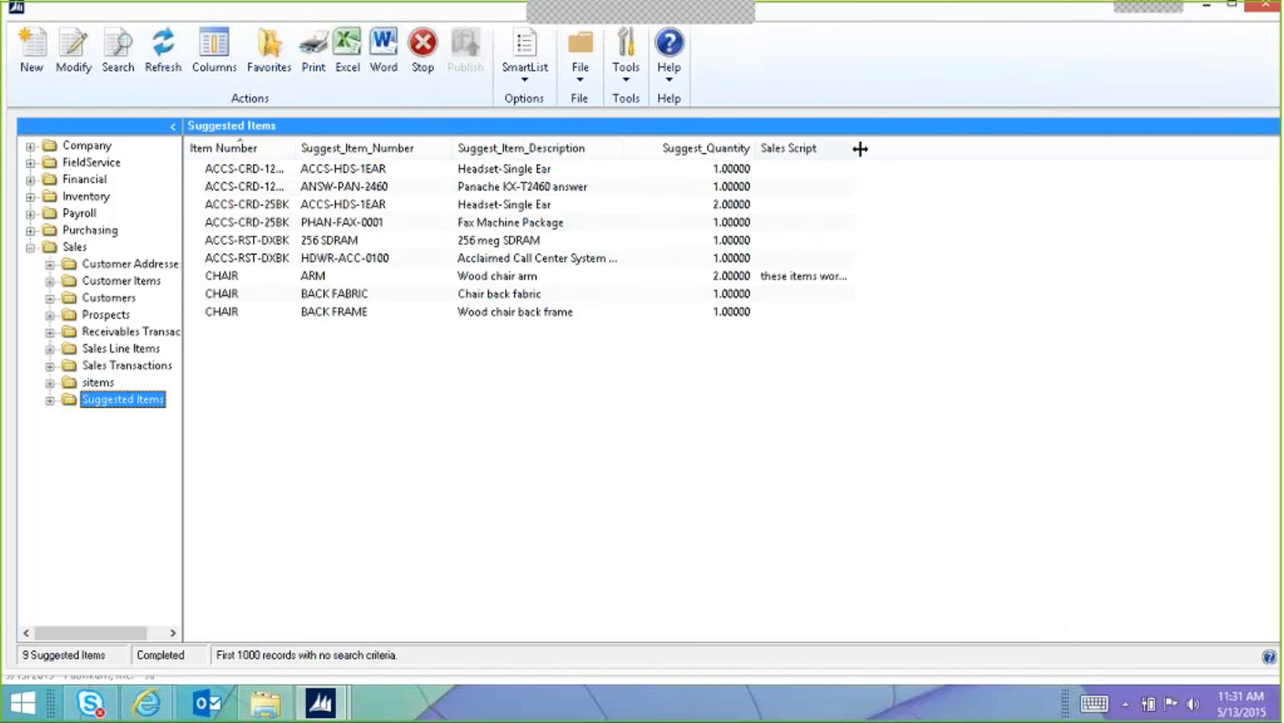
drag(855, 150, 1061, 138)
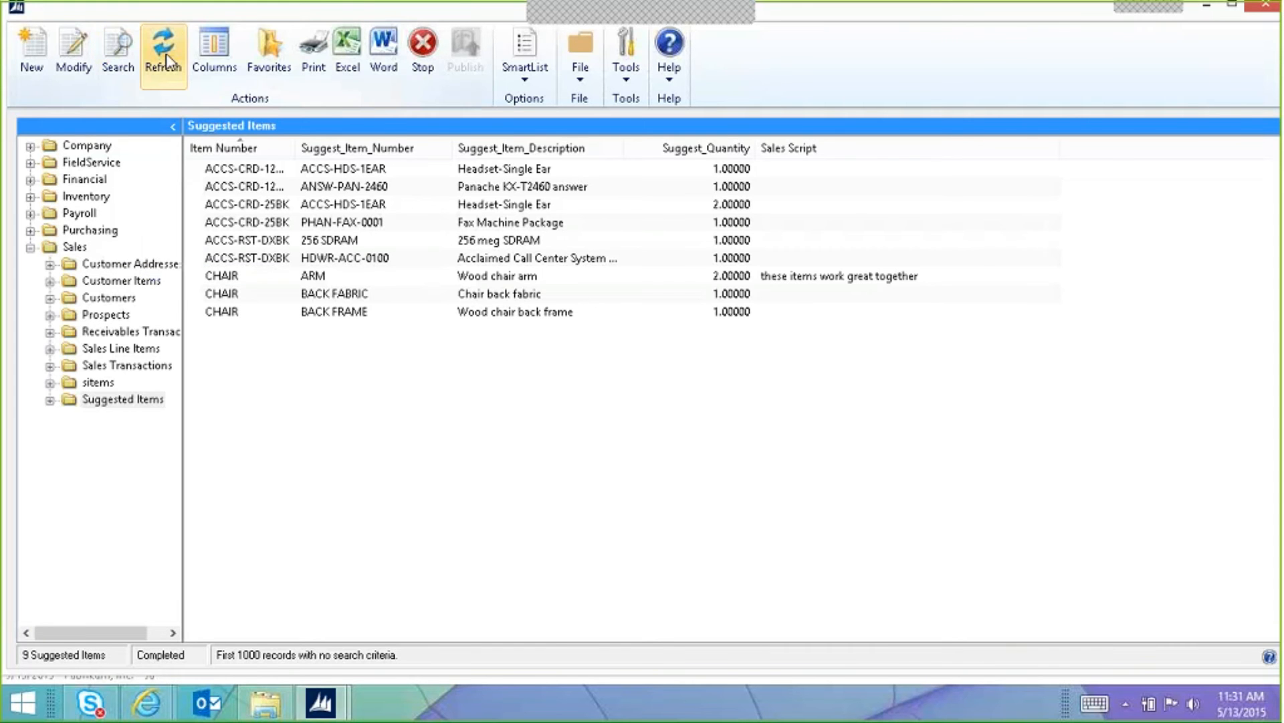
click(214, 51)
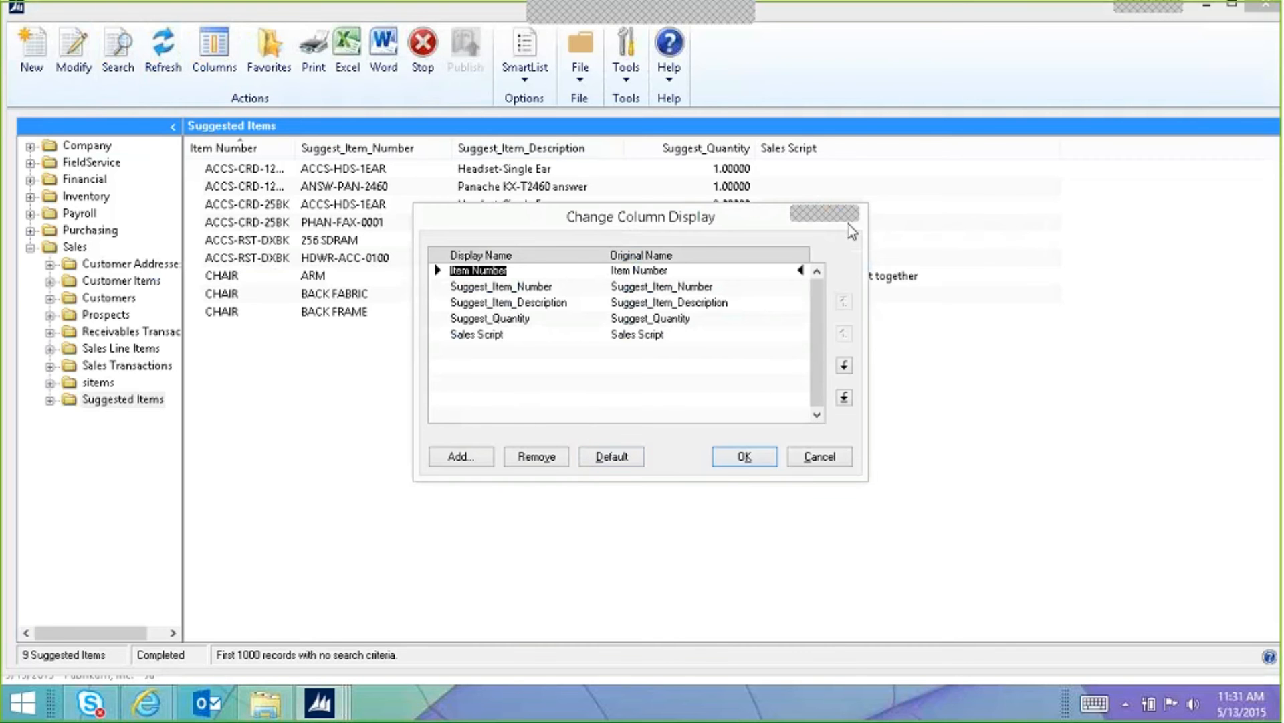
Step: Cancel Change Column Display, check the SmartList menu, and expand the Inventory folder
click(819, 457)
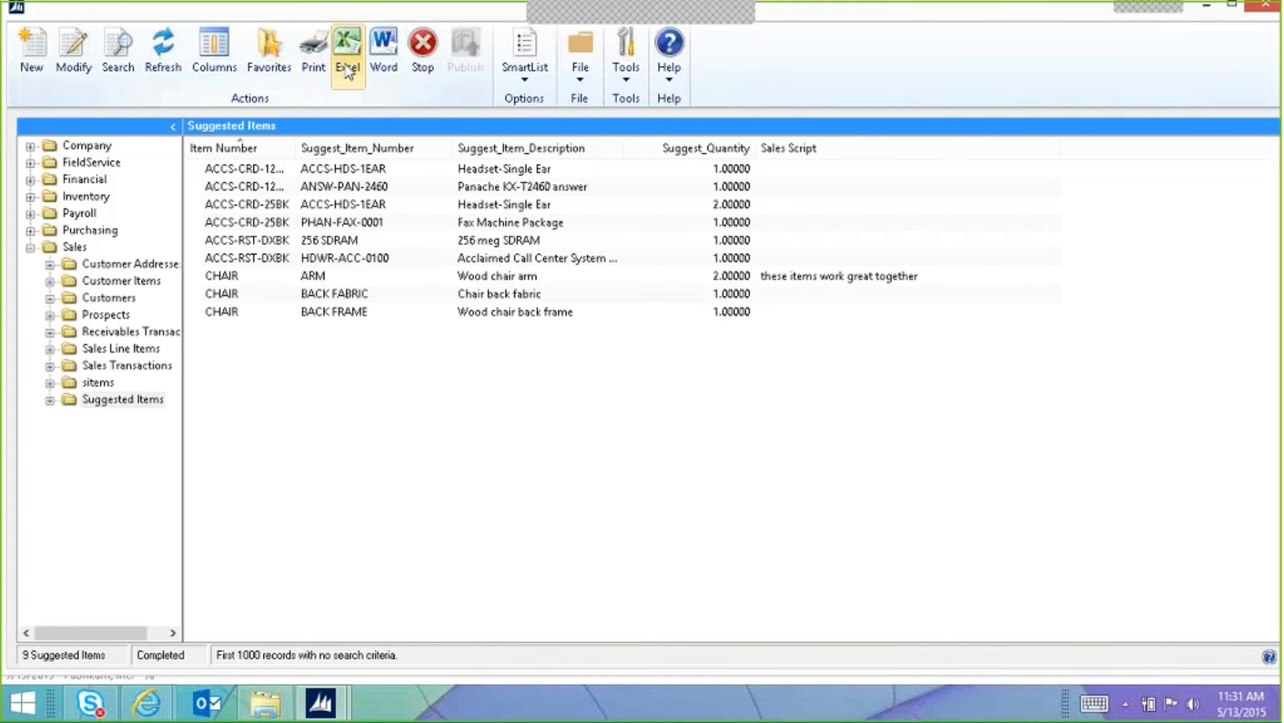
click(514, 81)
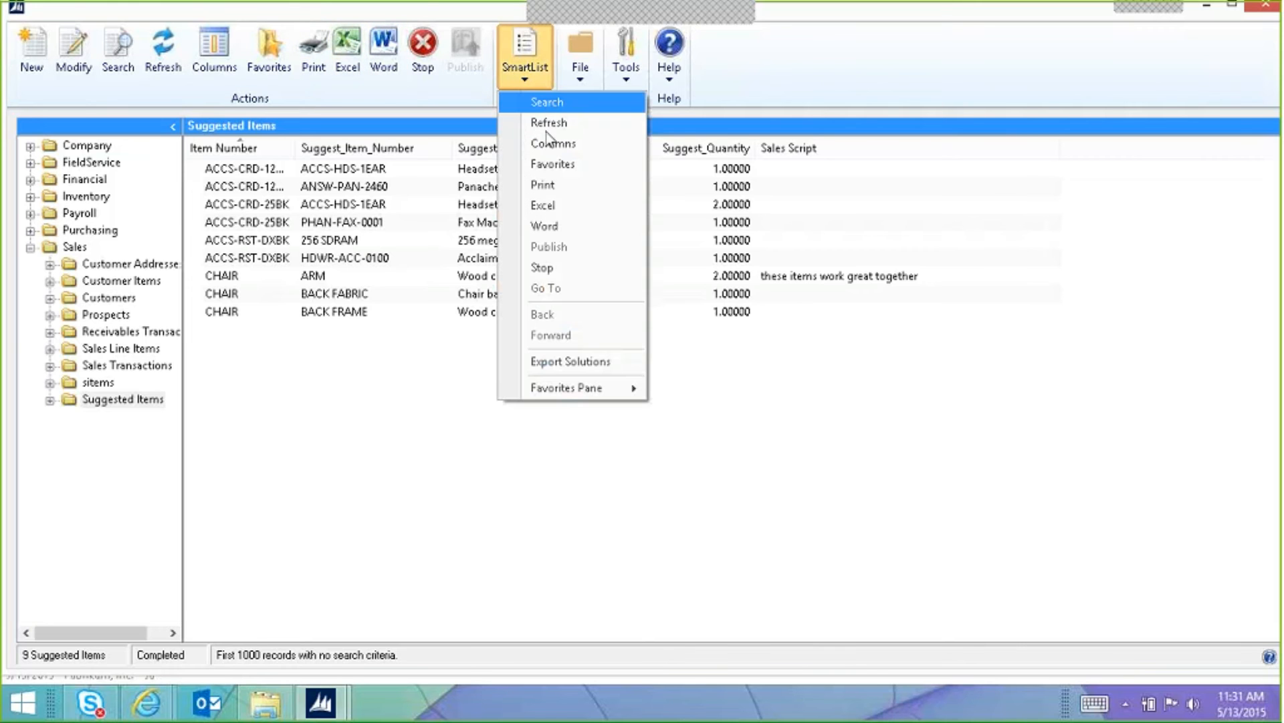
click(621, 393)
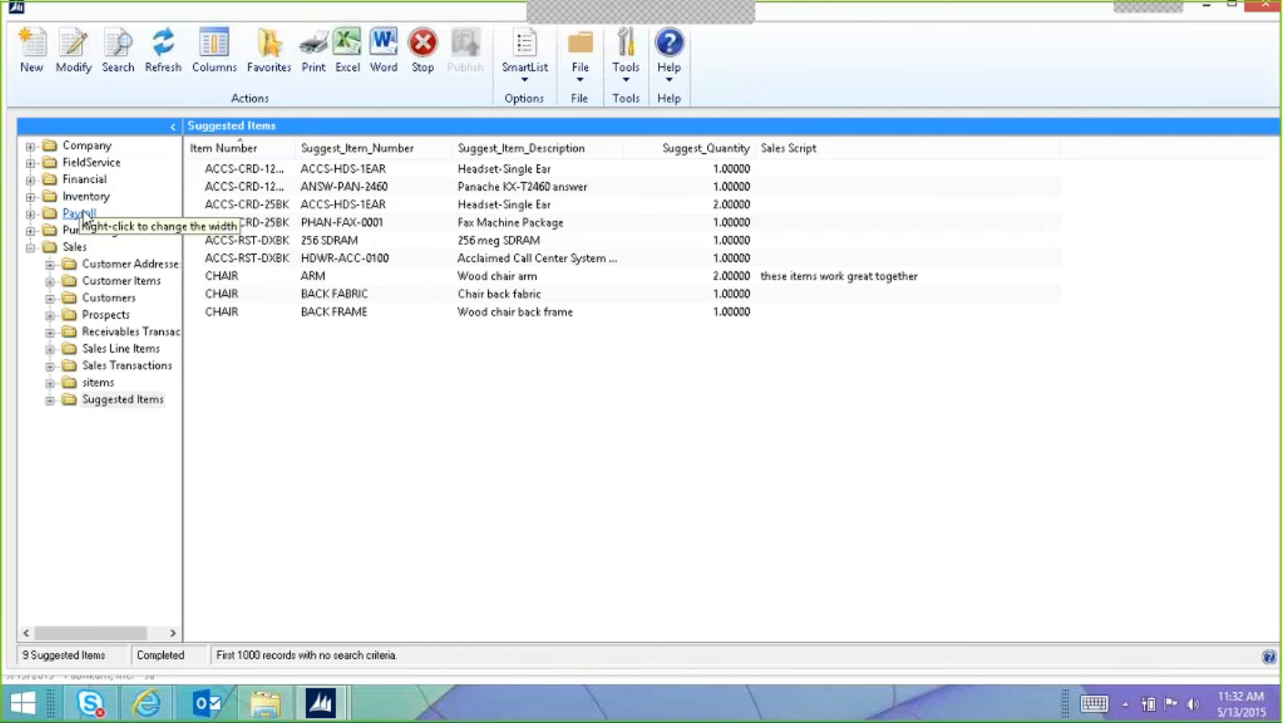
click(30, 197)
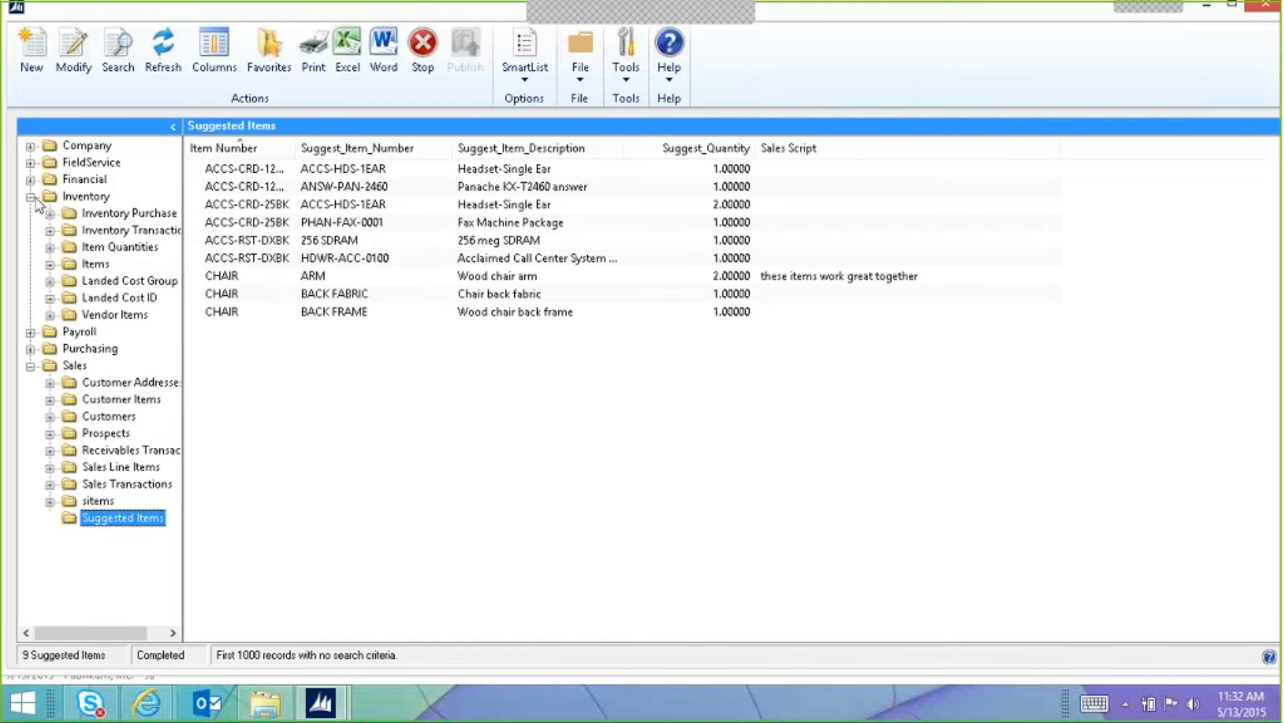
Step: Open the Inventory Items SmartList and browse its available columns without adding any
click(97, 265)
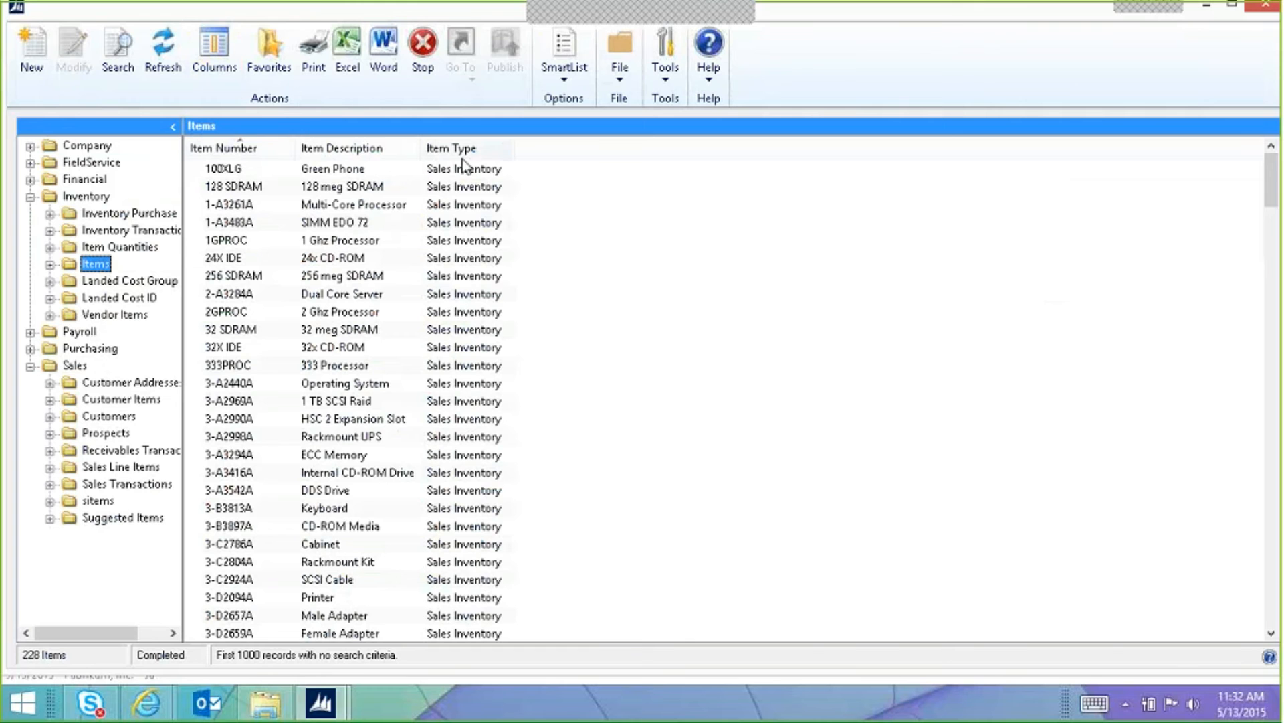
click(215, 49)
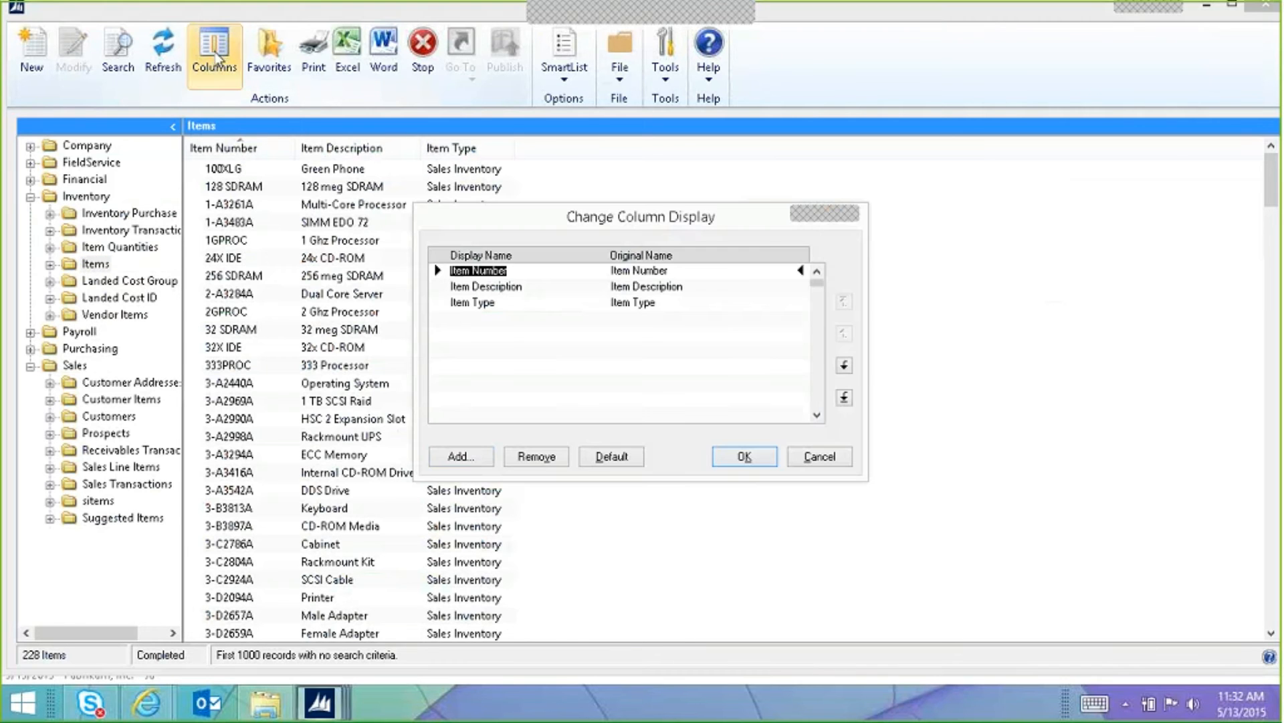
click(482, 456)
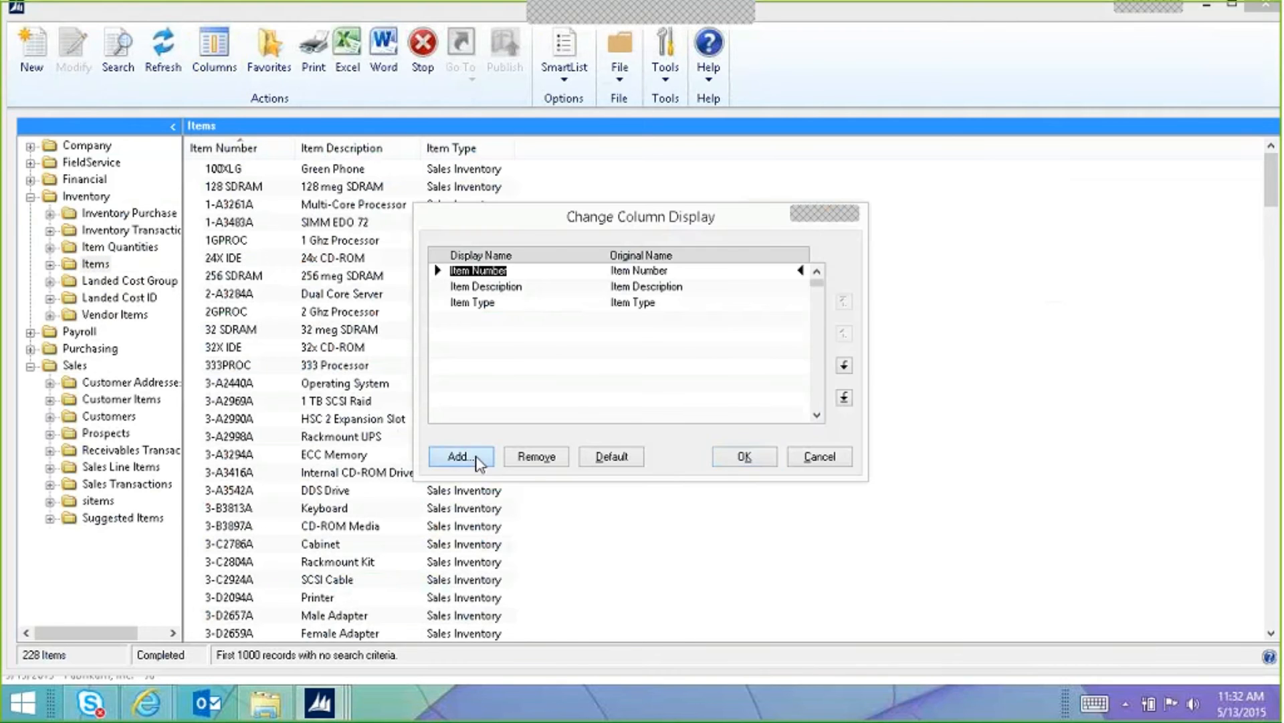
mouse_move(798, 306)
mouse_down()
mouse_move(817, 420)
mouse_move(810, 305)
mouse_up()
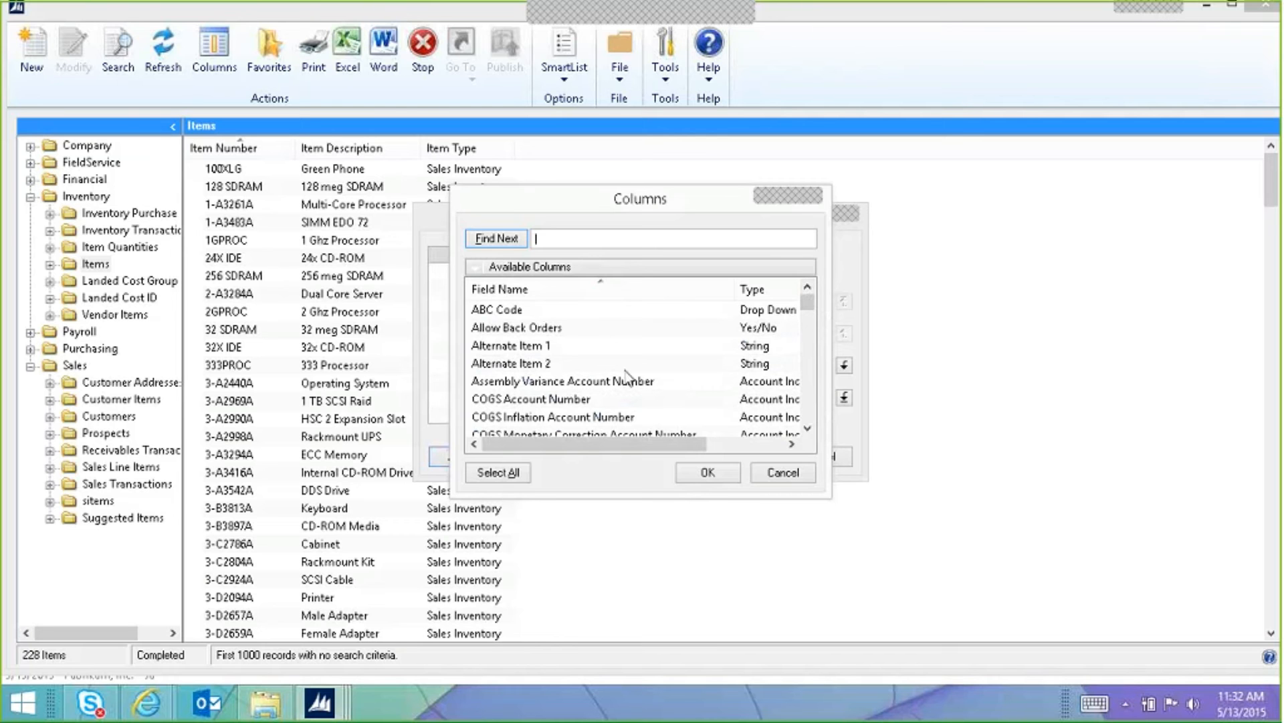
click(781, 475)
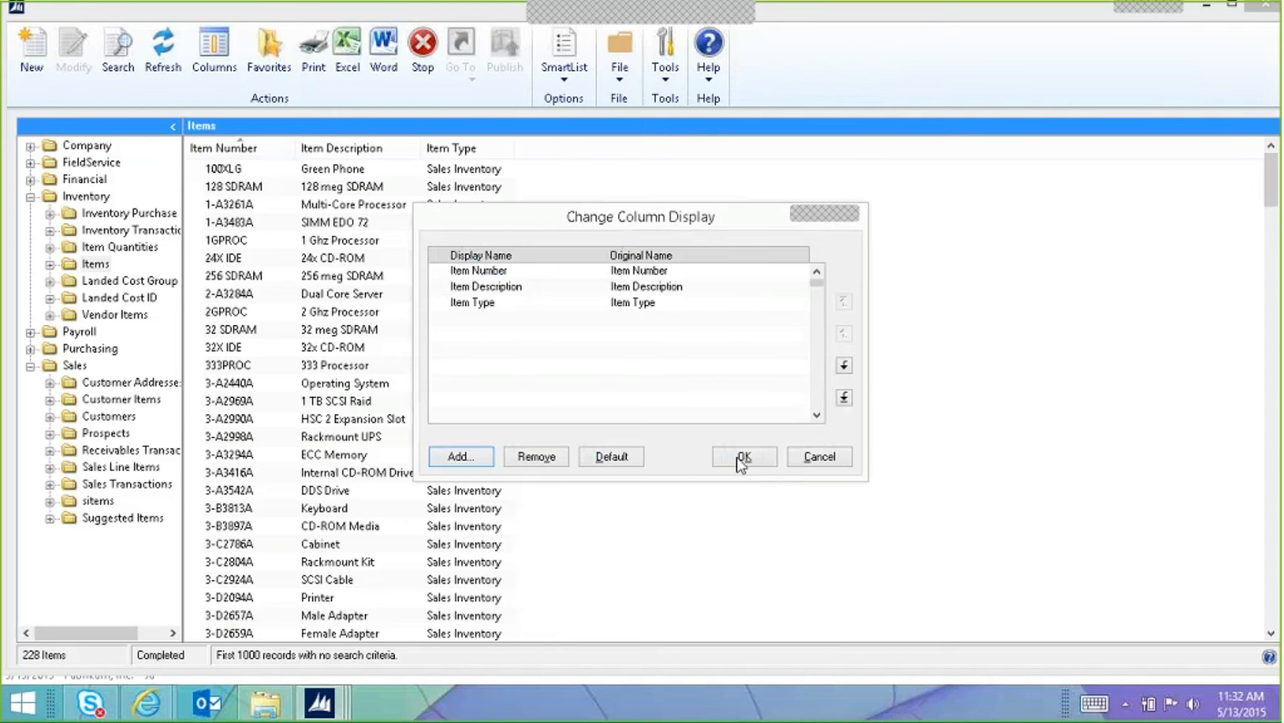
click(833, 457)
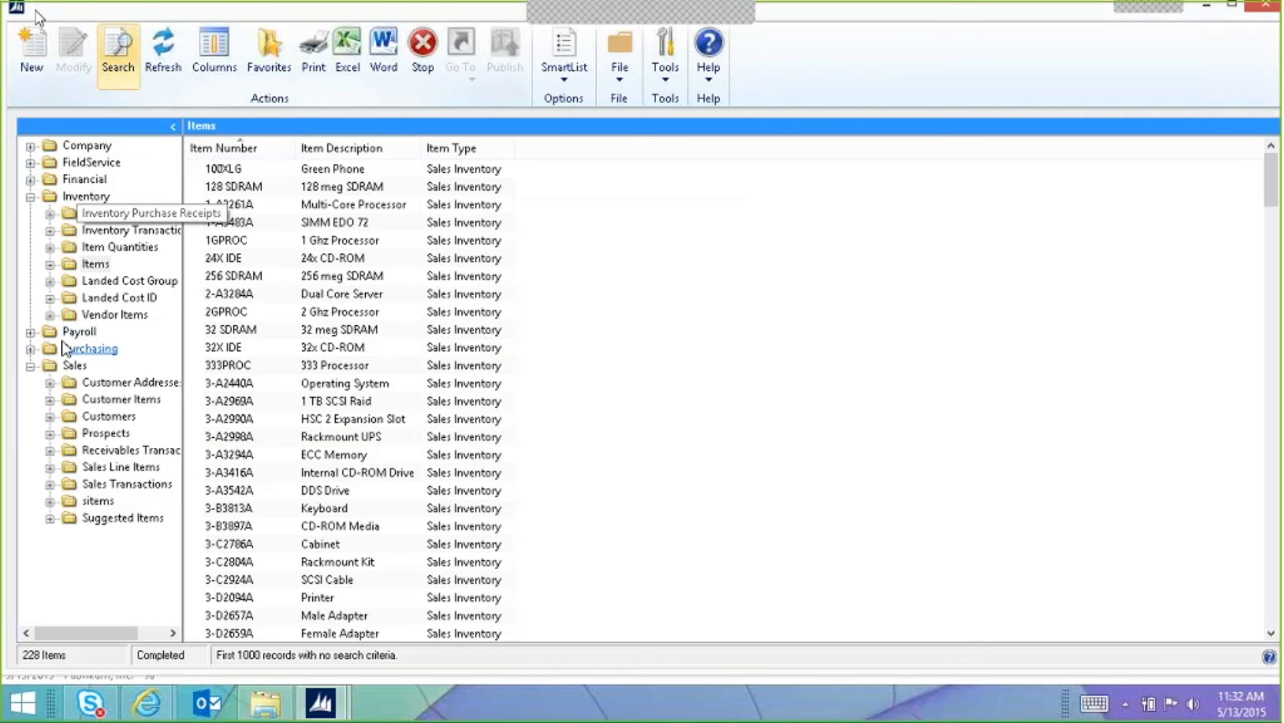
click(95, 263)
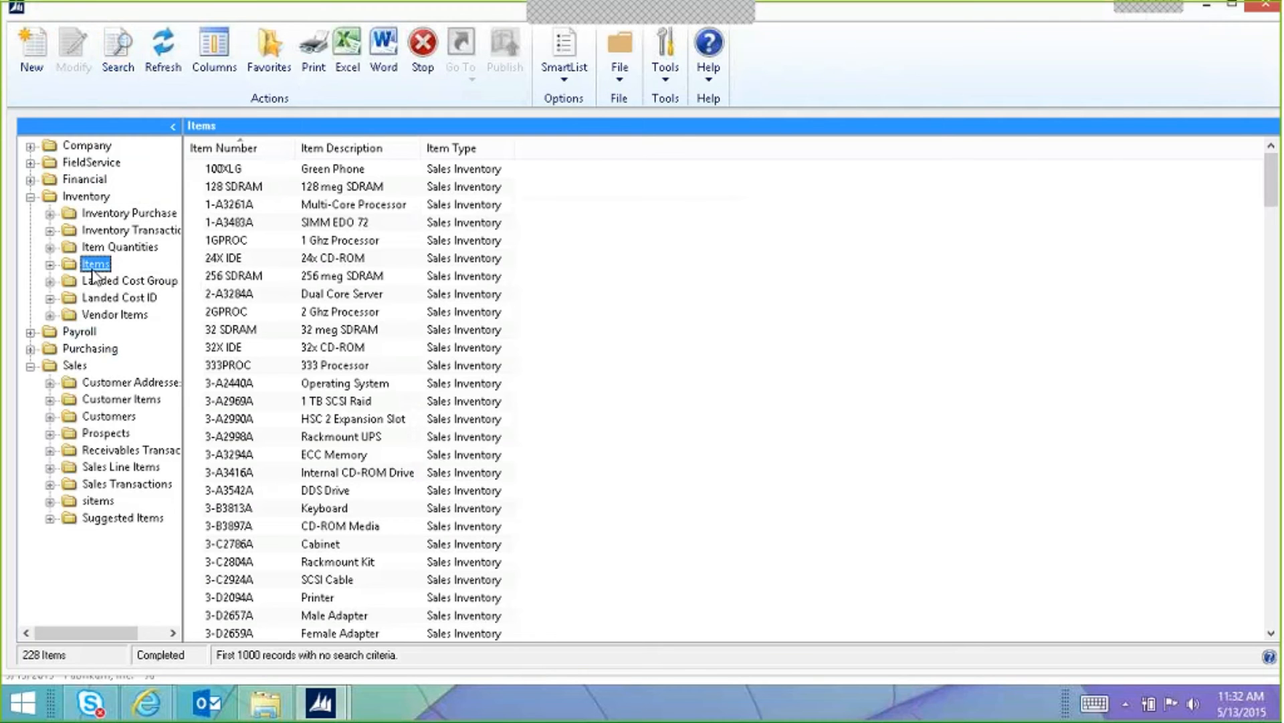
Step: Start a new SmartList named 'Item with Price' and expand the Microsoft Dynamics GP tables
click(35, 45)
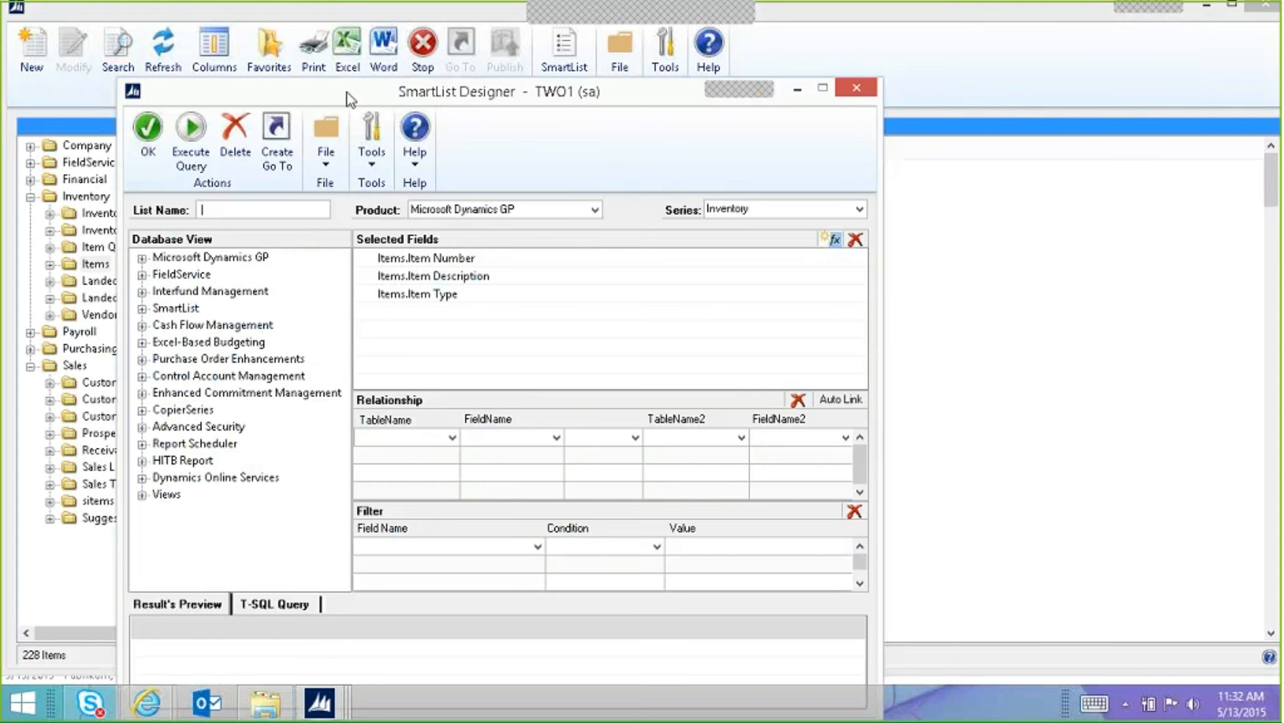
drag(344, 79, 525, 100)
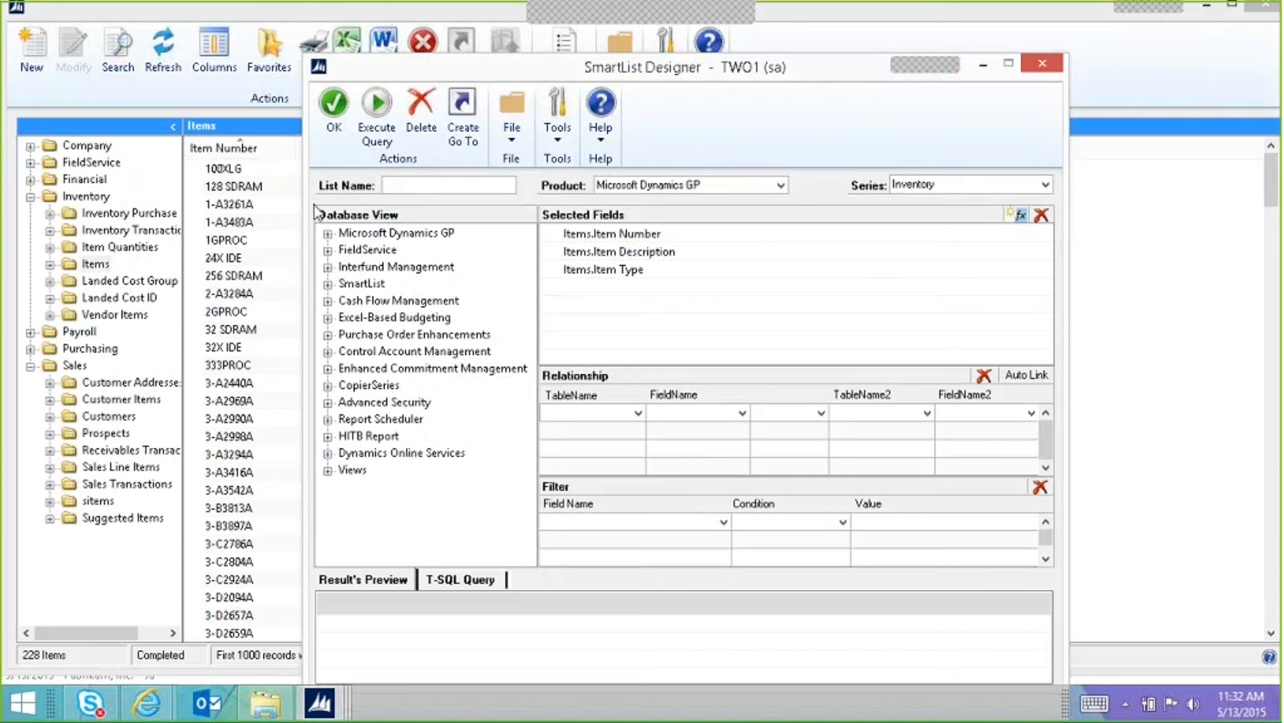
click(434, 188)
drag(555, 76, 683, 78)
drag(529, 67, 435, 54)
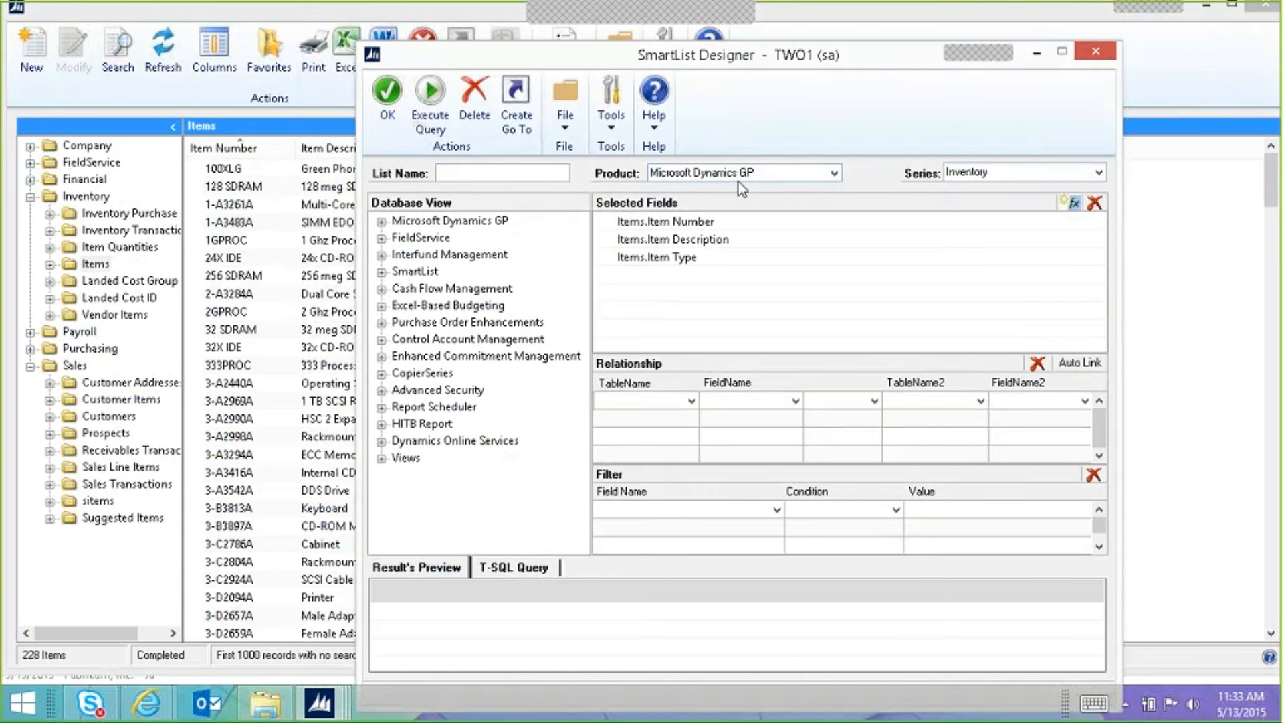
click(472, 172)
text(Item with Price)
click(382, 222)
Step: Add the List Price field from the Inventory table Item Currency Master to the list's fields
click(399, 238)
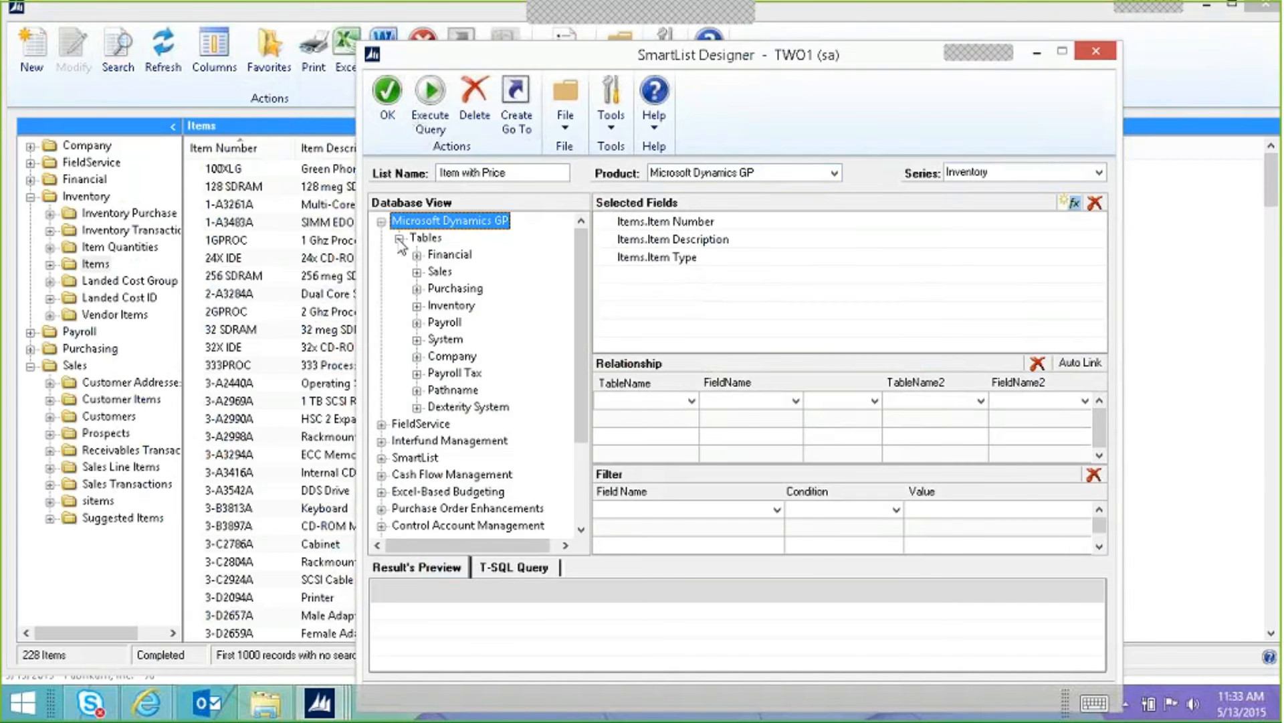
click(418, 306)
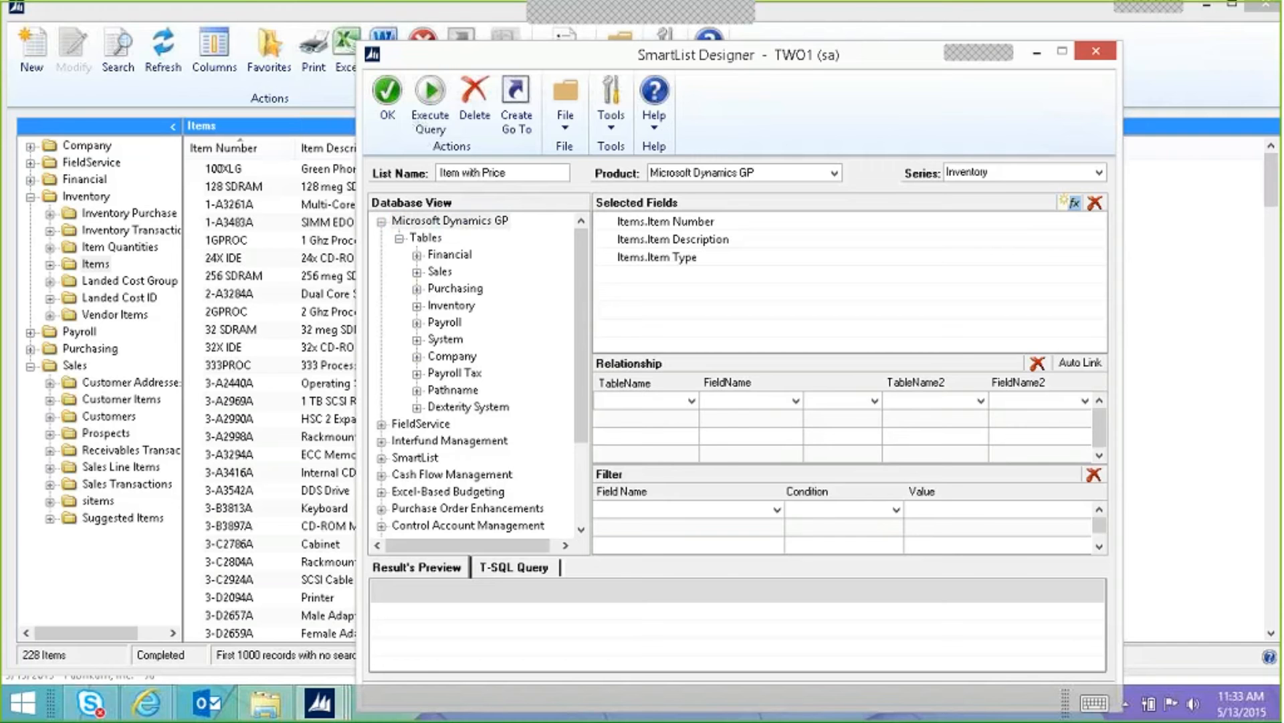
click(416, 305)
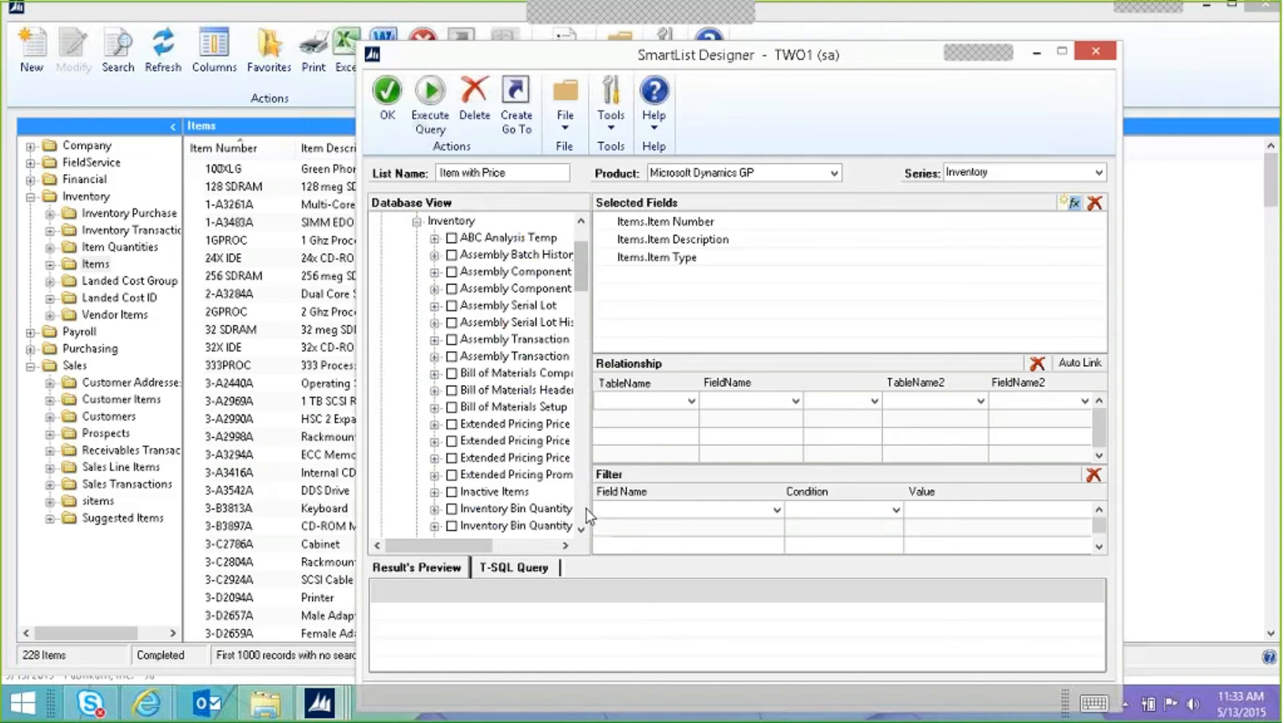
scroll(586, 511, down, 6)
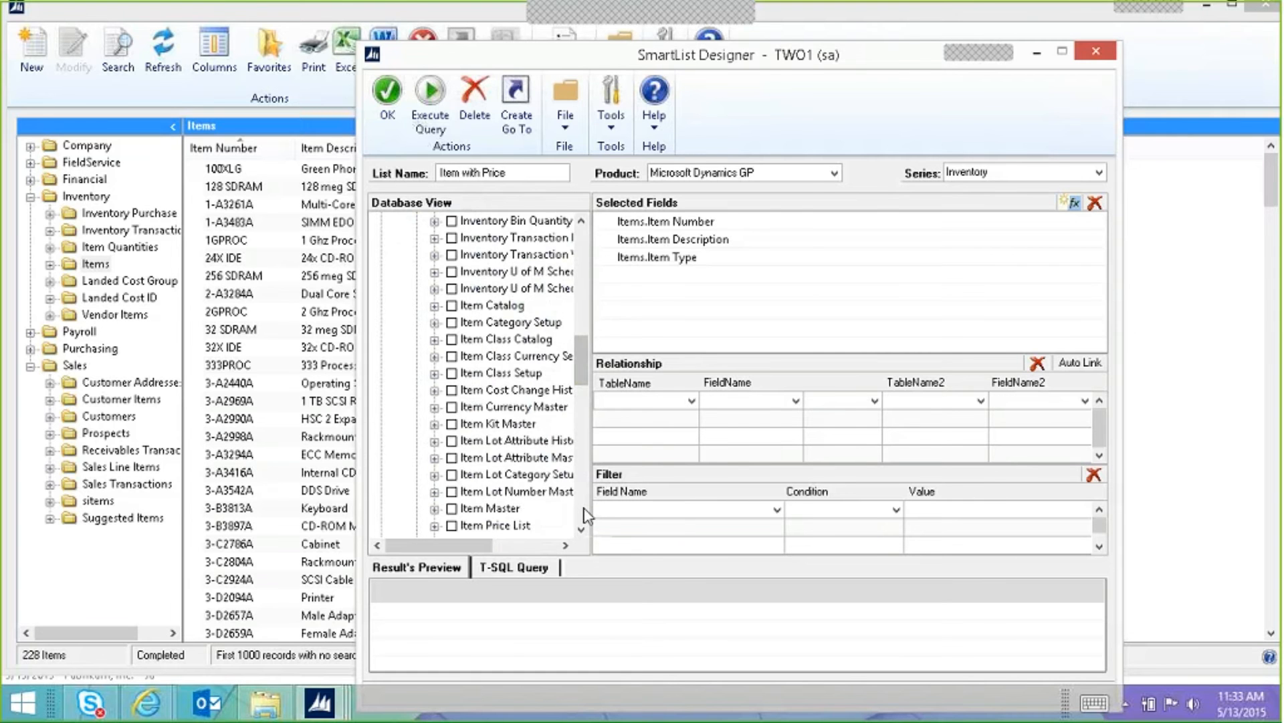
scroll(586, 515, down, 6)
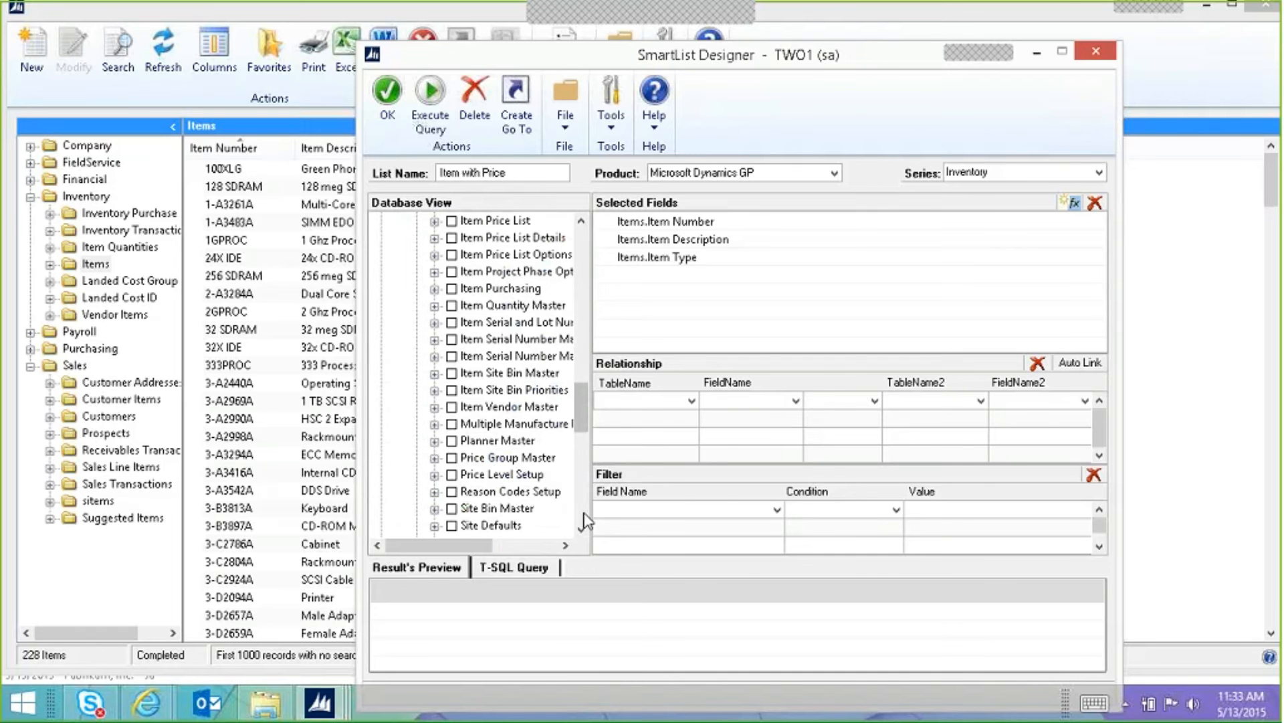
click(435, 305)
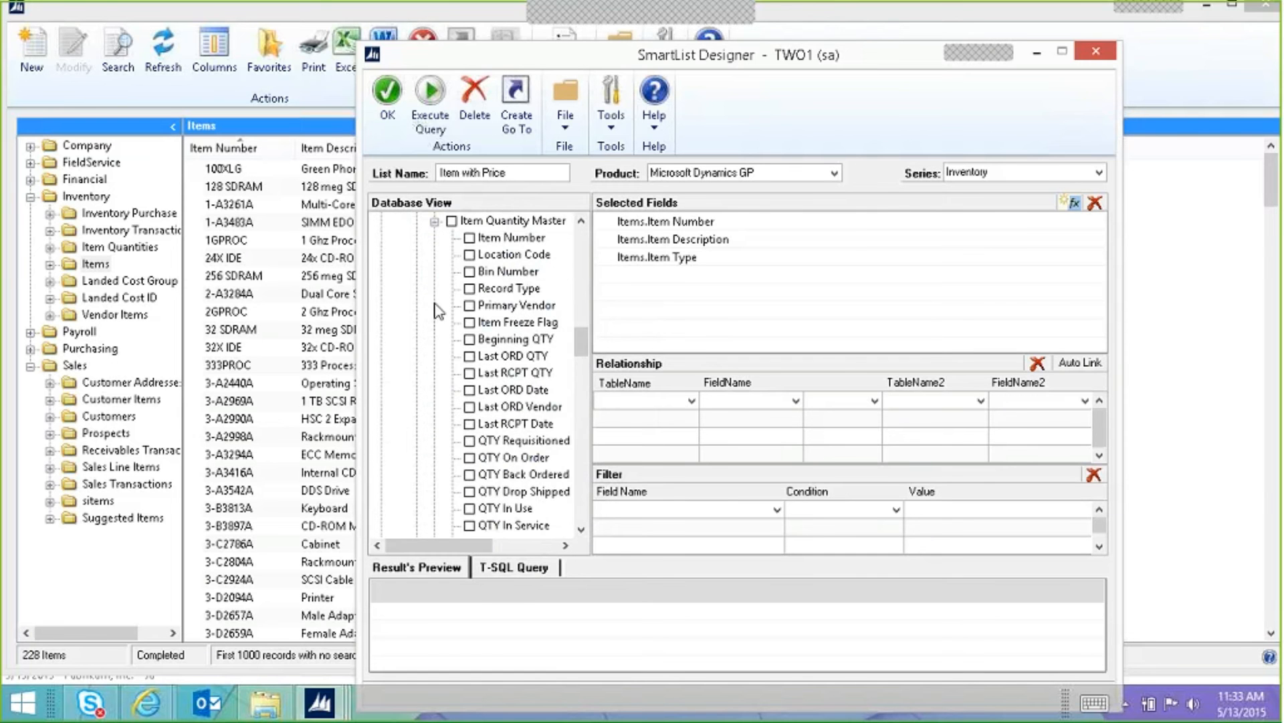
click(435, 221)
scroll(493, 313, up, 4)
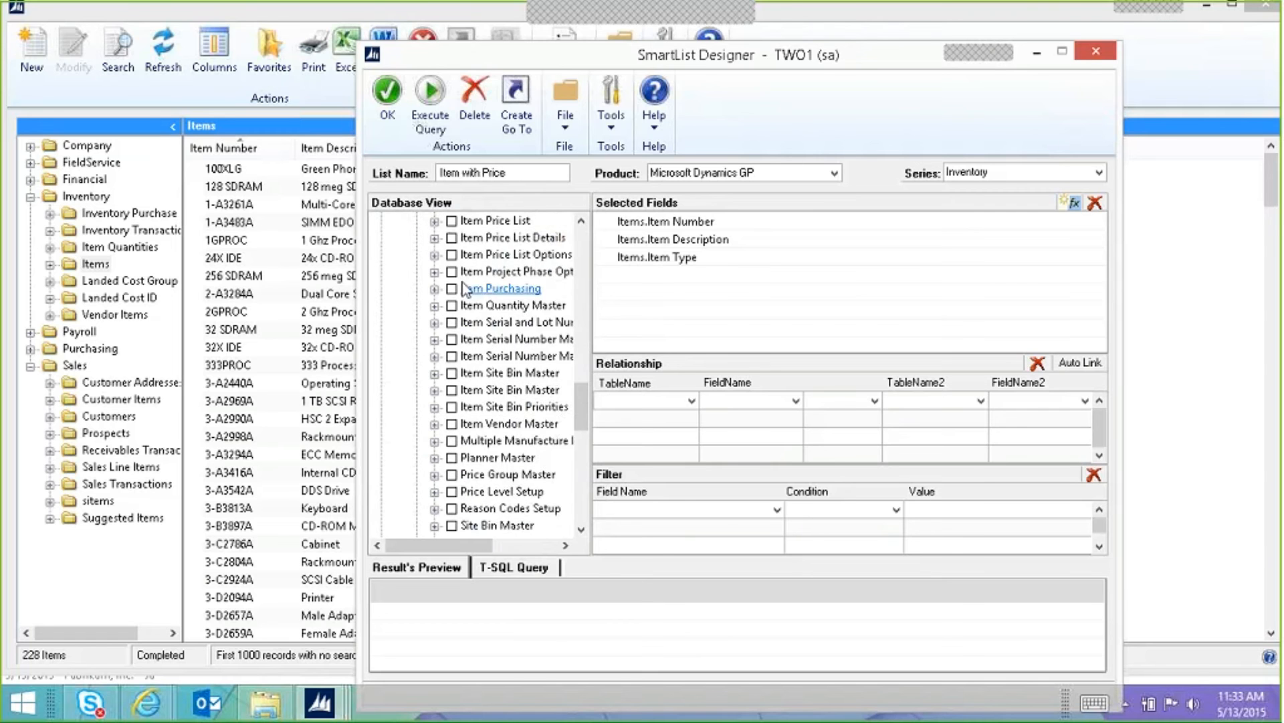
scroll(493, 313, up, 1)
click(435, 238)
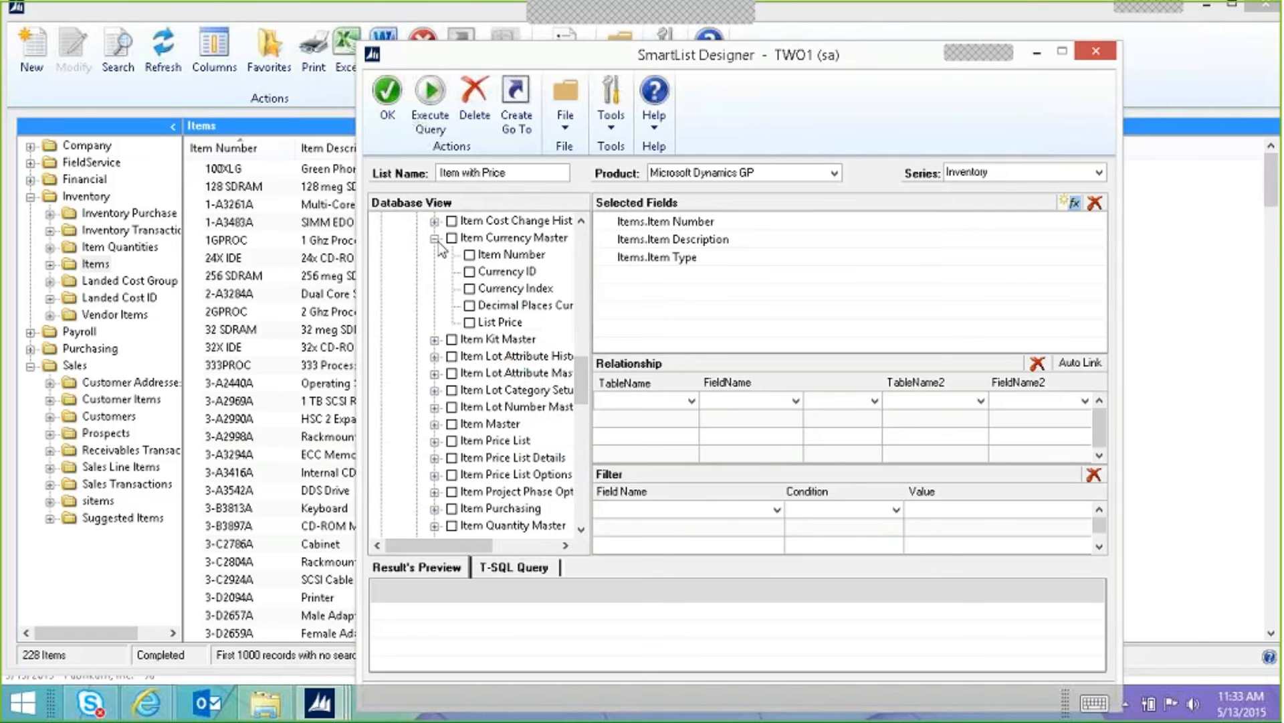
click(470, 322)
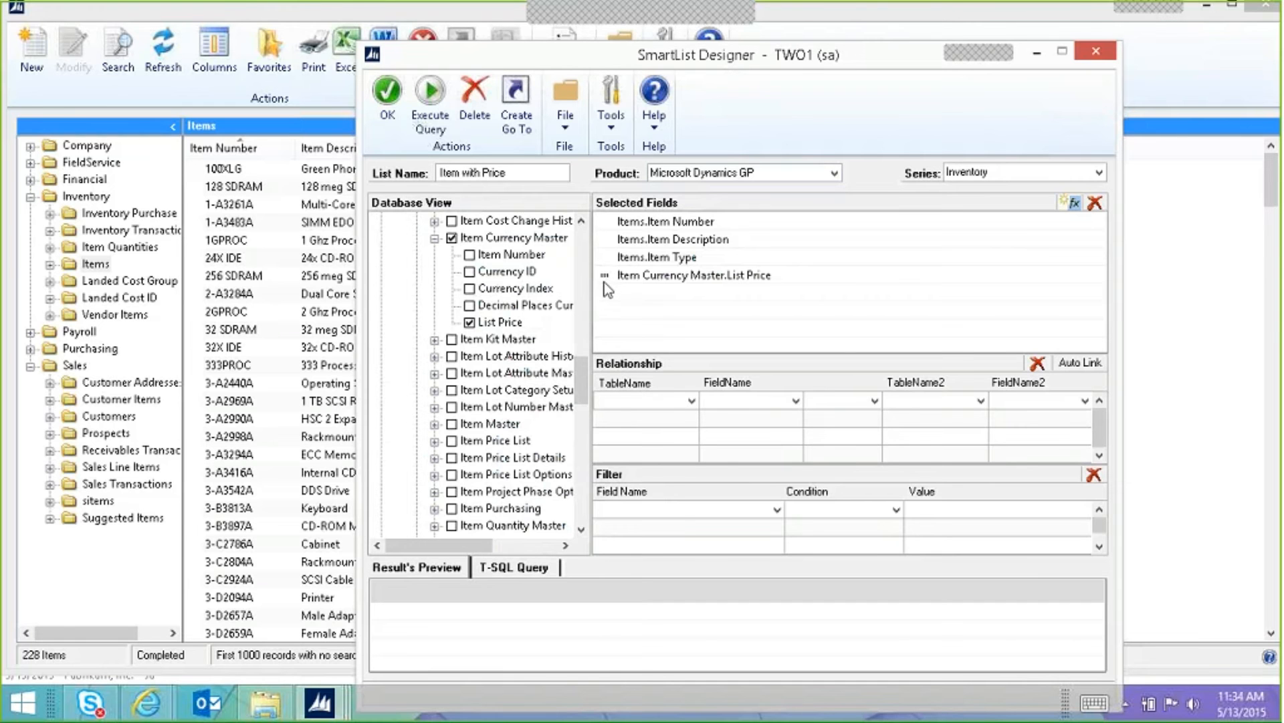
click(668, 281)
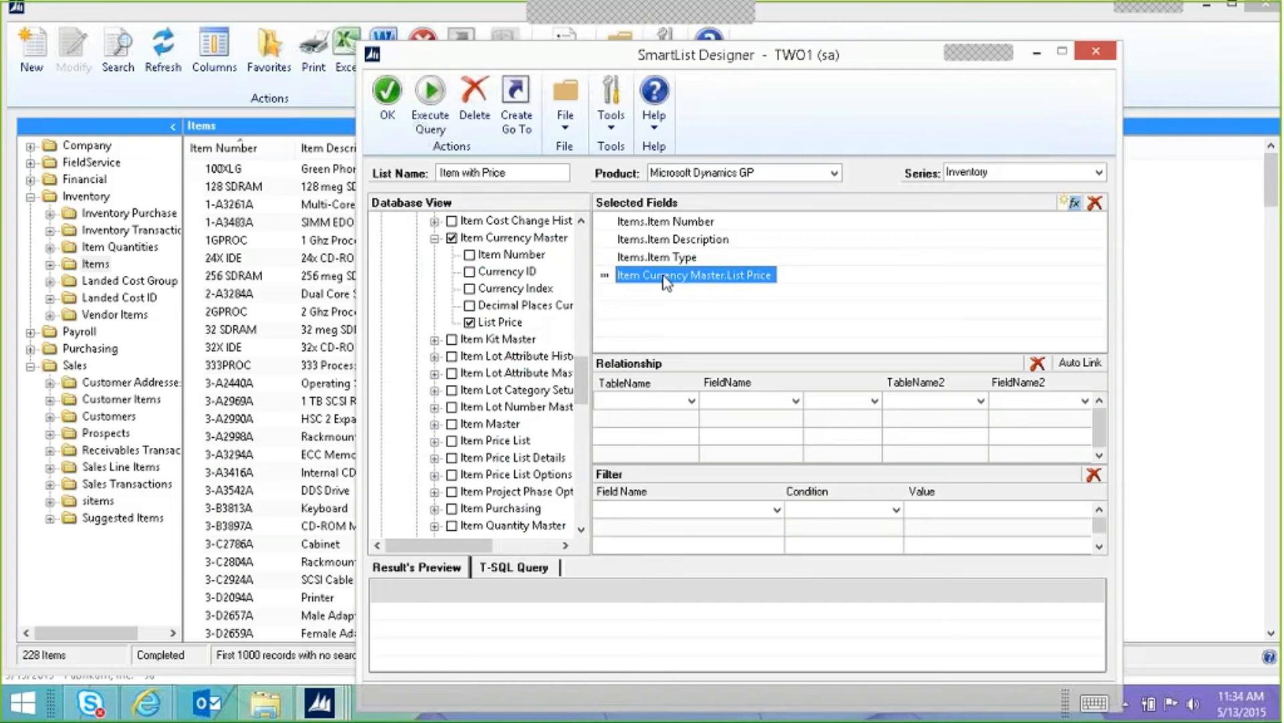
double_click(609, 278)
drag(611, 248, 782, 297)
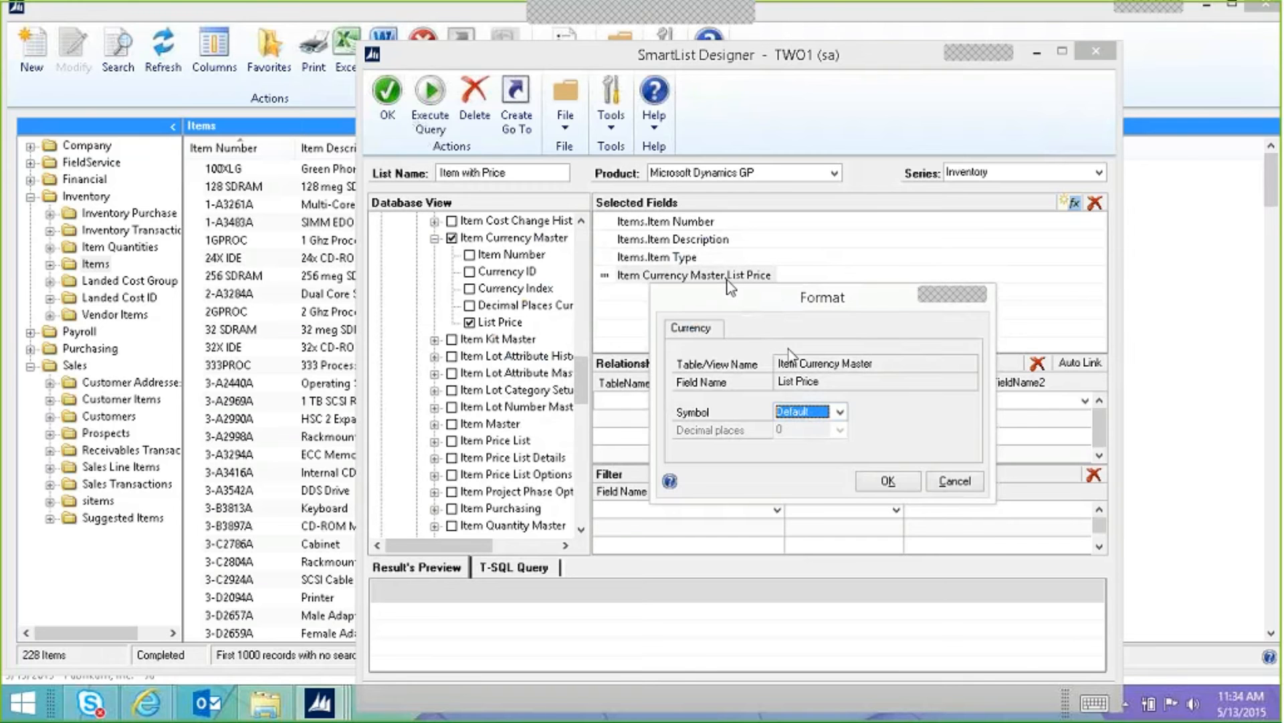
click(817, 413)
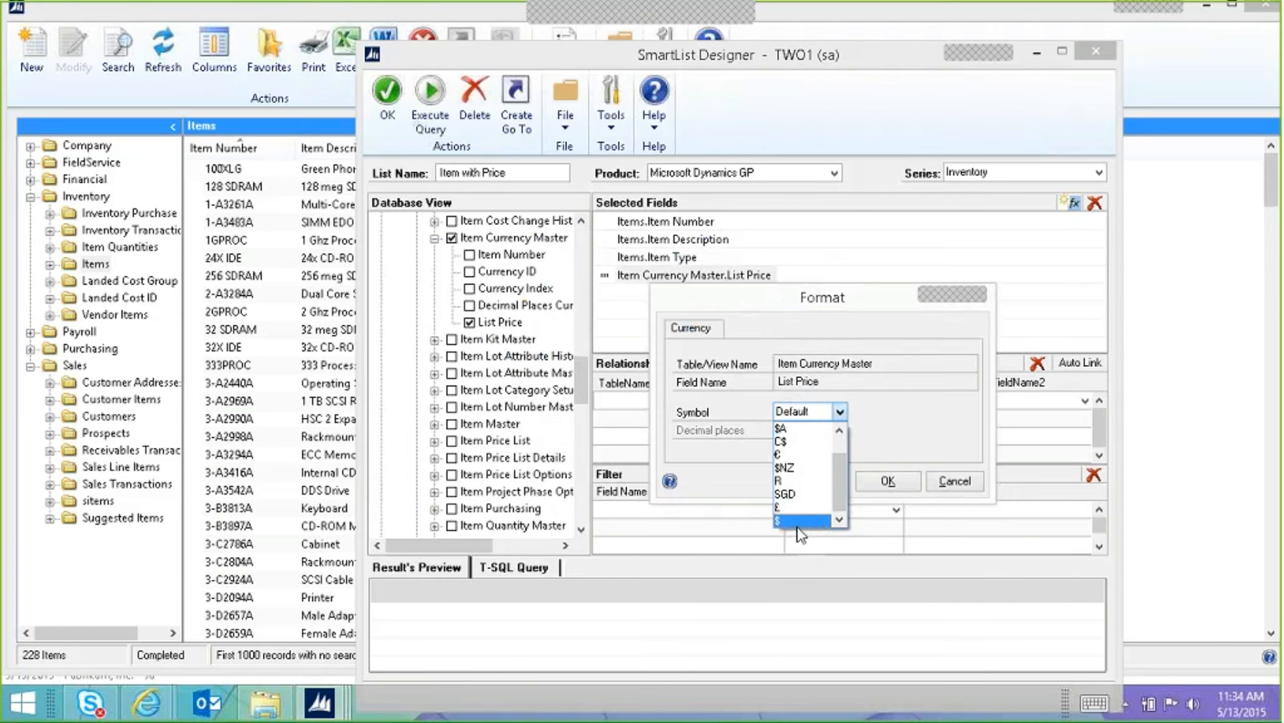
click(798, 521)
click(806, 430)
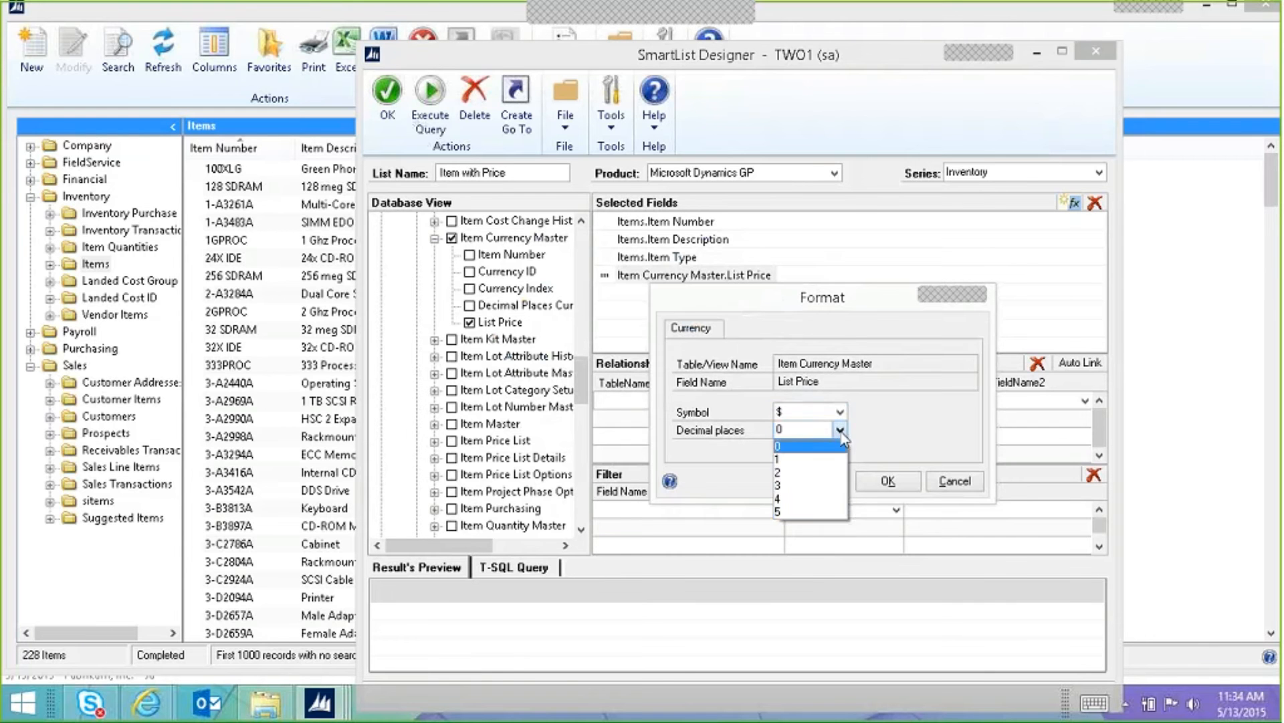
click(799, 485)
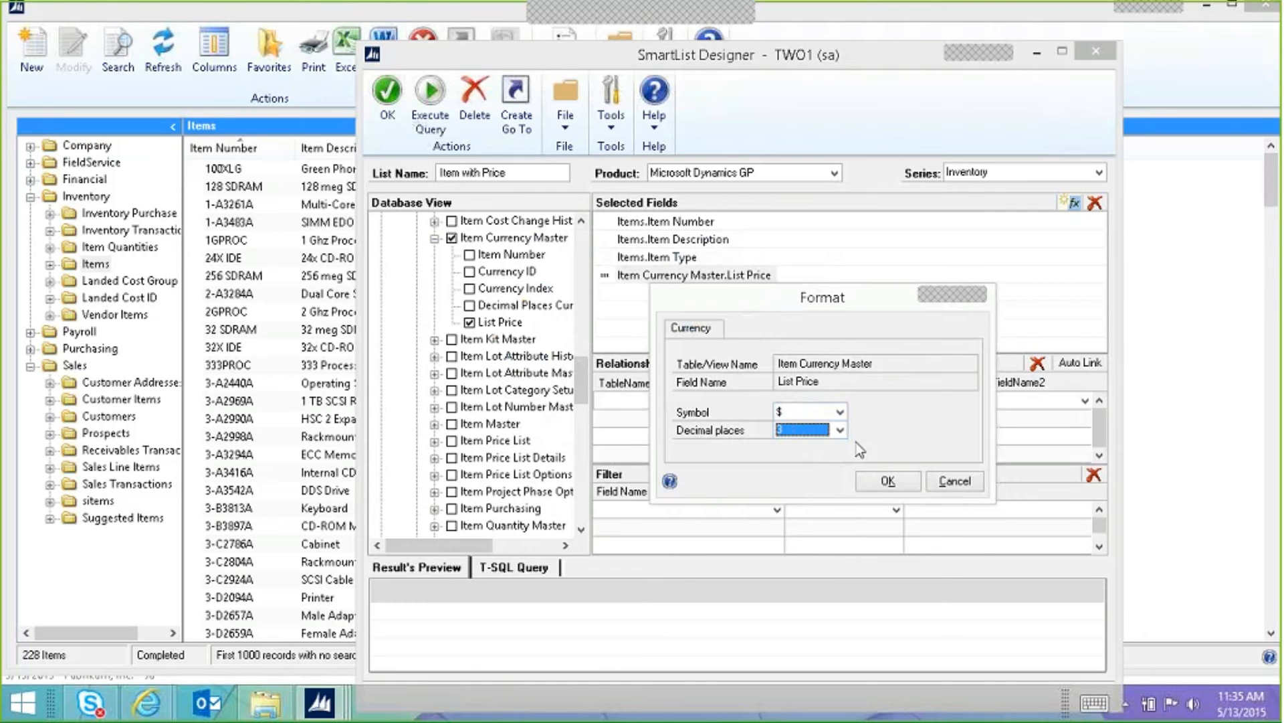
click(840, 412)
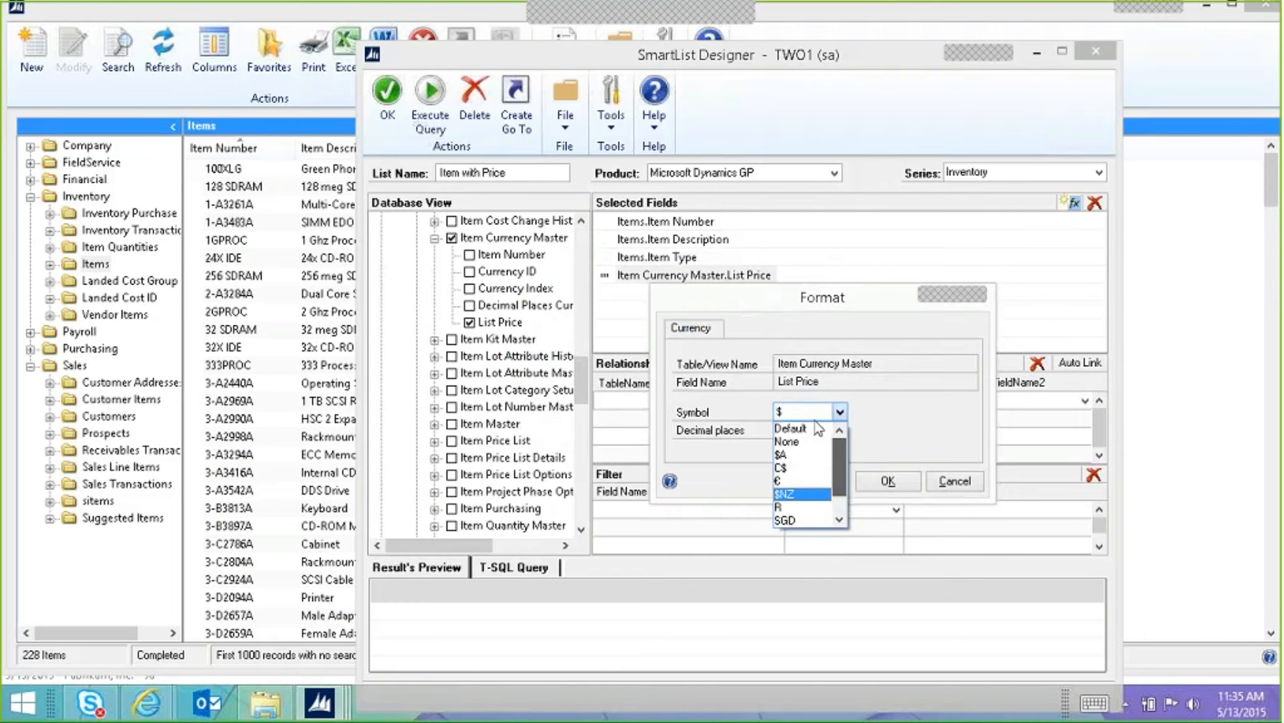
click(803, 429)
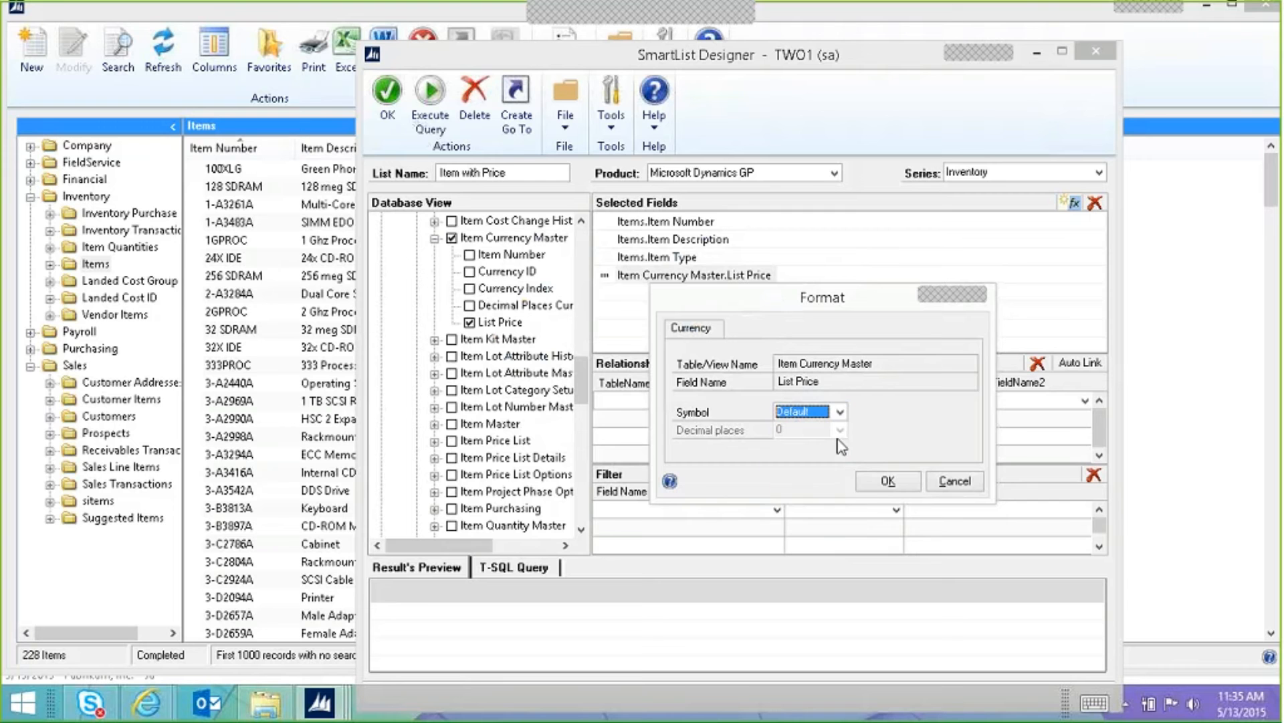
click(889, 482)
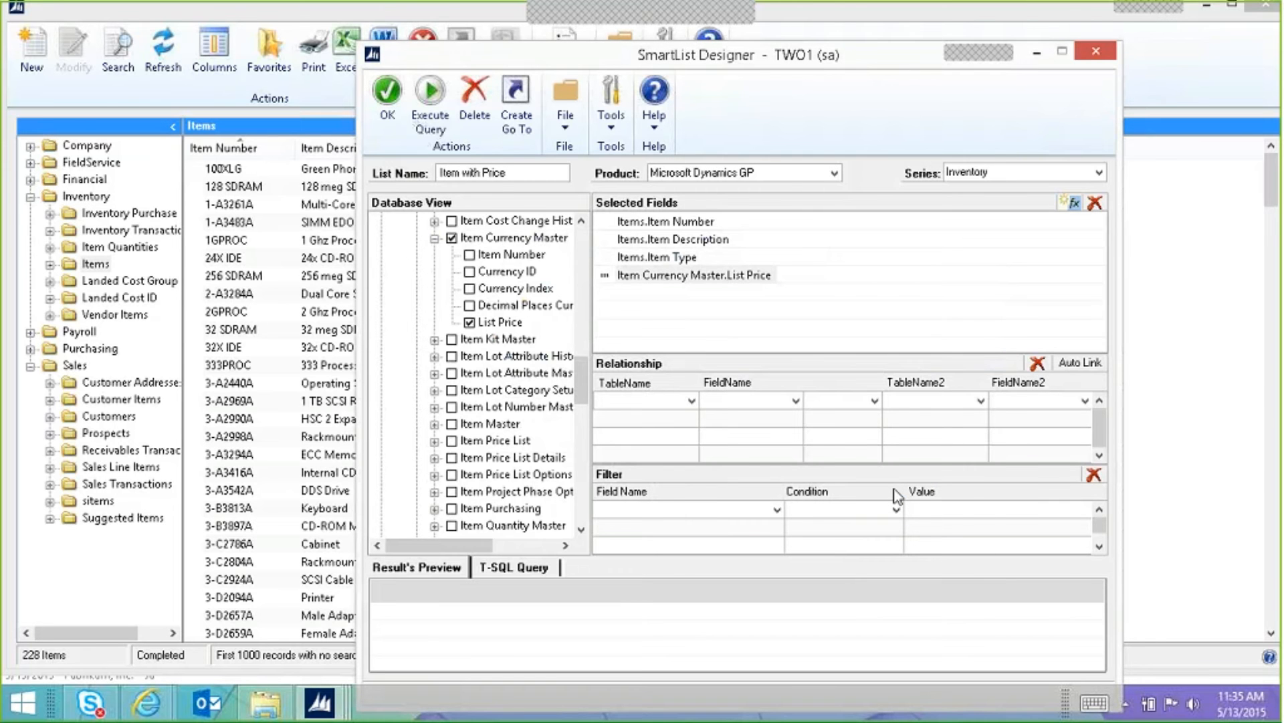
Step: Attempt to save the list and dismiss the table relationship warning
click(384, 97)
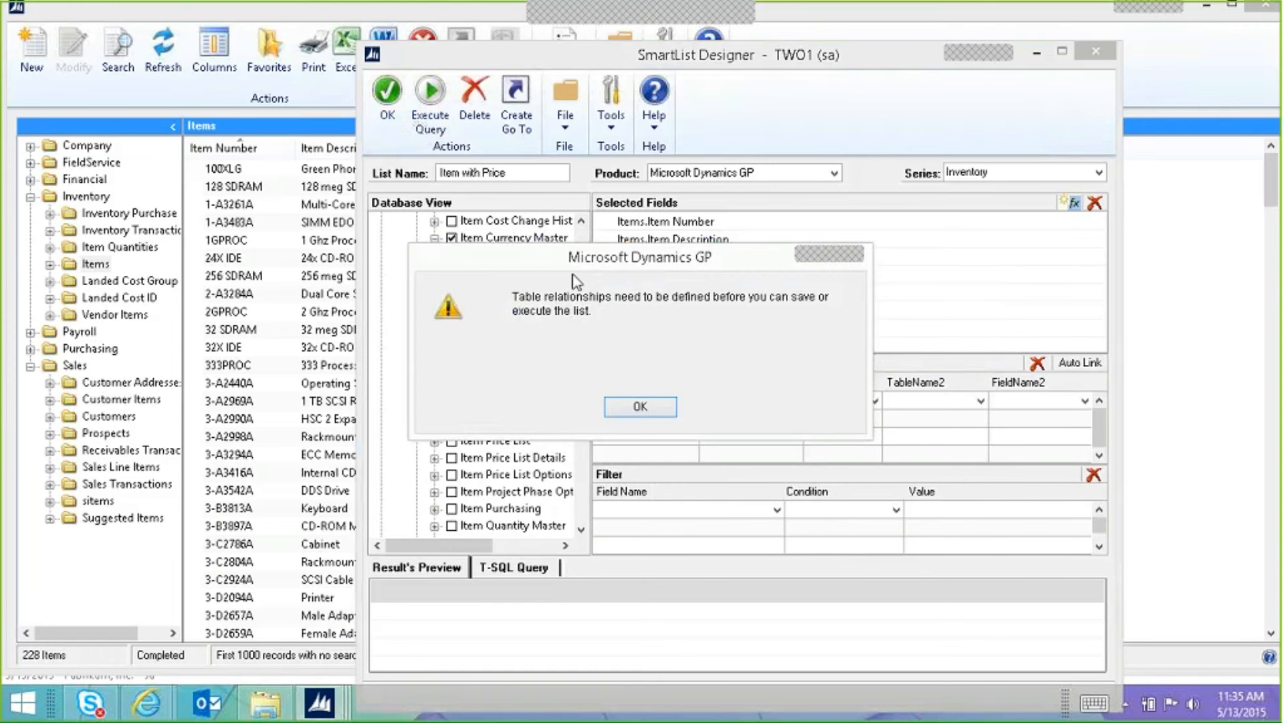
drag(564, 256, 714, 118)
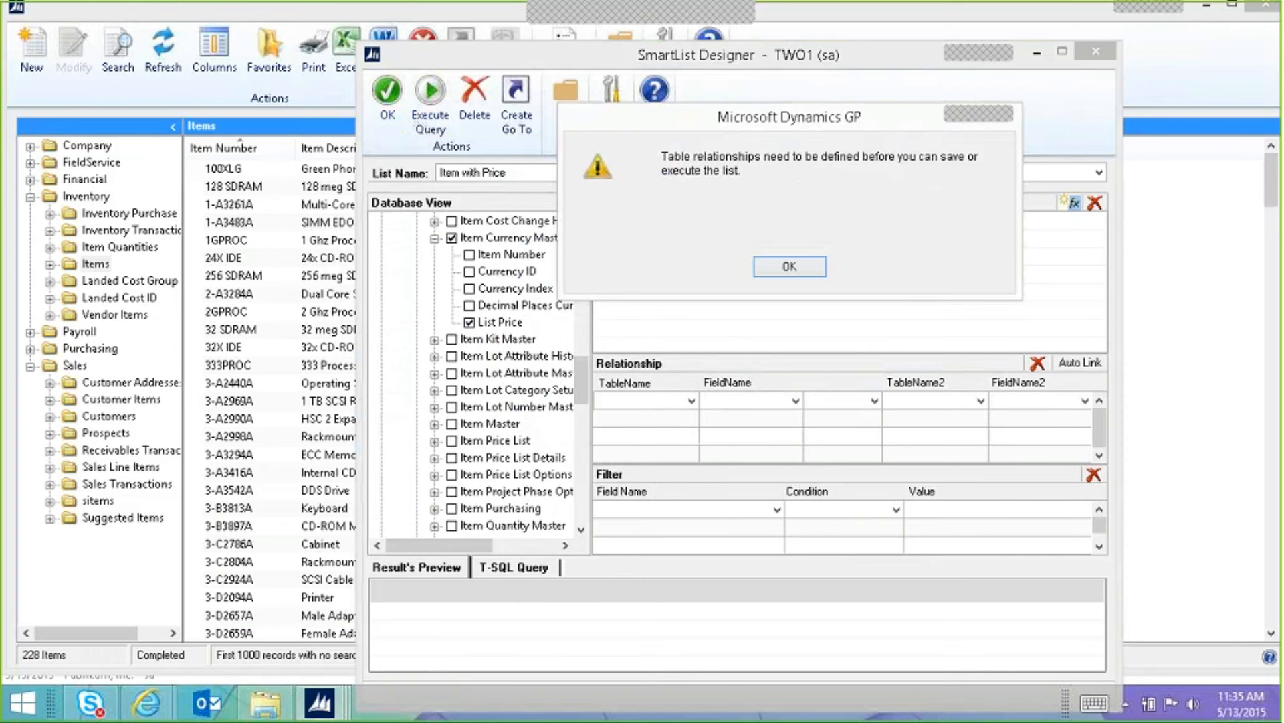
click(778, 266)
Step: Inner-join Items to Item Currency Master on Item Number and preview the list prices
click(694, 404)
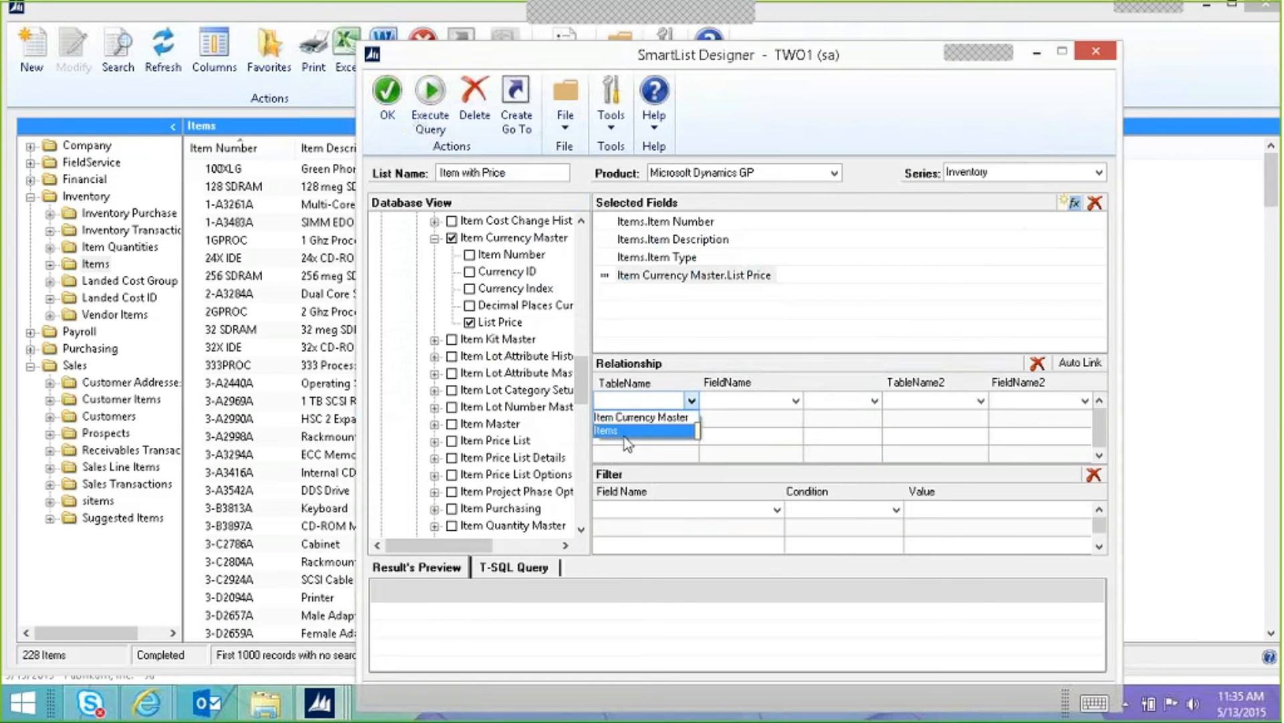
click(625, 432)
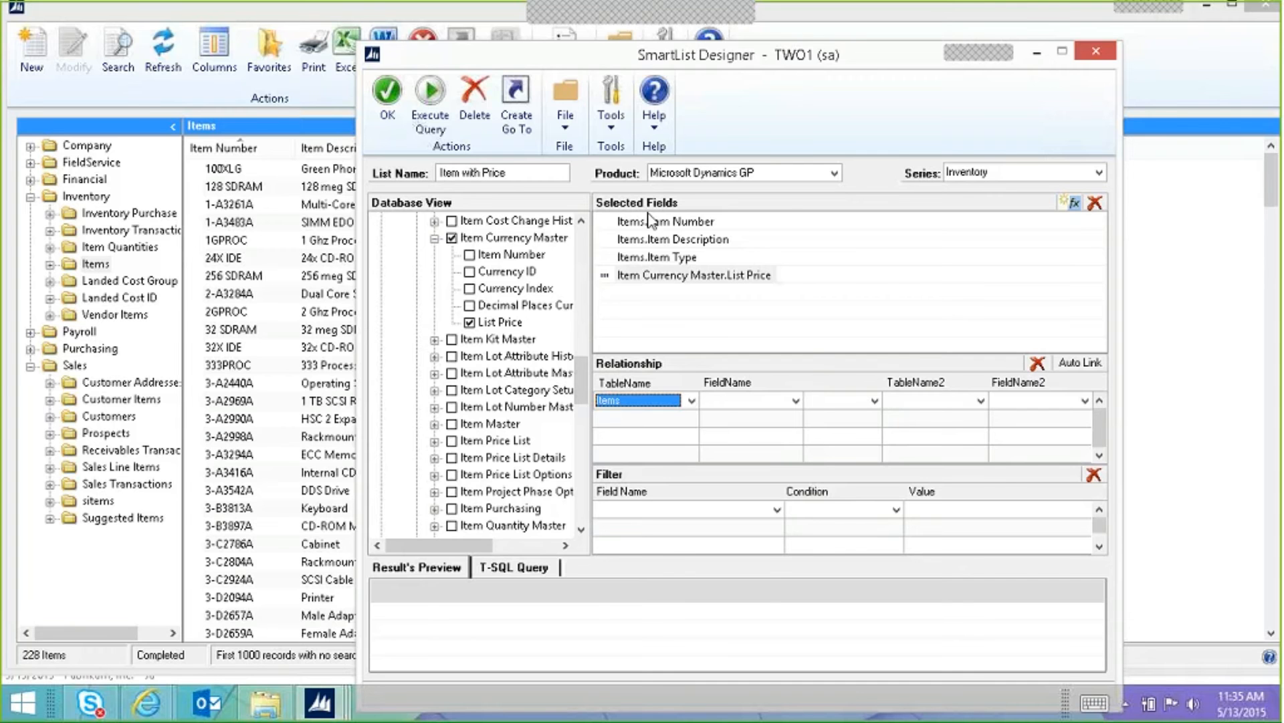
click(761, 403)
click(762, 417)
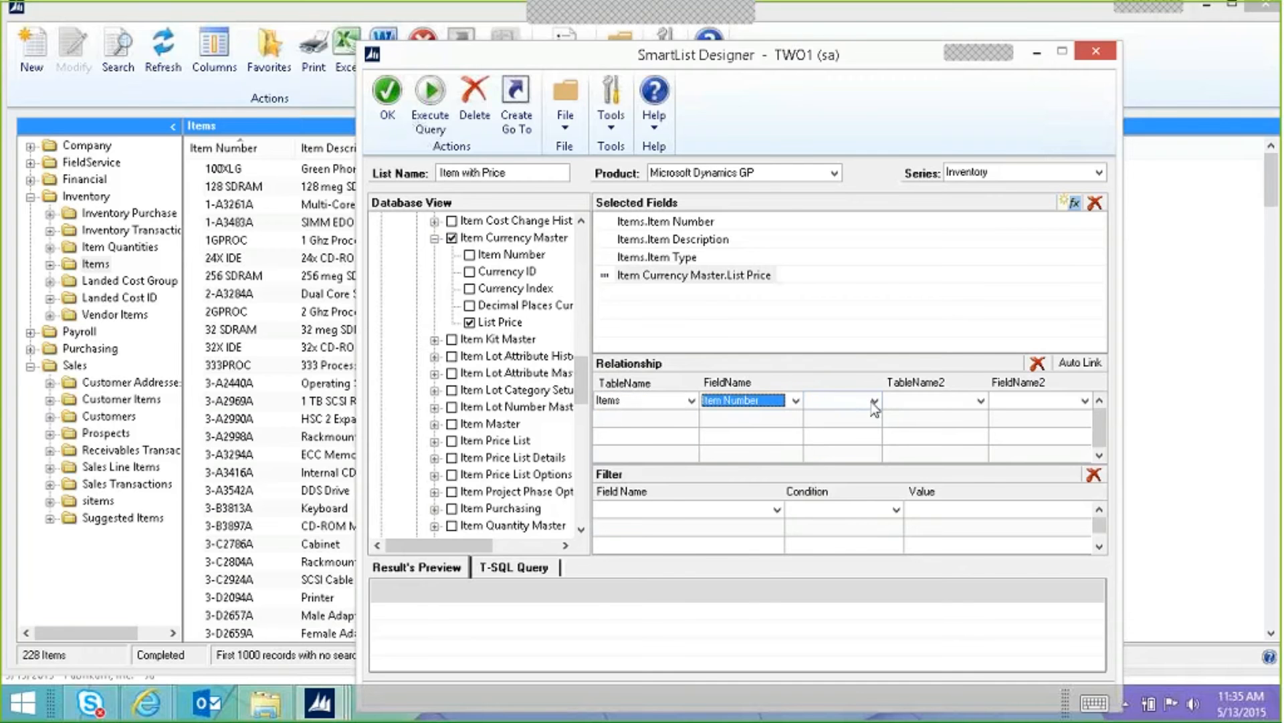
click(873, 400)
click(863, 431)
click(981, 400)
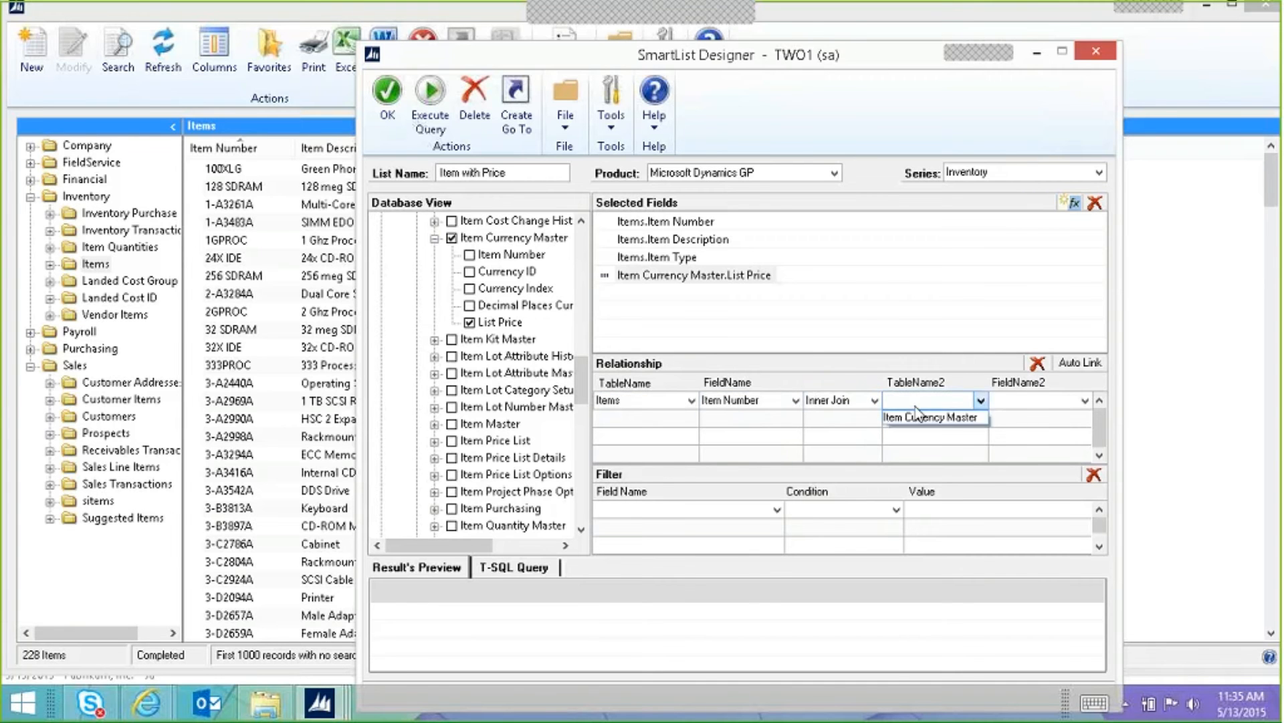
click(934, 417)
click(1030, 404)
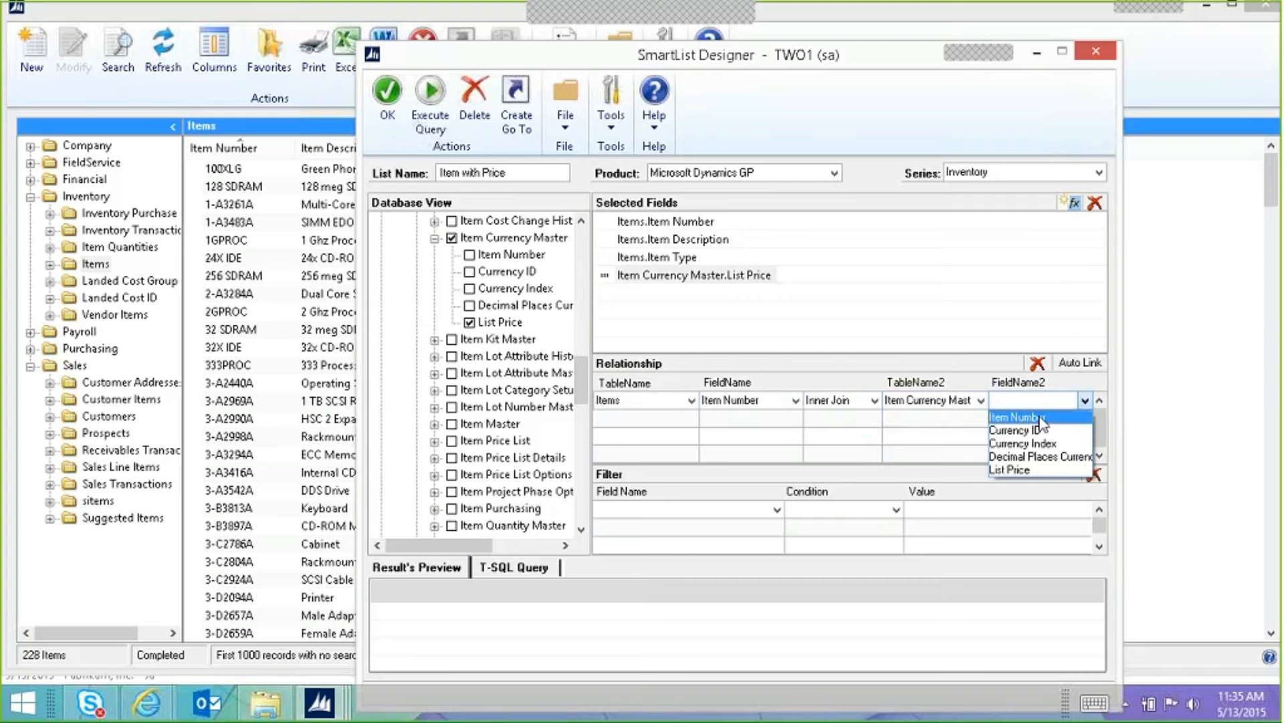
click(1041, 419)
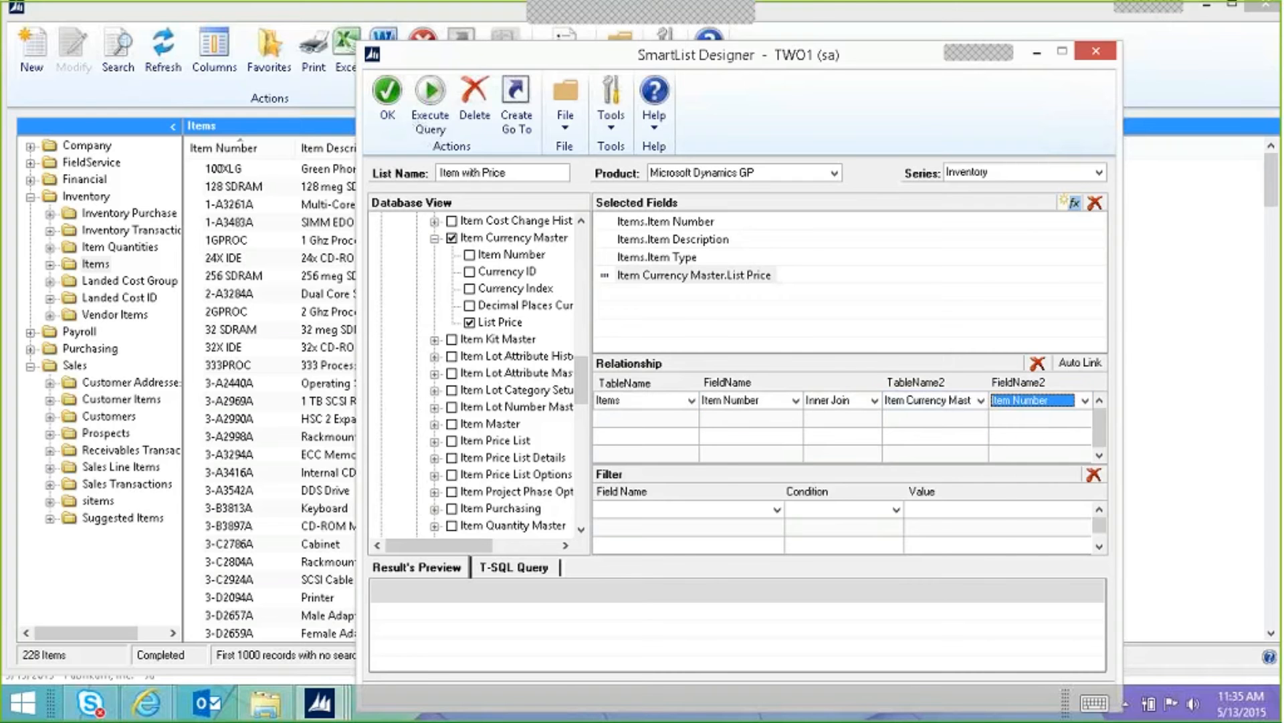
click(430, 108)
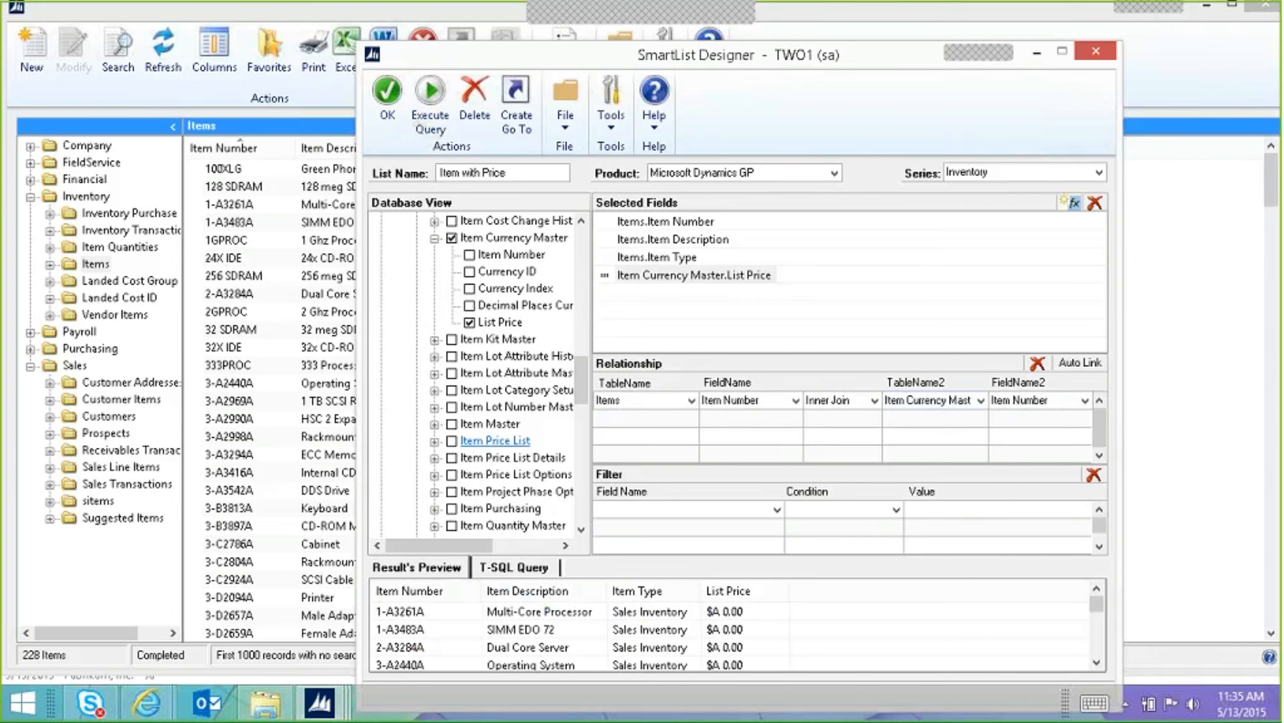
Step: Save the Item with Price SmartList after reviewing its preview of list prices
mouse_move(1097, 609)
mouse_down()
mouse_move(1091, 653)
mouse_move(1078, 606)
mouse_up()
click(388, 100)
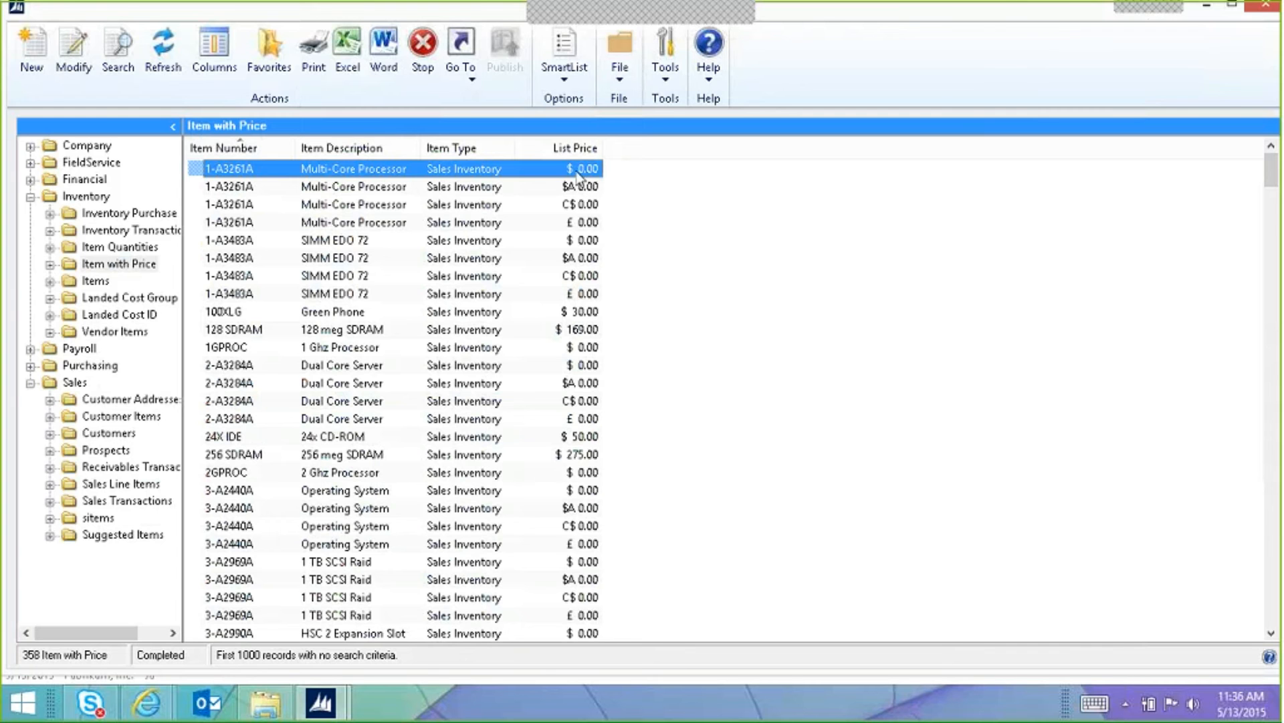
Step: Browse price rows: 1-A3261A's C$ and £ prices, Green Phone, 128 SDRAM and 2GPROC
click(577, 204)
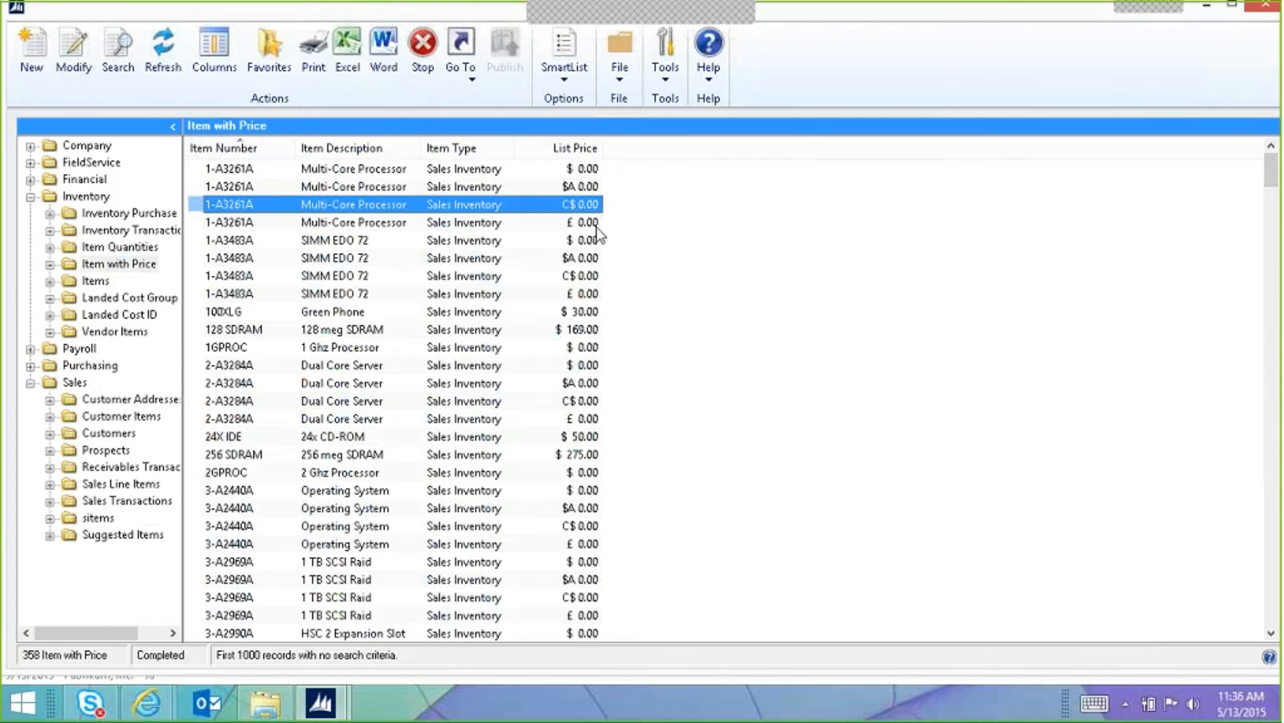
click(576, 225)
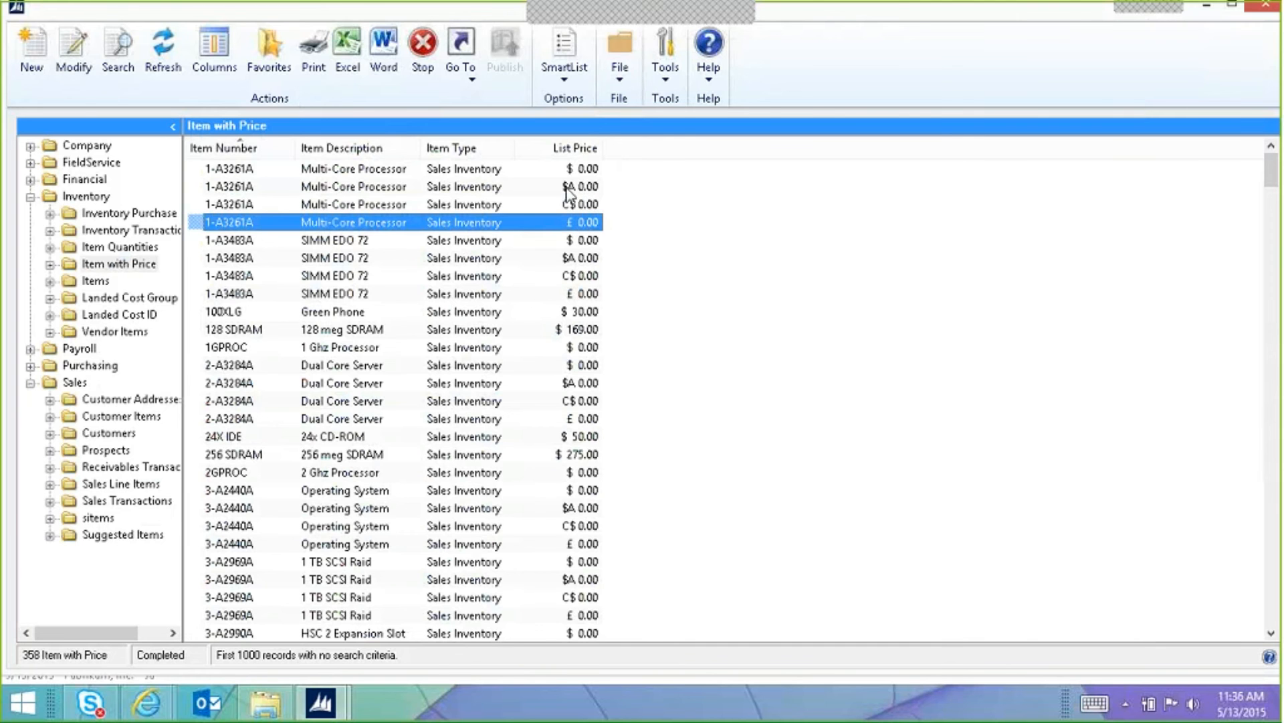
click(587, 293)
click(587, 312)
click(588, 330)
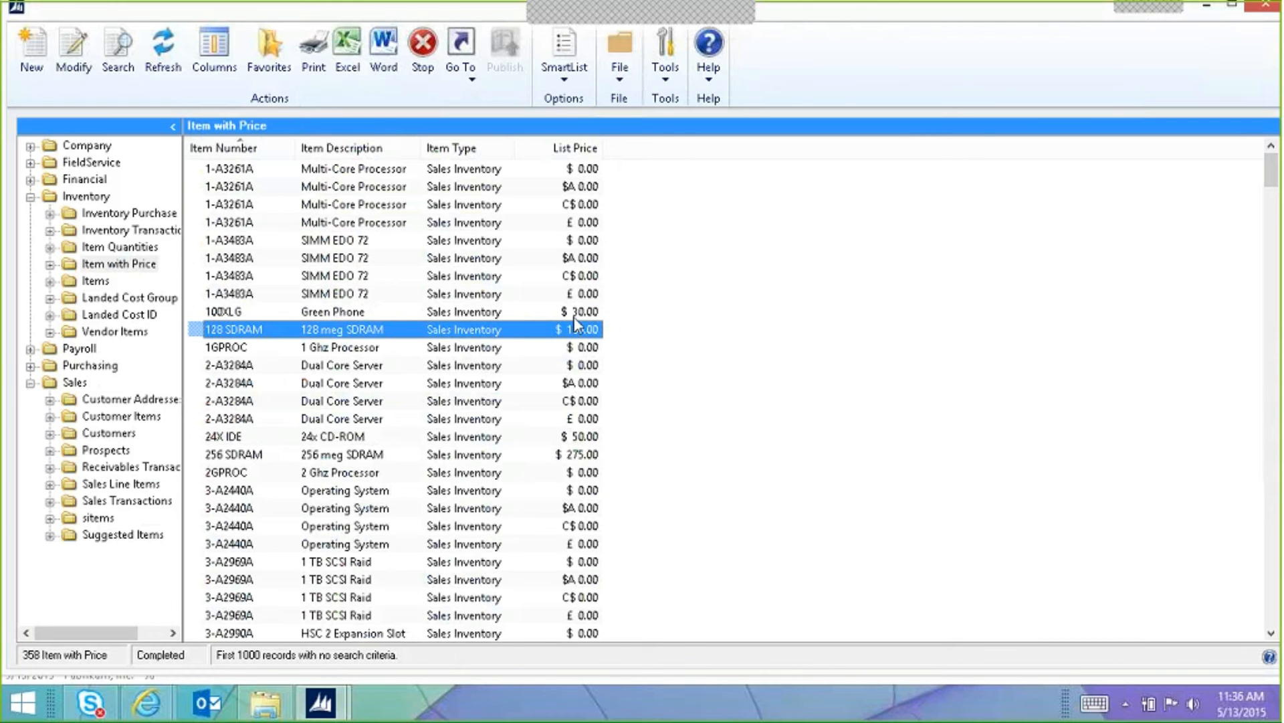
click(588, 472)
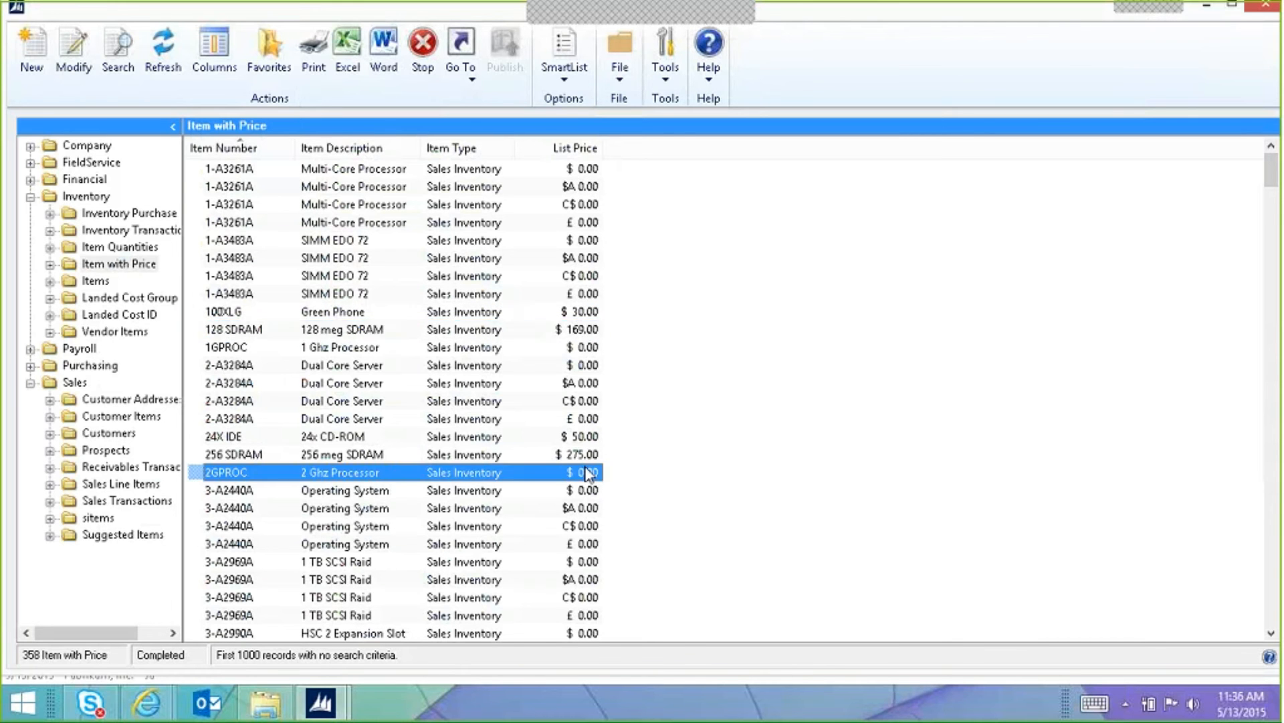
scroll(602, 455, down, 9)
scroll(605, 436, down, 2)
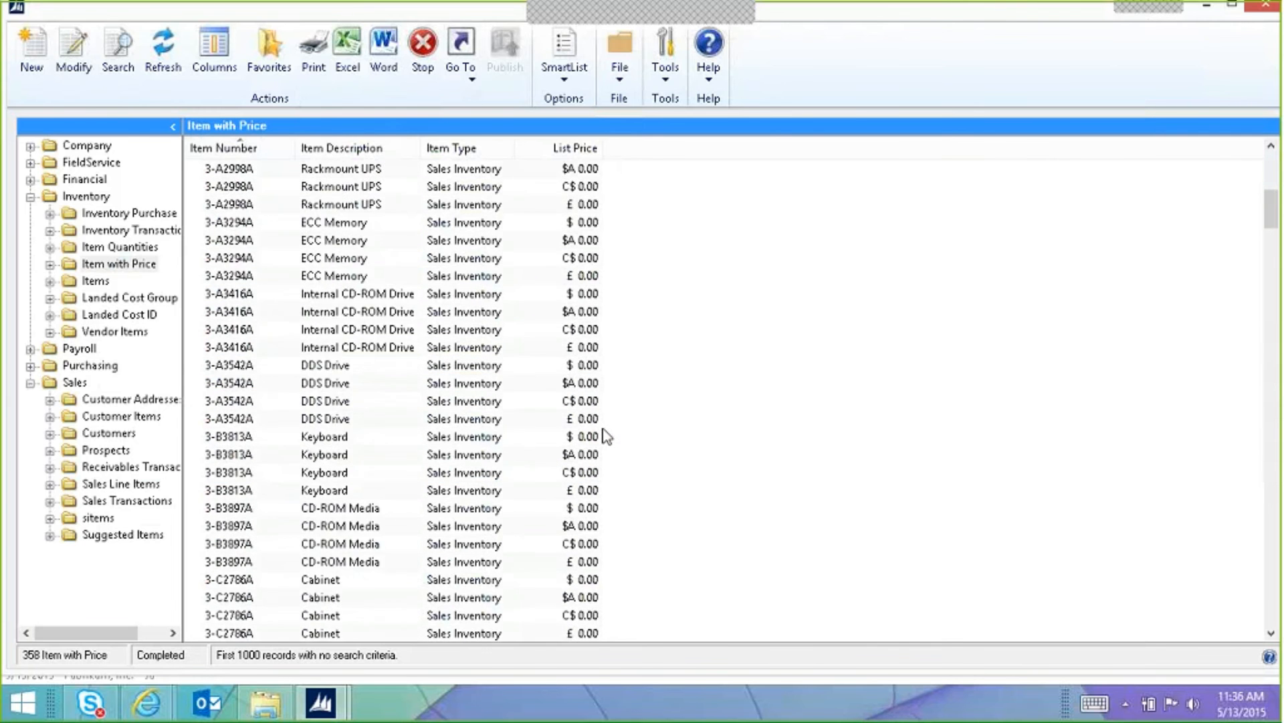
scroll(631, 424, up, 11)
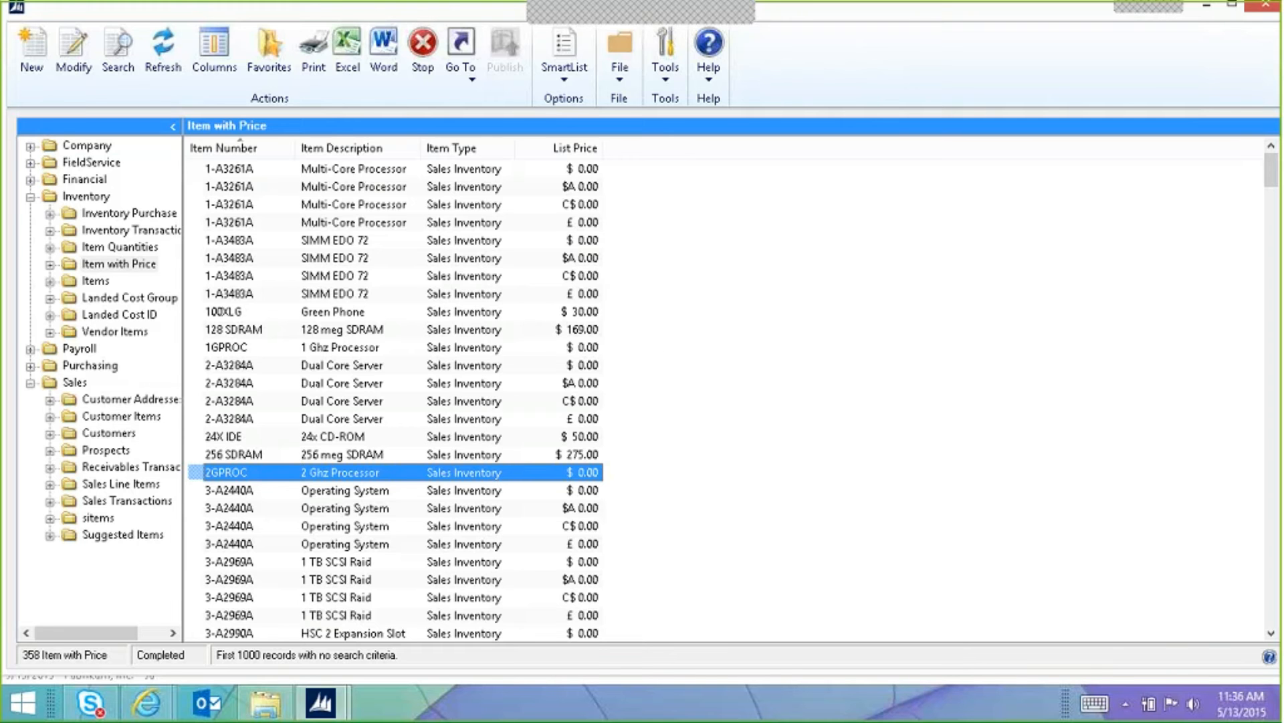
Step: Confirm the four columns in the Columns settings and minimize the Item with Price window
click(203, 50)
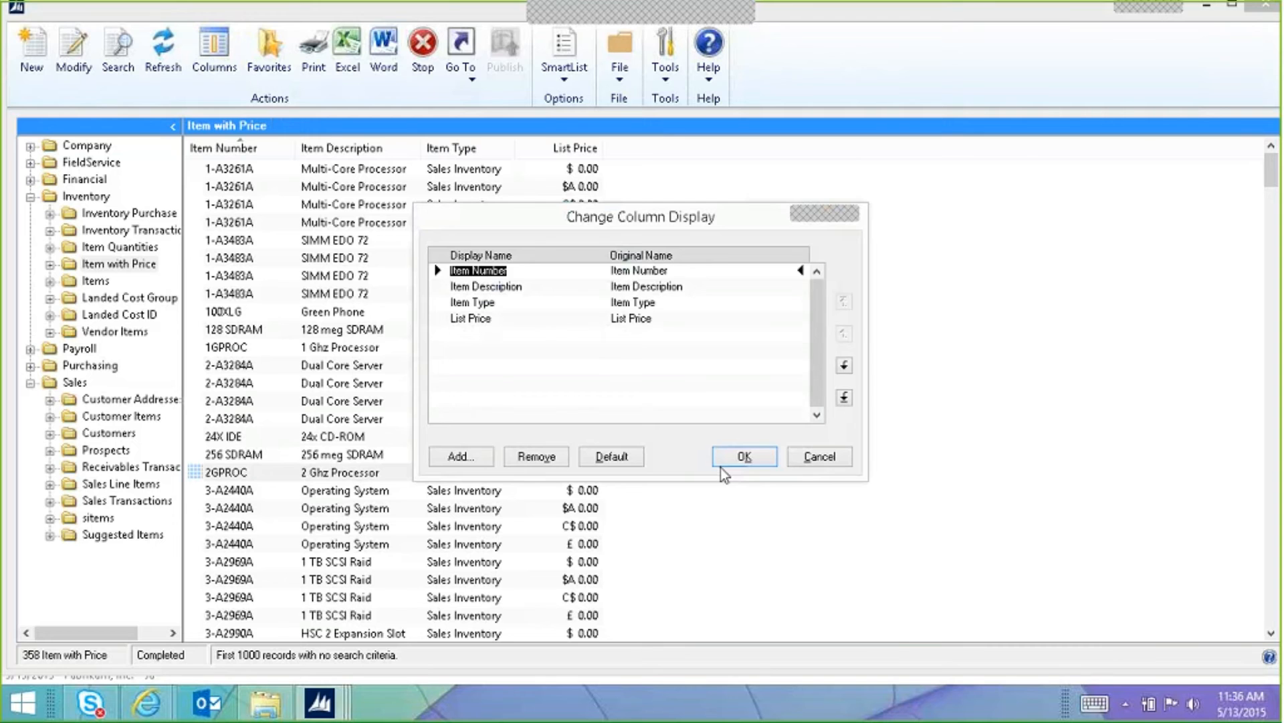
click(723, 463)
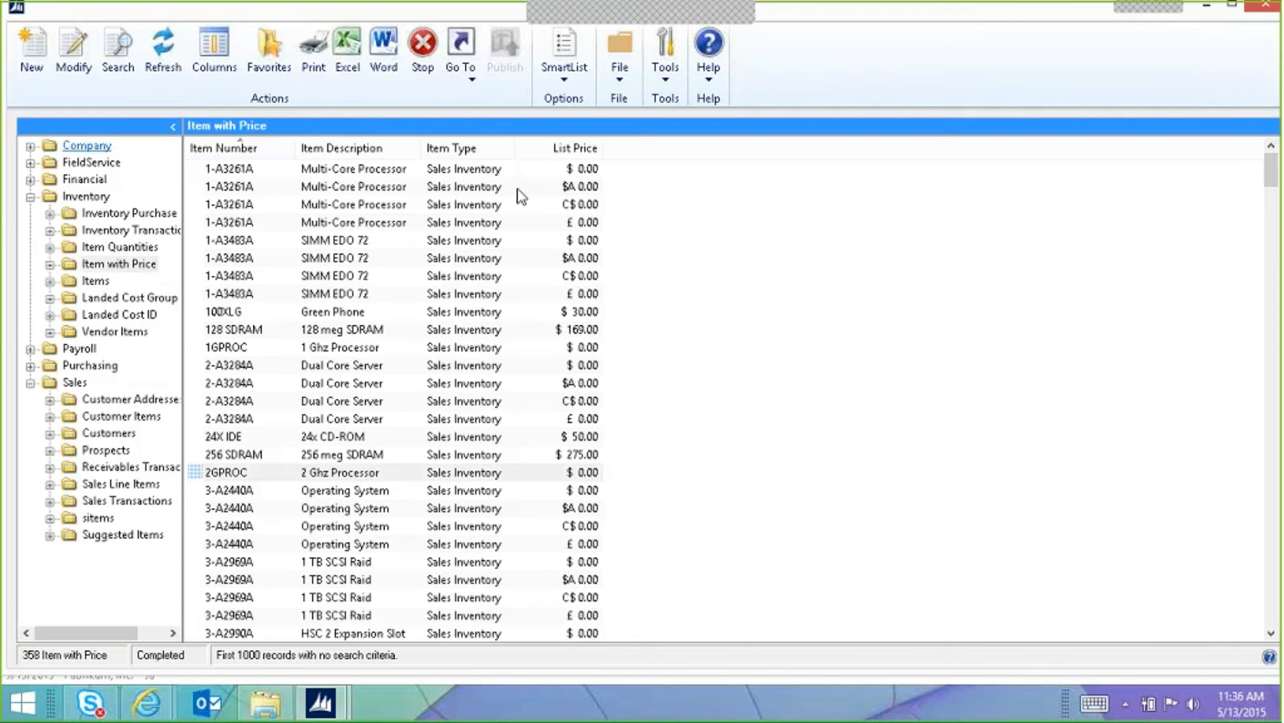
click(1205, 6)
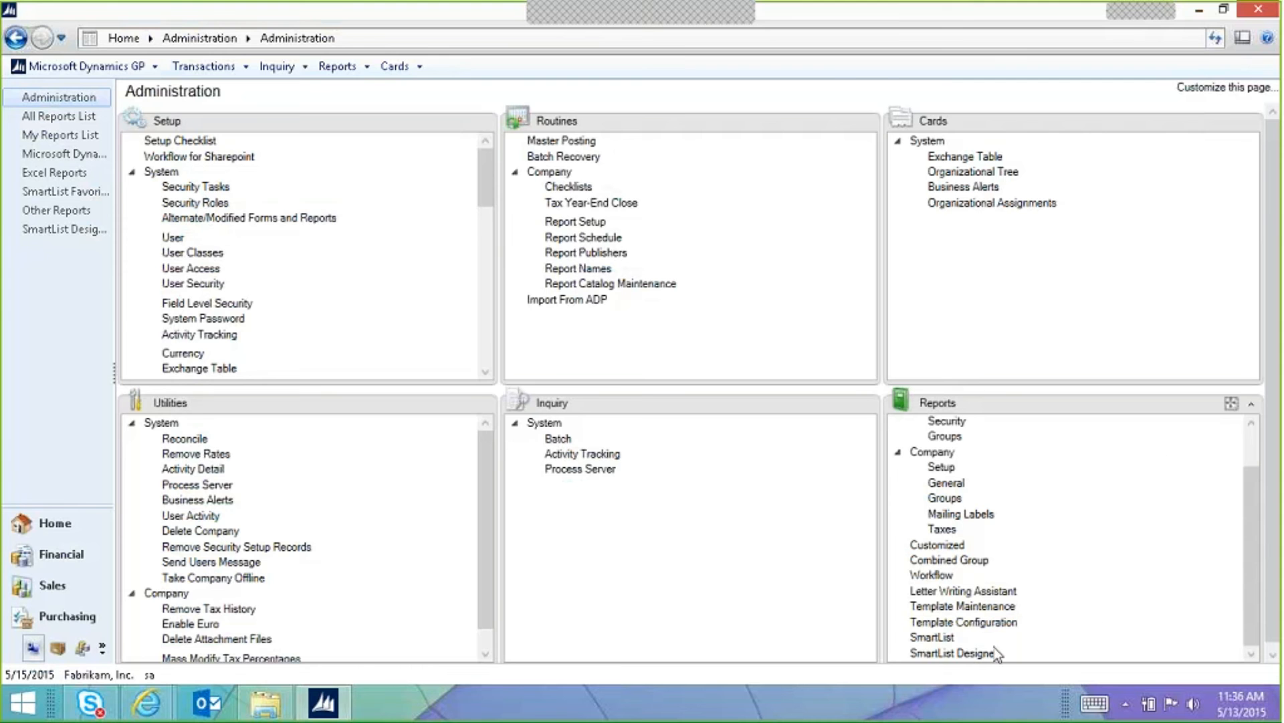
Step: Start a new SmartList named 'Timecards Payroll' in the Payroll series and expand Views
click(985, 652)
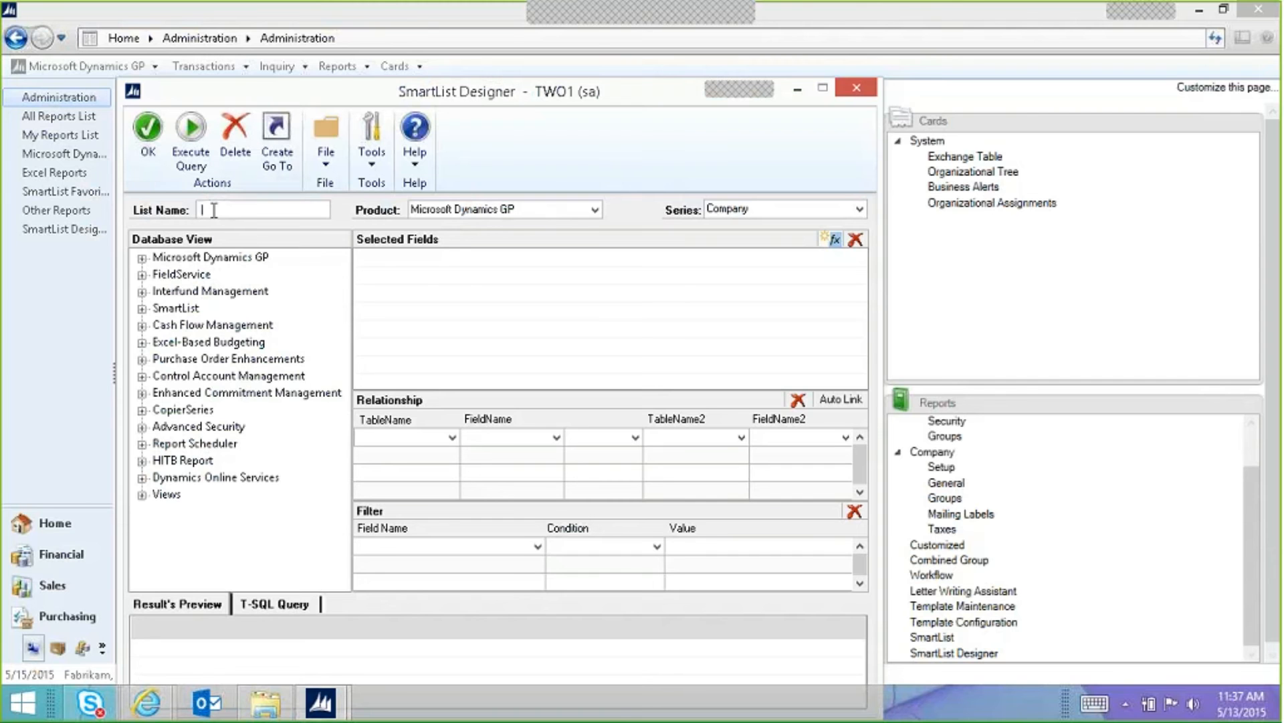
text(Timecards Payroll)
key(Tab)
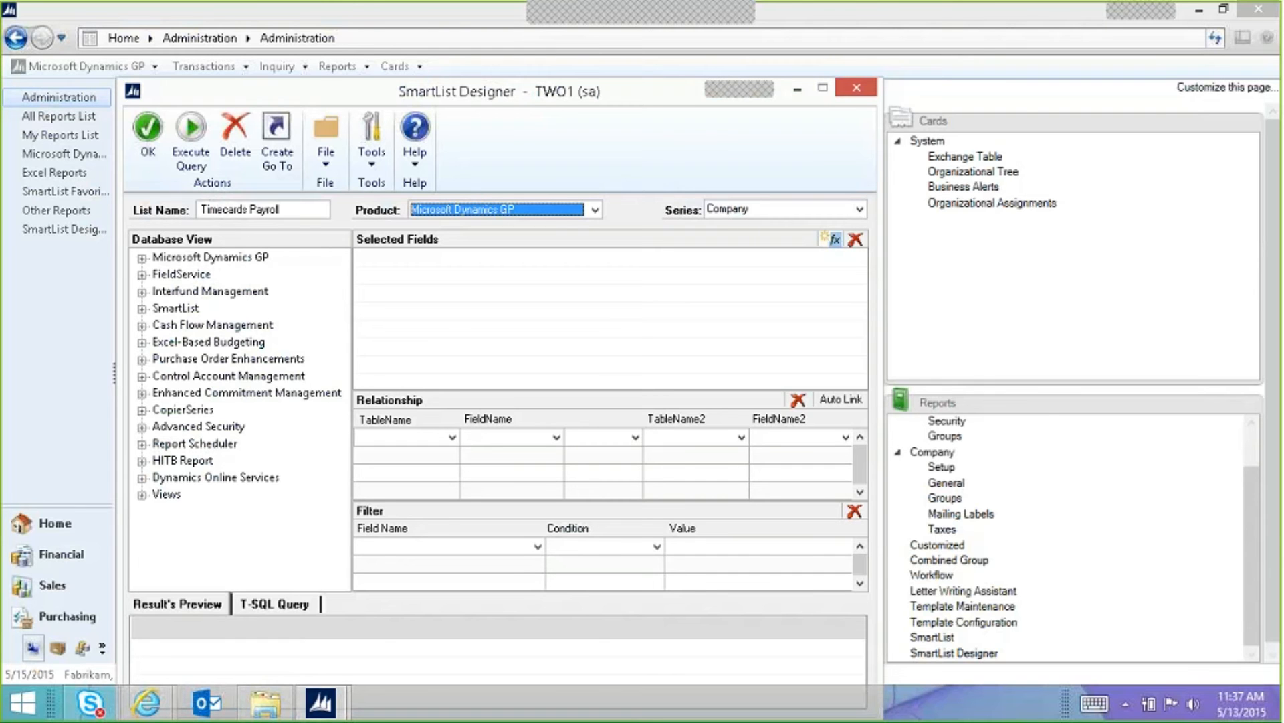
click(783, 213)
click(757, 281)
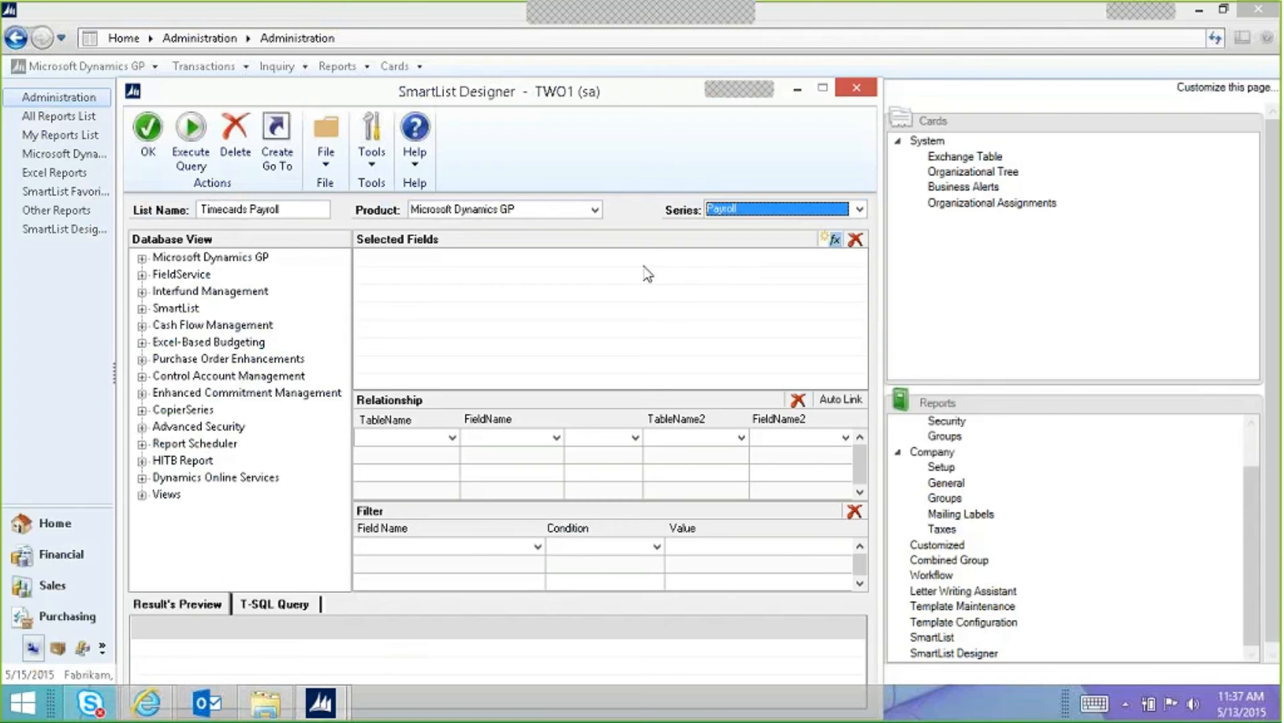
click(141, 495)
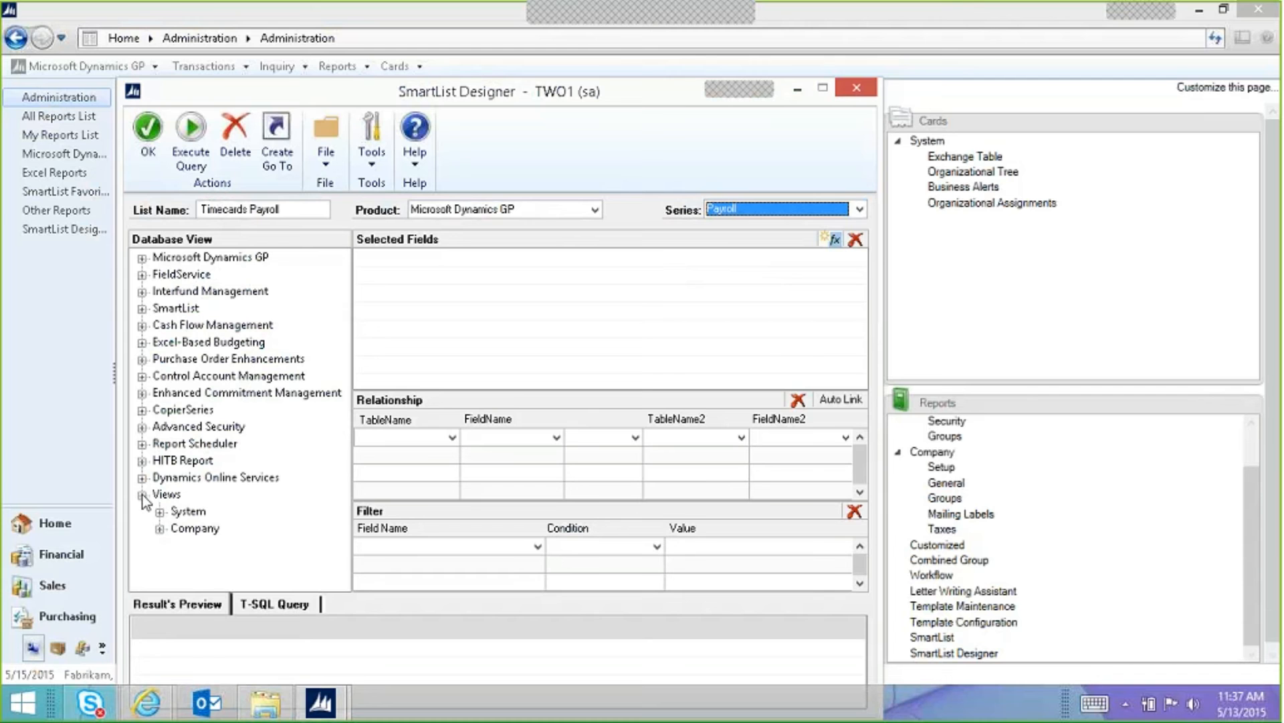
Step: Expand Company views and list the fields of the EmployeeTimecardPending view
click(160, 530)
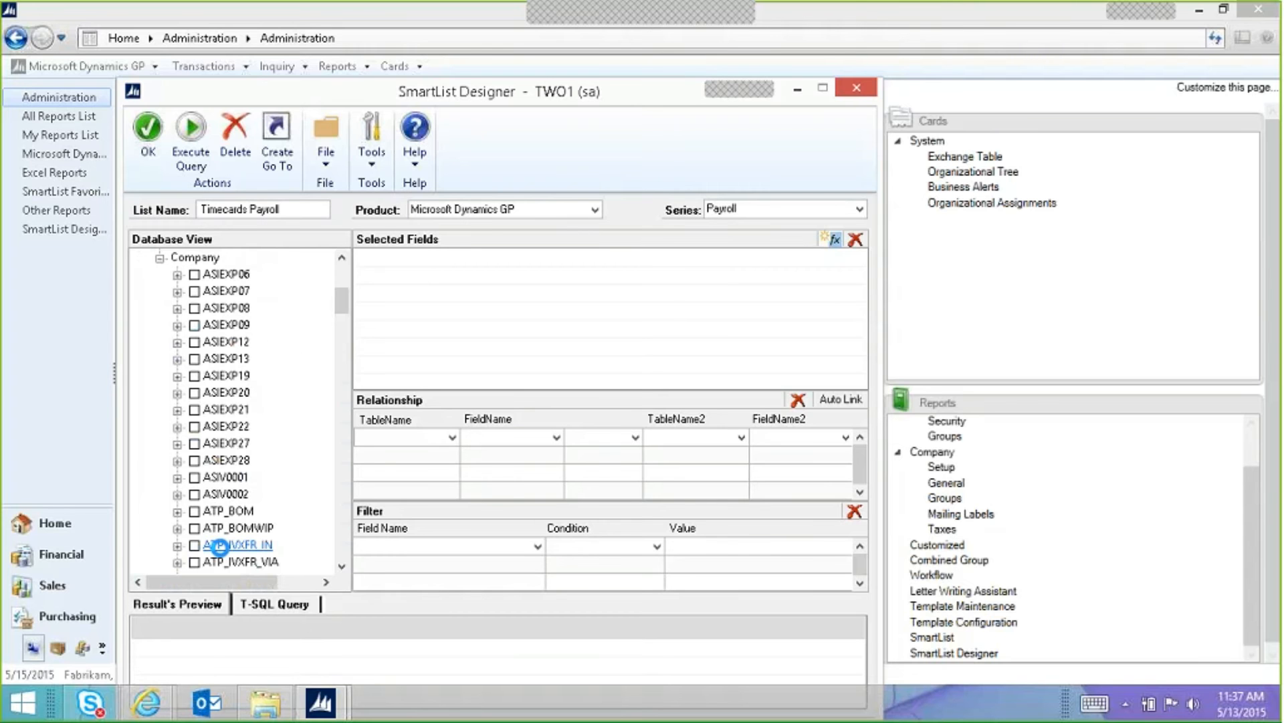
click(346, 545)
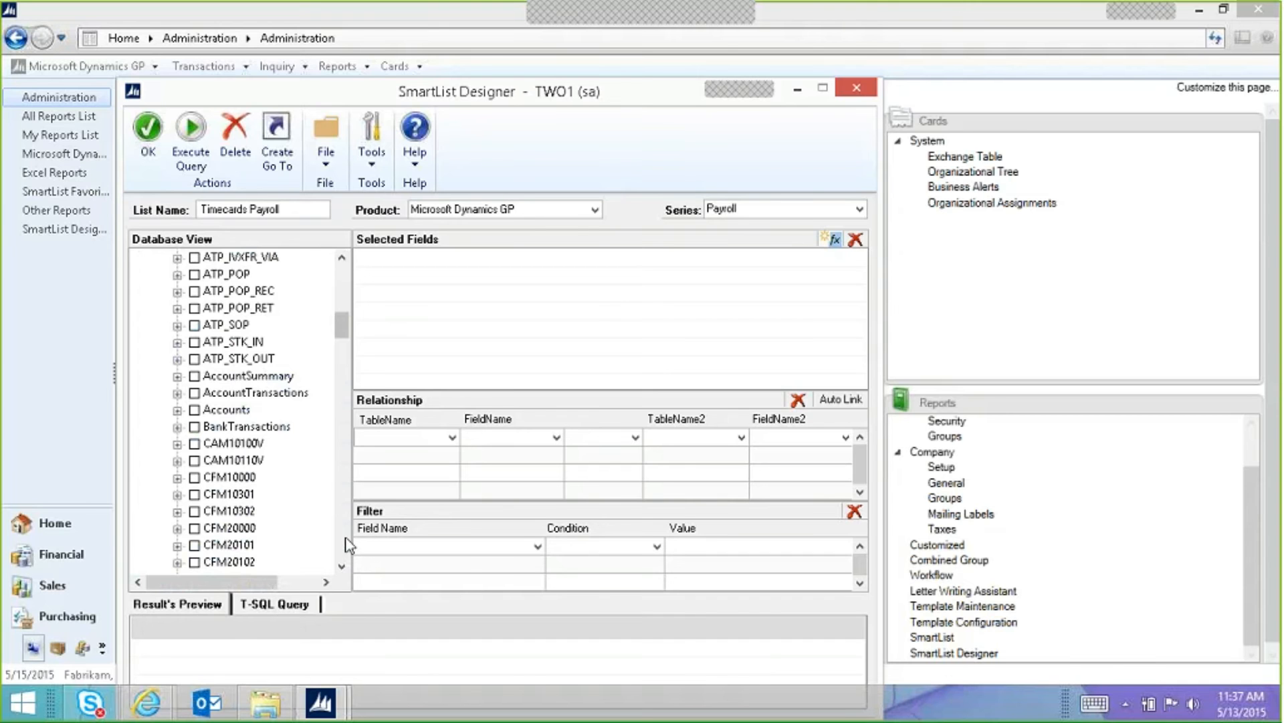
click(342, 541)
click(340, 541)
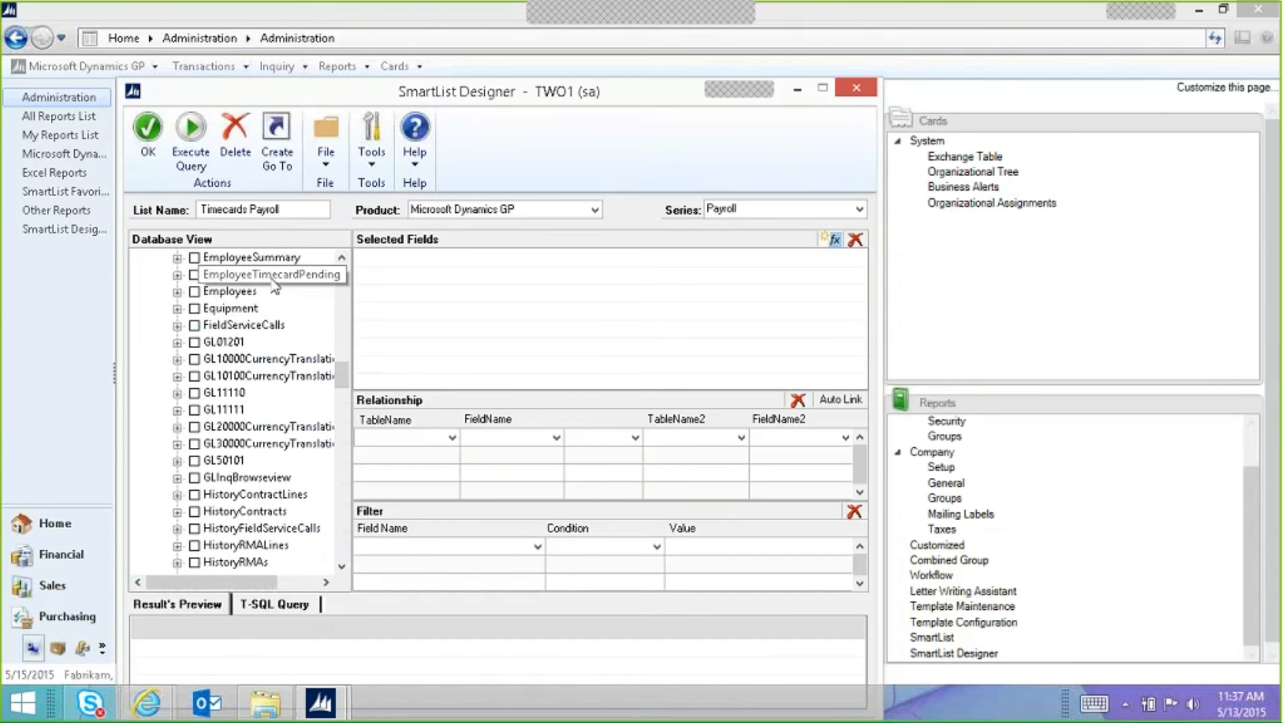
click(178, 275)
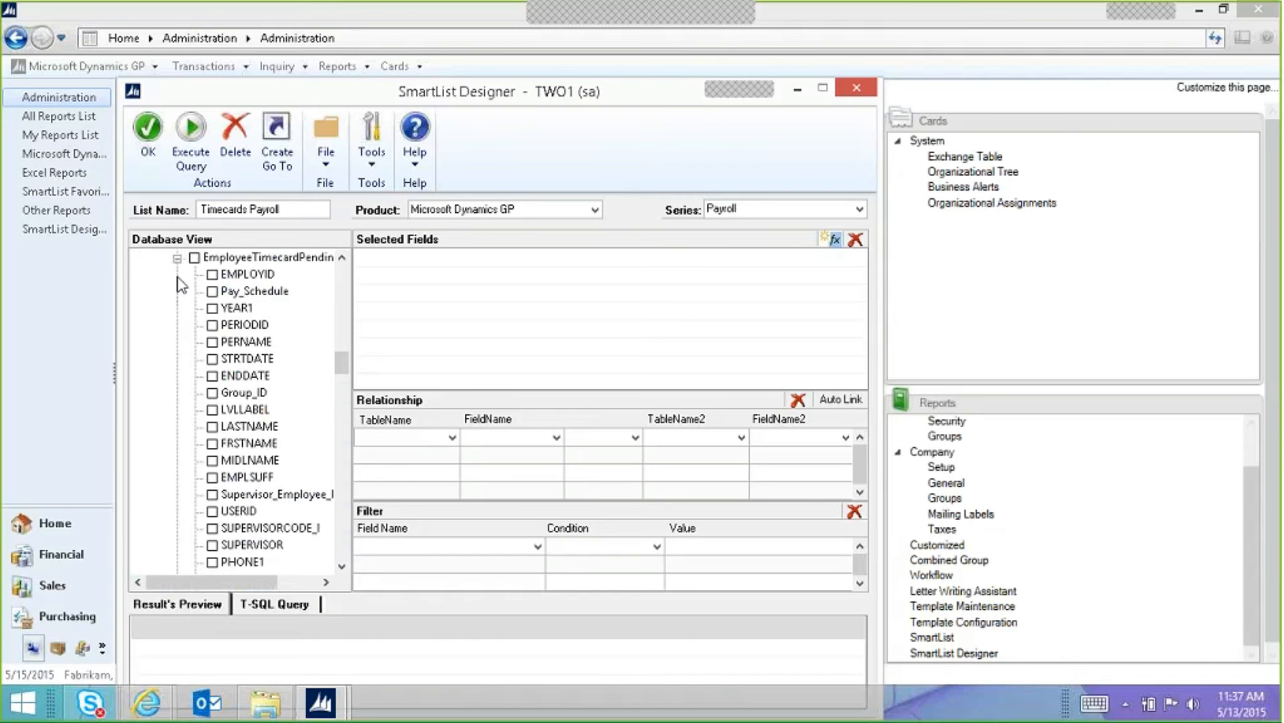
drag(227, 582, 224, 582)
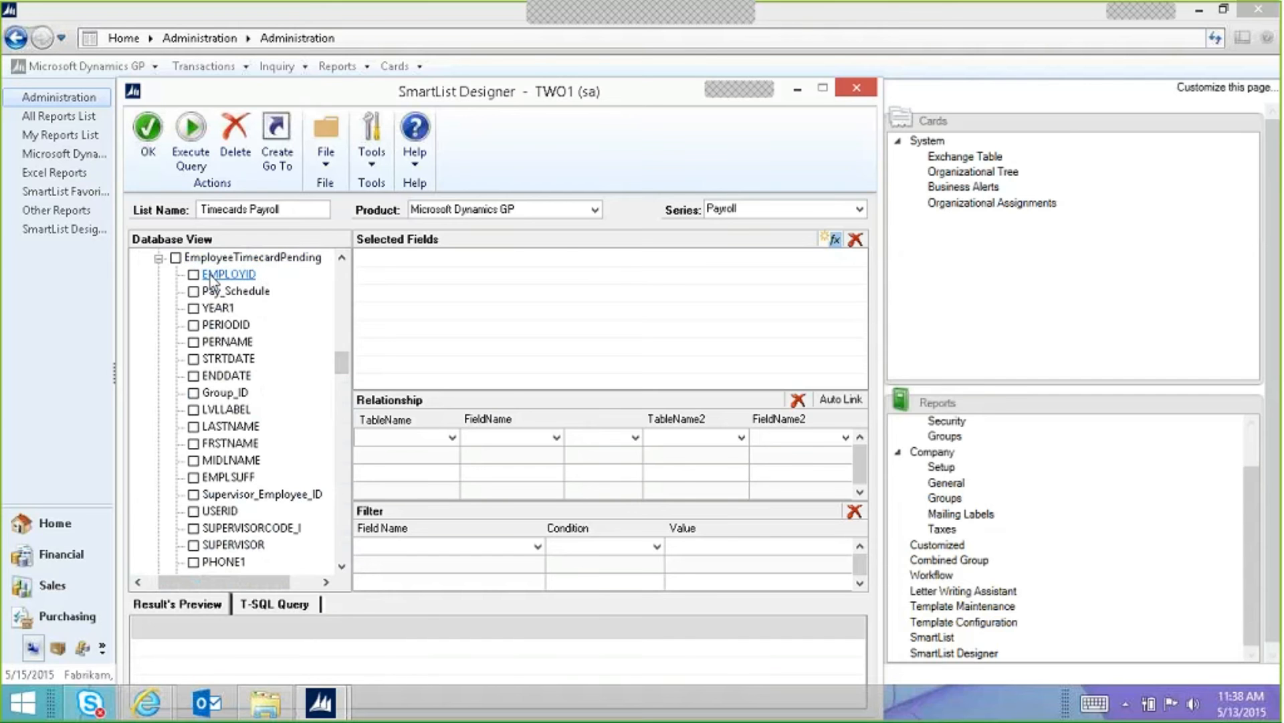
Step: Add EMPLOYID, Pay_Schedule, YEAR1, STRTDATE, ENDDATE, LASTNAME, FRSTNAME and UNTSTOPY to the list
click(193, 275)
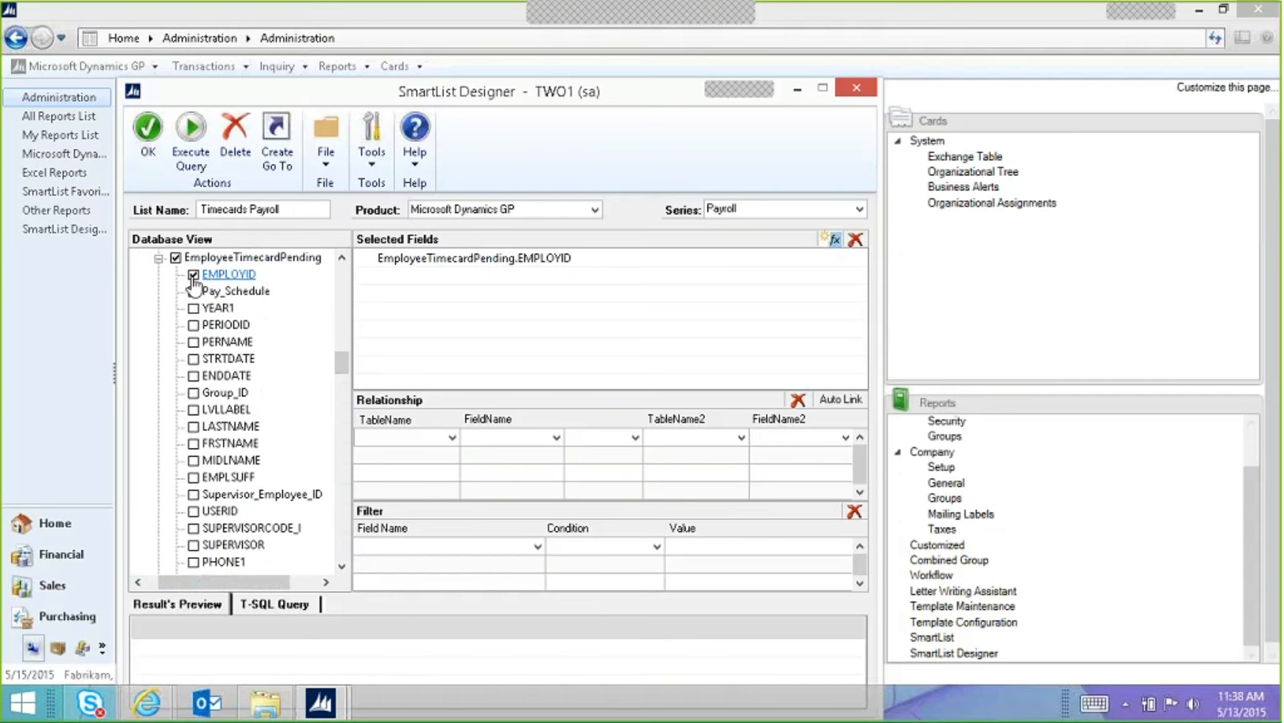
click(193, 292)
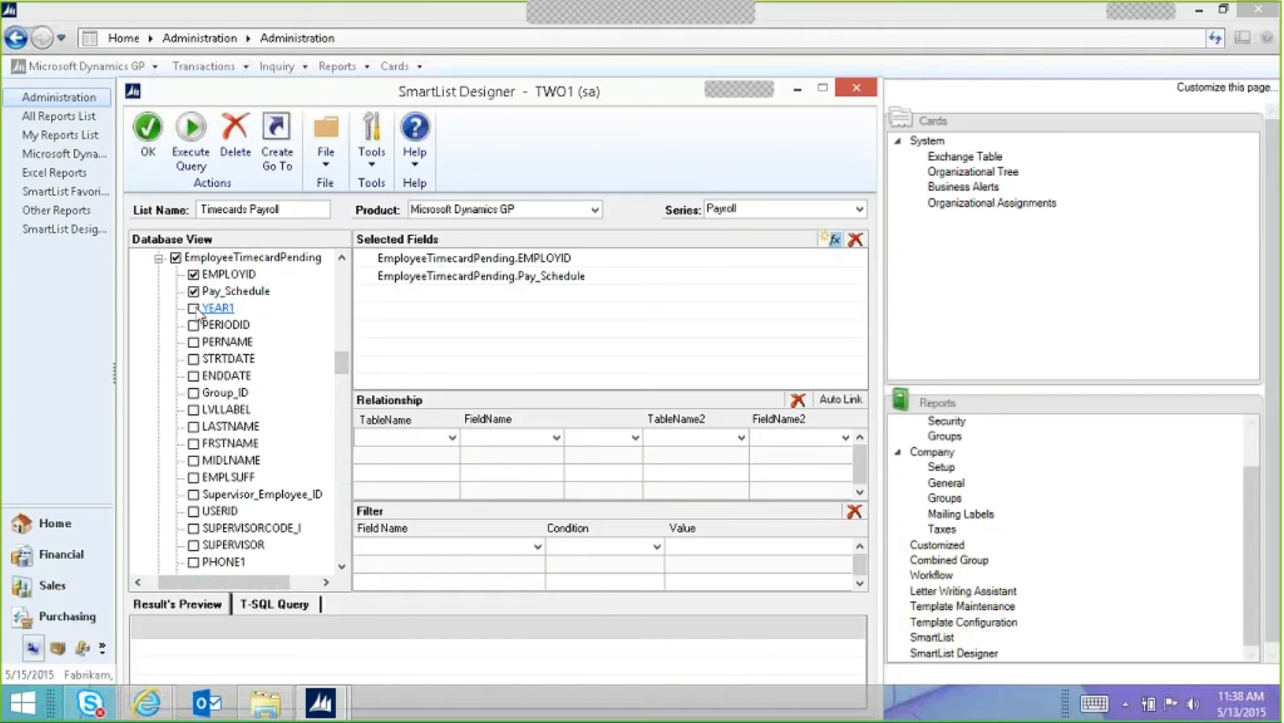
click(194, 308)
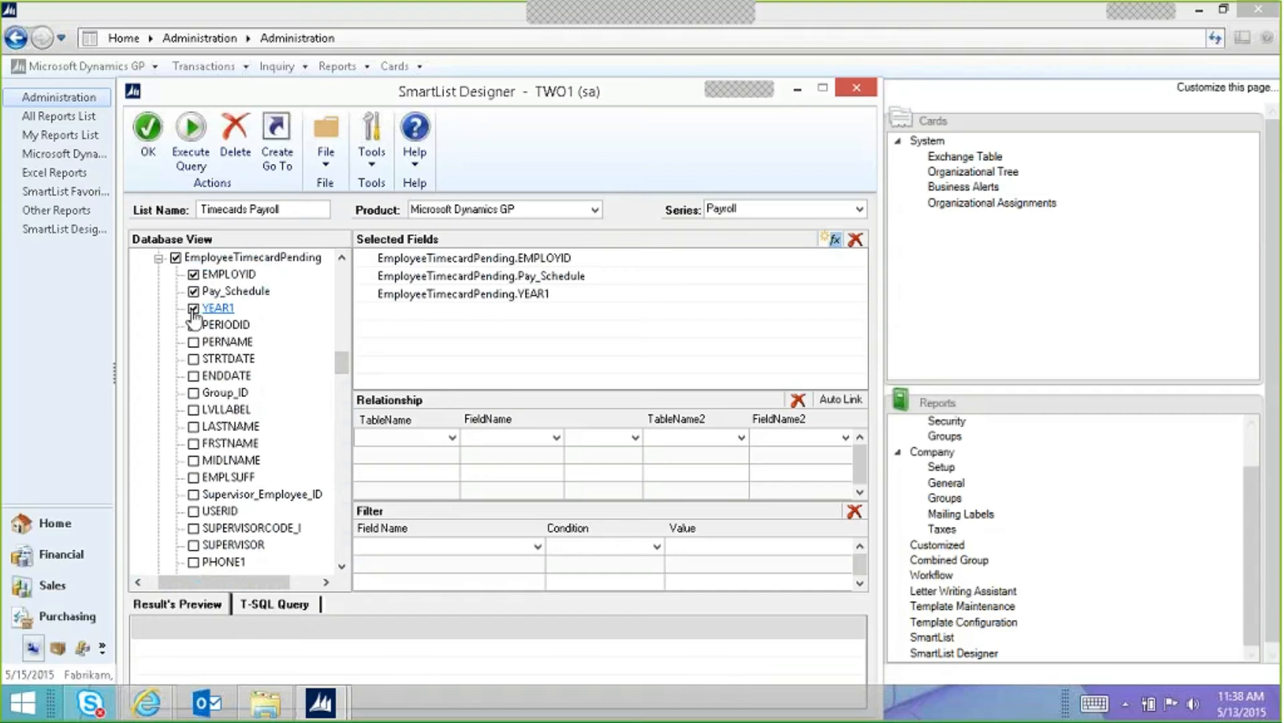
click(194, 360)
click(193, 376)
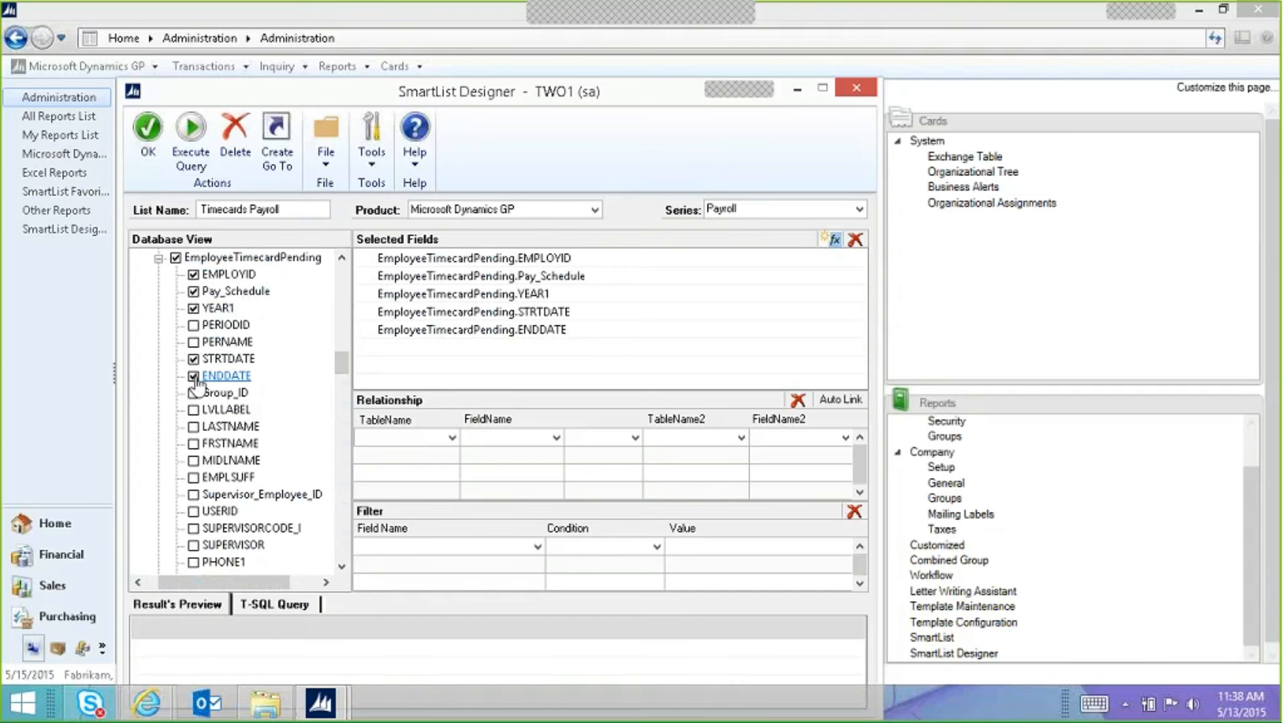
click(194, 427)
click(193, 444)
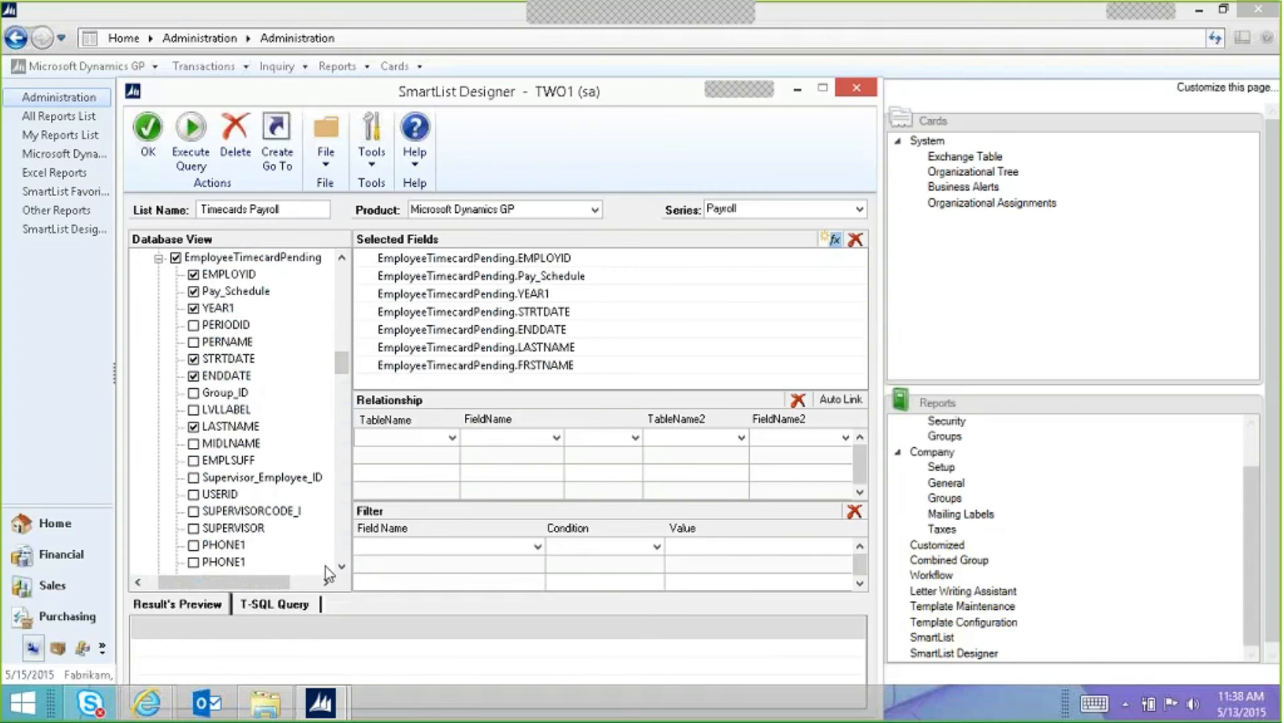
scroll(277, 548, down, 5)
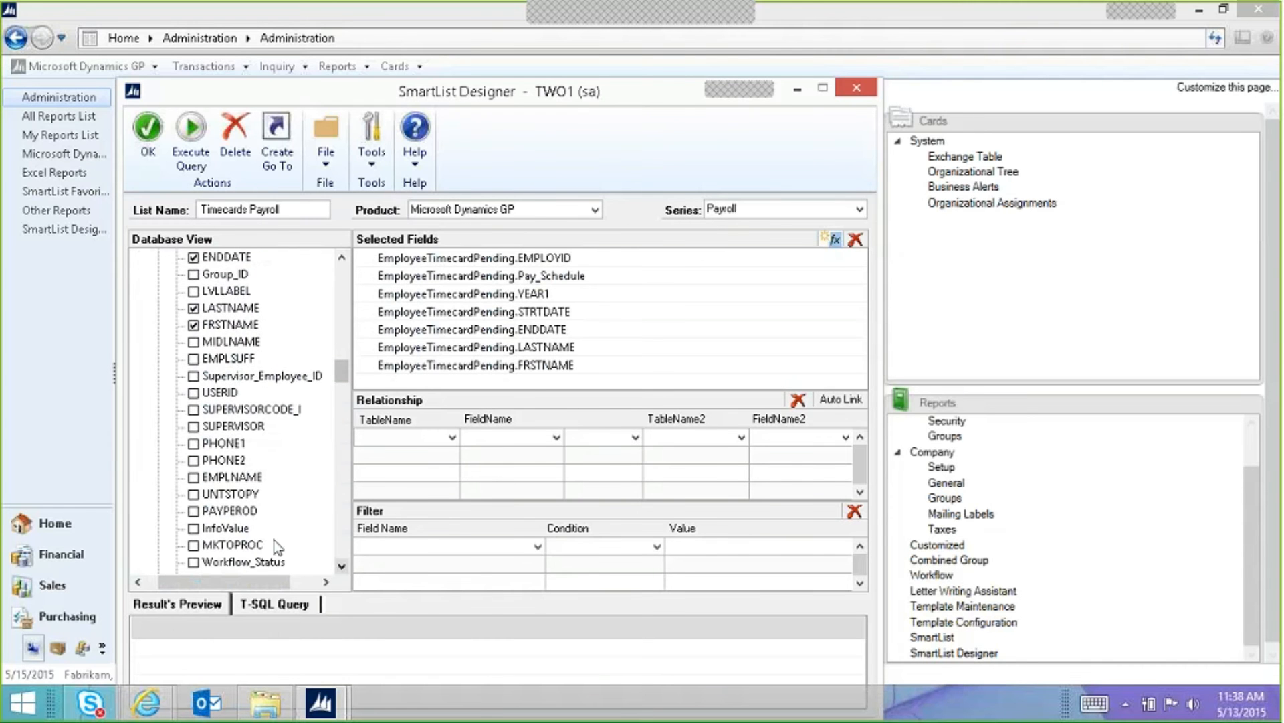
click(193, 495)
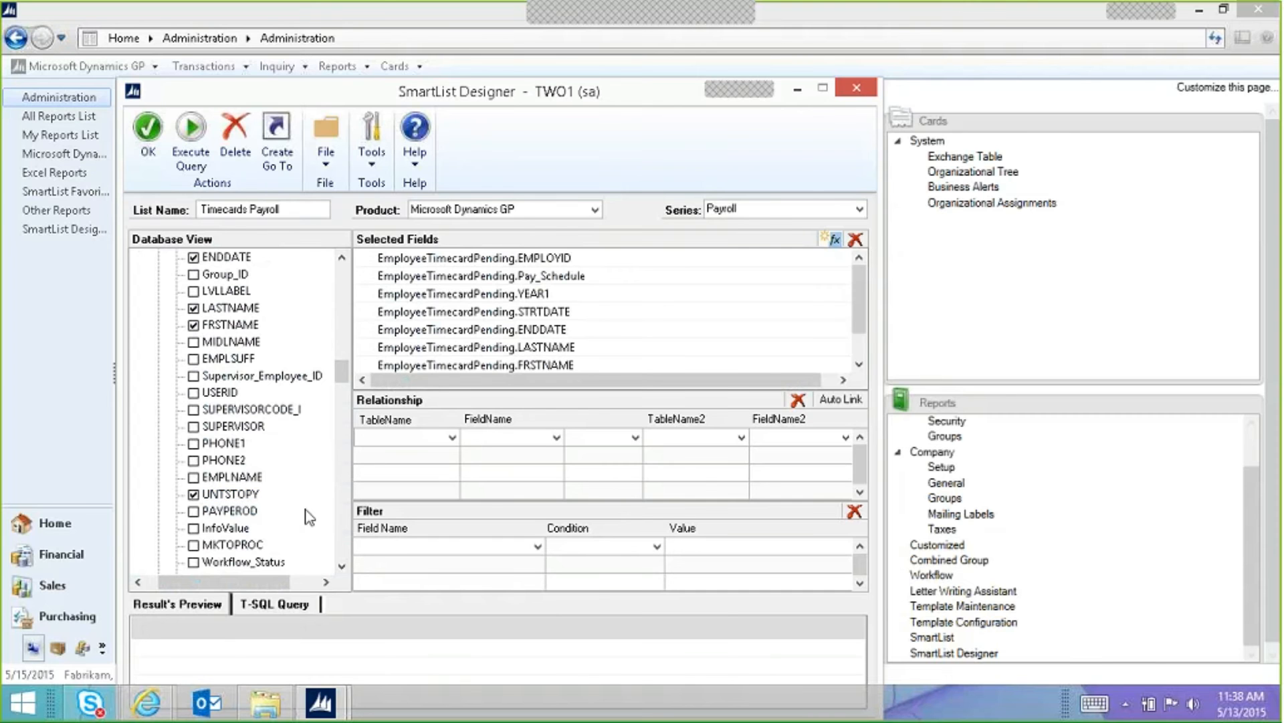
Step: Add Workflow_Status and save the Timecards Payroll SmartList
click(342, 566)
click(342, 566)
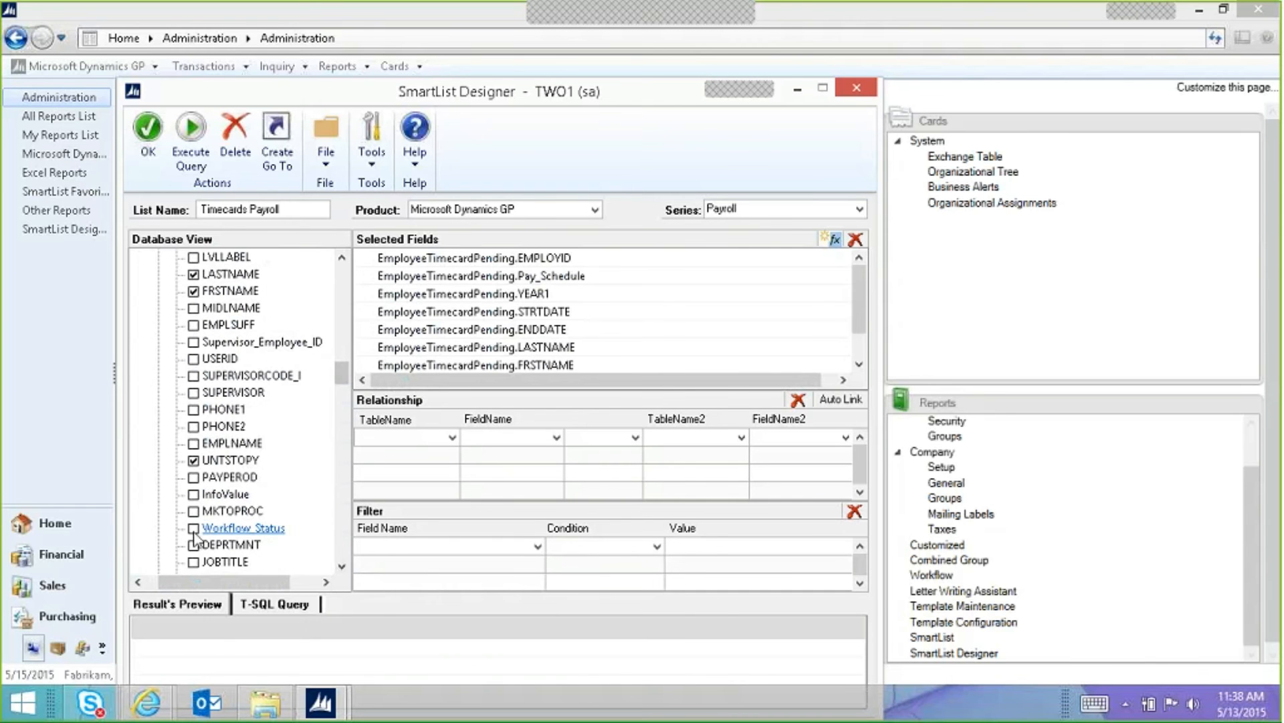
click(193, 528)
click(341, 567)
click(342, 567)
click(342, 567)
click(342, 568)
click(342, 567)
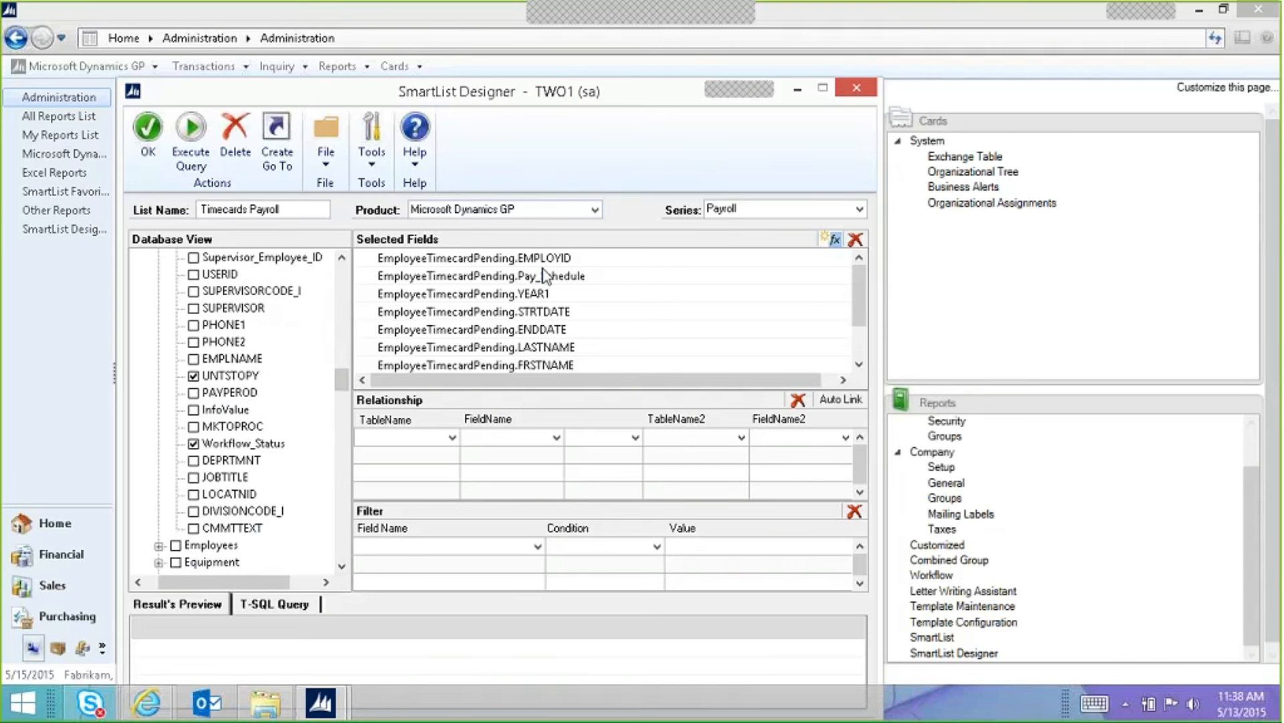
click(859, 364)
click(859, 365)
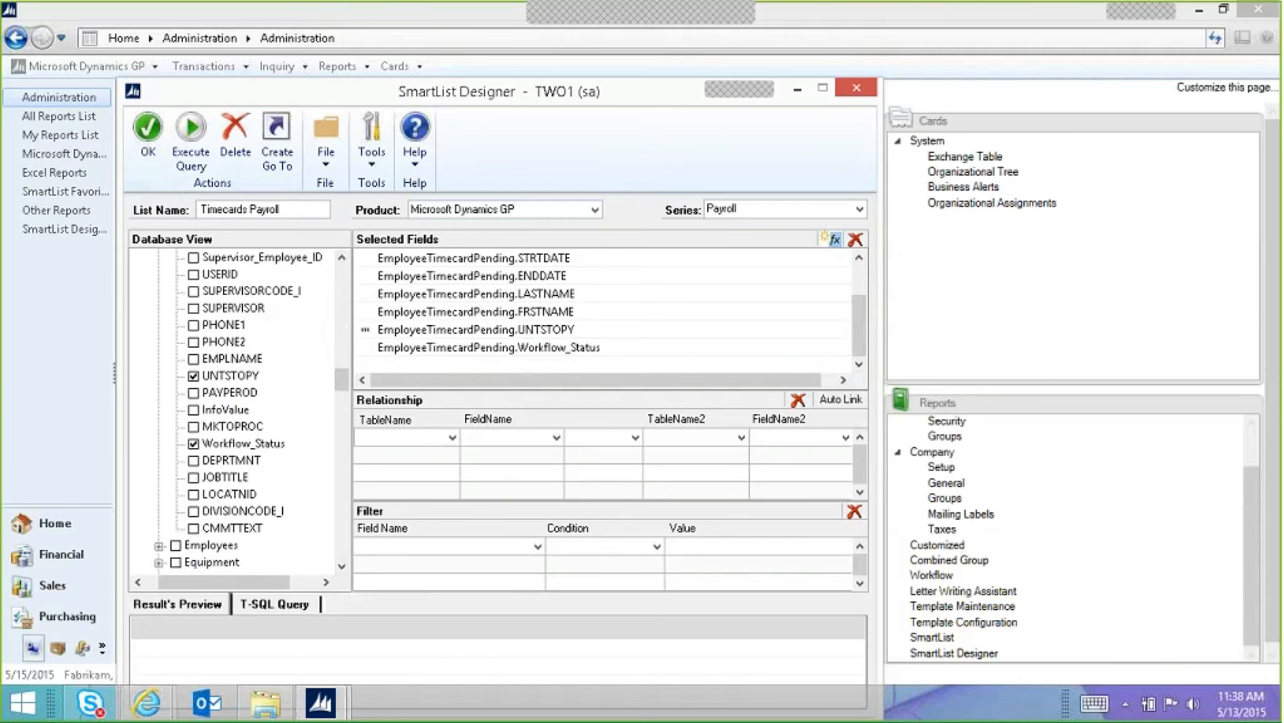
click(416, 438)
click(430, 438)
click(148, 131)
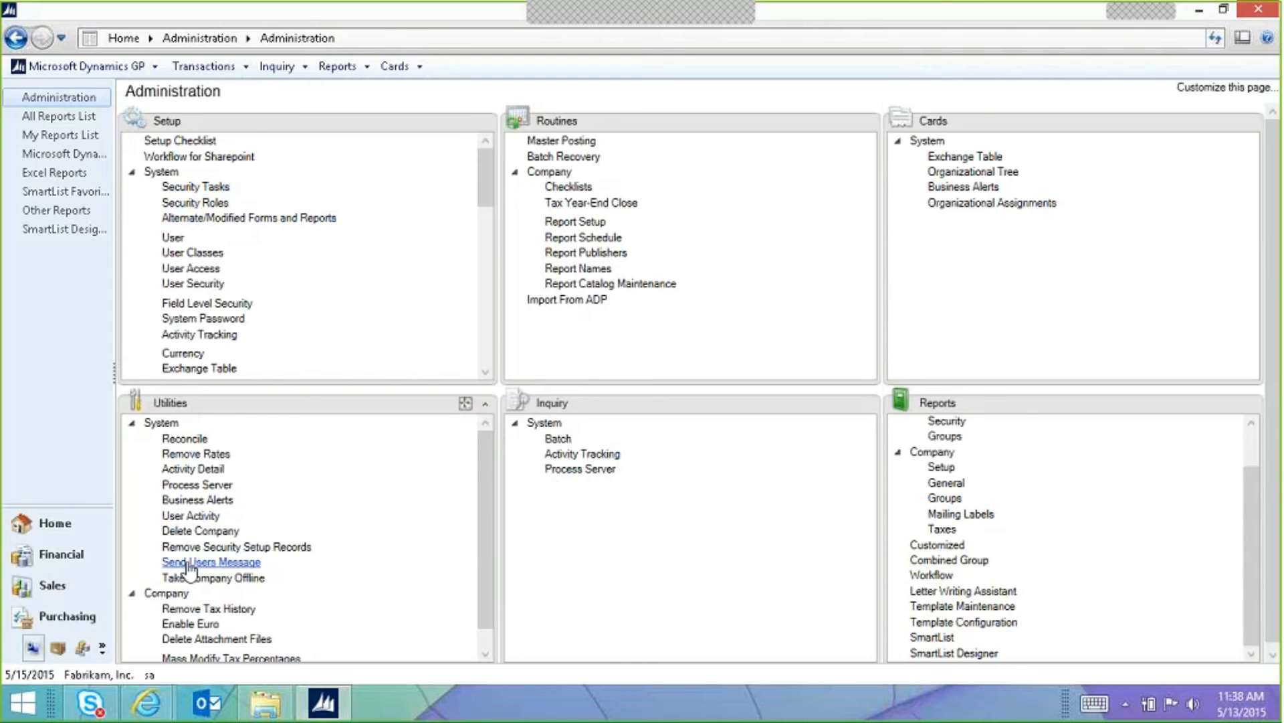
Step: Open SmartList and load the Timecards Payroll list under Payroll
click(940, 637)
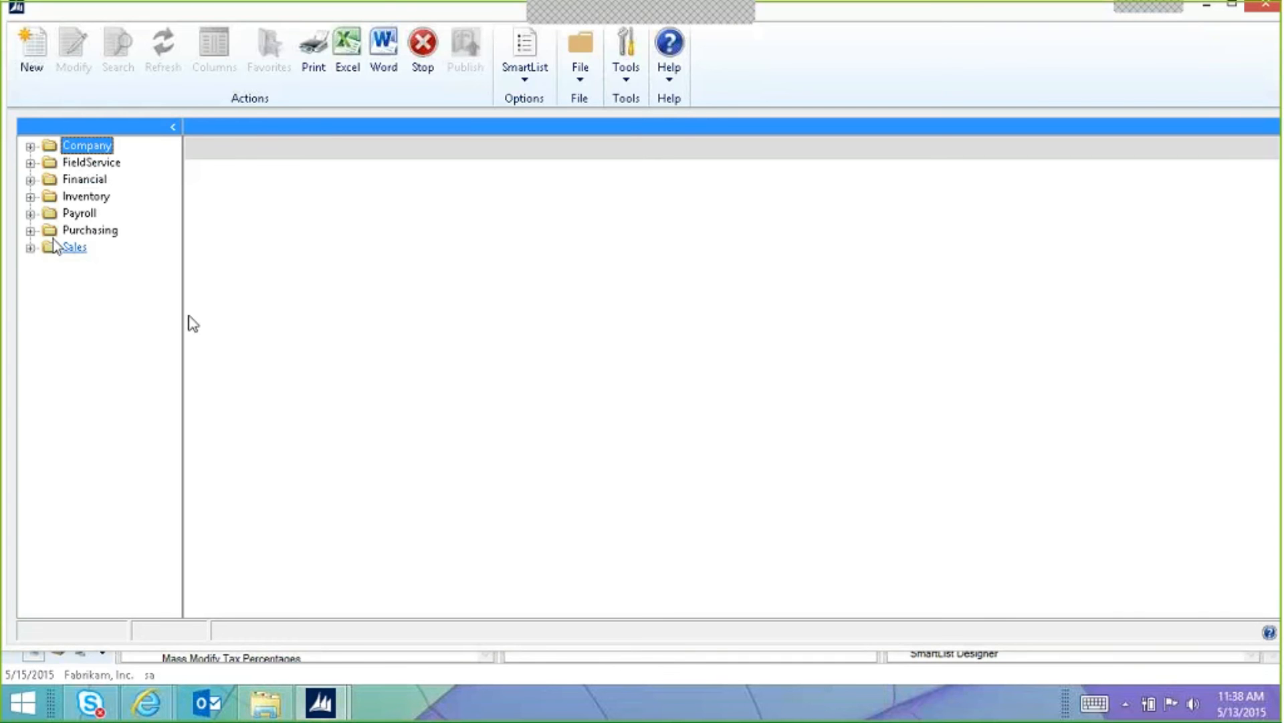
click(30, 214)
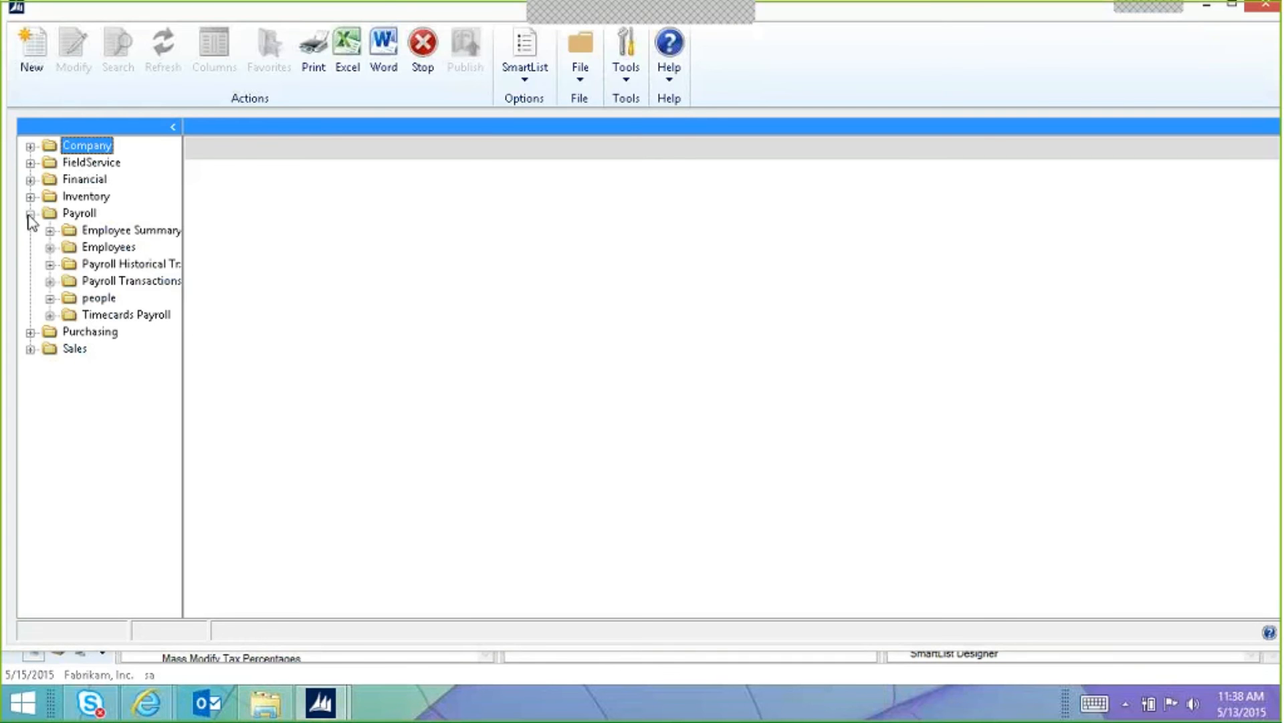
click(126, 319)
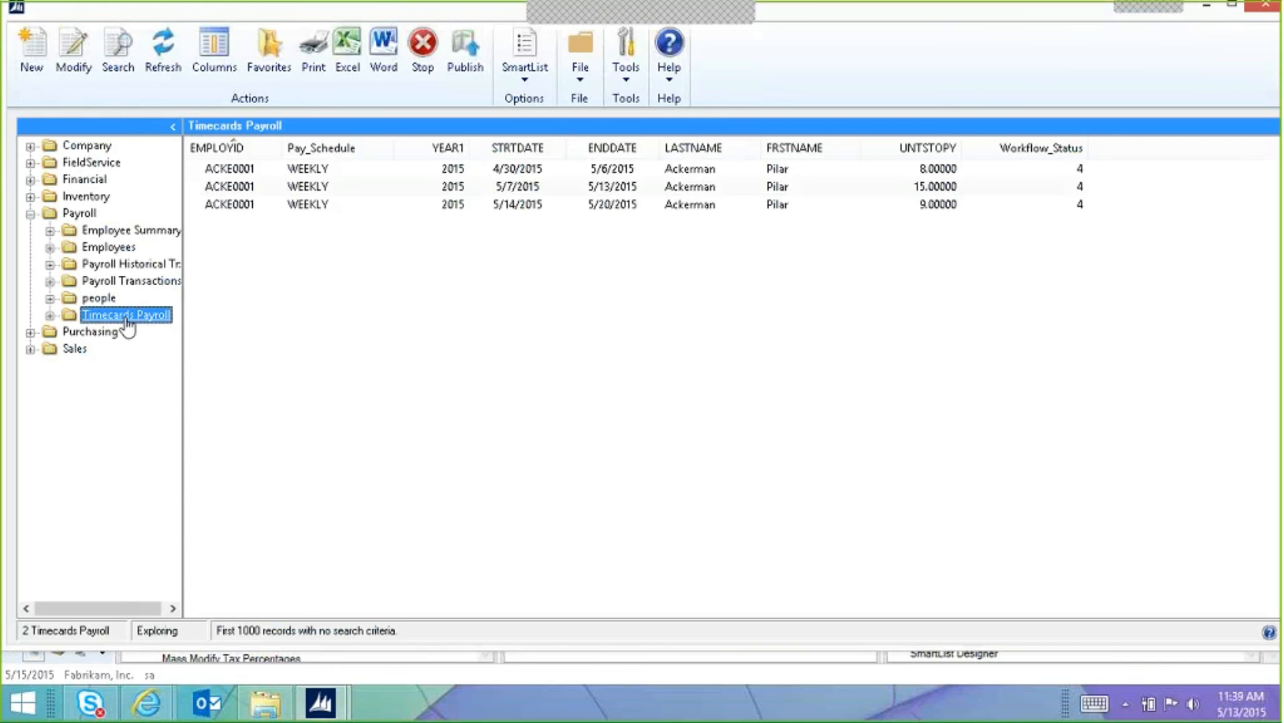
Step: Review the 4/30, 5/7 and 5/14/2015 timecards, then switch to the Inventory lists
click(244, 170)
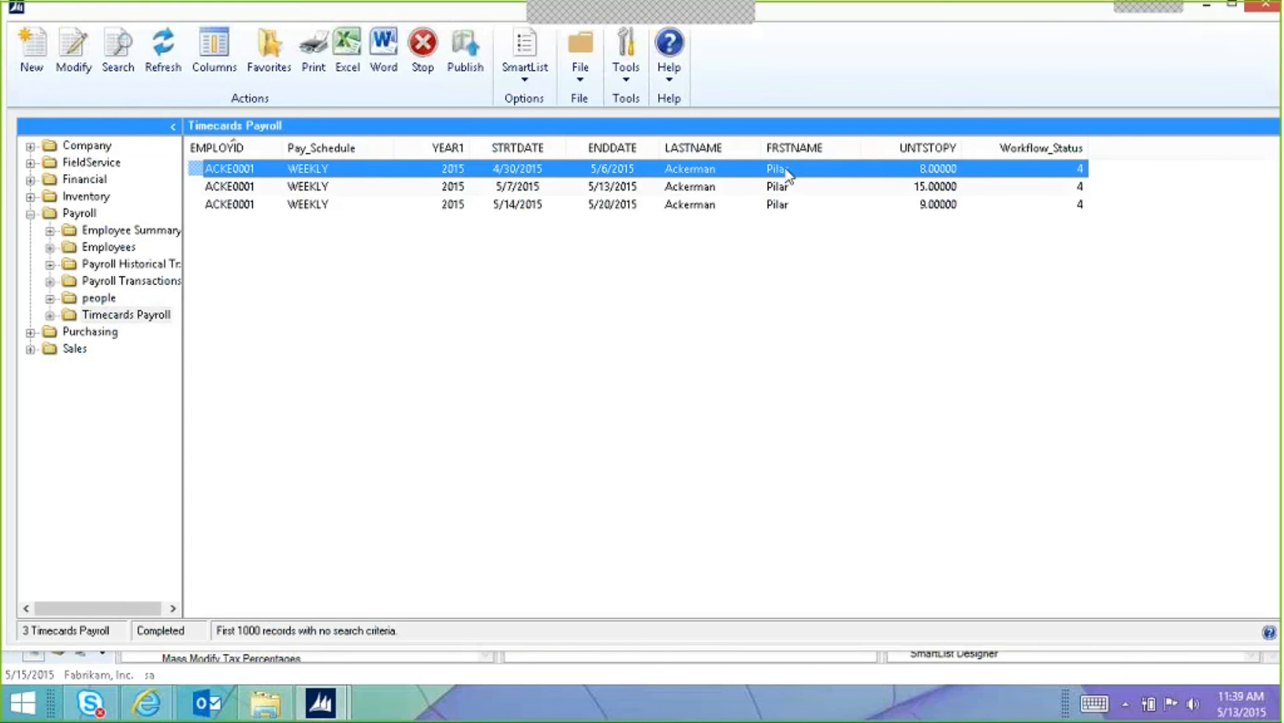
click(941, 189)
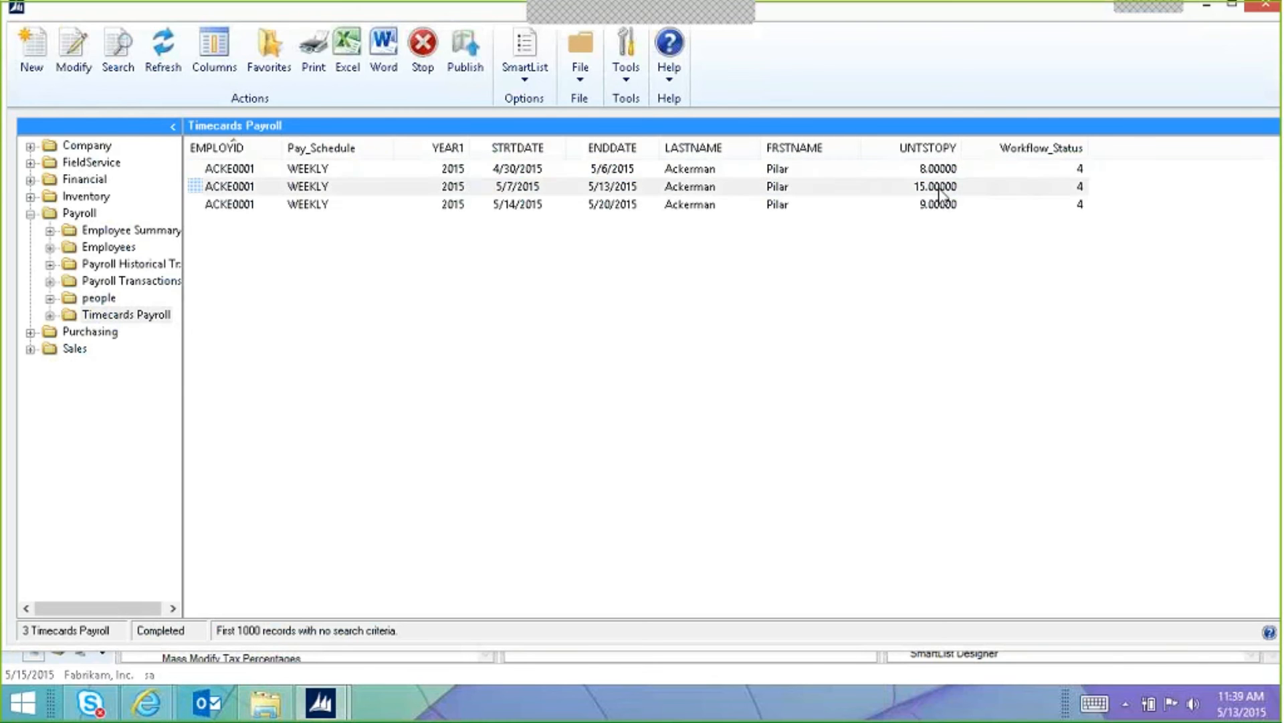
click(941, 190)
click(936, 206)
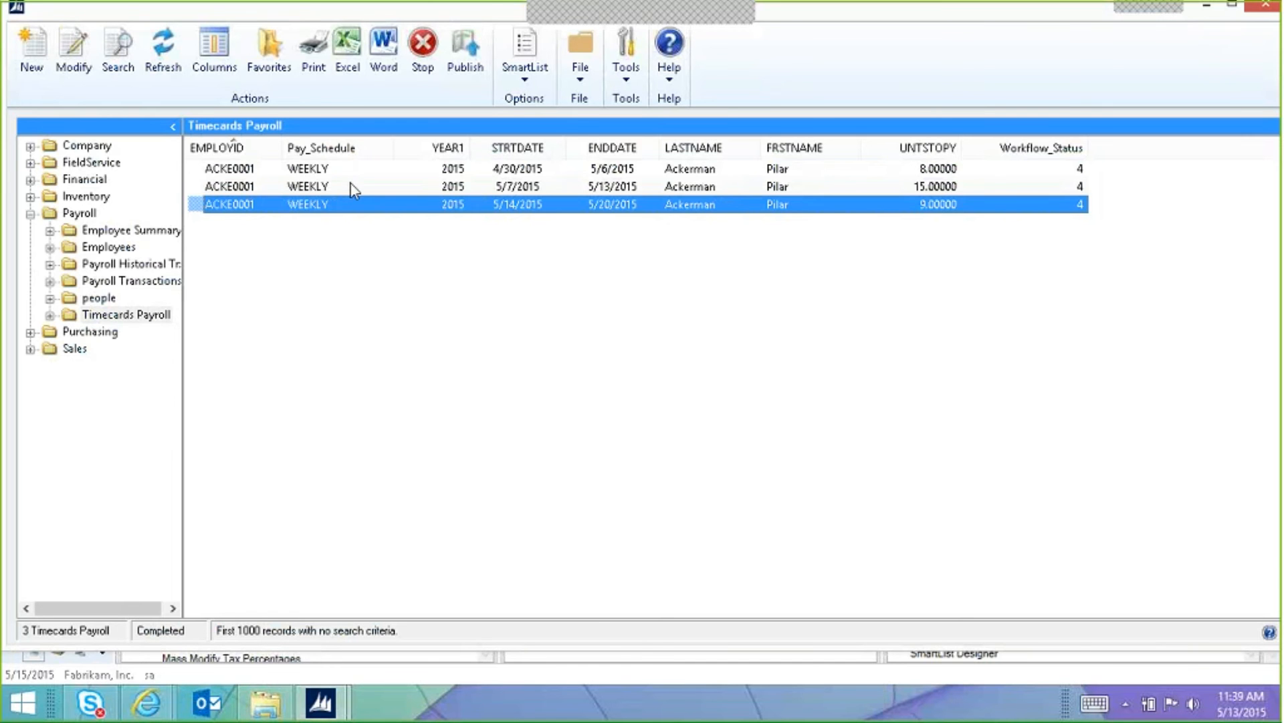
click(30, 214)
click(30, 198)
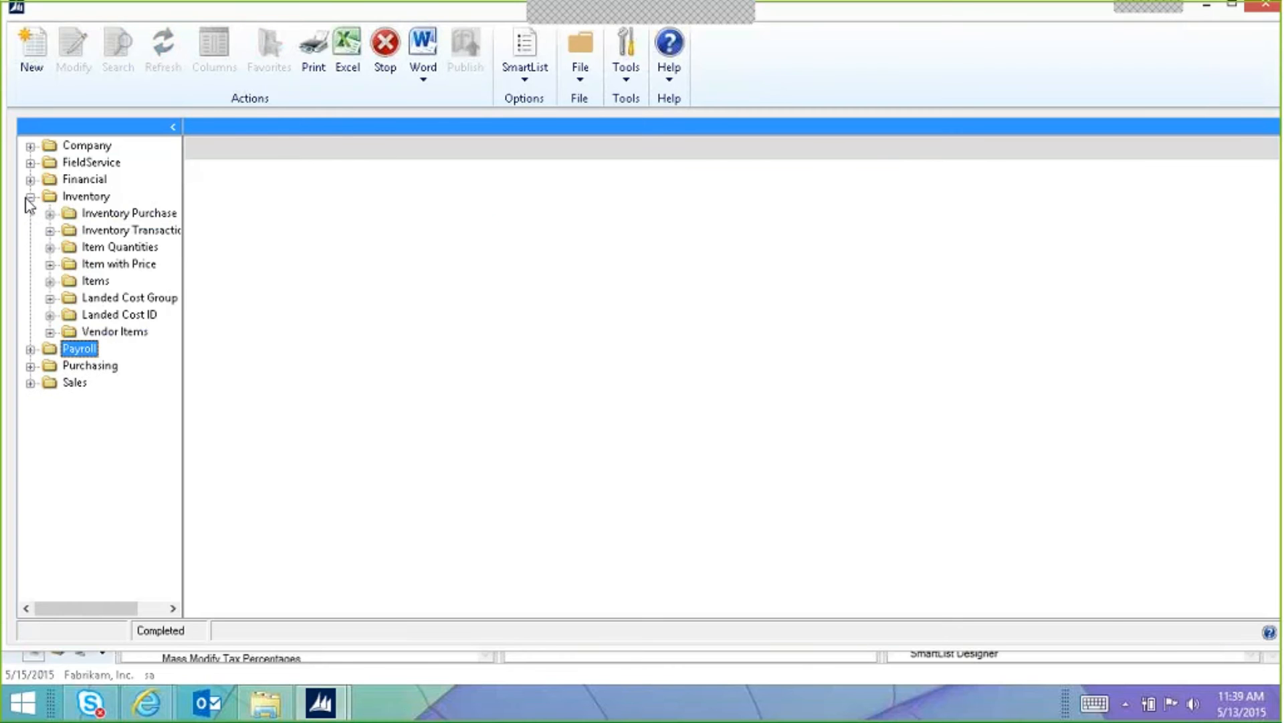
Step: Load Item with Price, then the Items list, and select item 1-A3483A
click(129, 267)
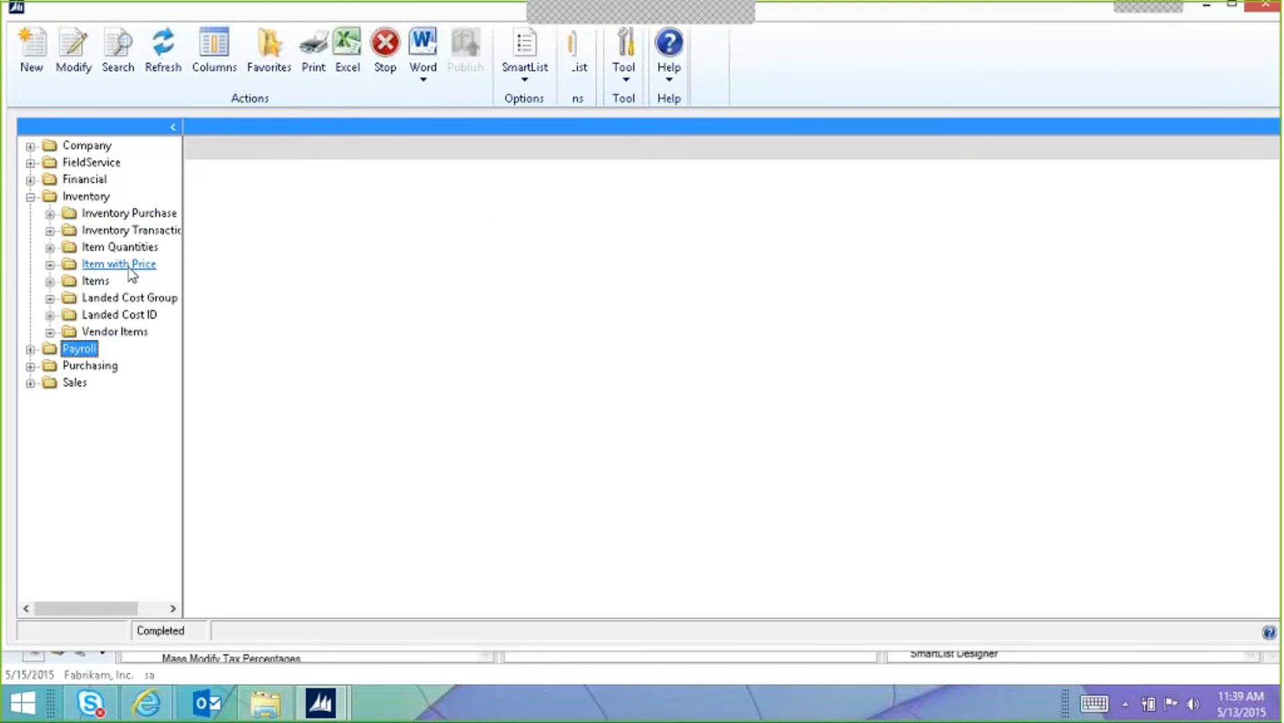
click(95, 281)
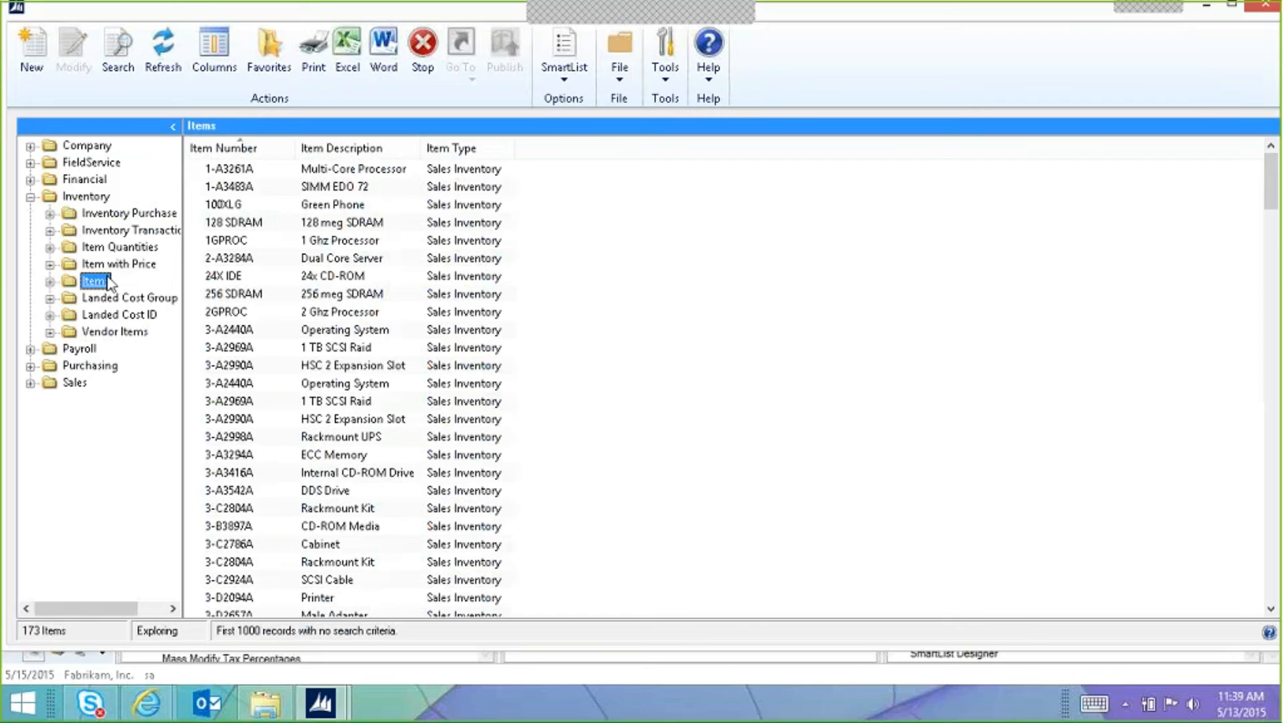
click(259, 228)
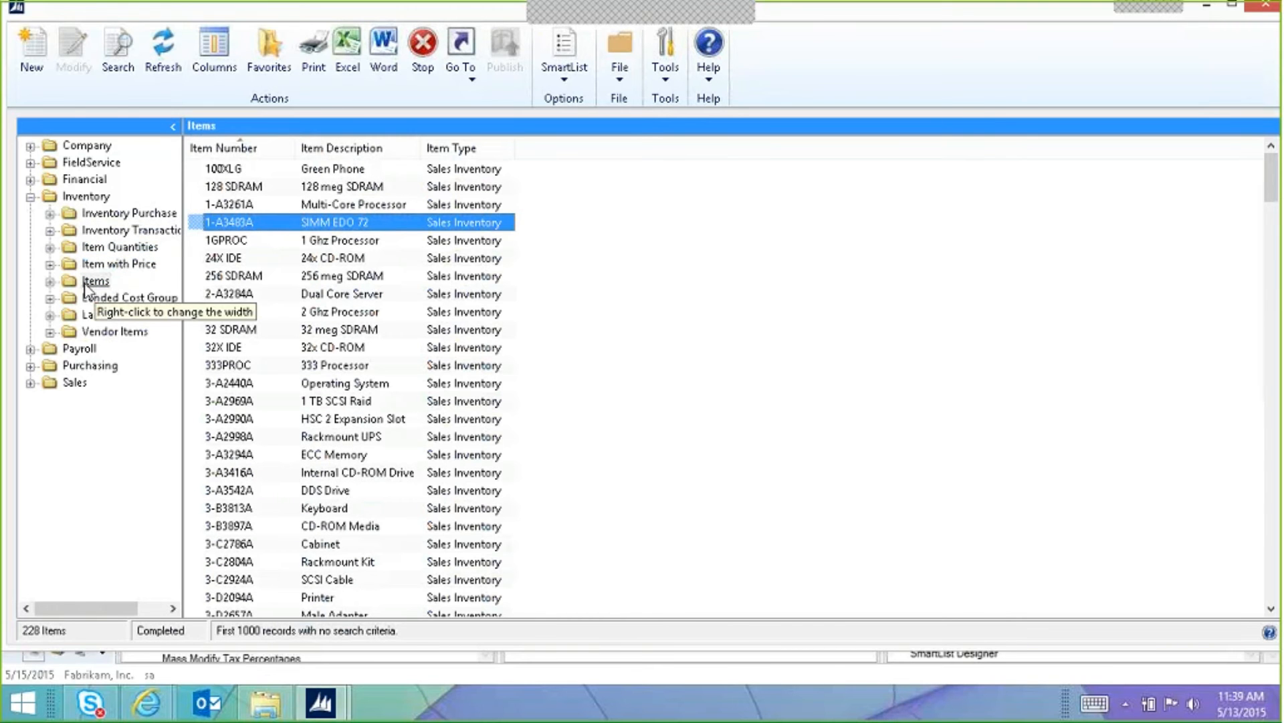
Step: View the Item Inquiry for SIMM EDO 72, close it, and reload Item with Price
click(474, 80)
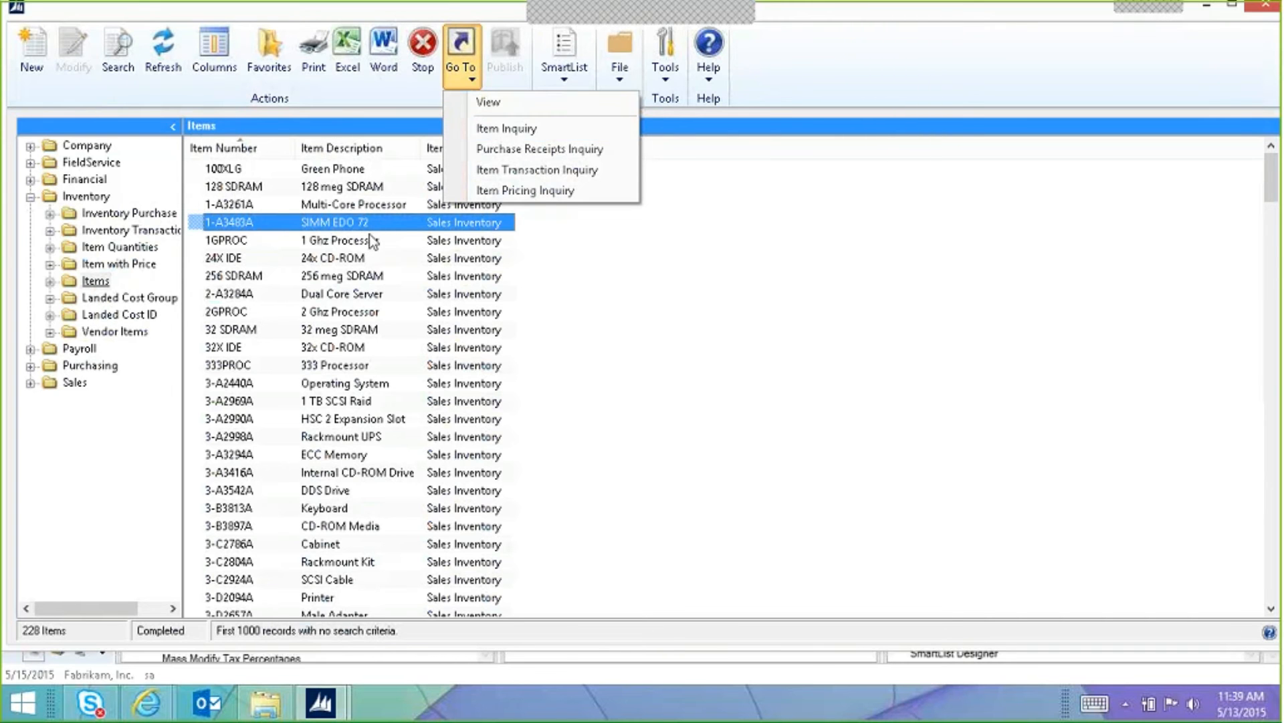
click(543, 129)
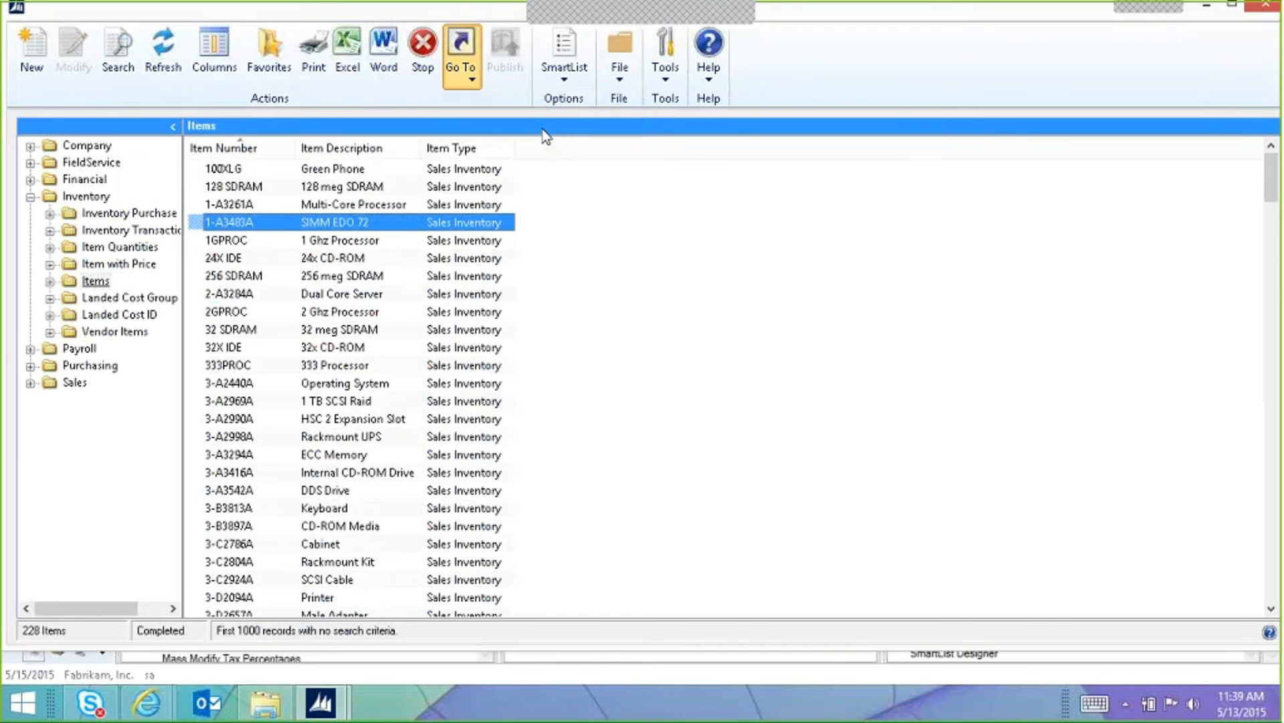
drag(542, 118, 1012, 112)
click(460, 53)
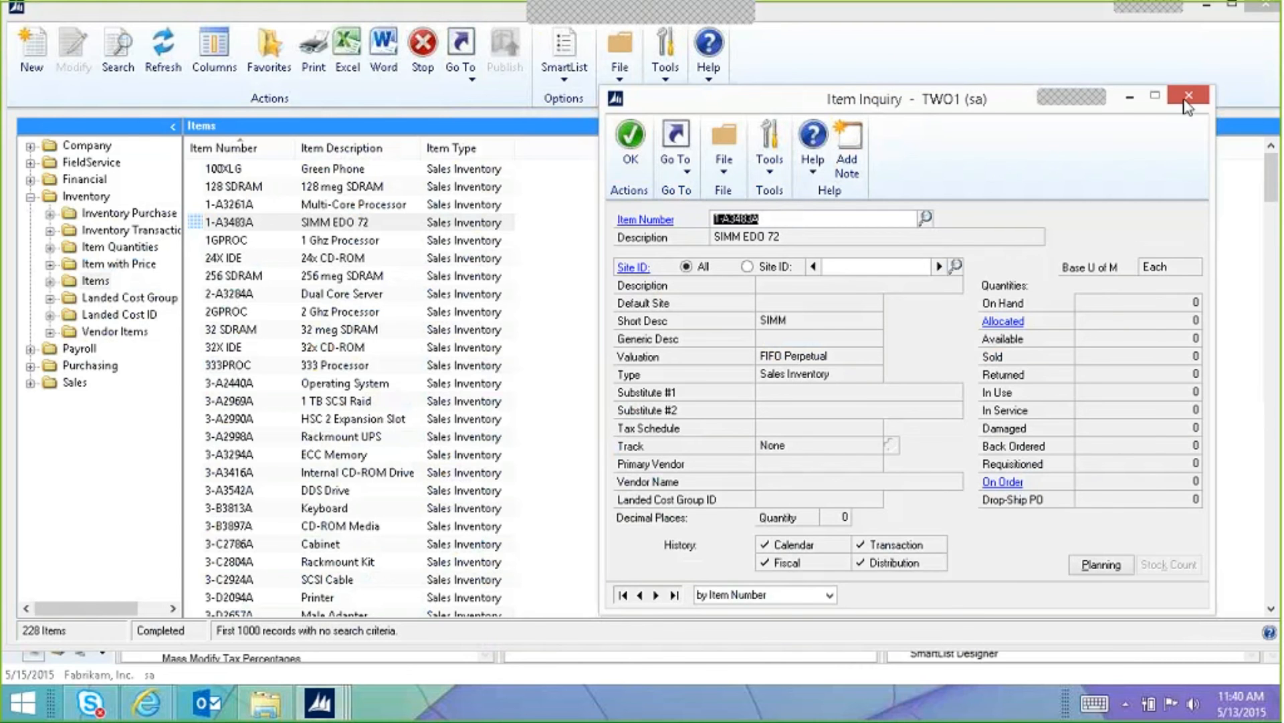
click(1189, 95)
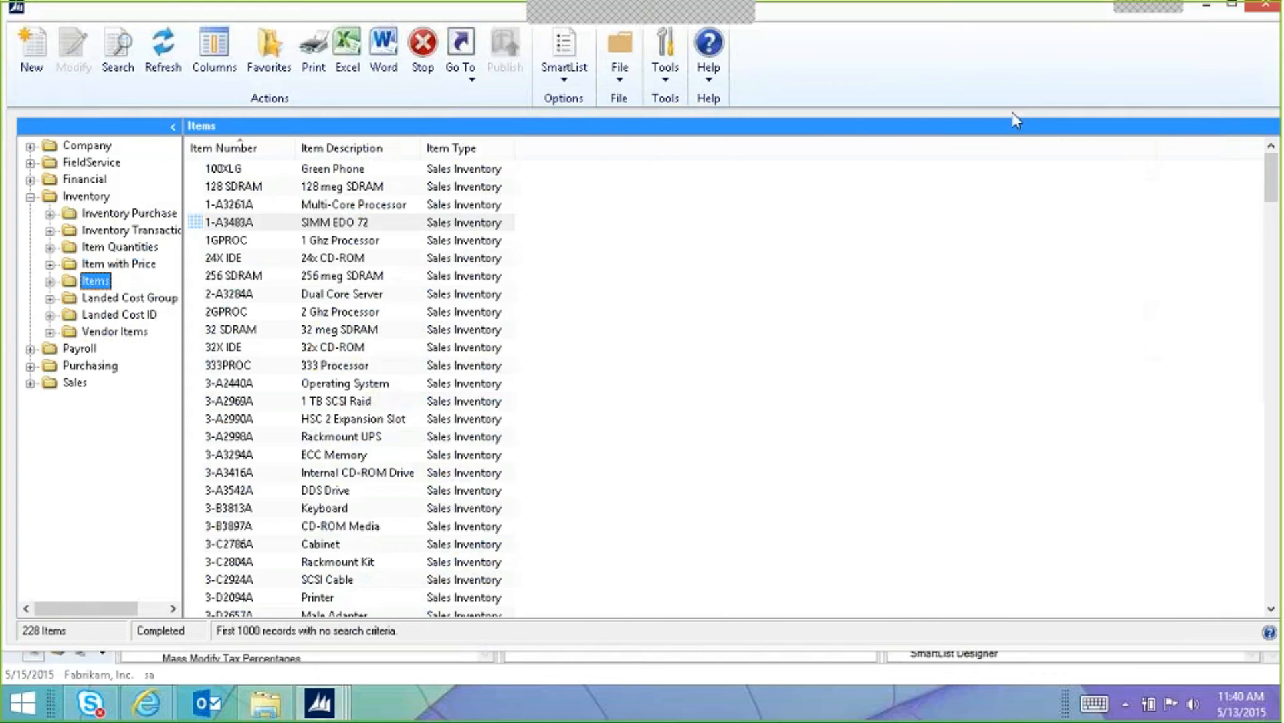
click(121, 265)
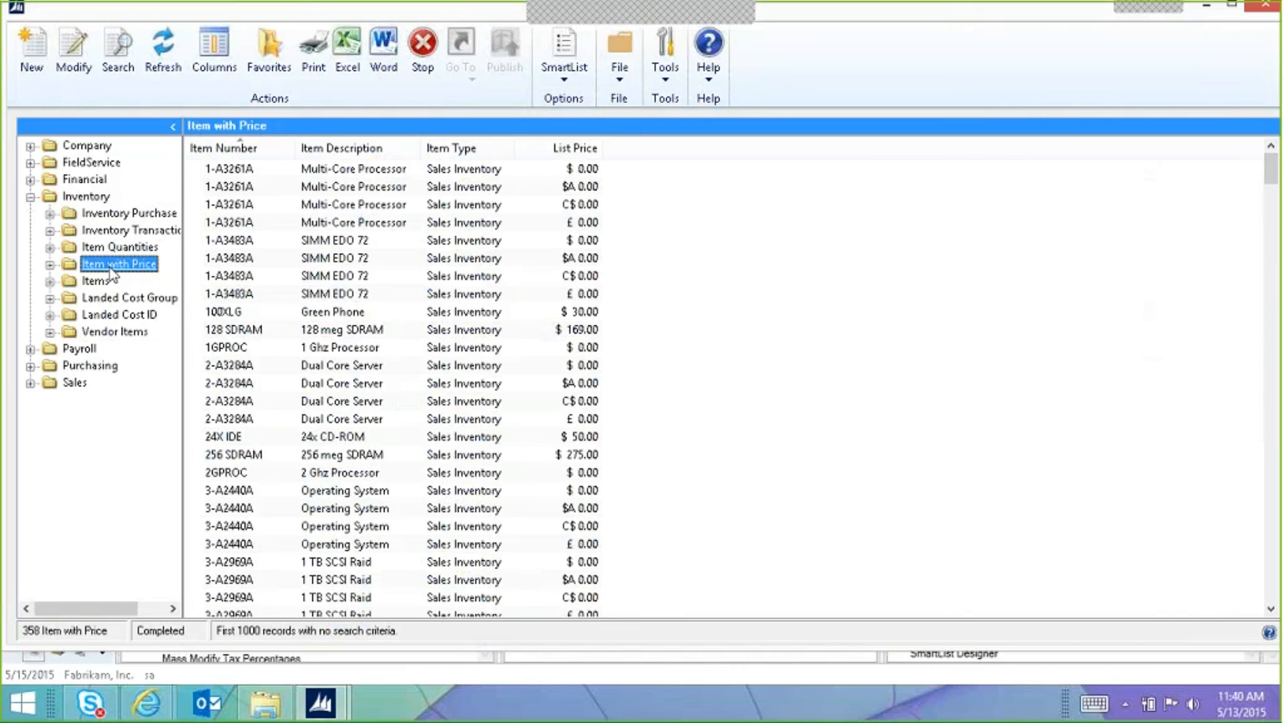
click(259, 245)
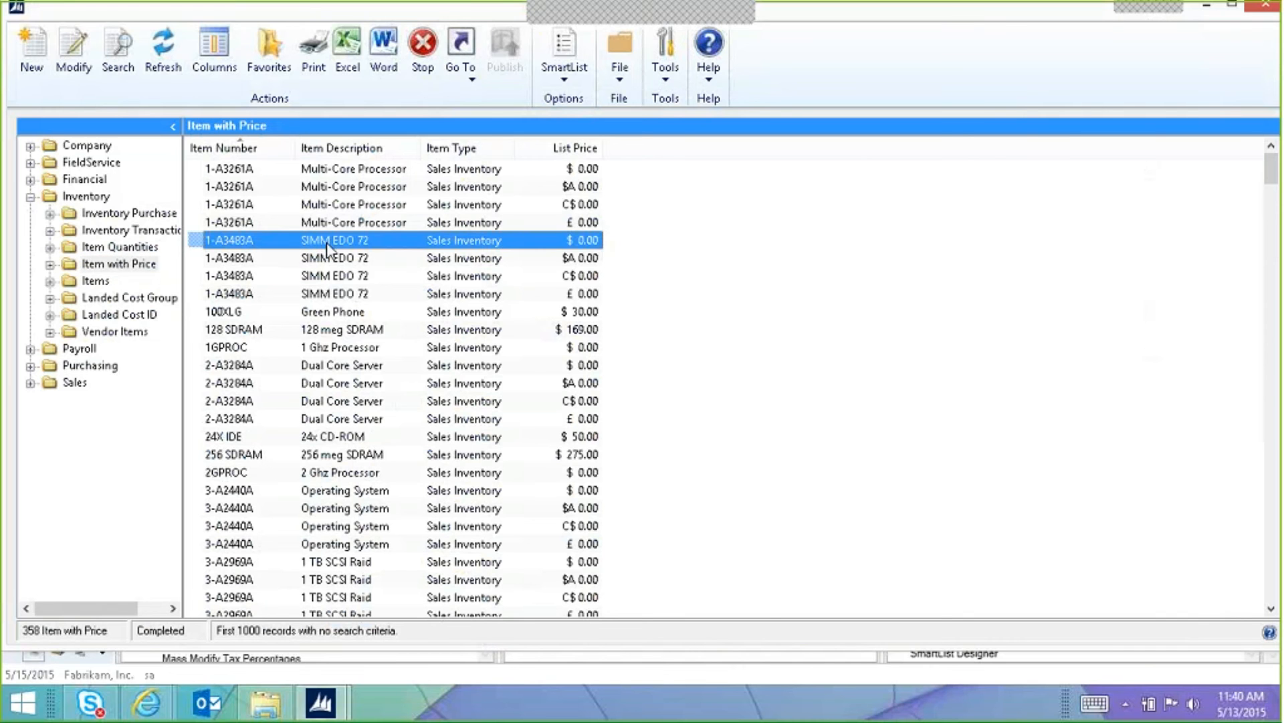
click(470, 69)
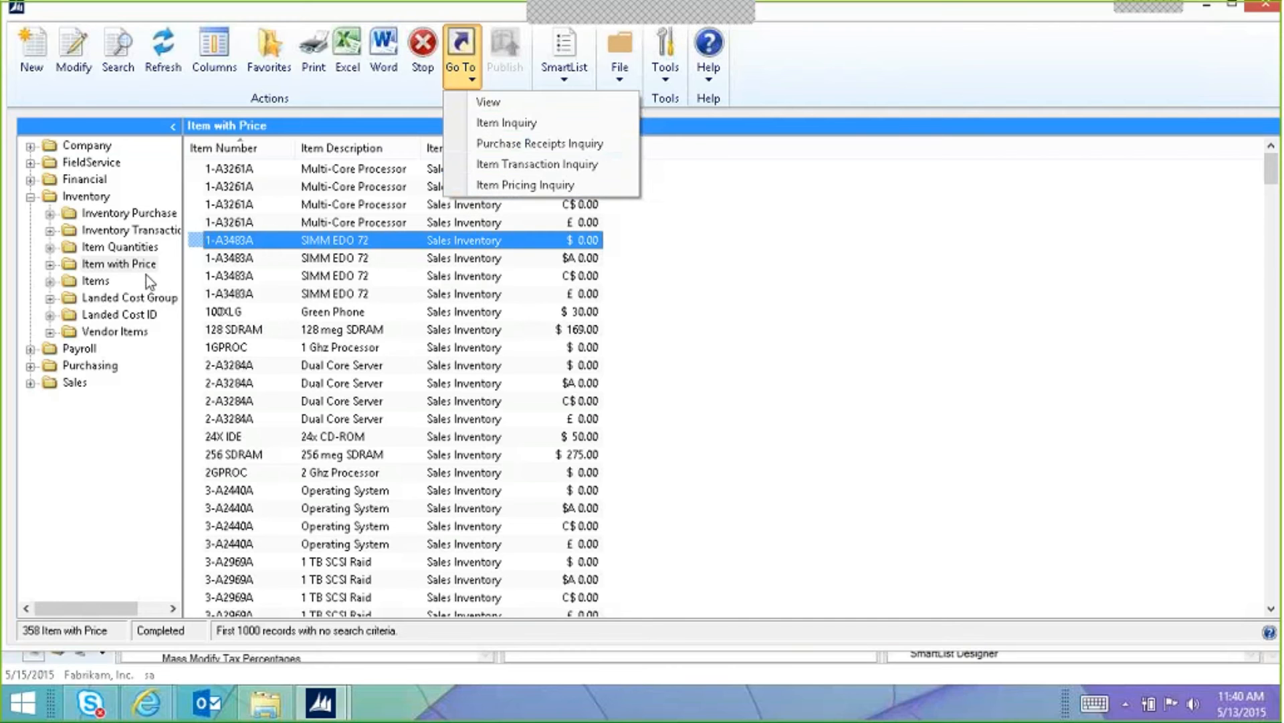
click(550, 125)
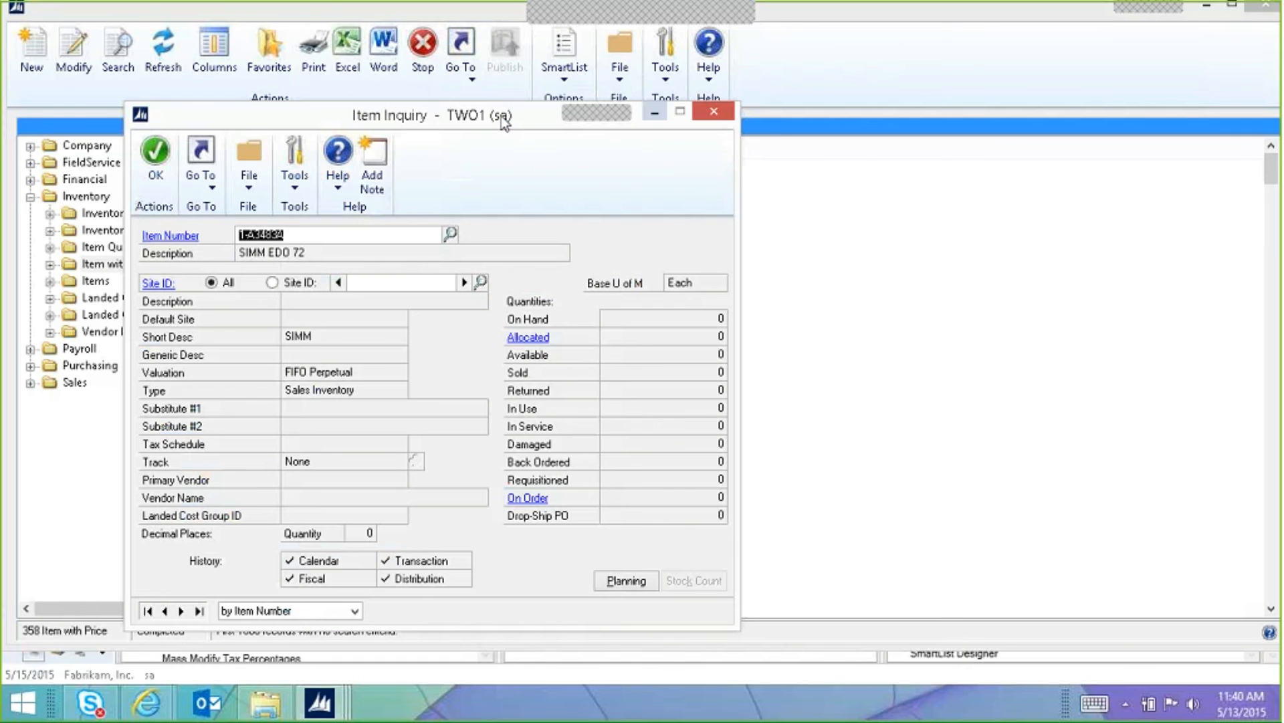
drag(519, 115, 845, 84)
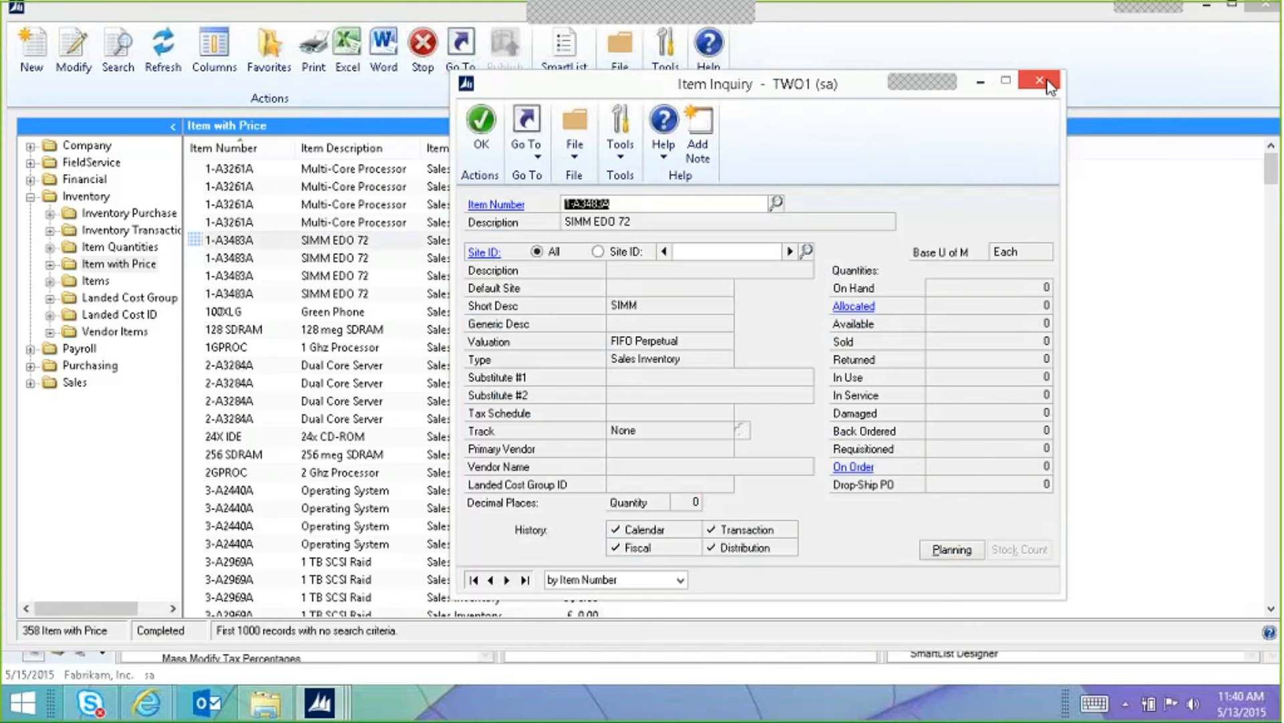
click(979, 83)
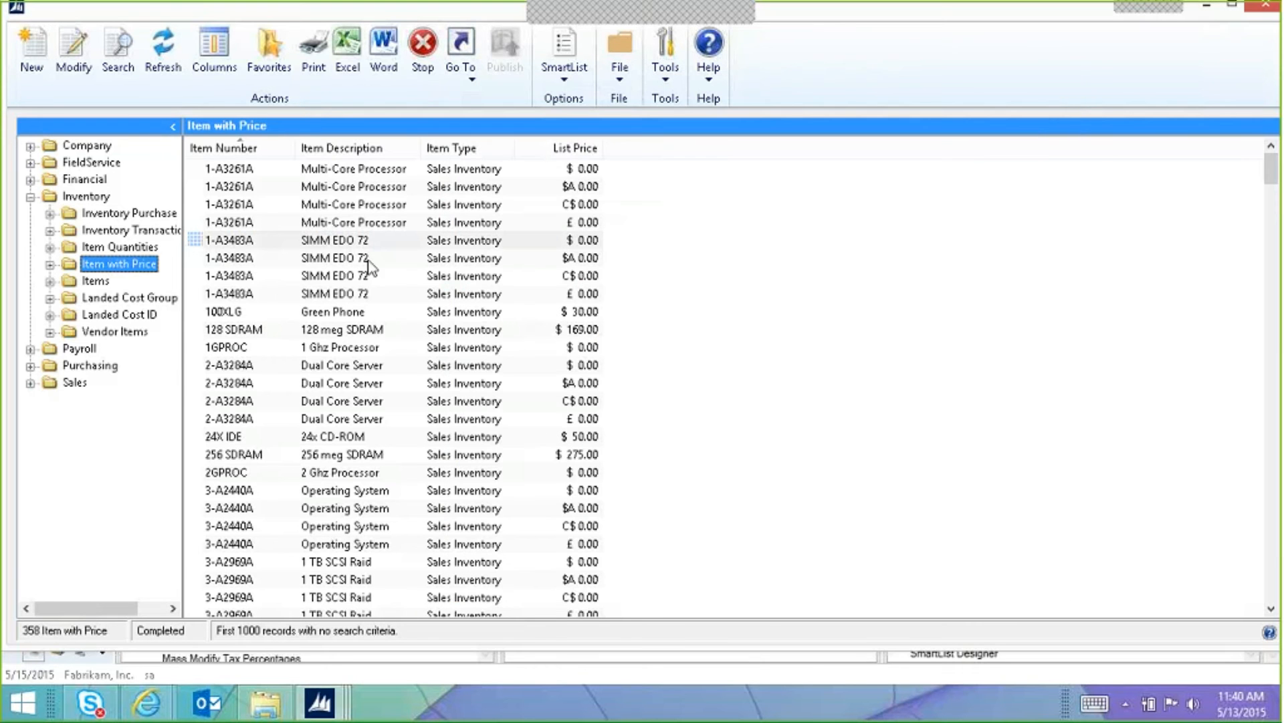
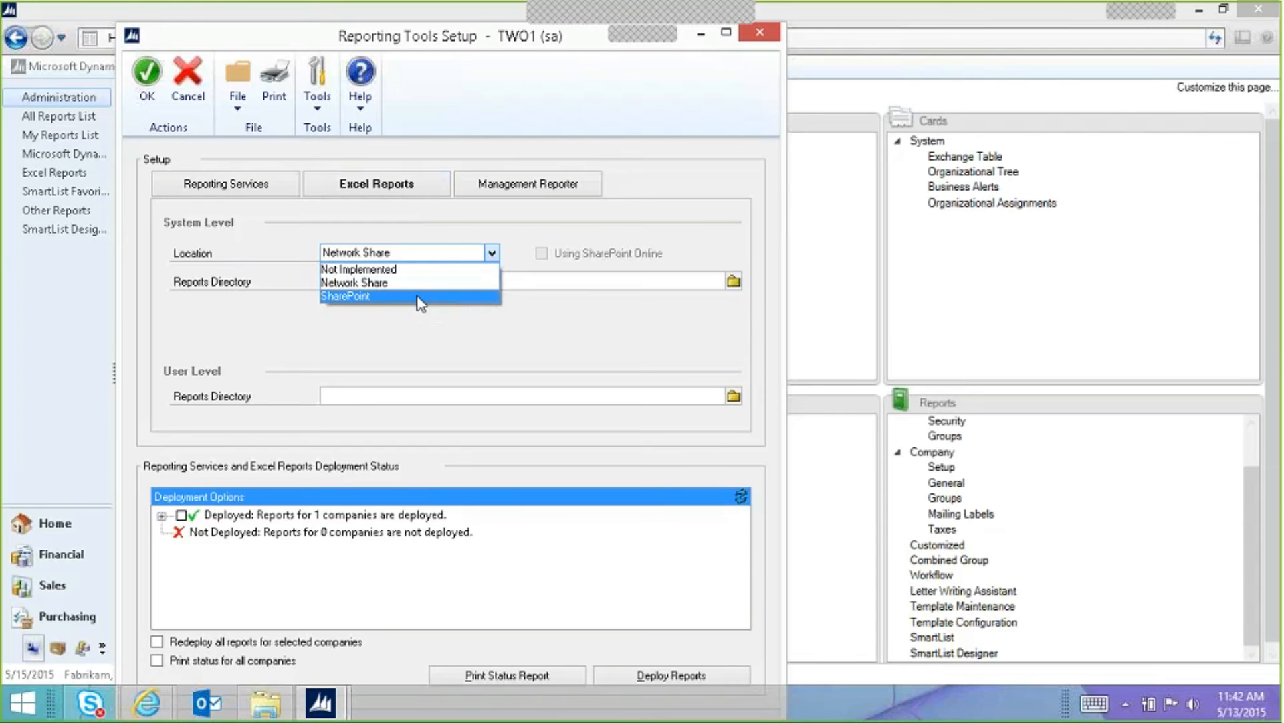
Step: Keep Network Share with directory C:\dynGP2015R2\excel, then view that folder in File Explorer
click(415, 283)
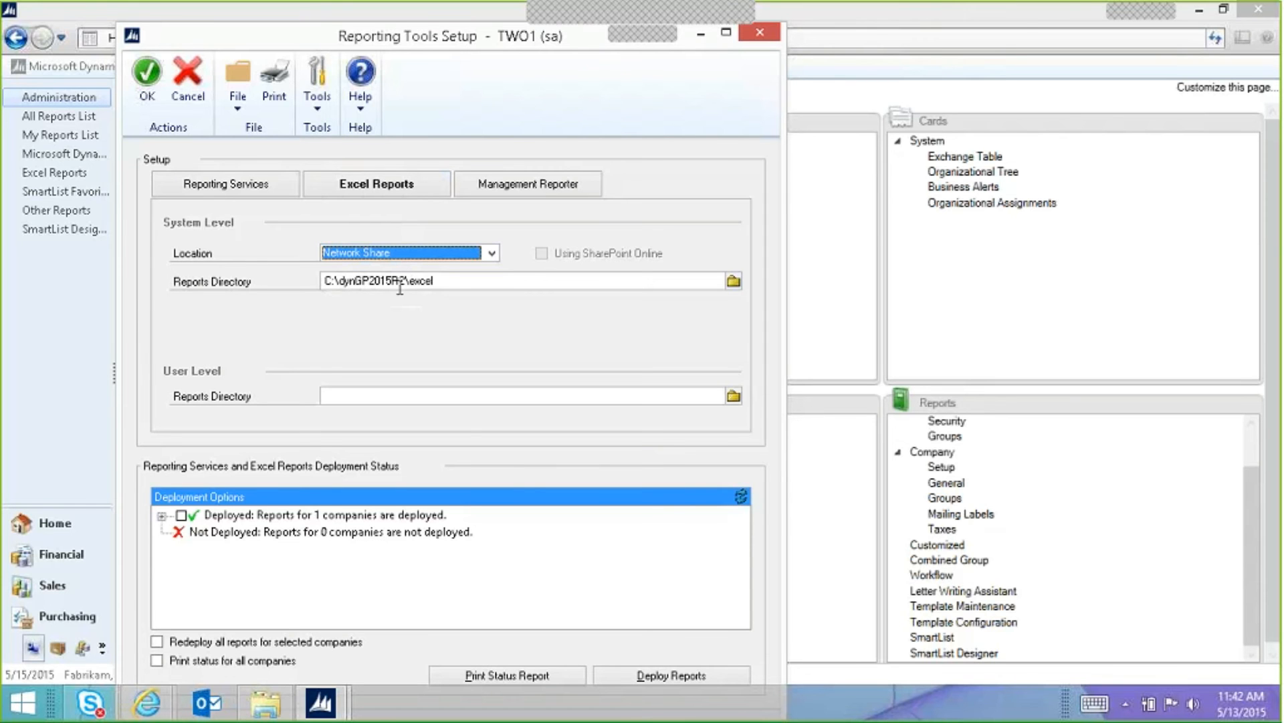
click(266, 702)
scroll(374, 212, up, 20)
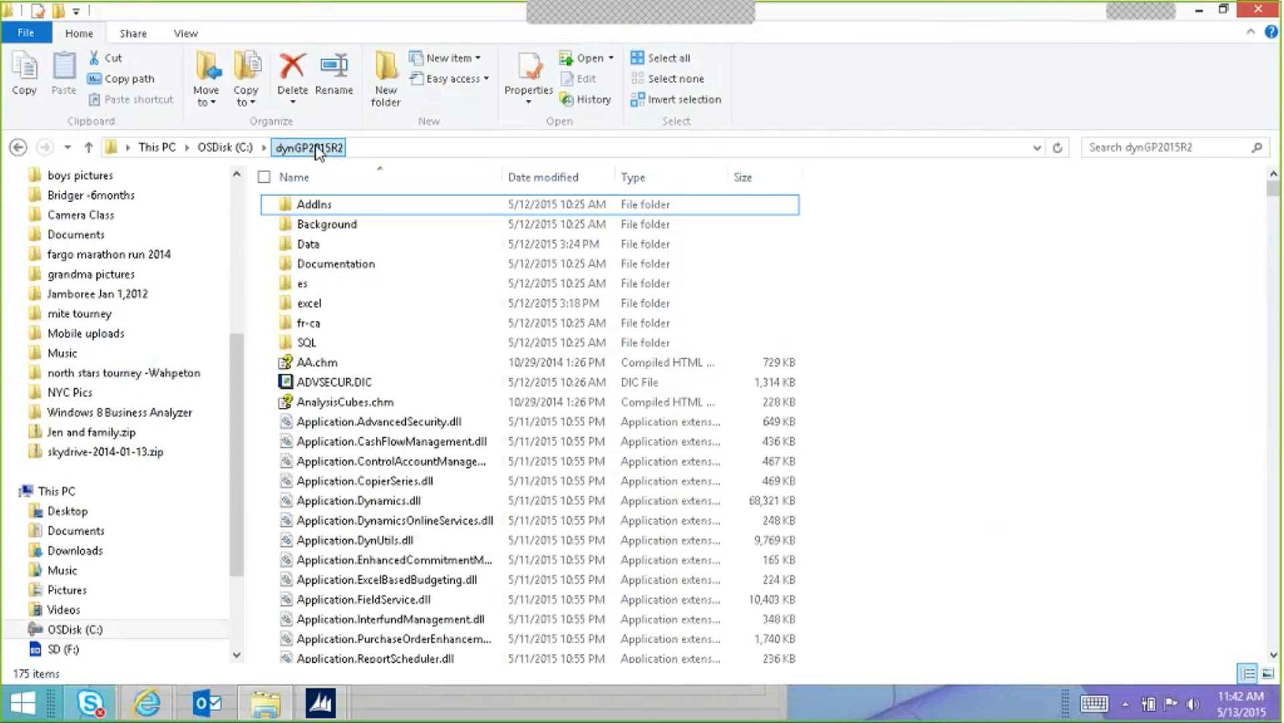
Step: Browse into excel\Reports\TWO1\Sales and scroll through its 47 deployed report workbooks
click(344, 305)
double_click(344, 303)
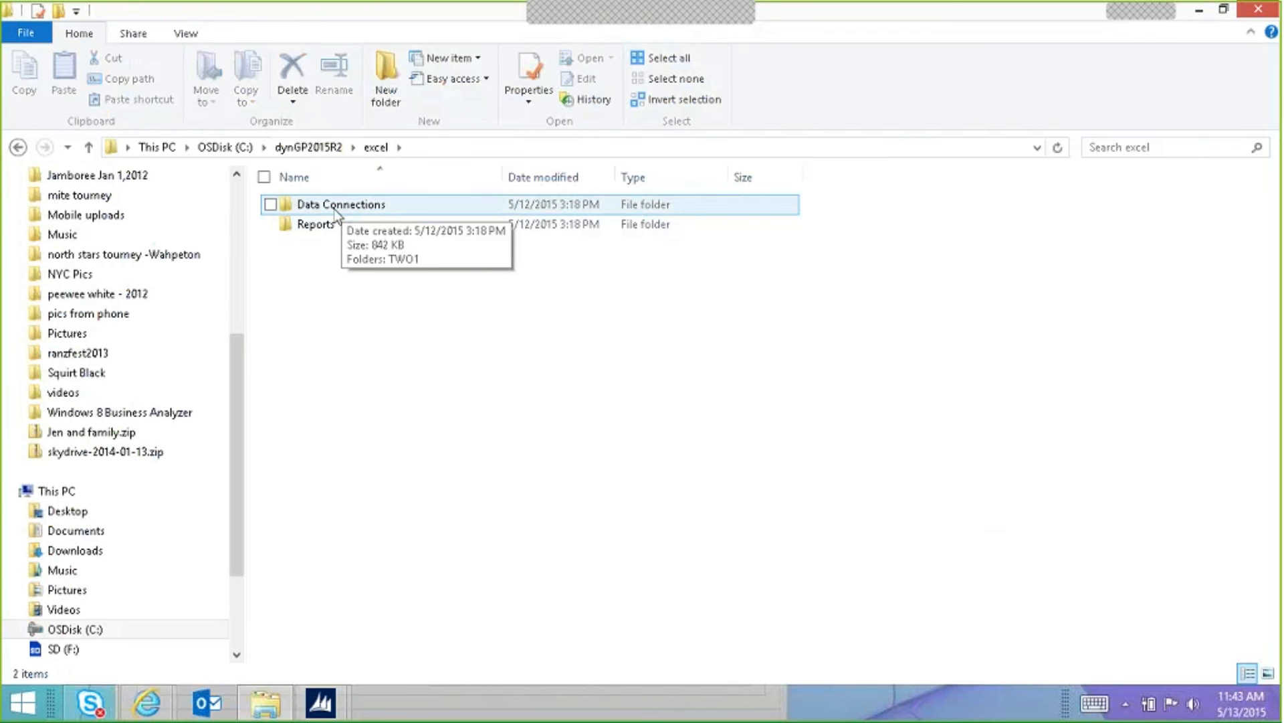
double_click(315, 229)
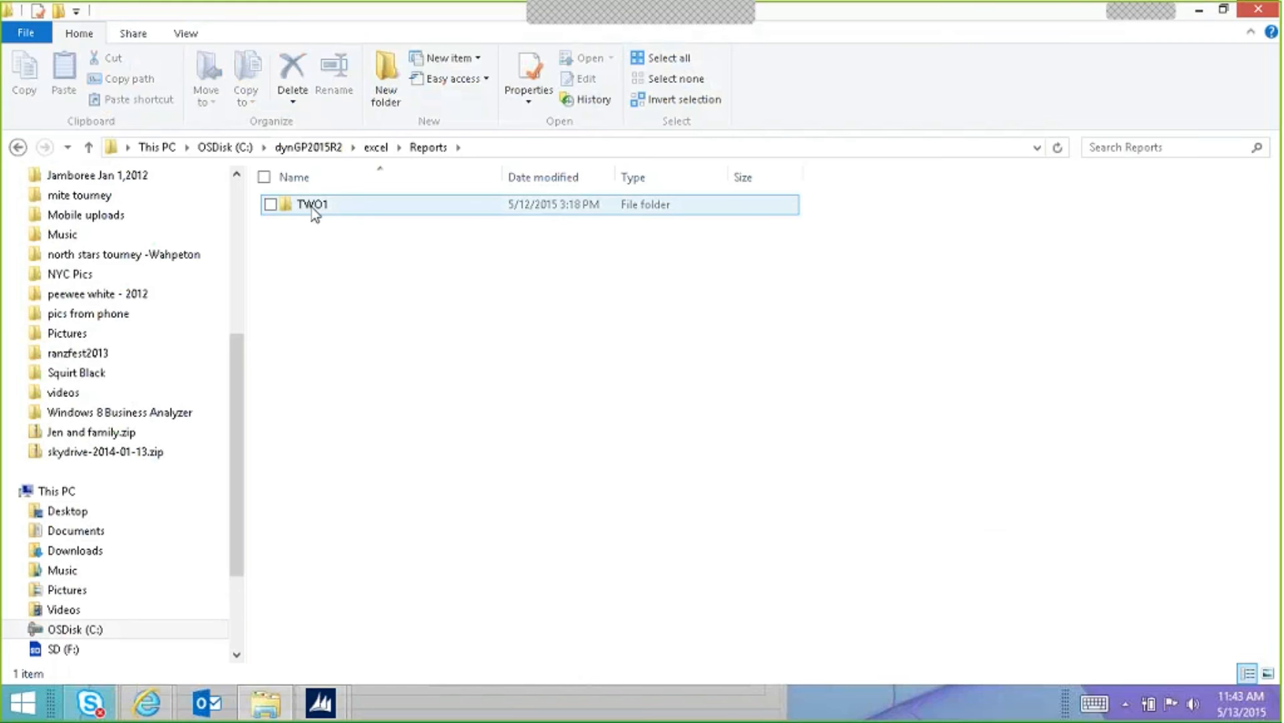
double_click(312, 204)
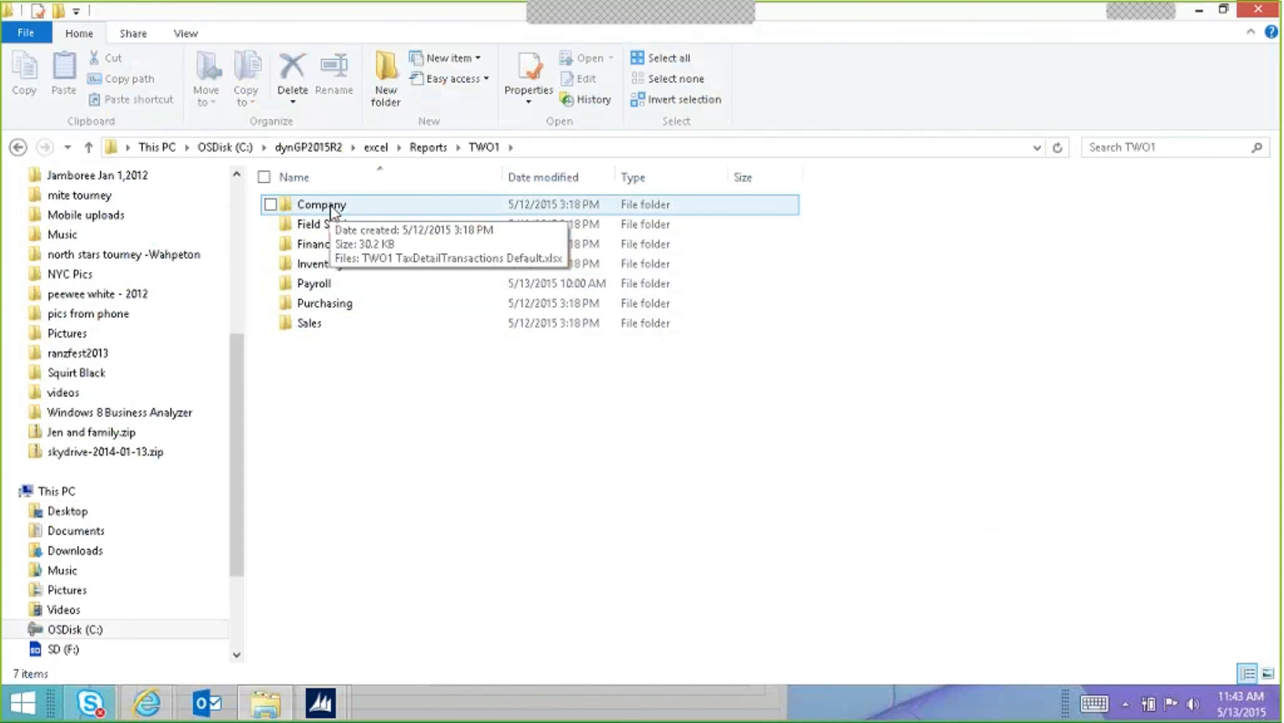
double_click(308, 328)
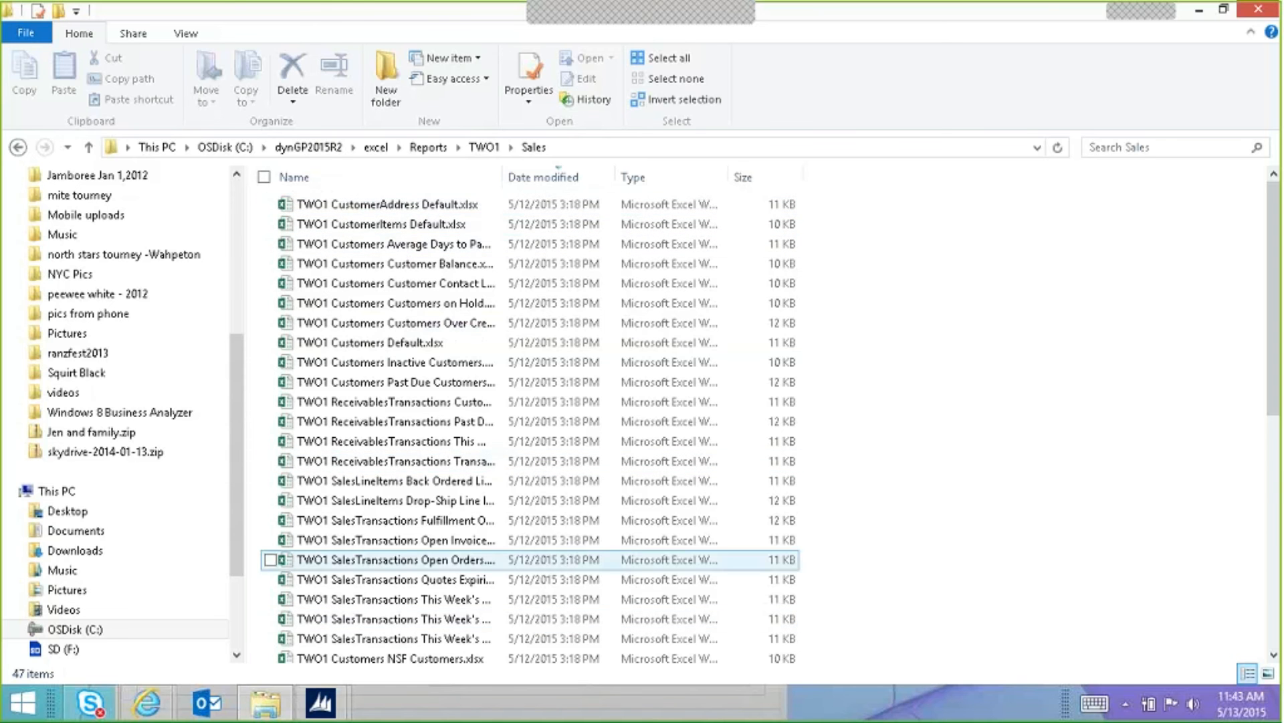
scroll(1074, 434, down, 6)
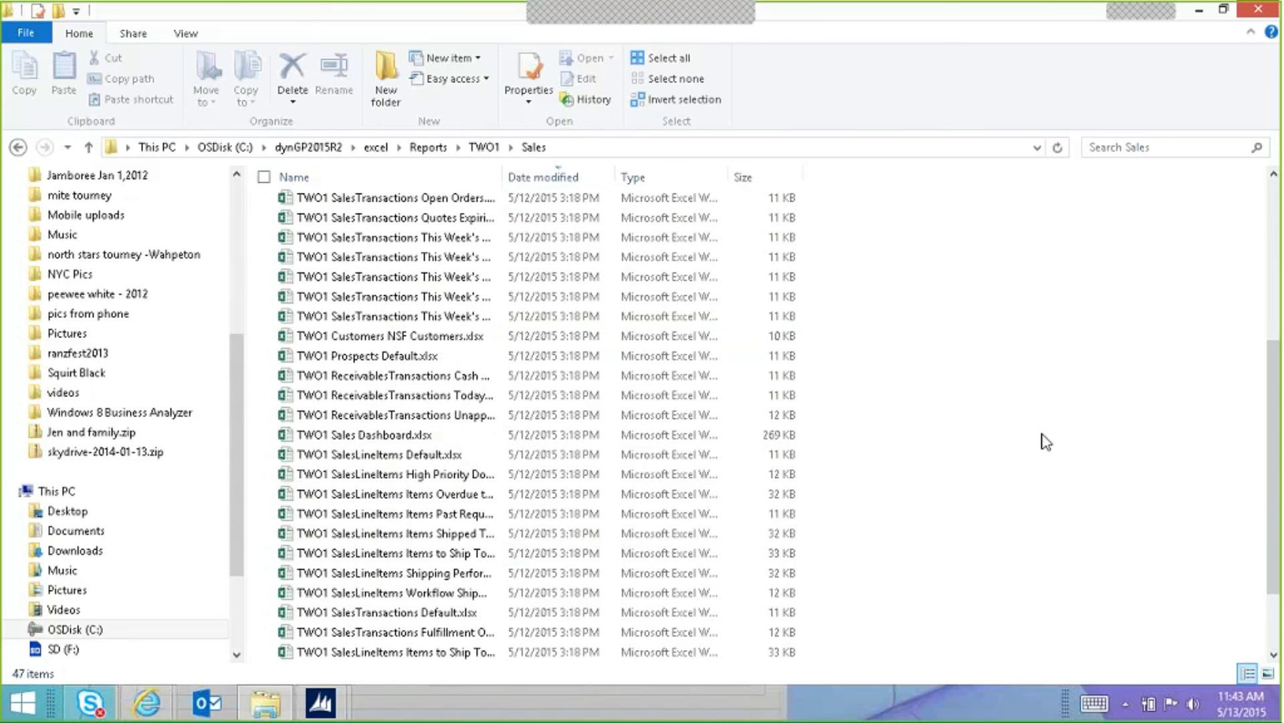
scroll(1030, 439, down, 2)
scroll(1059, 428, up, 4)
scroll(1068, 413, up, 5)
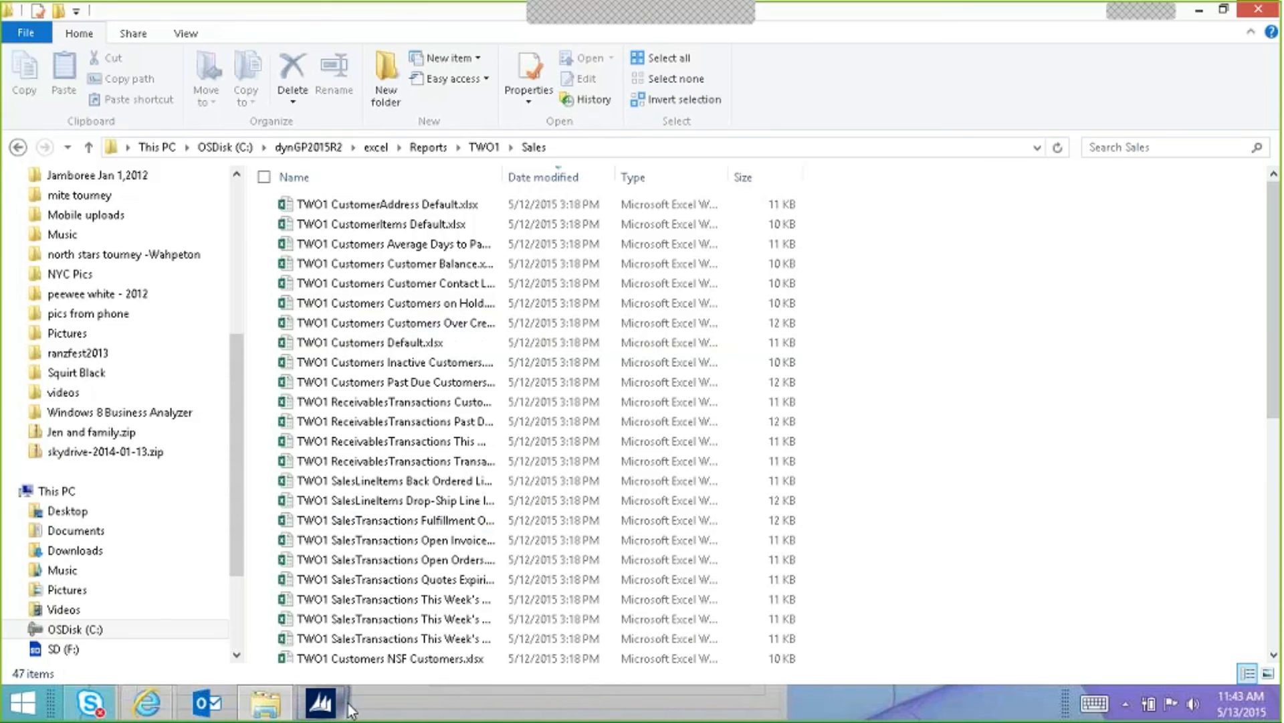
mouse_move(351, 709)
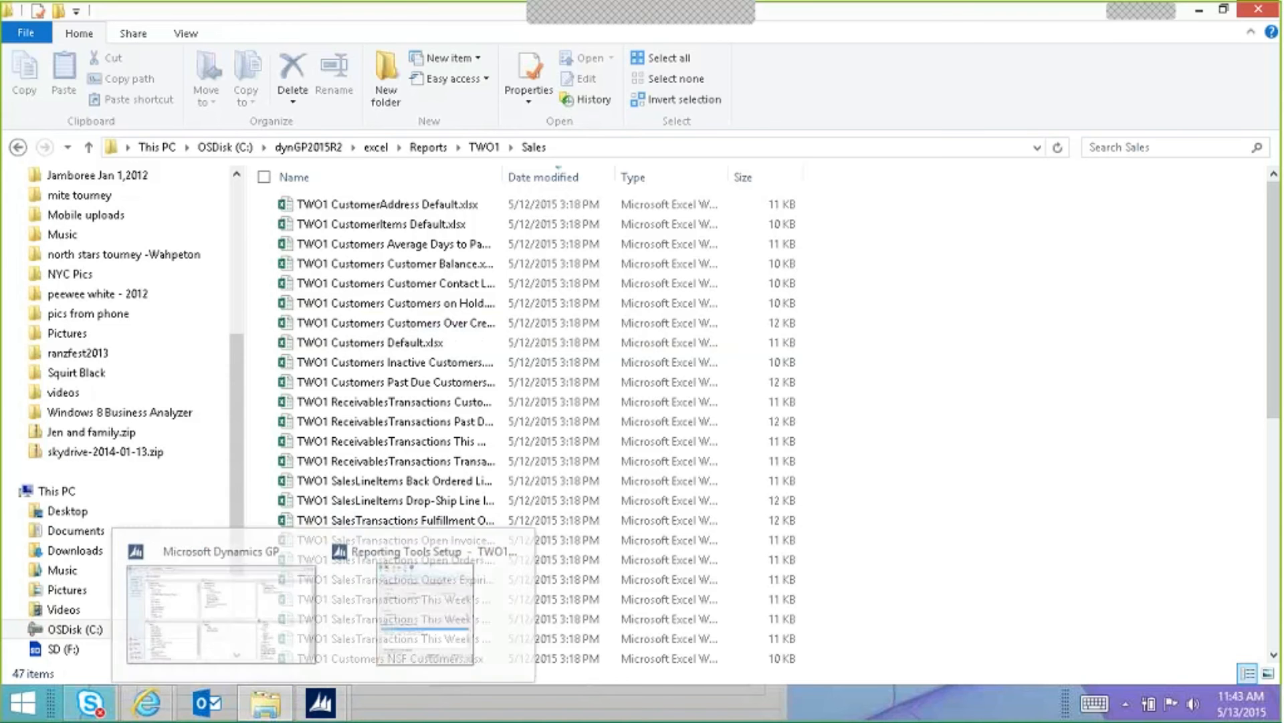
Step: Close Reporting Tools Setup and, in SmartList Designer, name a new list Inactive Accounts
click(423, 605)
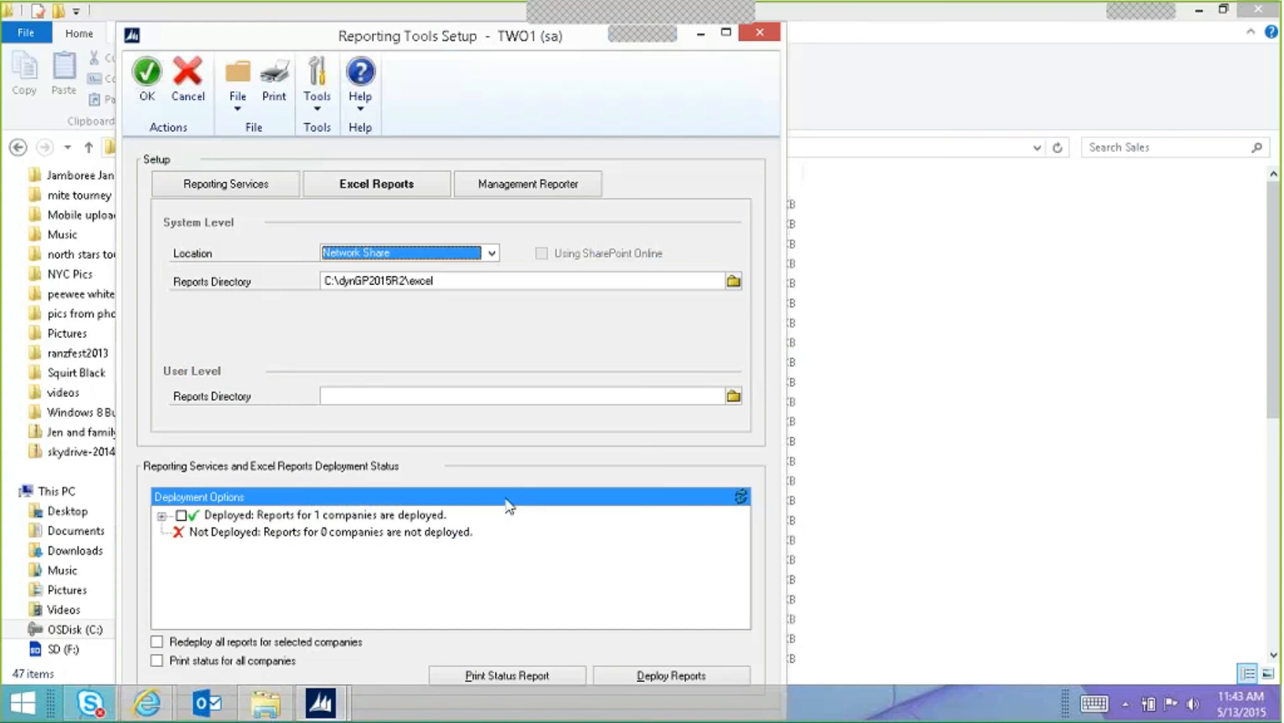
click(761, 35)
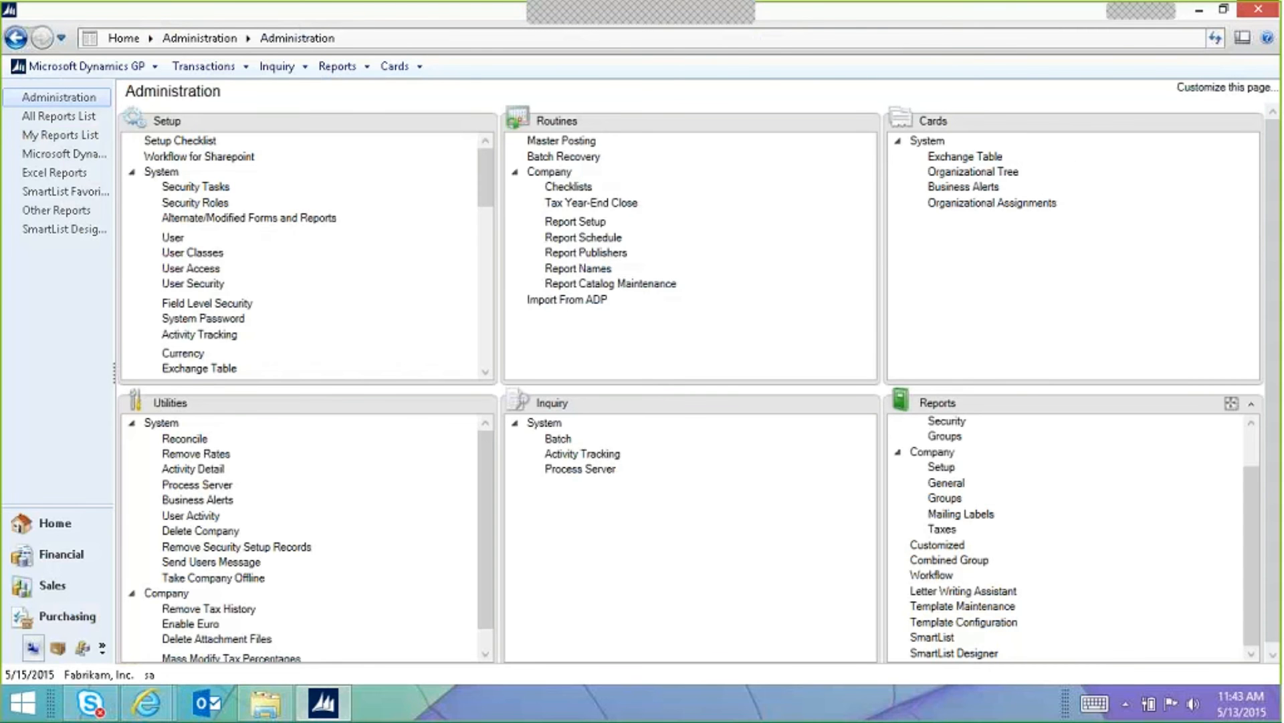
click(989, 655)
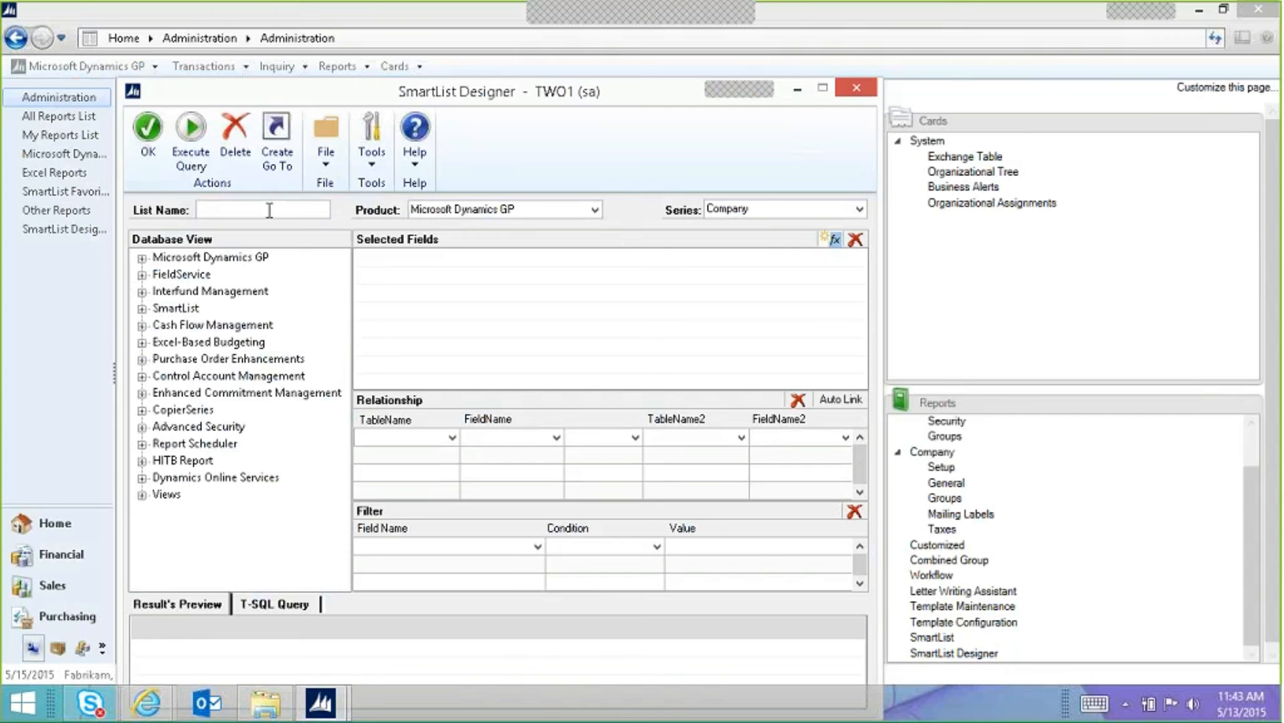
text(A)
text(av)
text(tive )
text(Account)
key(Tab)
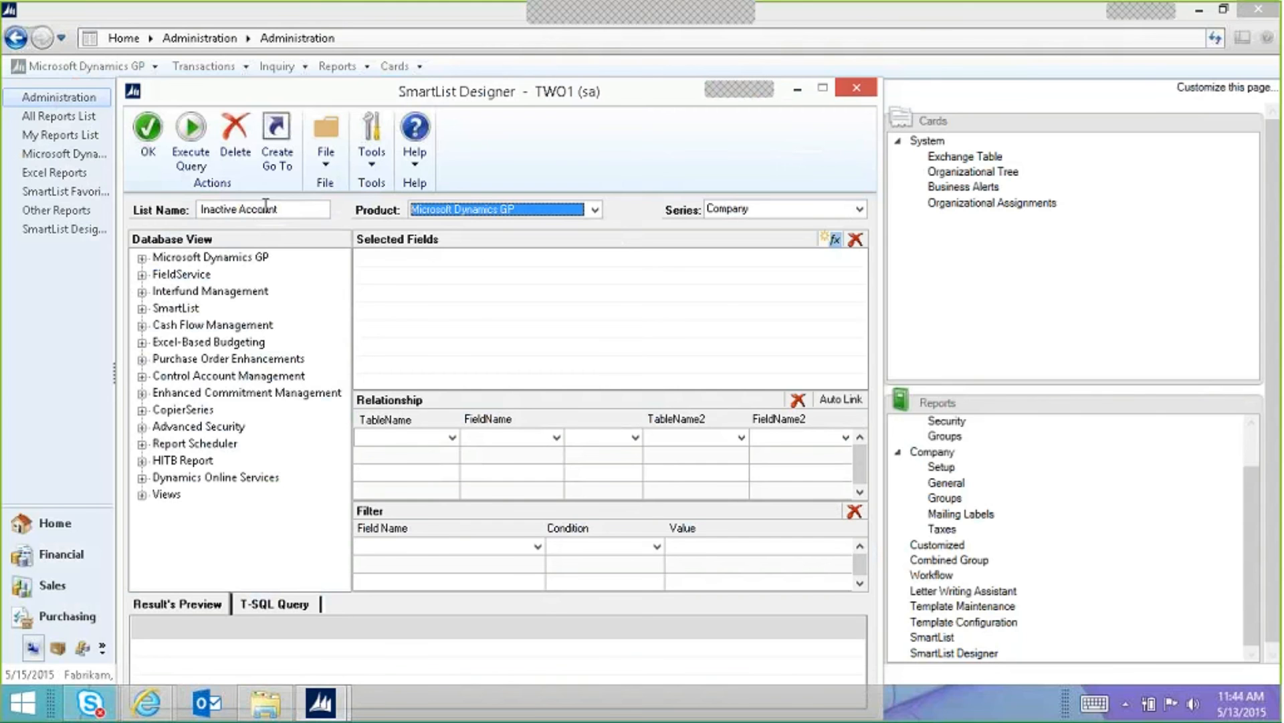
click(277, 210)
text(s)
key(Tab)
Step: Set the list's series to Financial and expand Views > Company
click(769, 213)
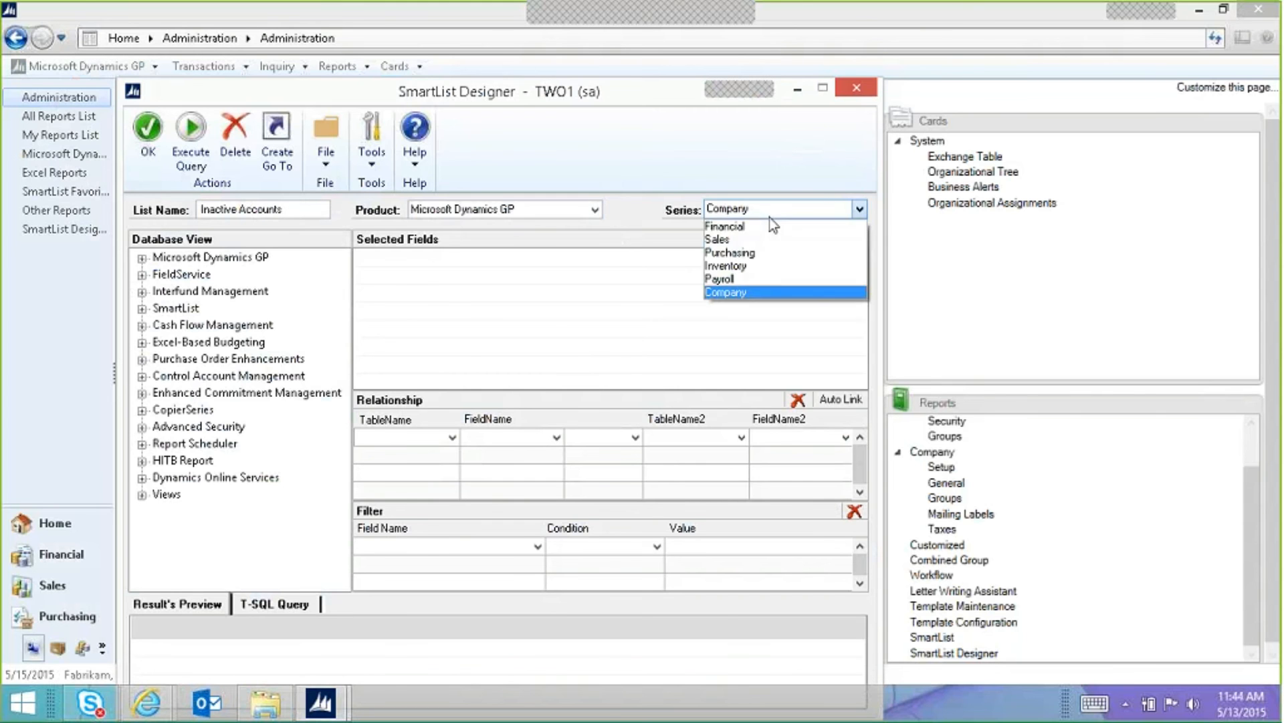
click(769, 226)
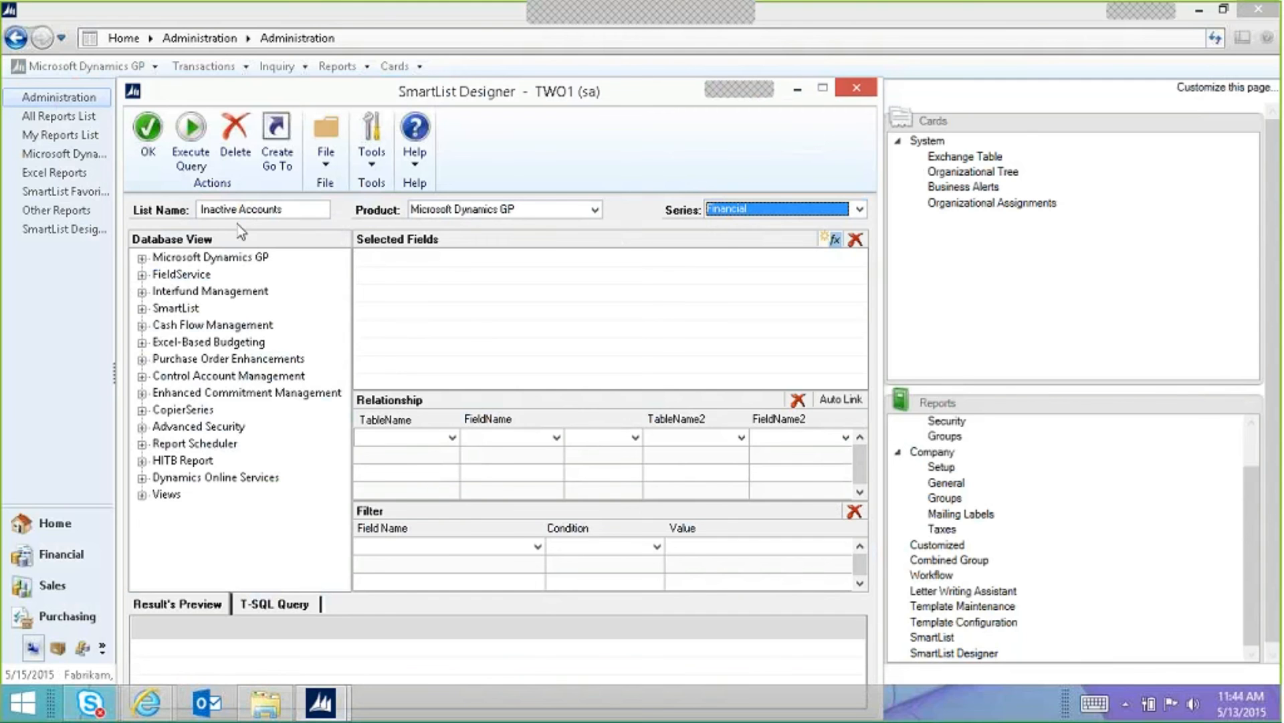
click(142, 495)
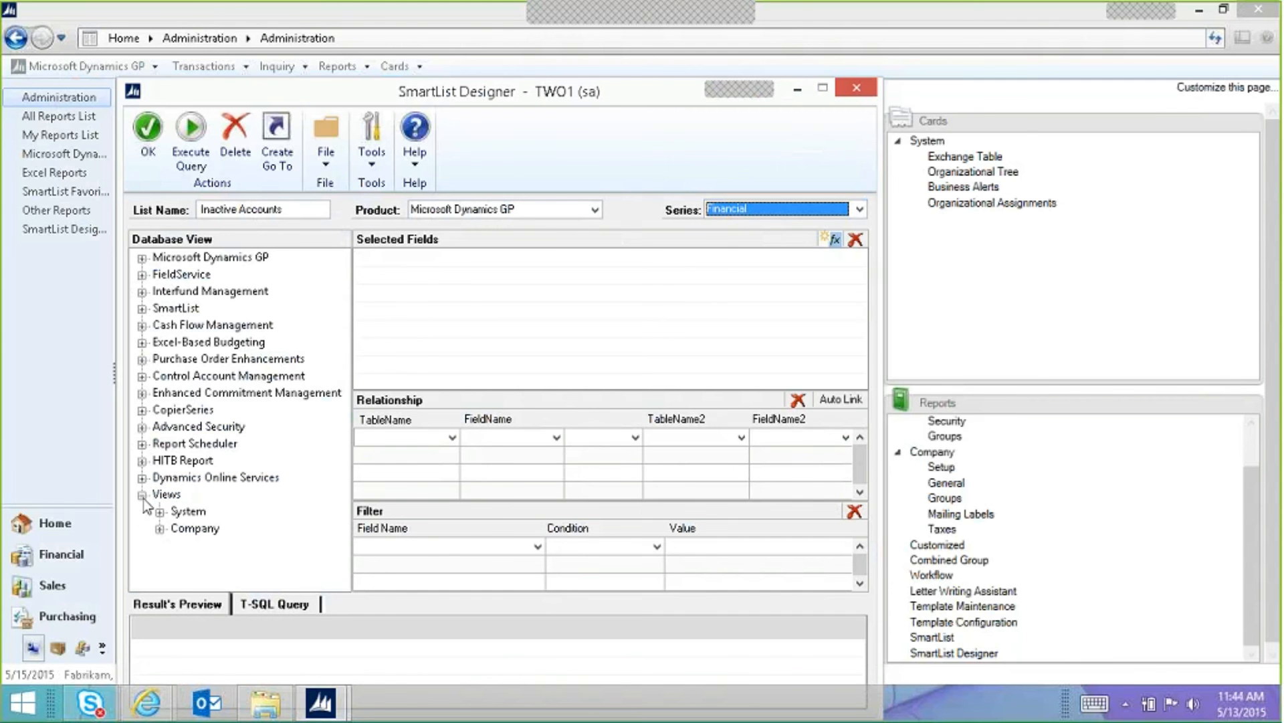
click(160, 529)
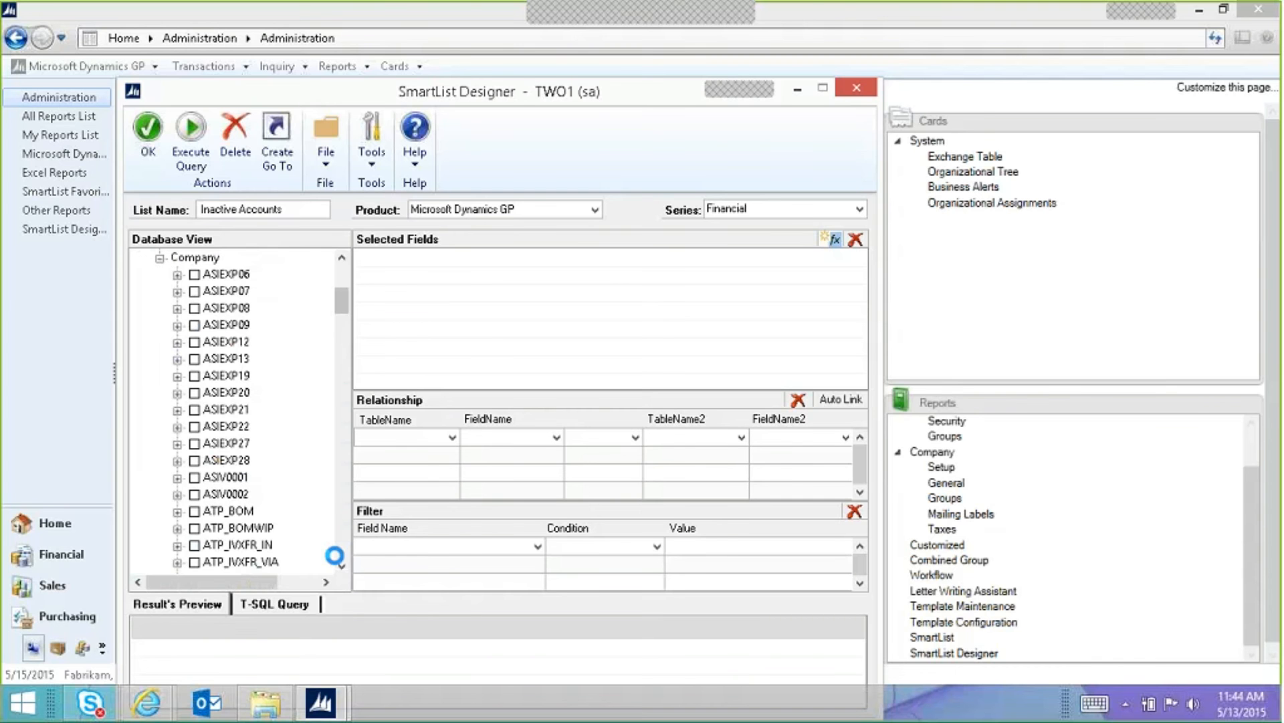
Step: Add Account Number, Account Description, Active, User Defined 1 and User Defined 2 from Accounts
click(342, 534)
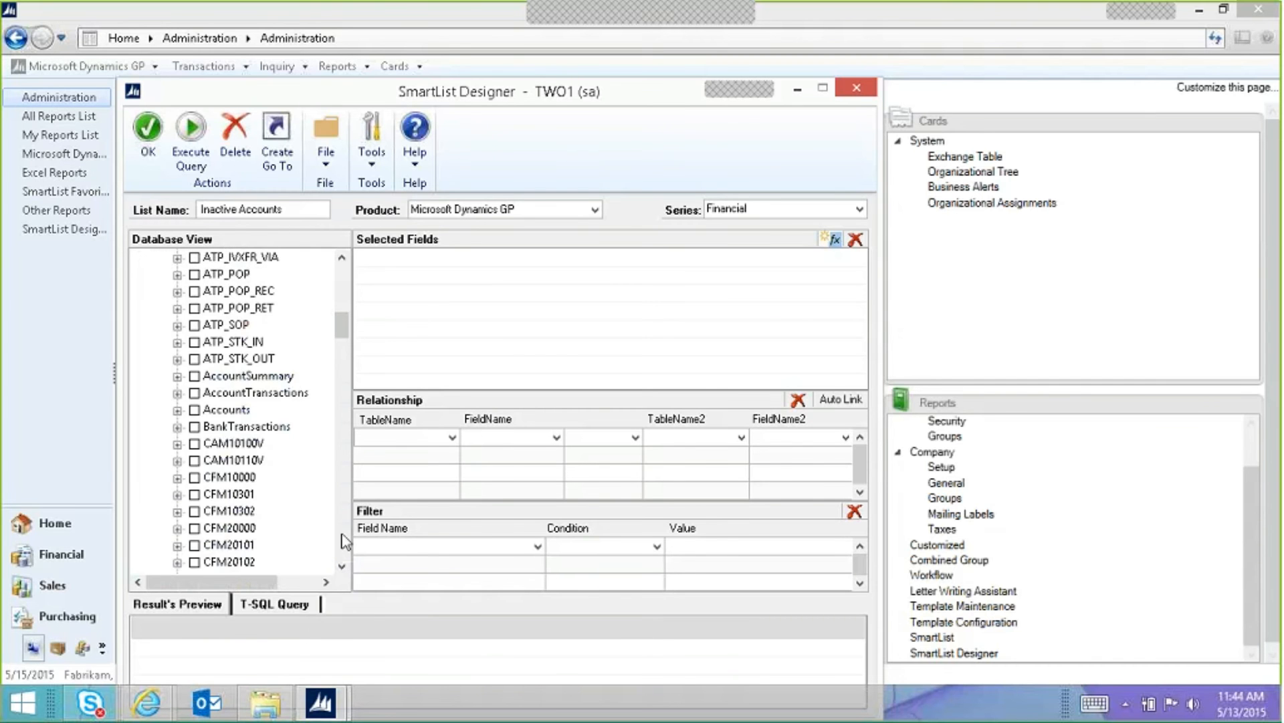
click(177, 410)
click(213, 274)
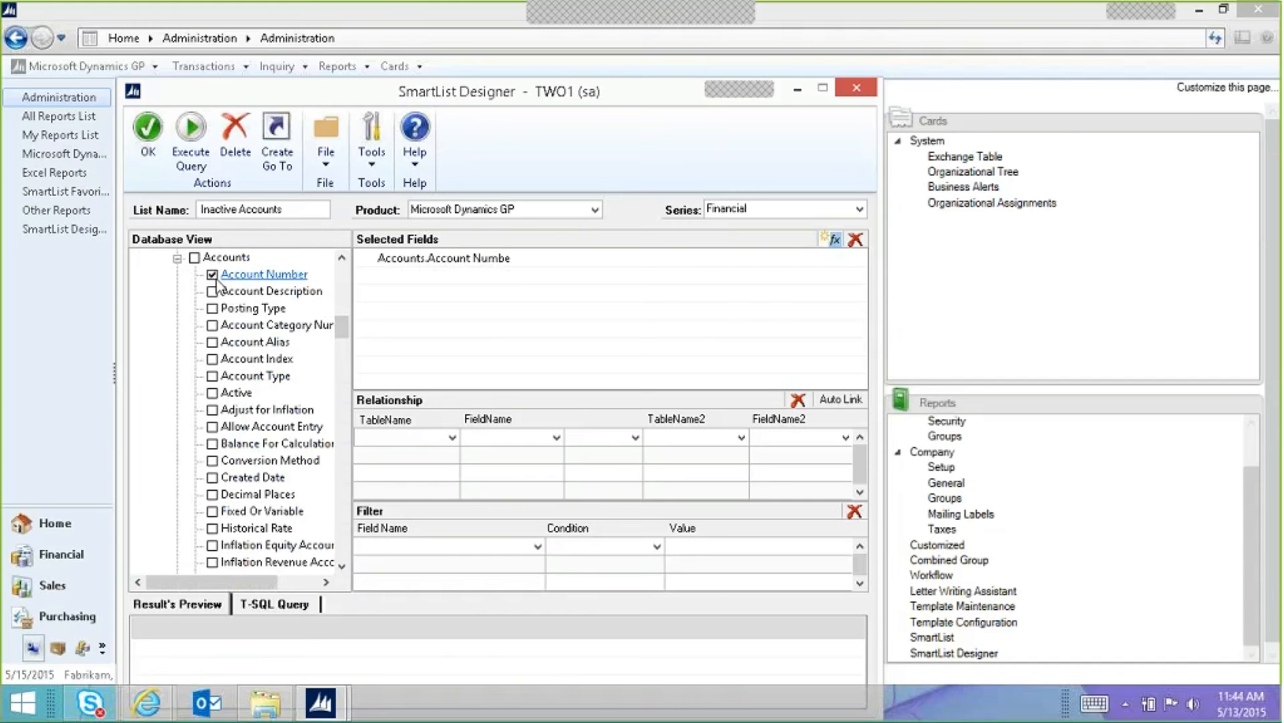
click(213, 293)
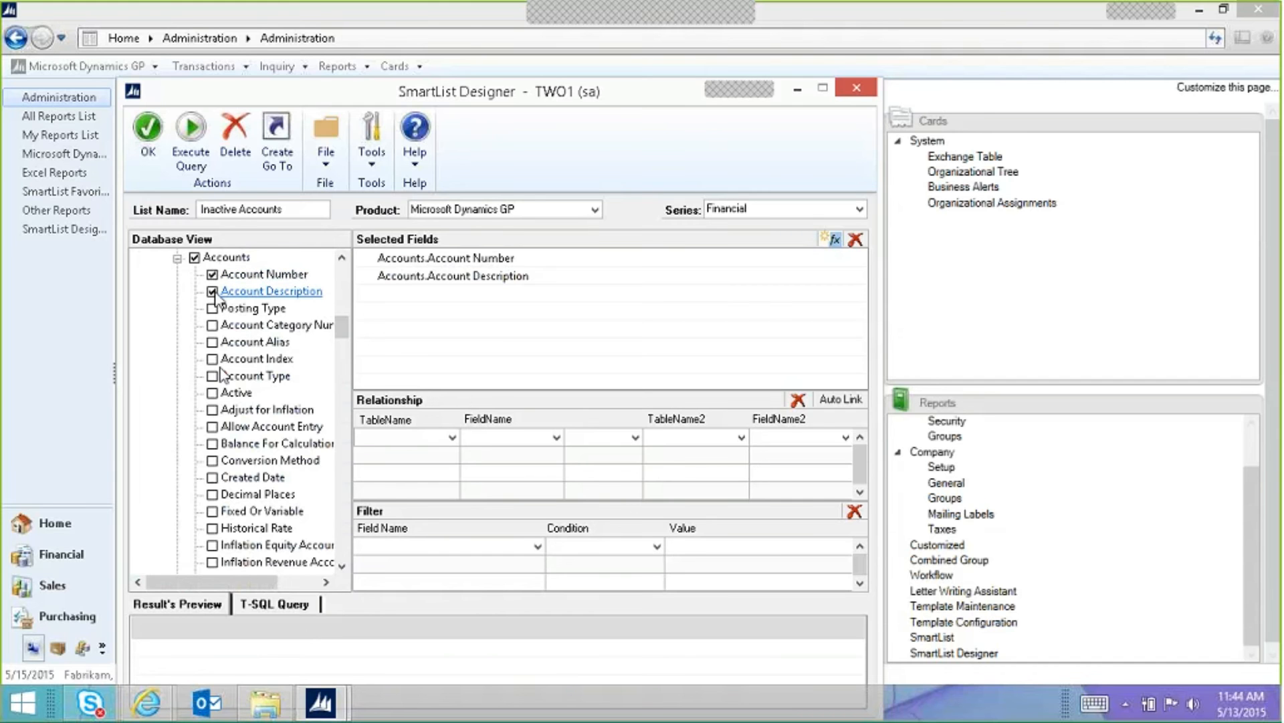
click(213, 394)
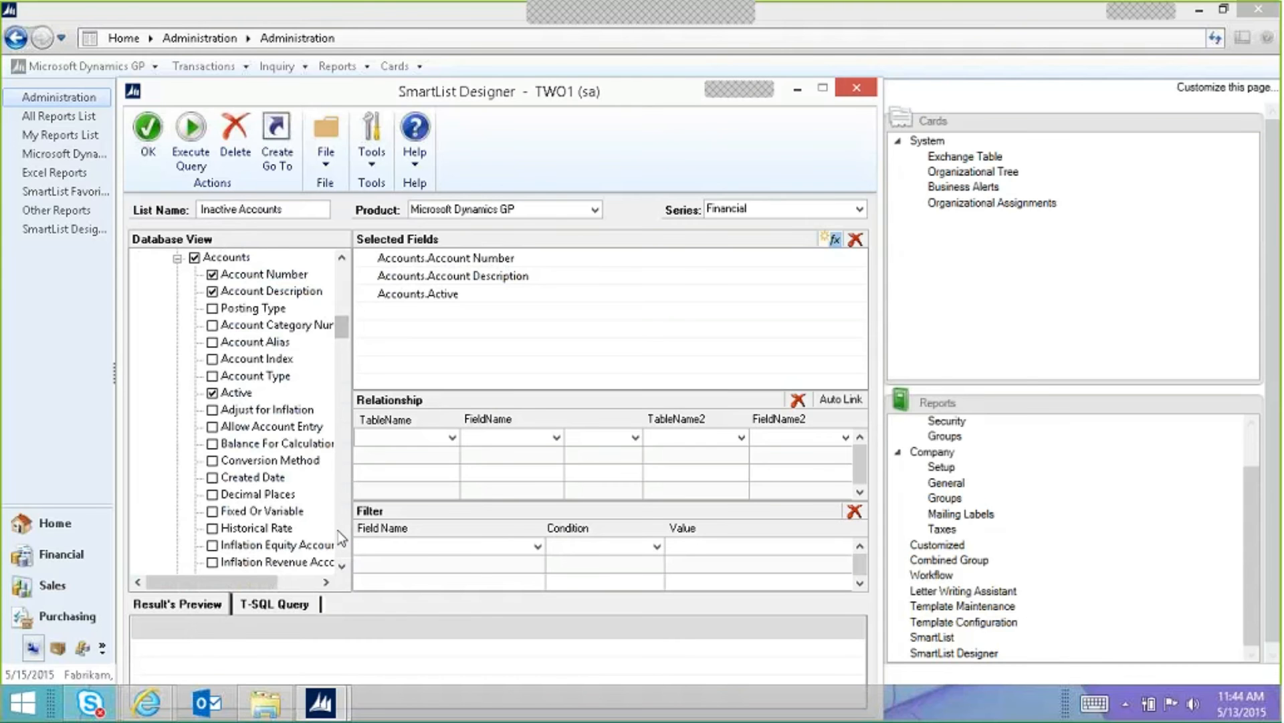
scroll(339, 531, down, 6)
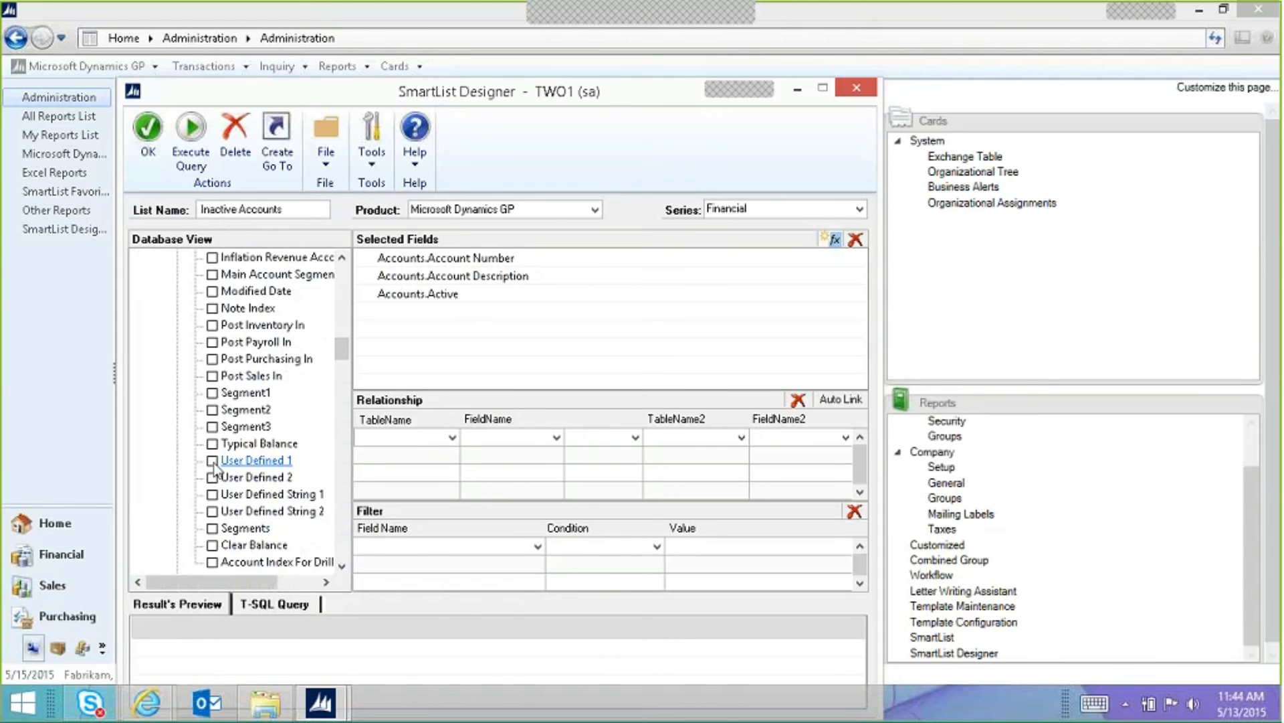
click(212, 461)
click(213, 477)
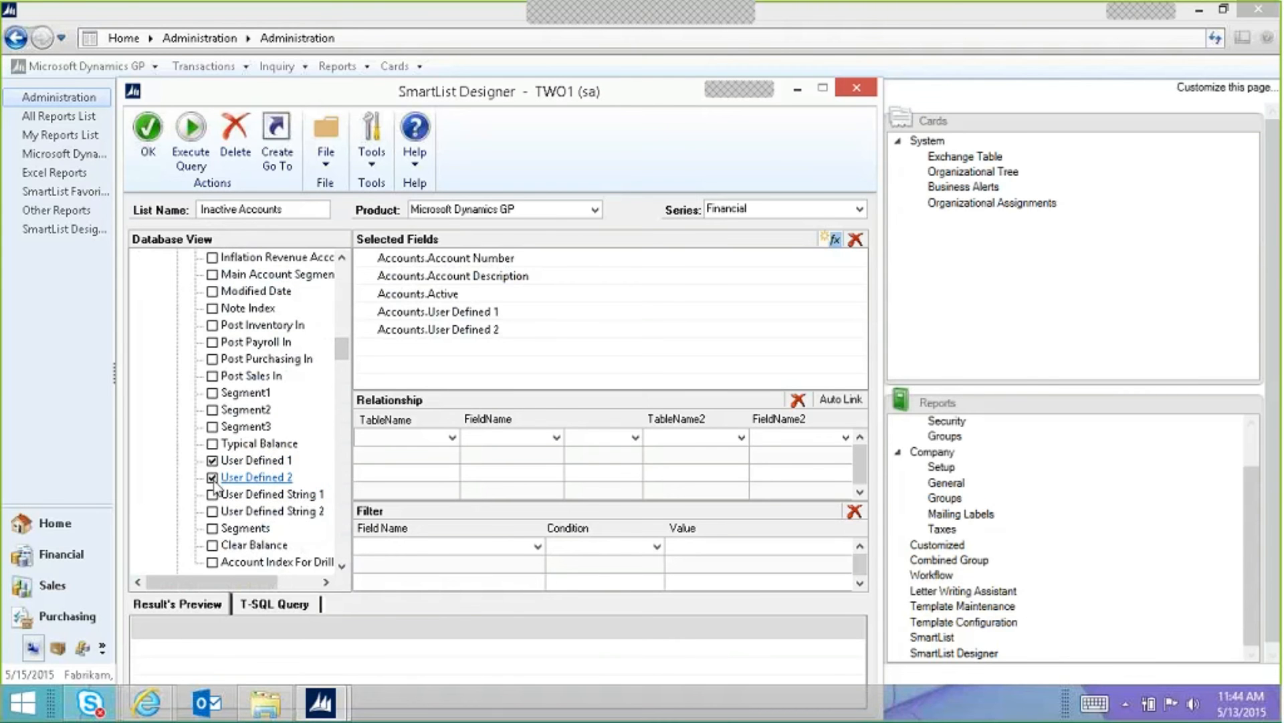
Step: Preview the query results, save the Inactive Accounts list, and open SmartList
click(190, 133)
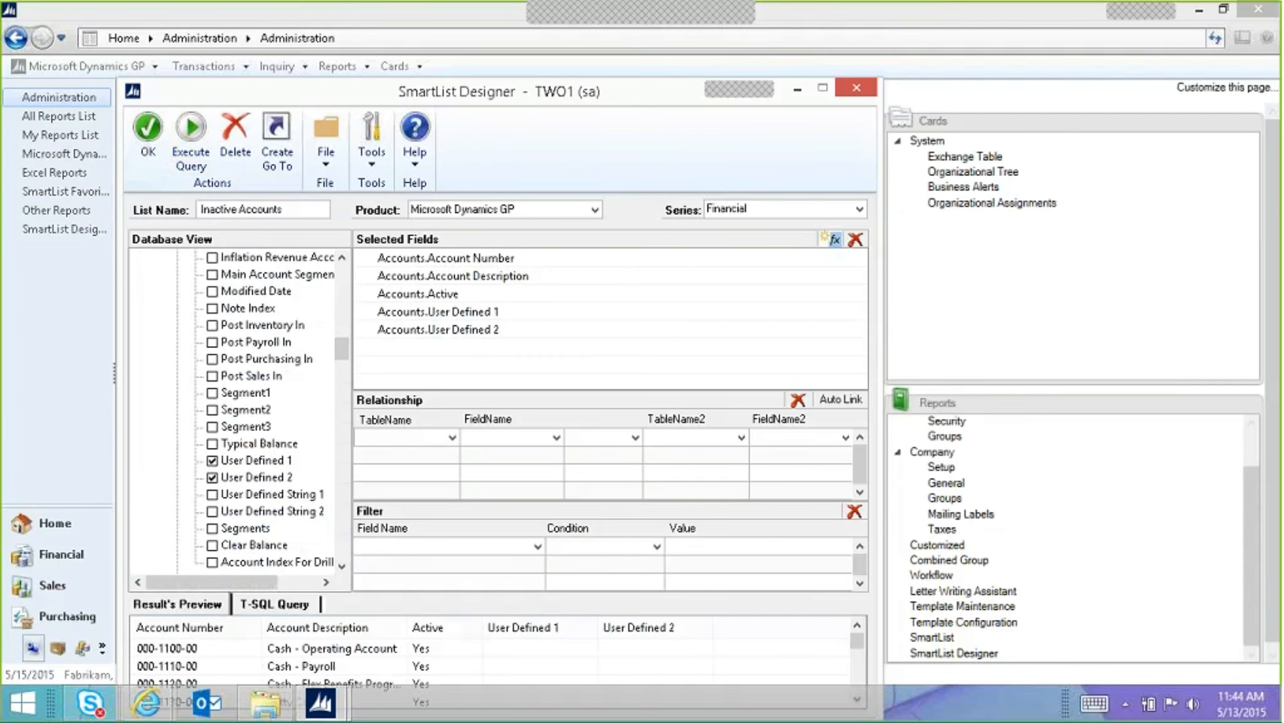
drag(631, 94, 630, 71)
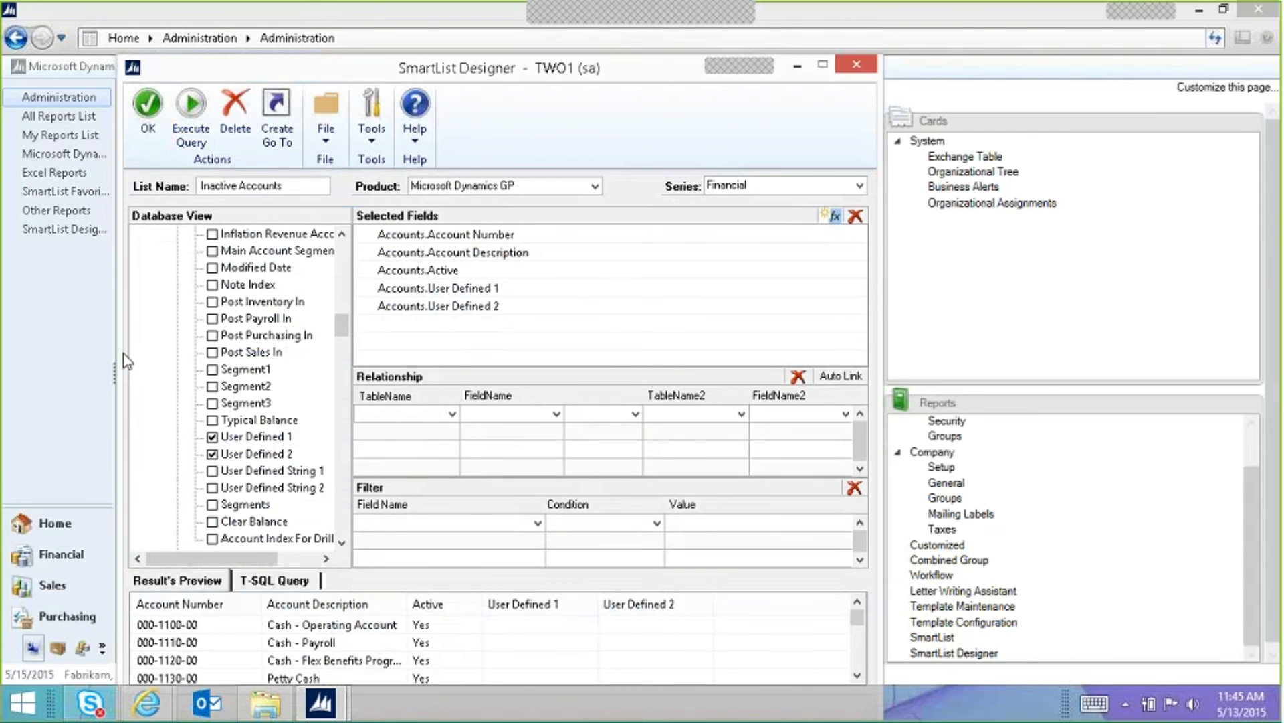
click(147, 113)
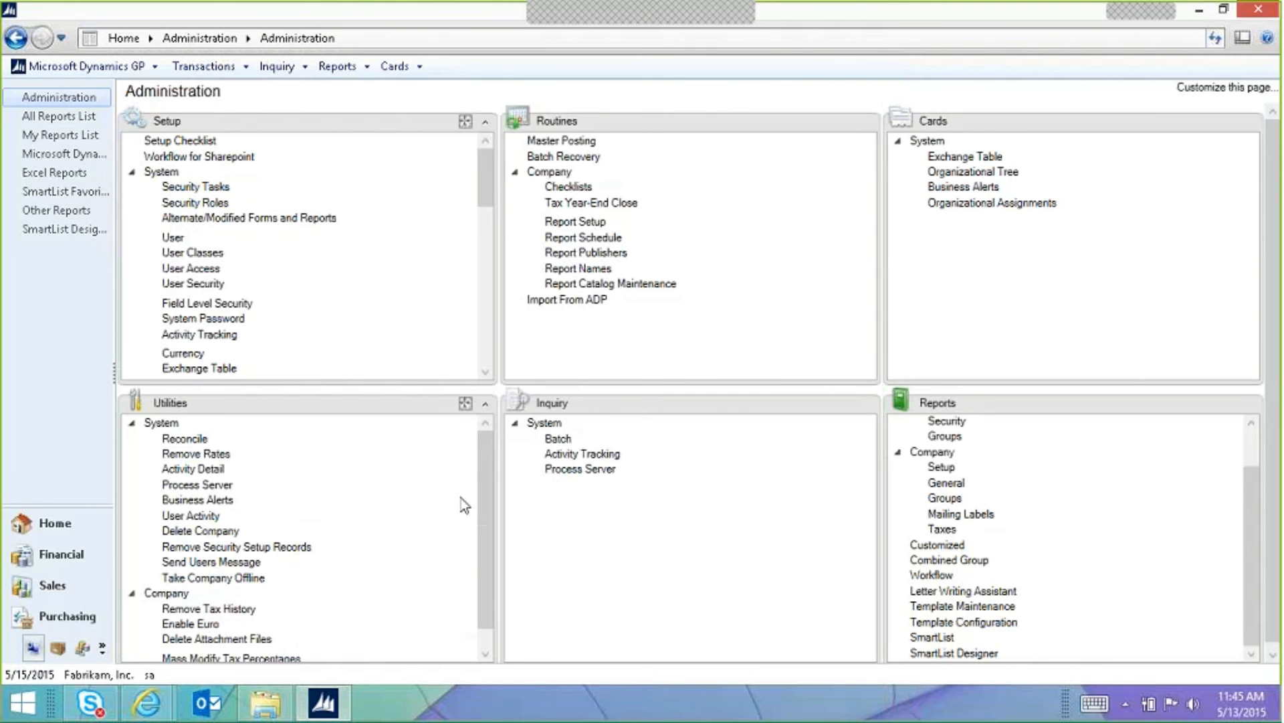
click(930, 636)
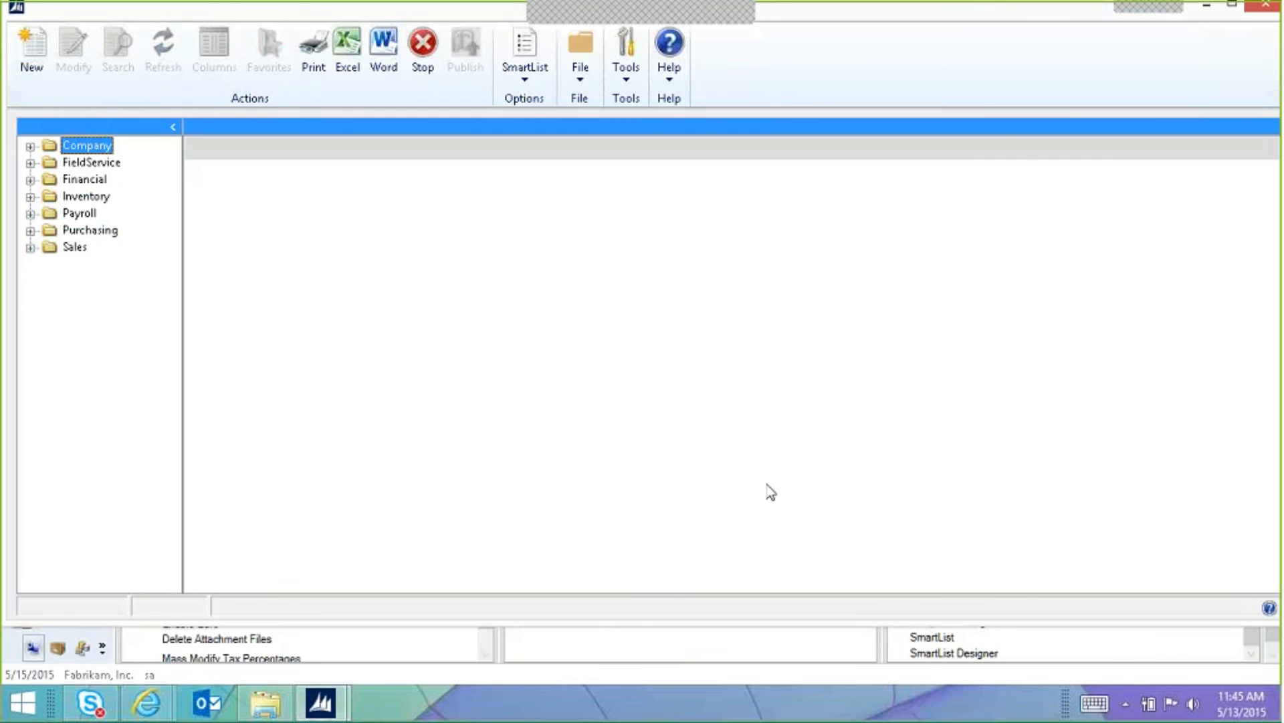
Step: Load Financial > Inactive Accounts (519 records) and publish it as an Excel report
click(30, 179)
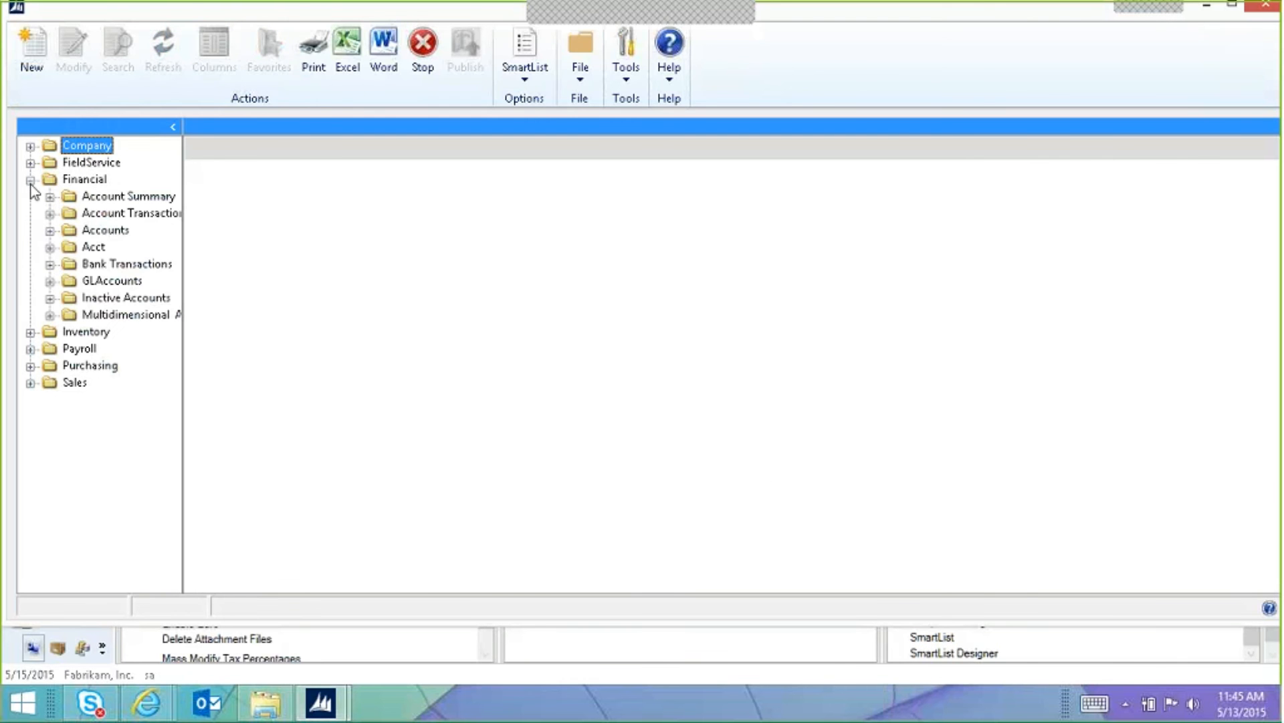
click(134, 300)
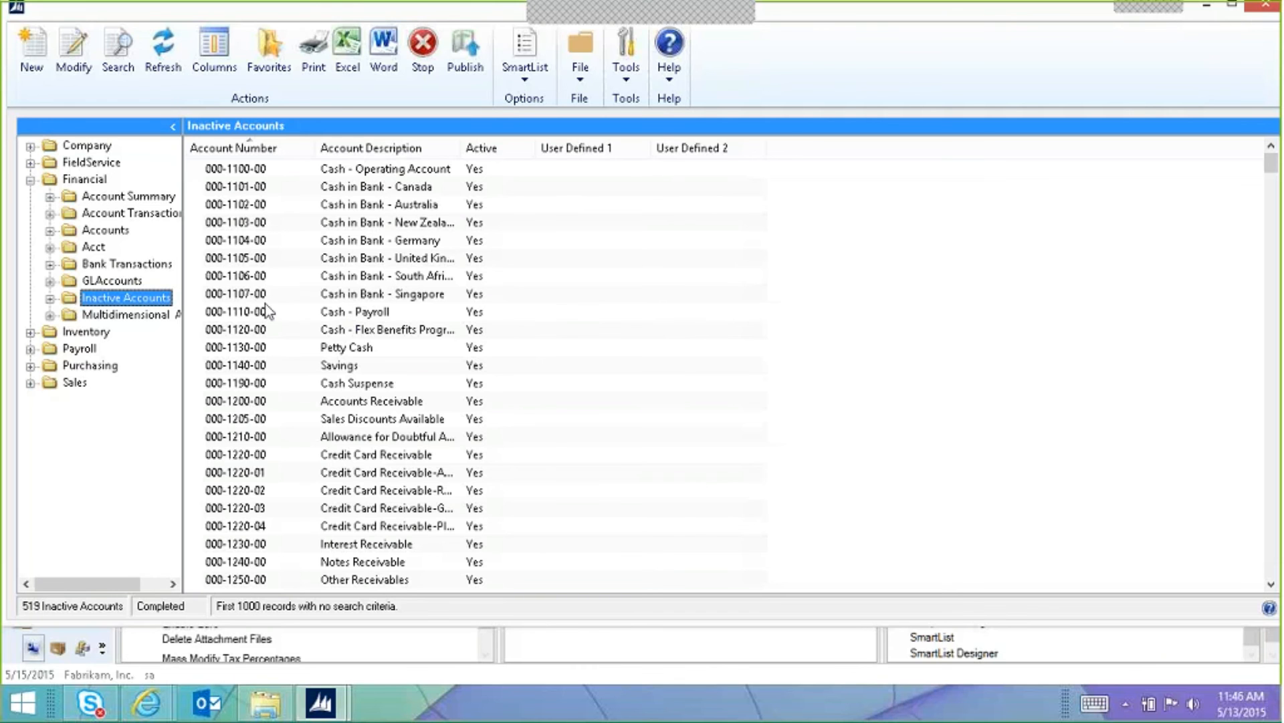
click(465, 53)
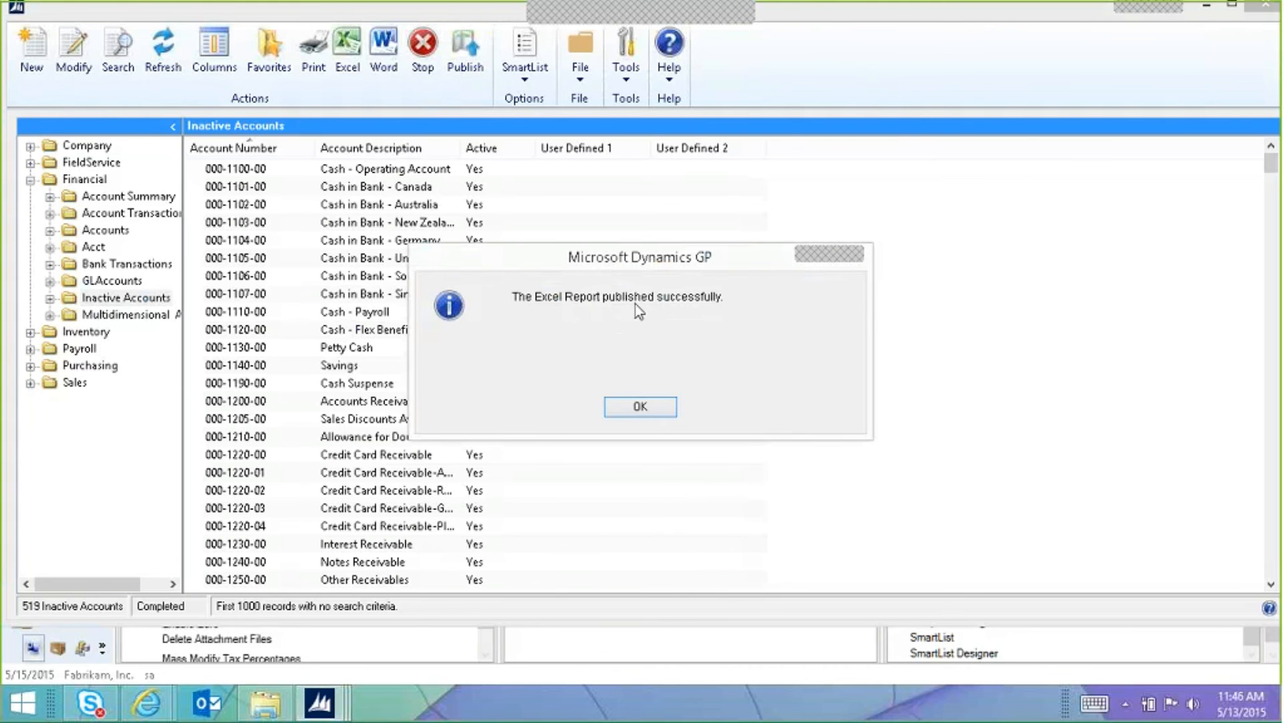
click(641, 407)
Step: Go to Reports\TWO1\Financial, sort by date modified, and open TWO1 Inactive Accounts.xlsx
click(264, 704)
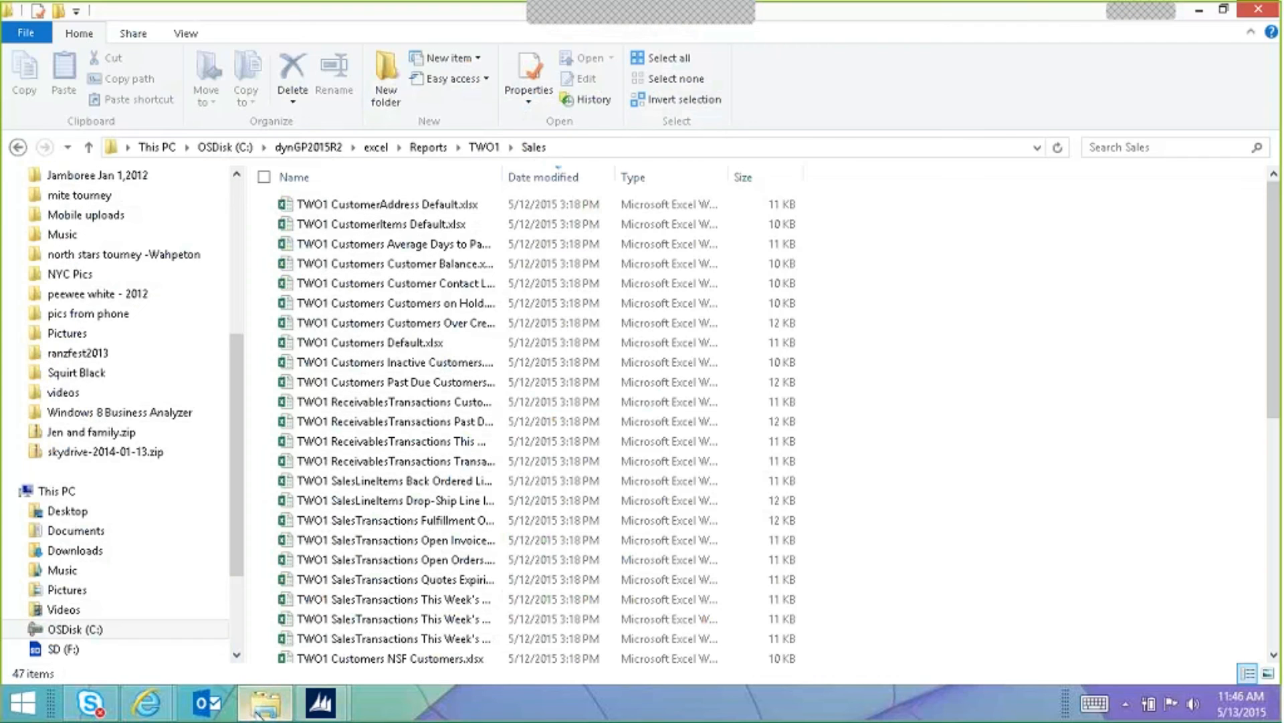
click(429, 147)
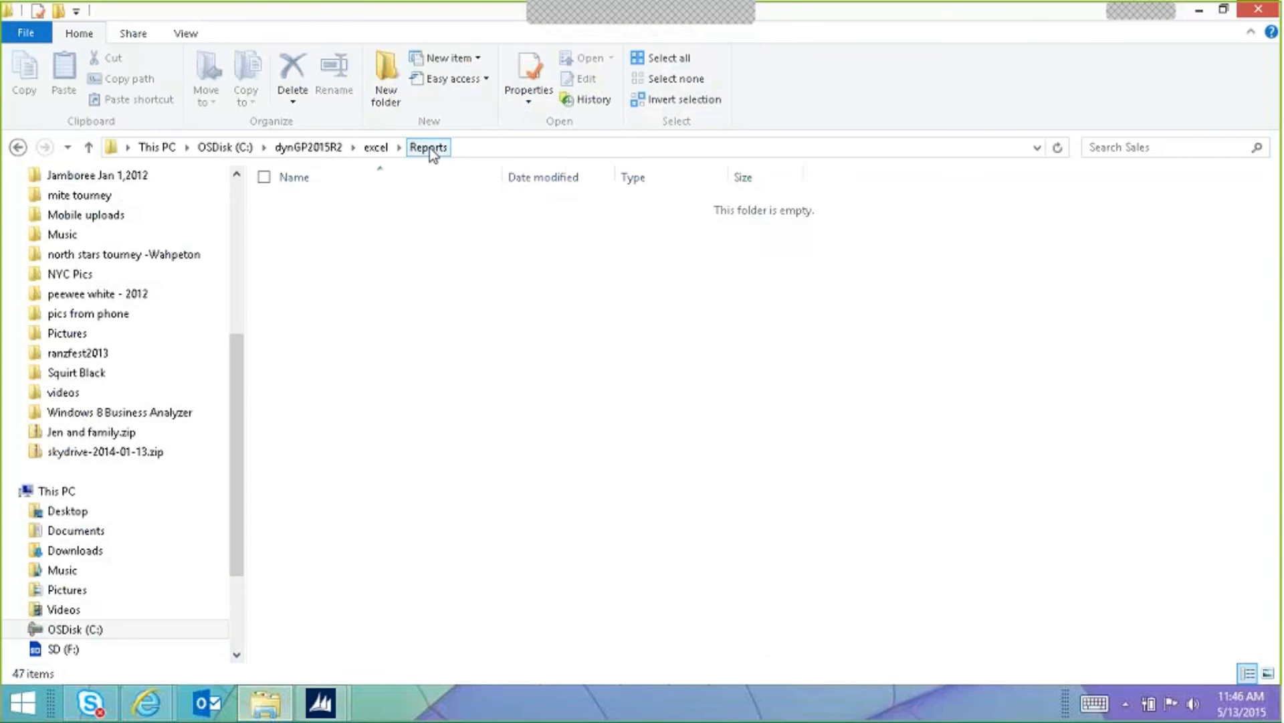
double_click(309, 205)
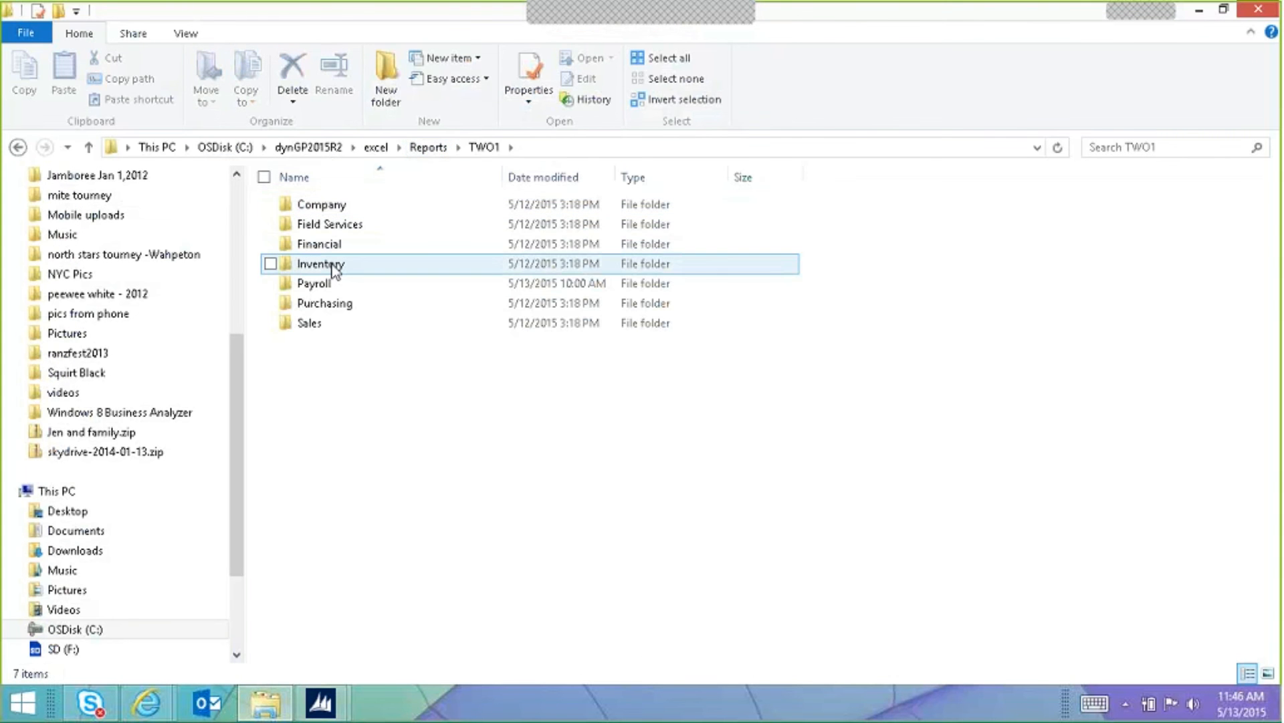
click(321, 245)
double_click(322, 245)
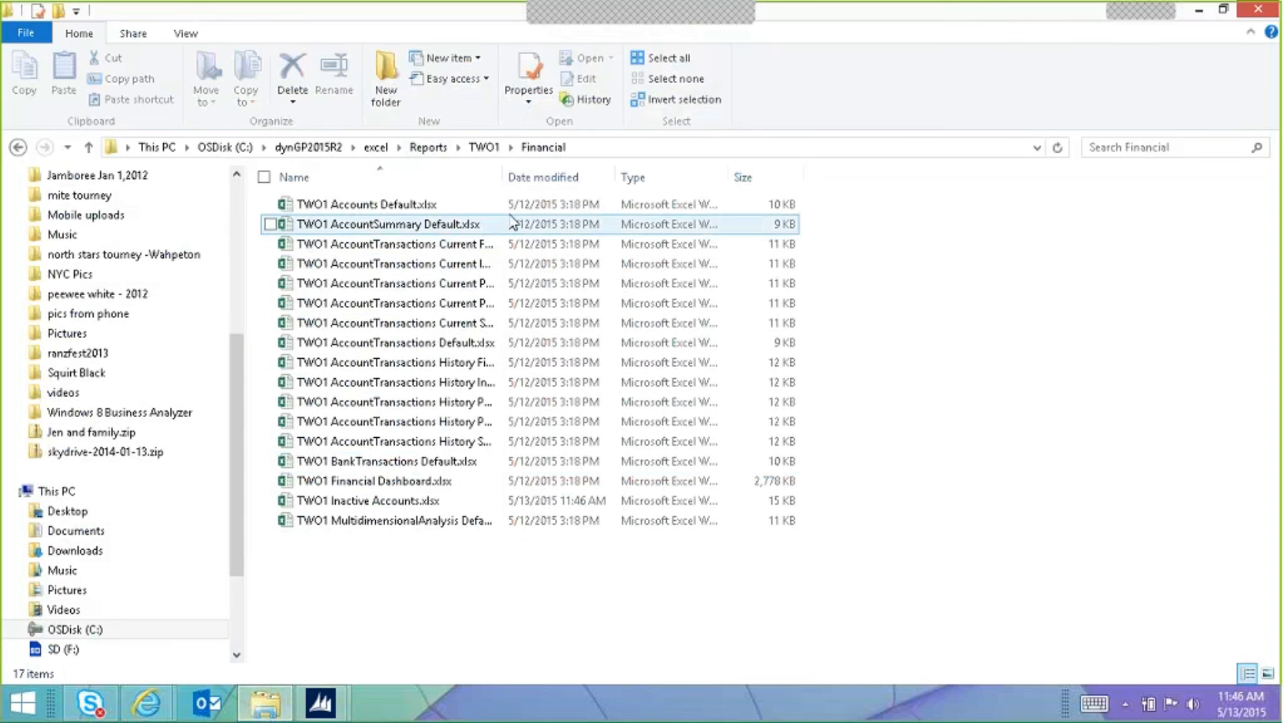
click(540, 178)
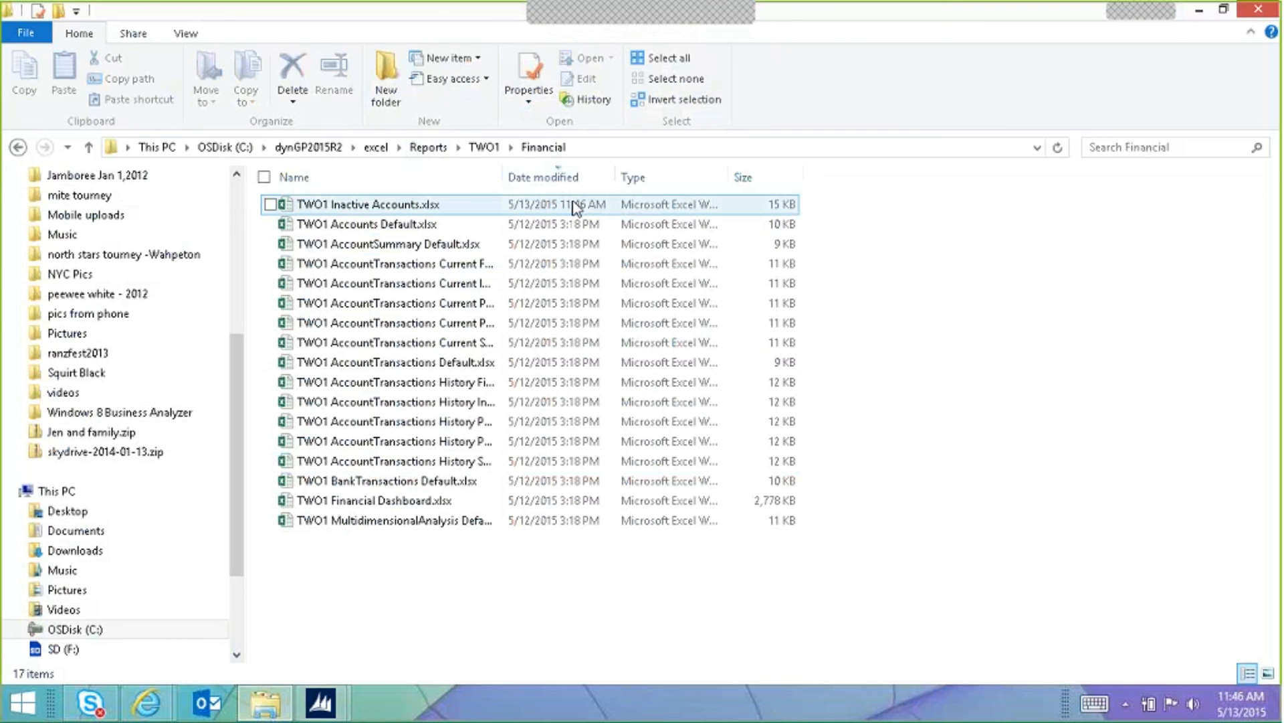
click(373, 208)
double_click(373, 207)
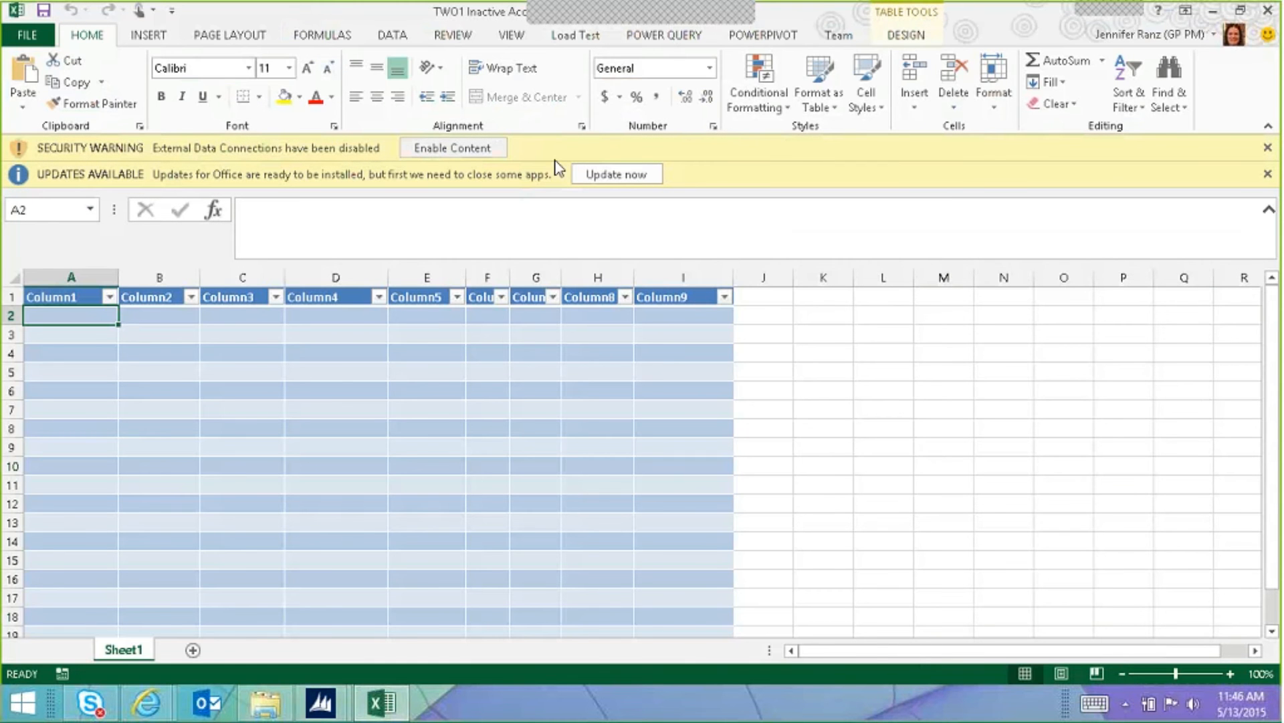
Step: Dismiss the updates notice and enable content so the account data fills the table
click(1265, 175)
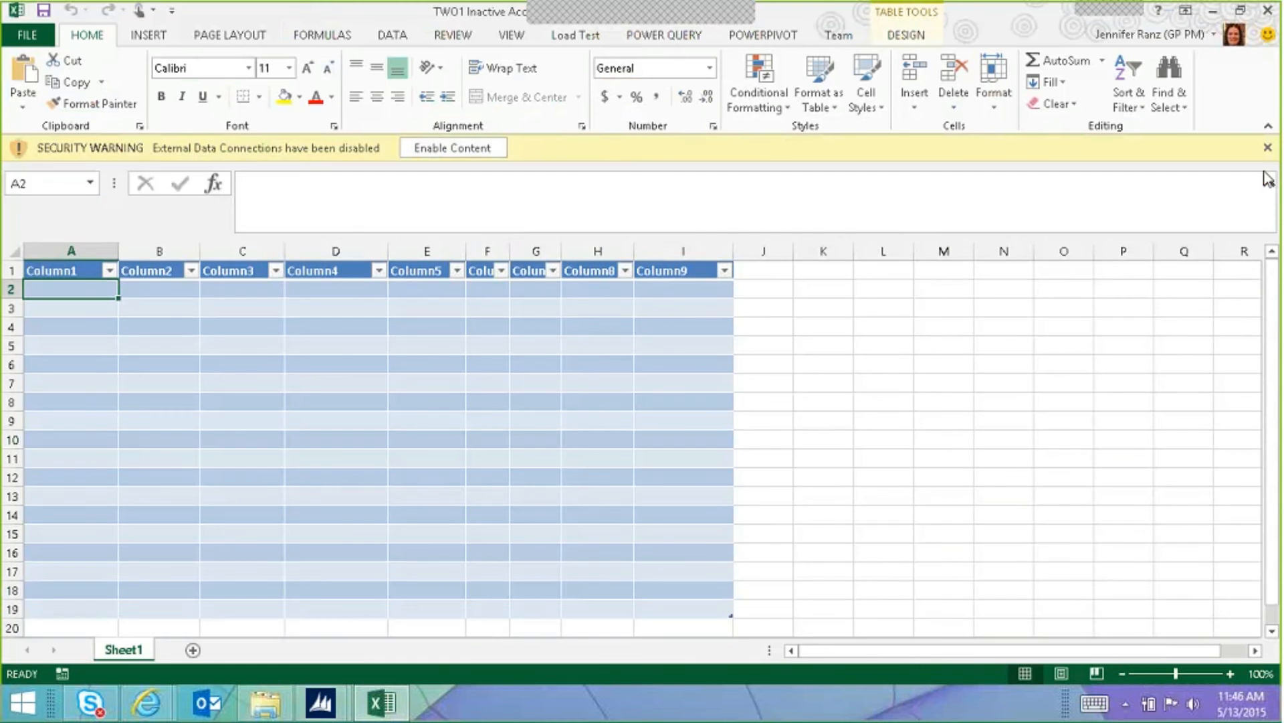
click(494, 146)
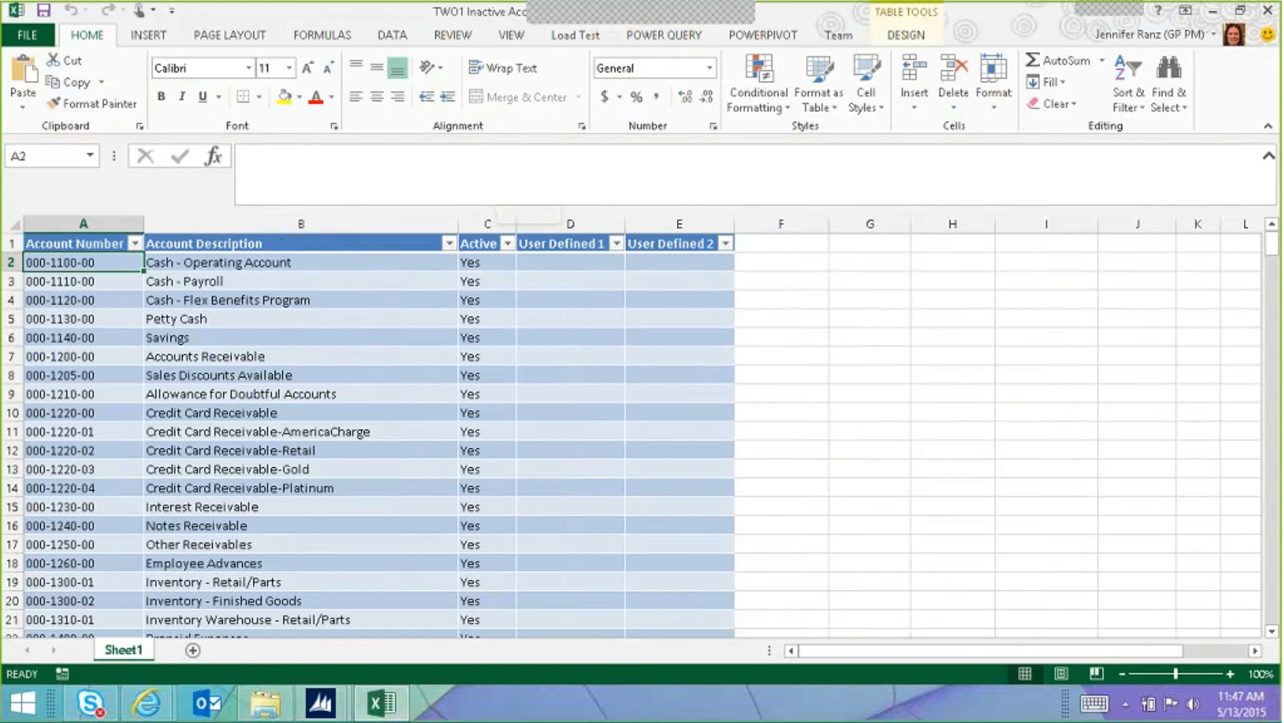
scroll(469, 361, down, 5)
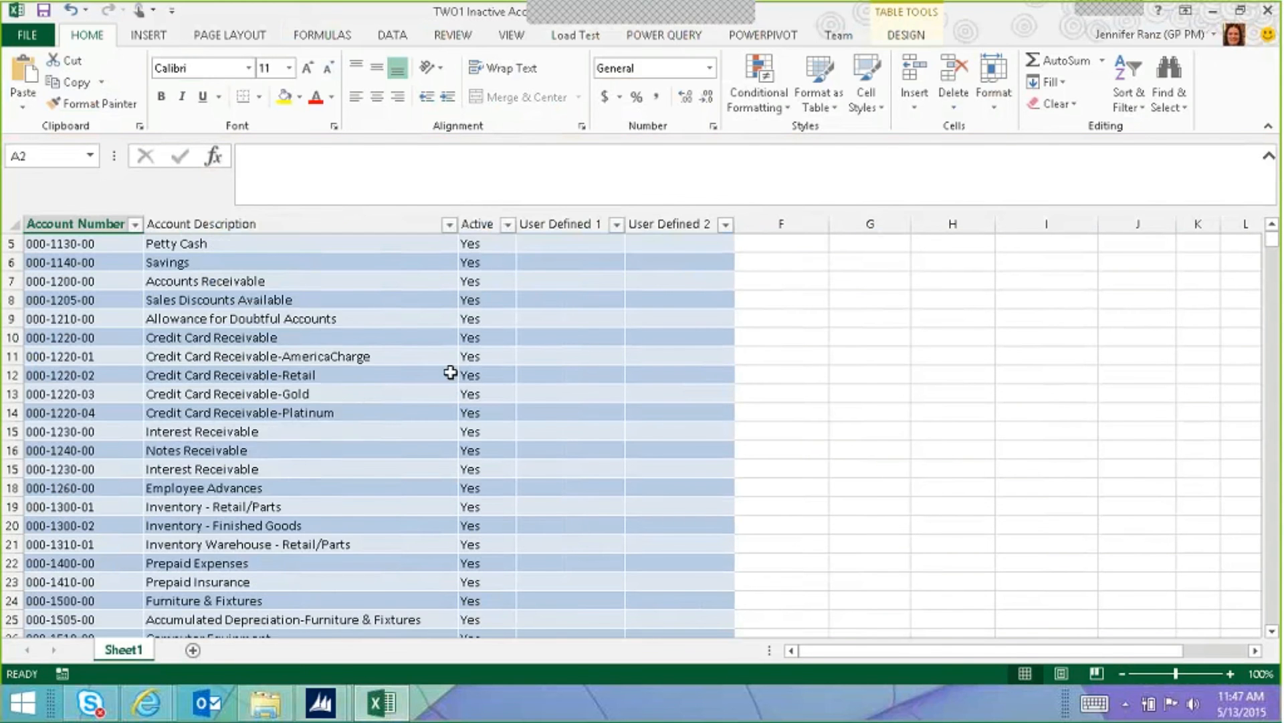
scroll(463, 363, down, 8)
scroll(499, 376, up, 11)
scroll(503, 358, up, 2)
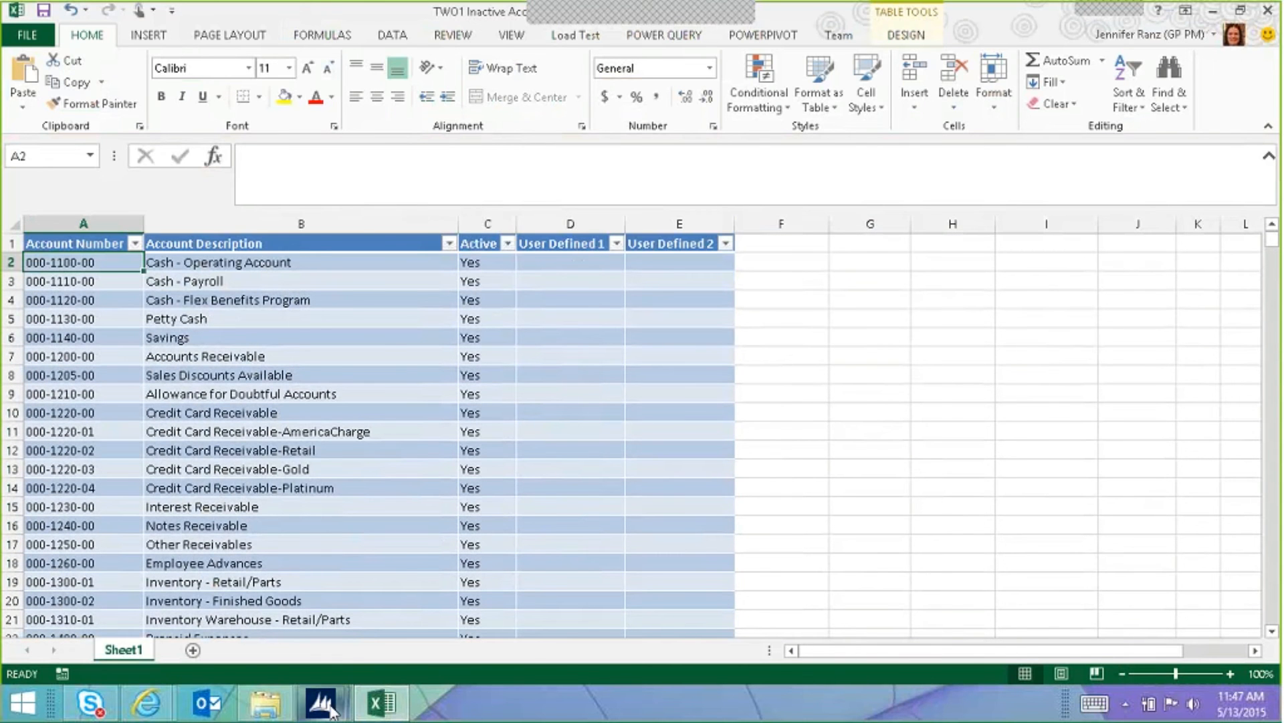
Step: Open Account Maintenance from Cards > Financial and load account 000-1100-00 Cash - Operating Account
mouse_move(321, 702)
click(438, 638)
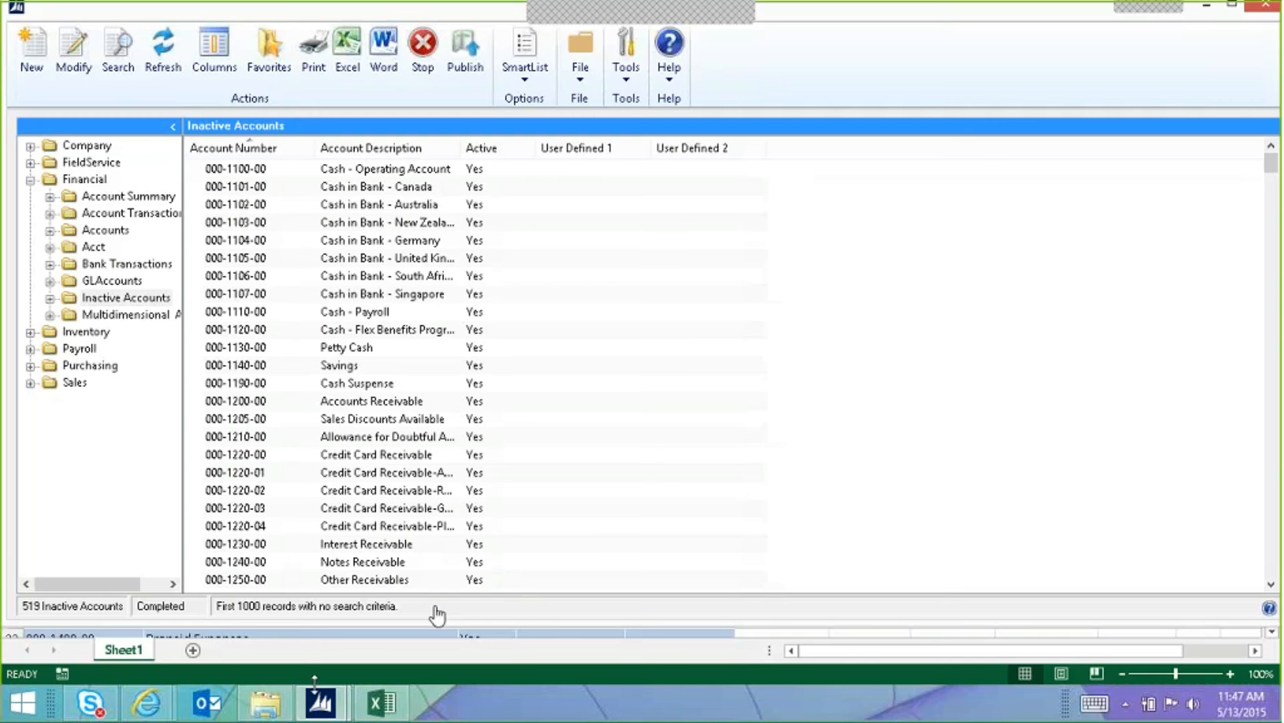
click(264, 631)
click(396, 66)
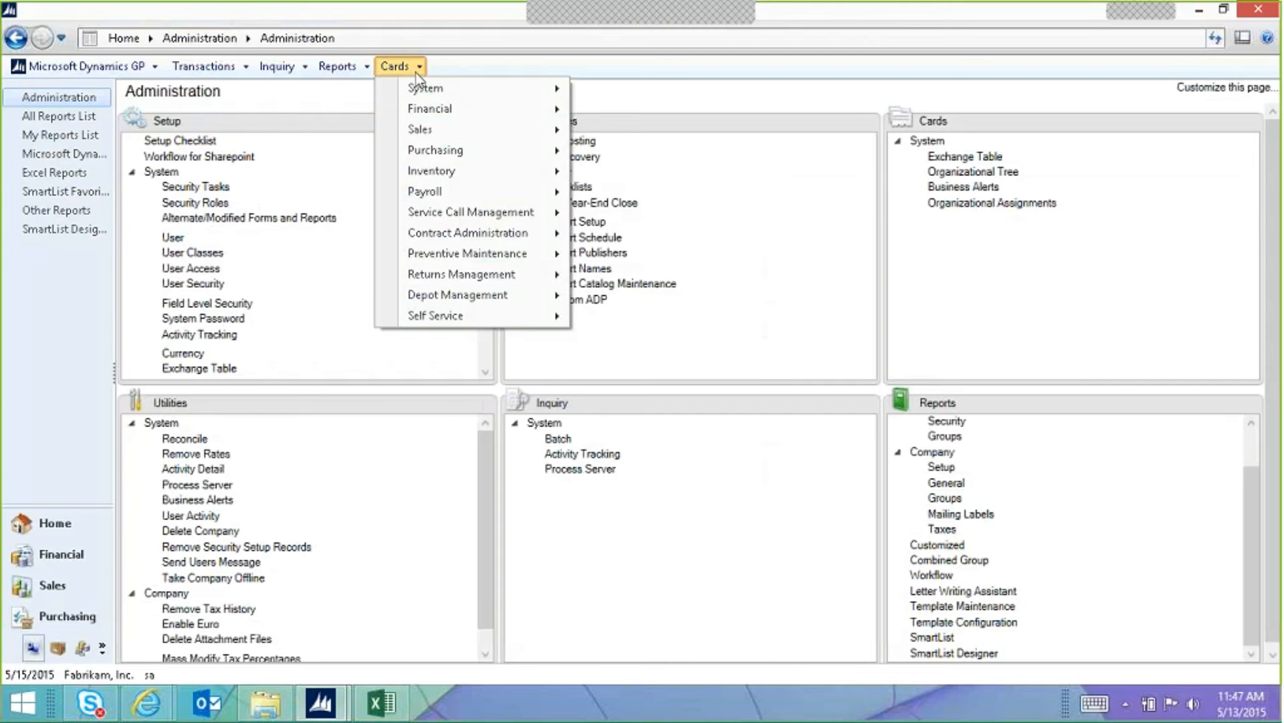
mouse_move(428, 108)
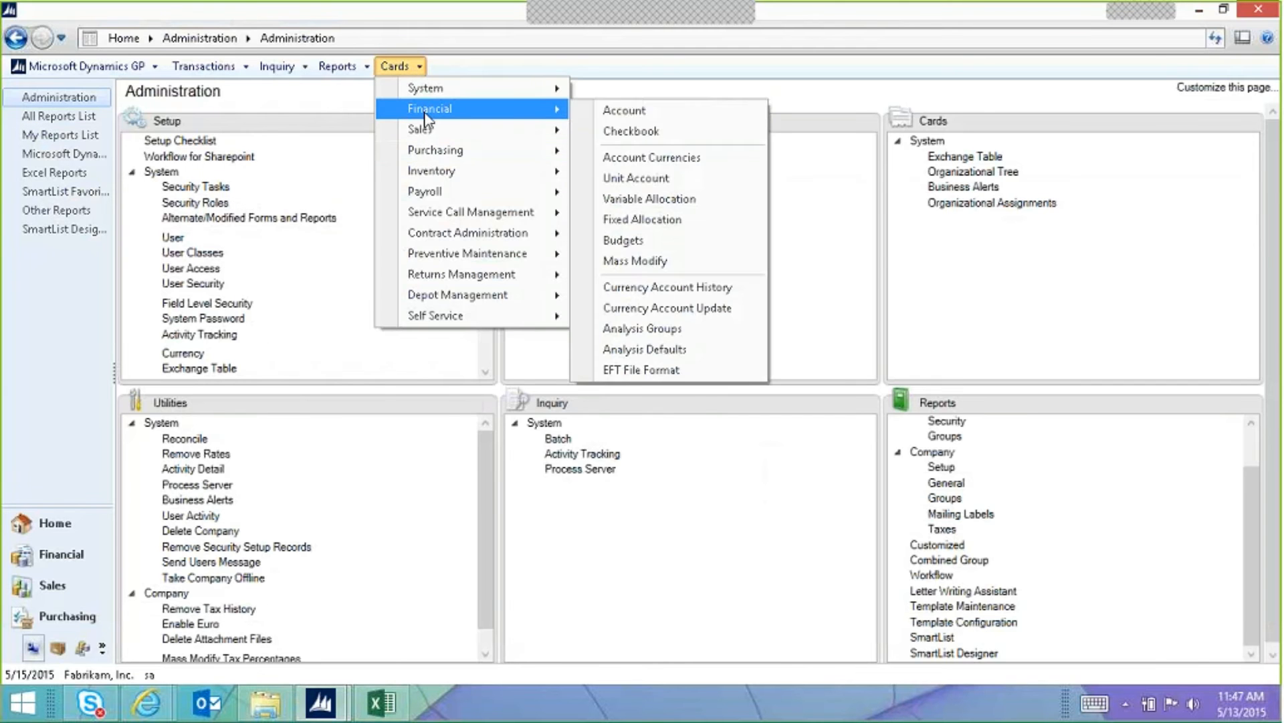
click(603, 109)
click(238, 618)
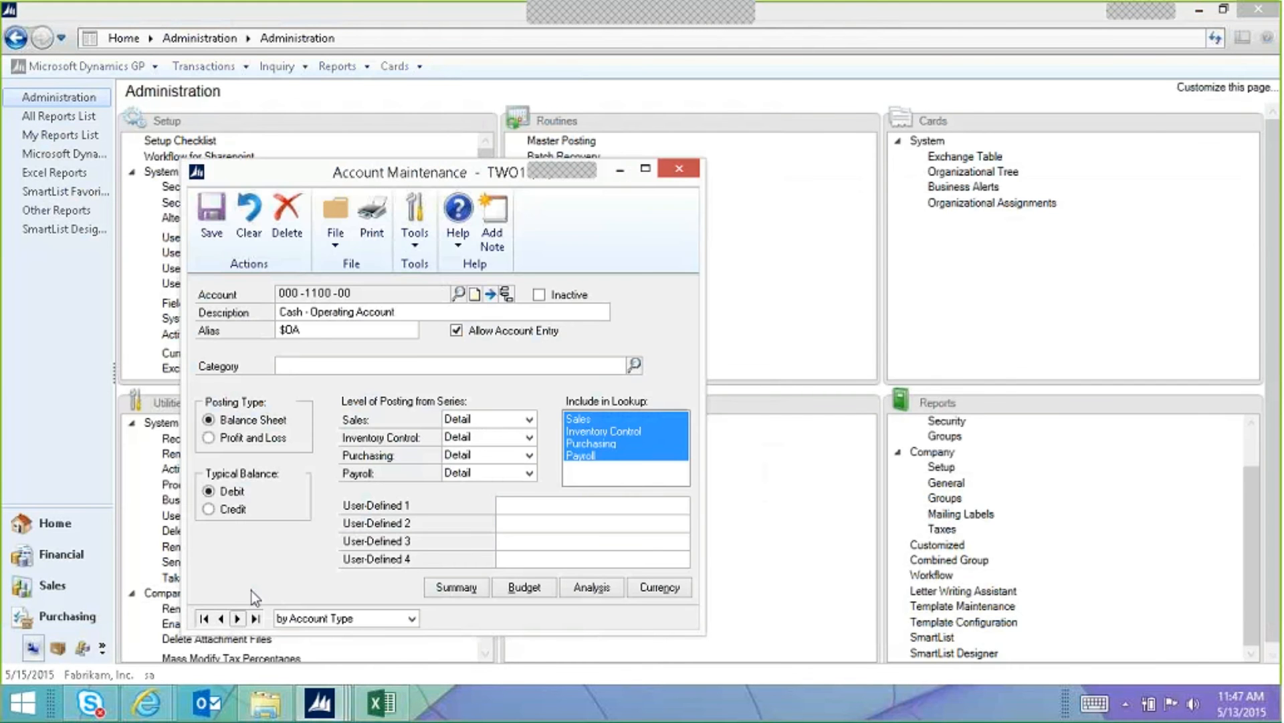
Step: Mark the account Inactive, set User-Defined 1 to 'This is a test', and save
click(539, 295)
click(602, 406)
click(514, 503)
text(This is a test)
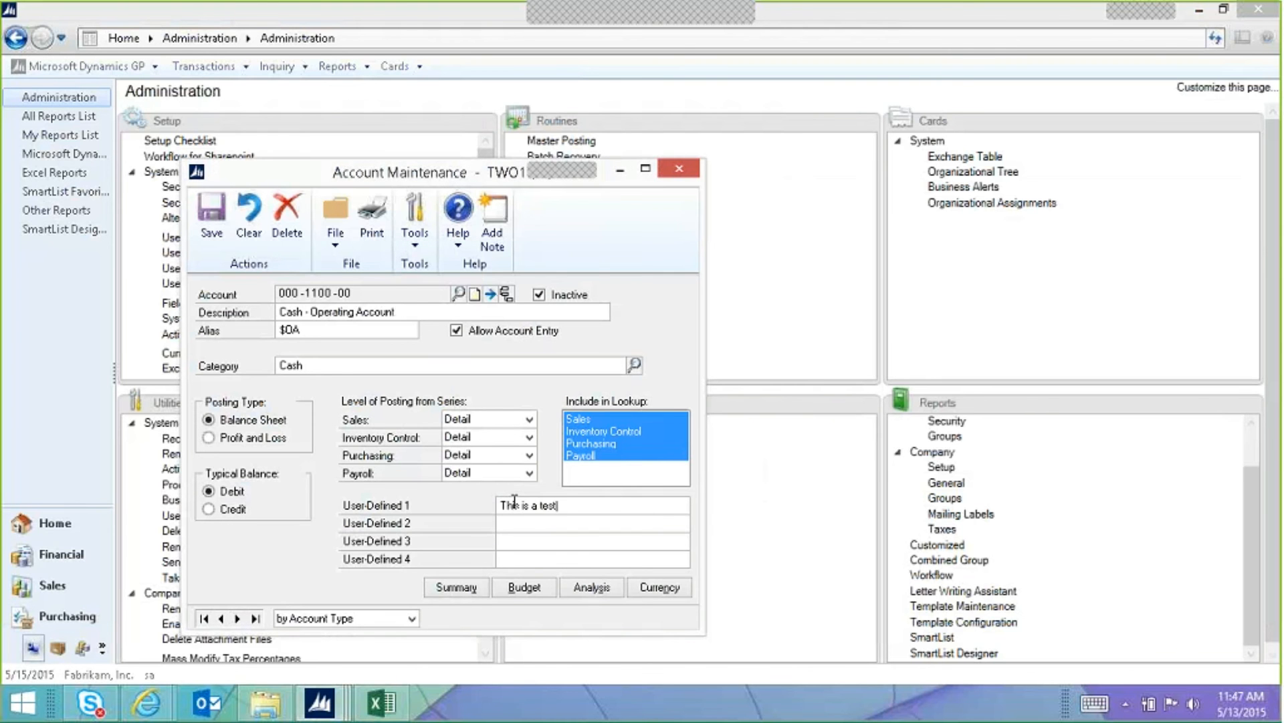
click(206, 218)
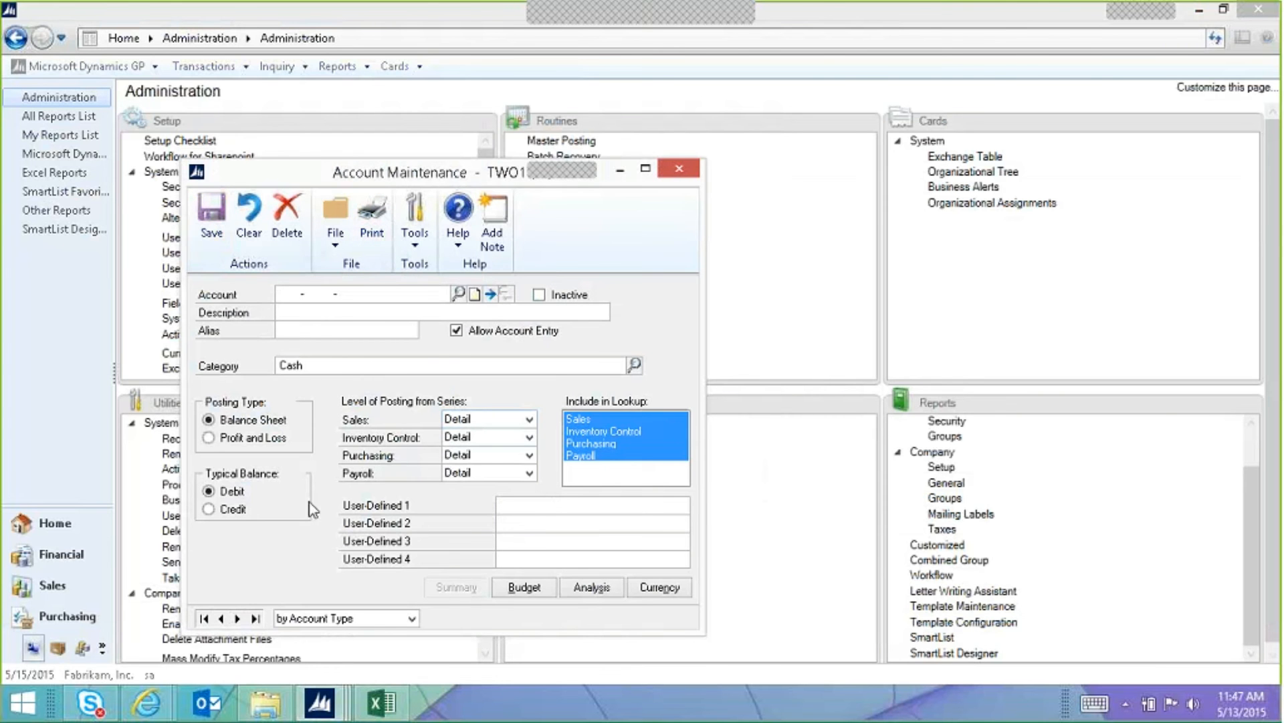
click(394, 699)
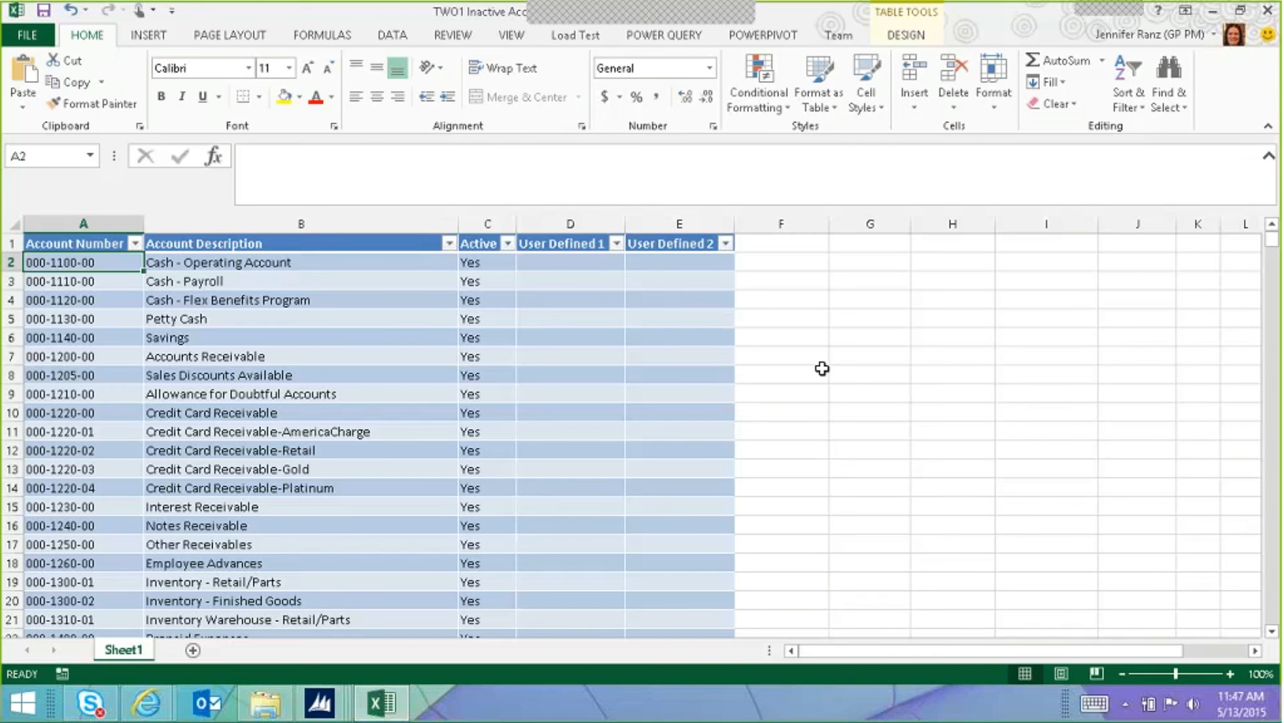
Step: Refresh All so 000-1100-00 shows Active No and 'This is a test', then close Excel
click(392, 35)
click(289, 100)
click(311, 125)
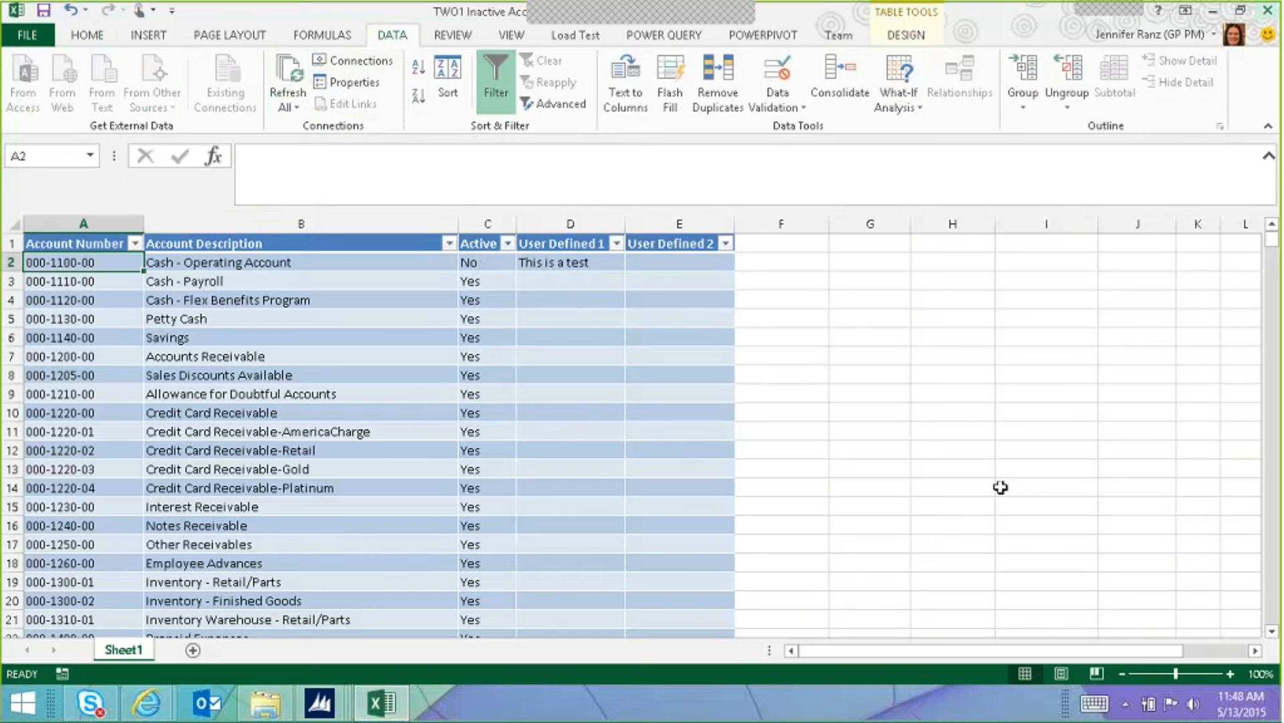
key(alt+F4)
click(656, 375)
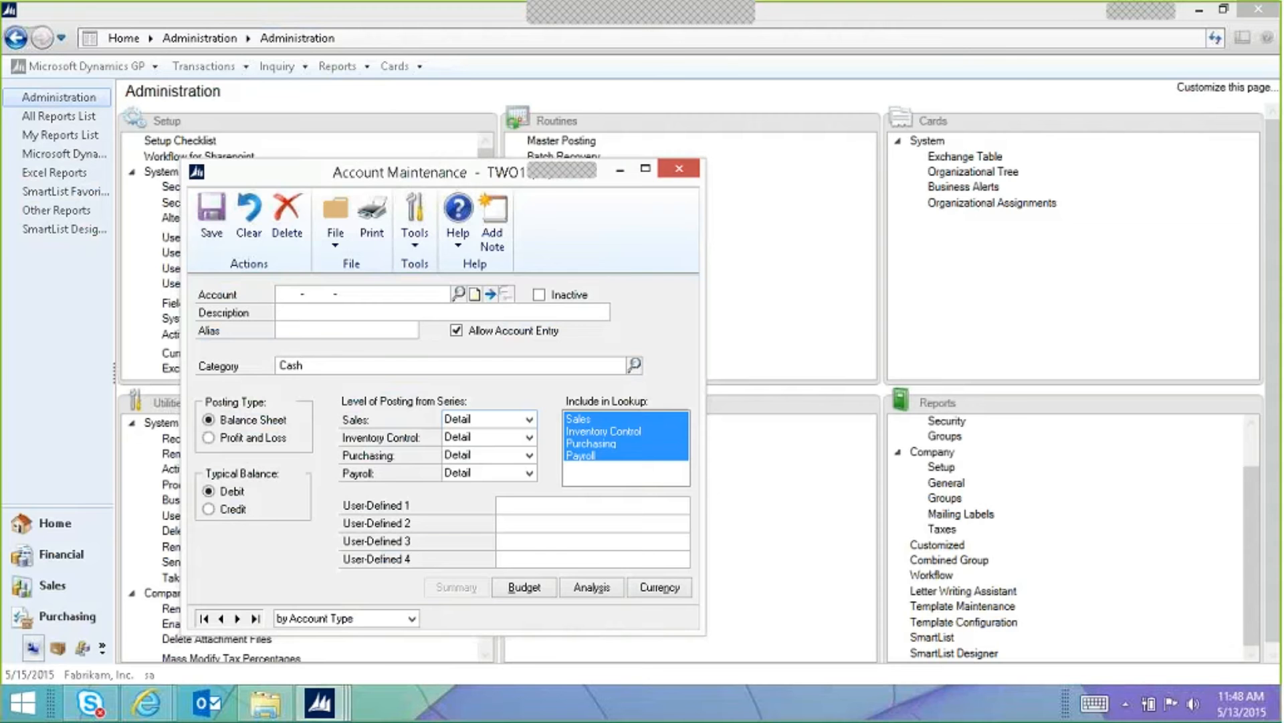
Step: Close Account Maintenance and bring the Inactive Accounts SmartList forward, selecting account 000-1101-00
click(671, 174)
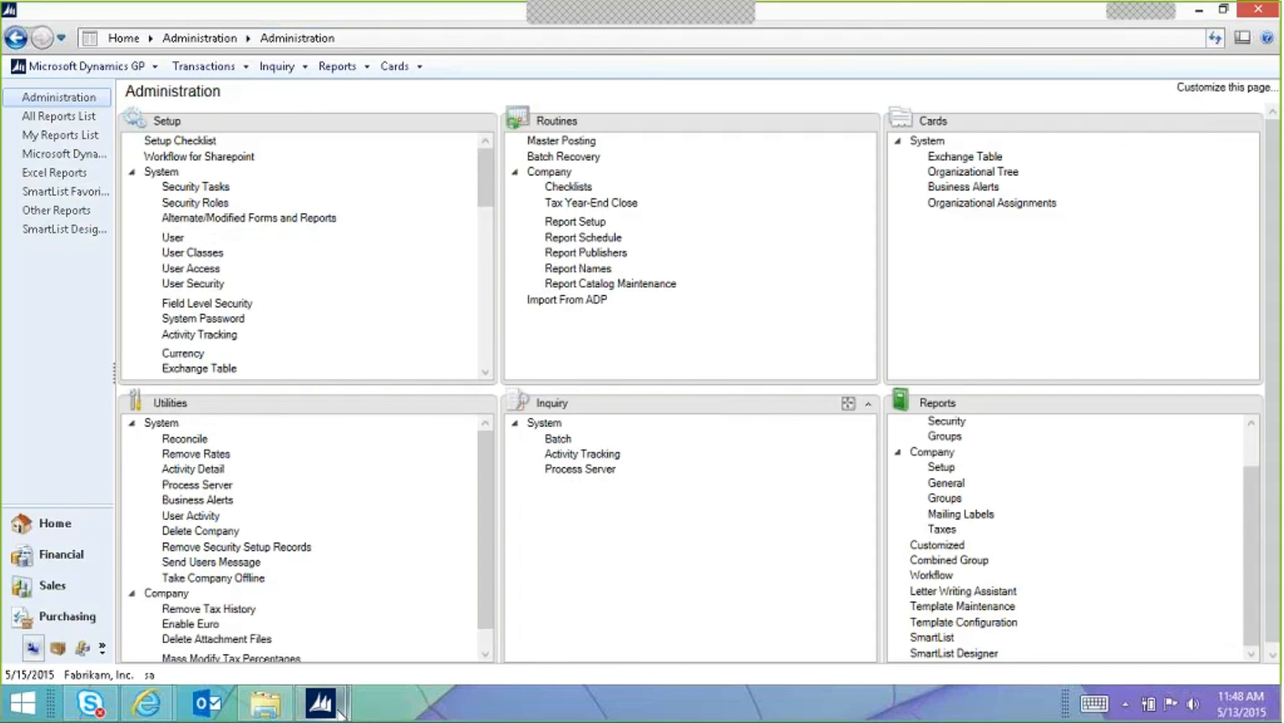
mouse_move(321, 702)
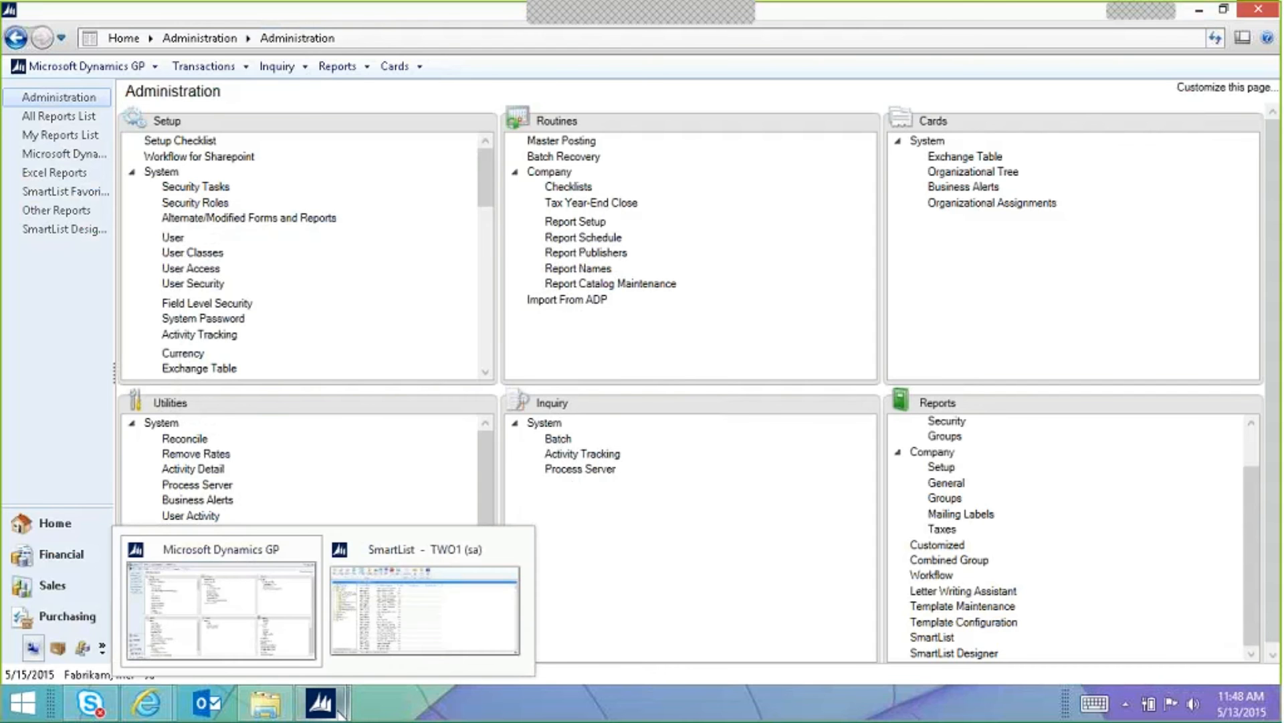
click(438, 642)
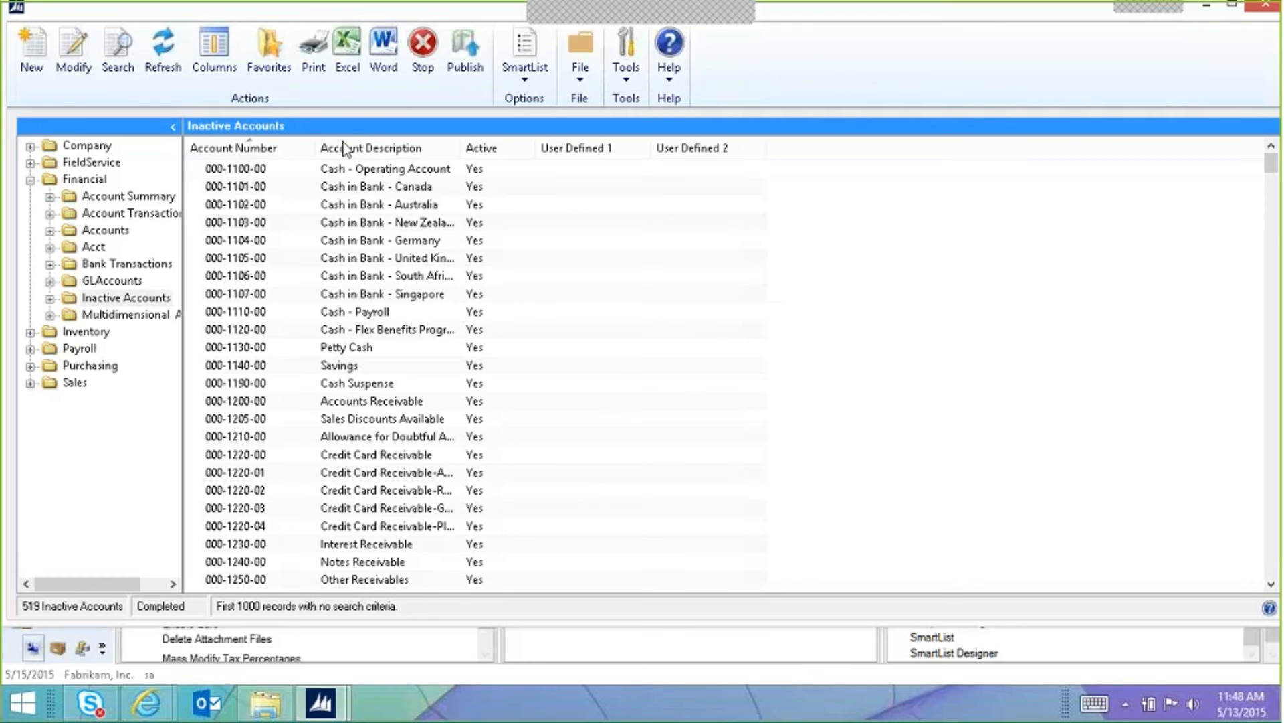
click(372, 192)
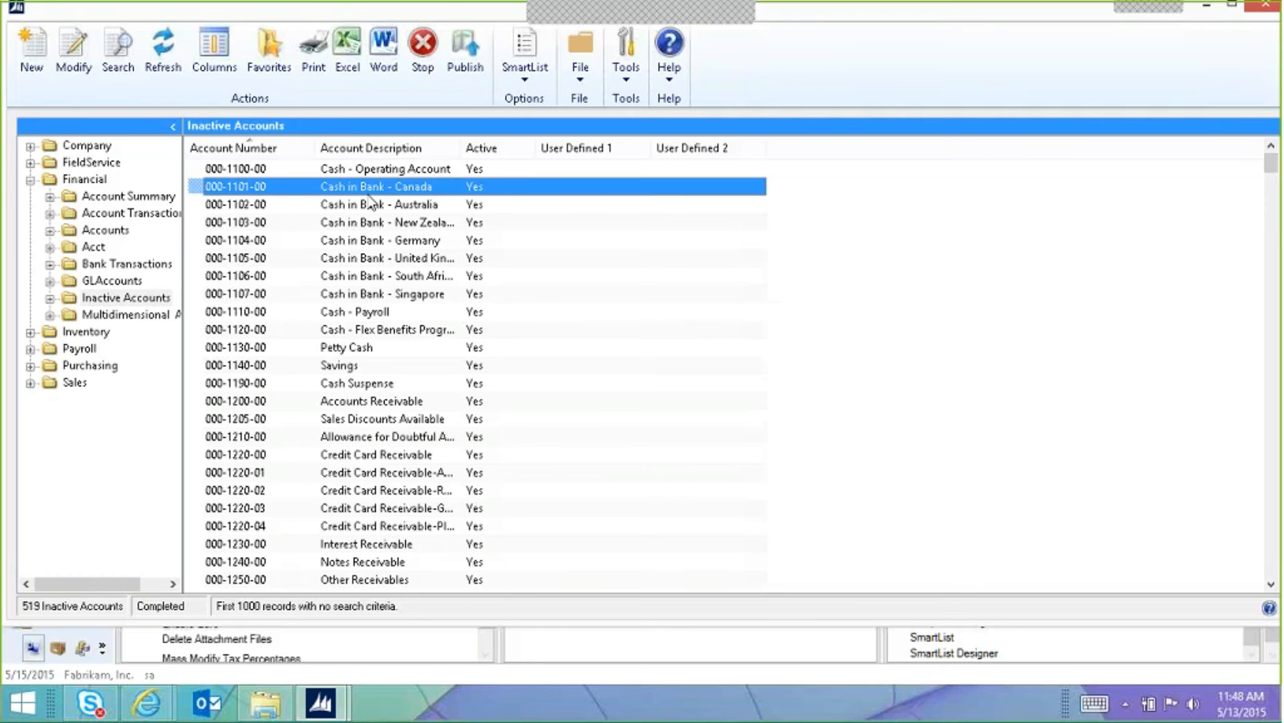